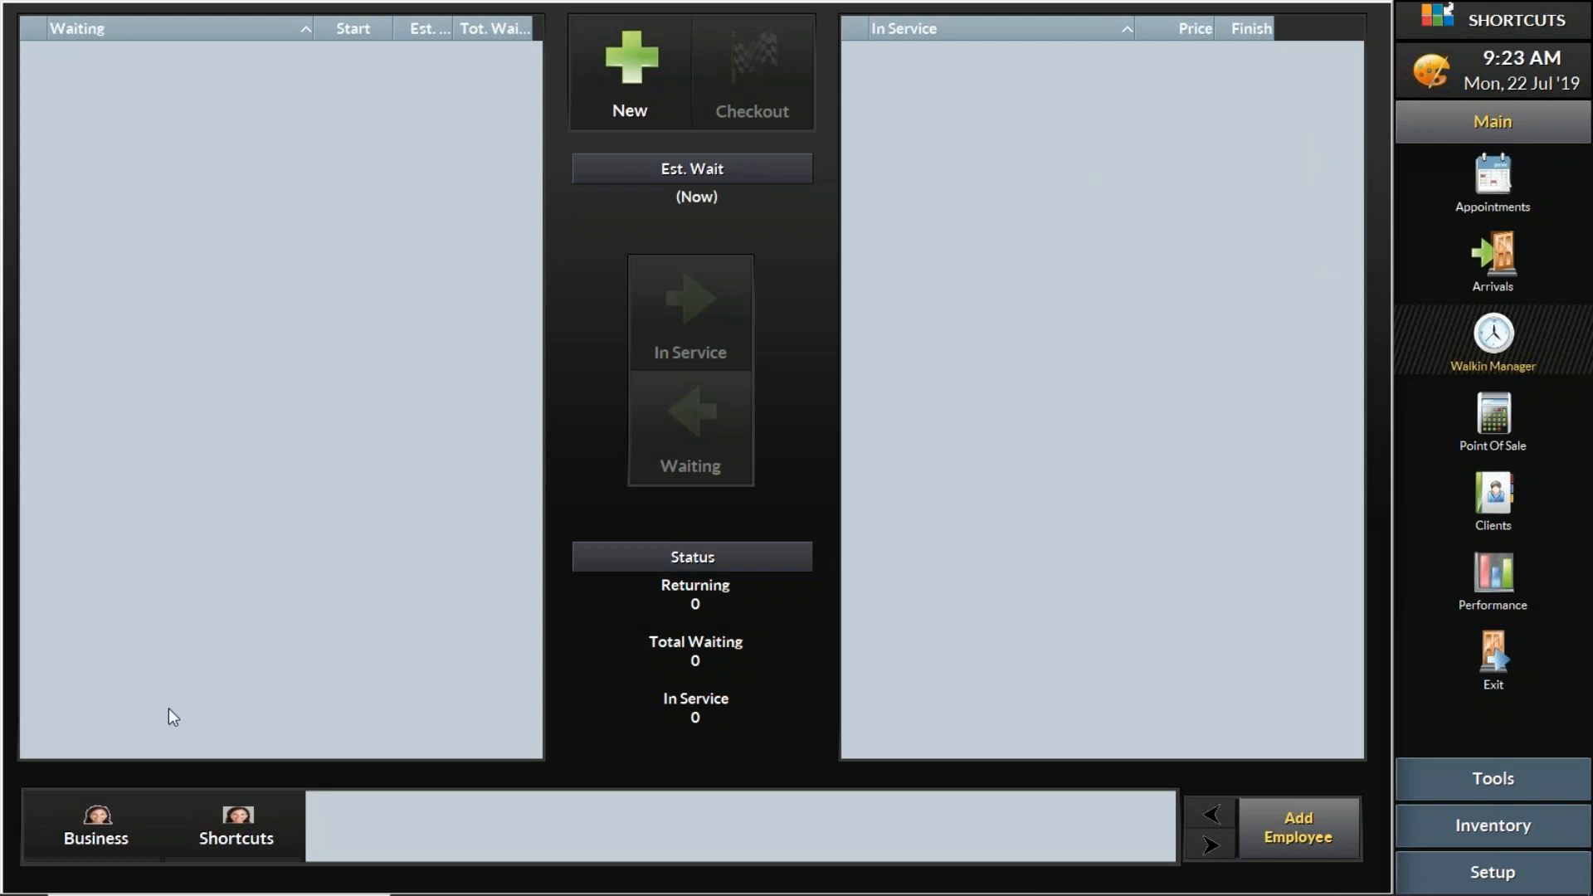
- Clock on the Business and Shortcuts employees in the Walkin Manager
{"action": "left_click", "coordinate": [126, 828]}
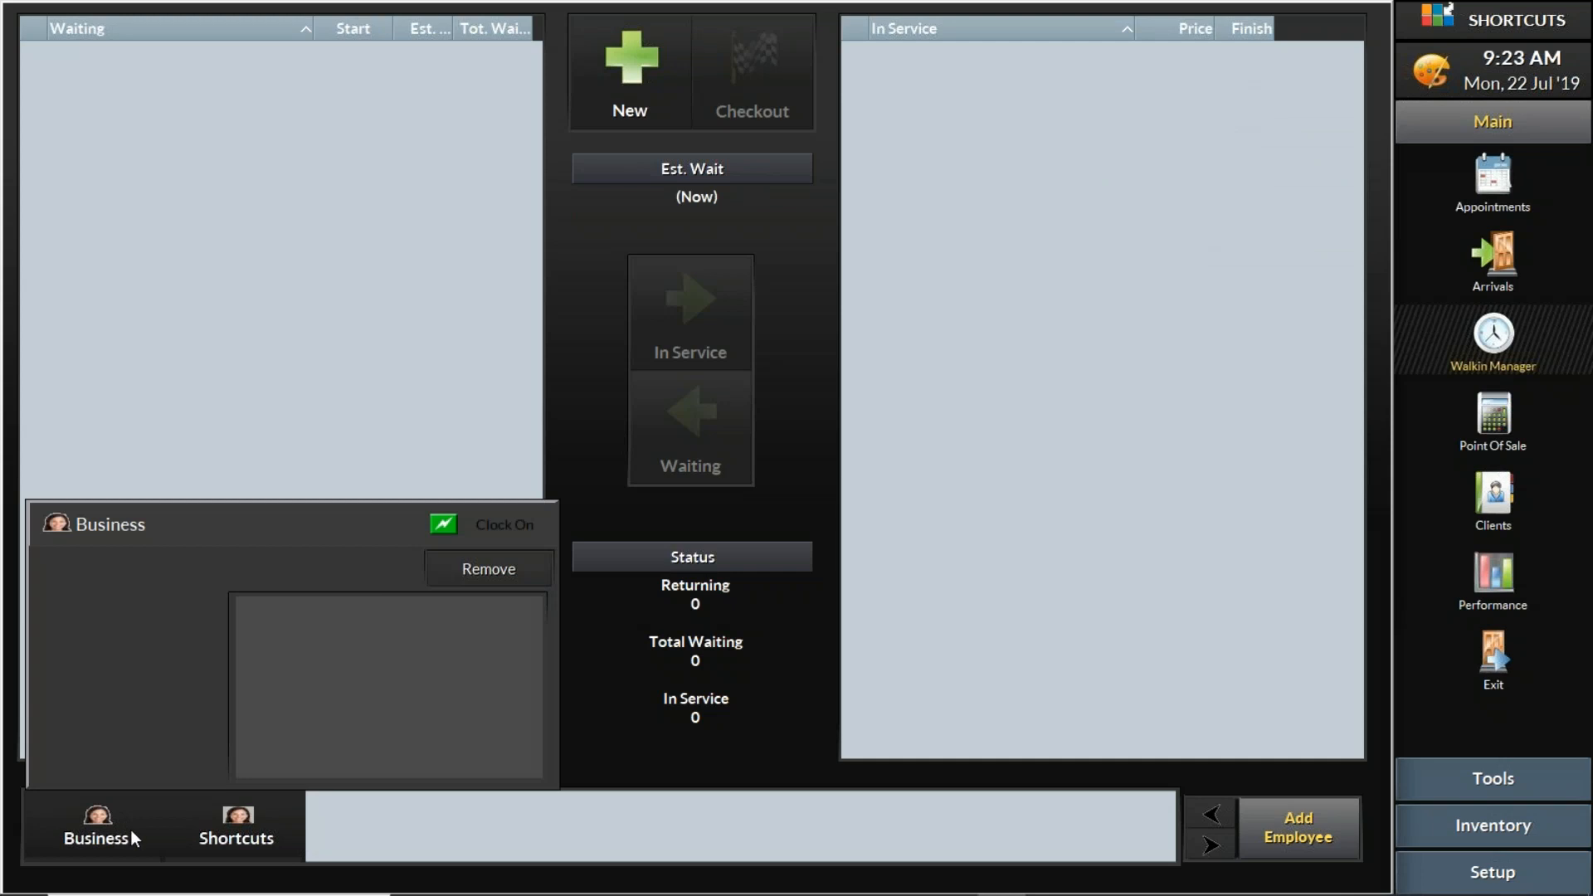
{"action": "left_click", "coordinate": [529, 532]}
{"action": "left_click", "coordinate": [262, 820]}
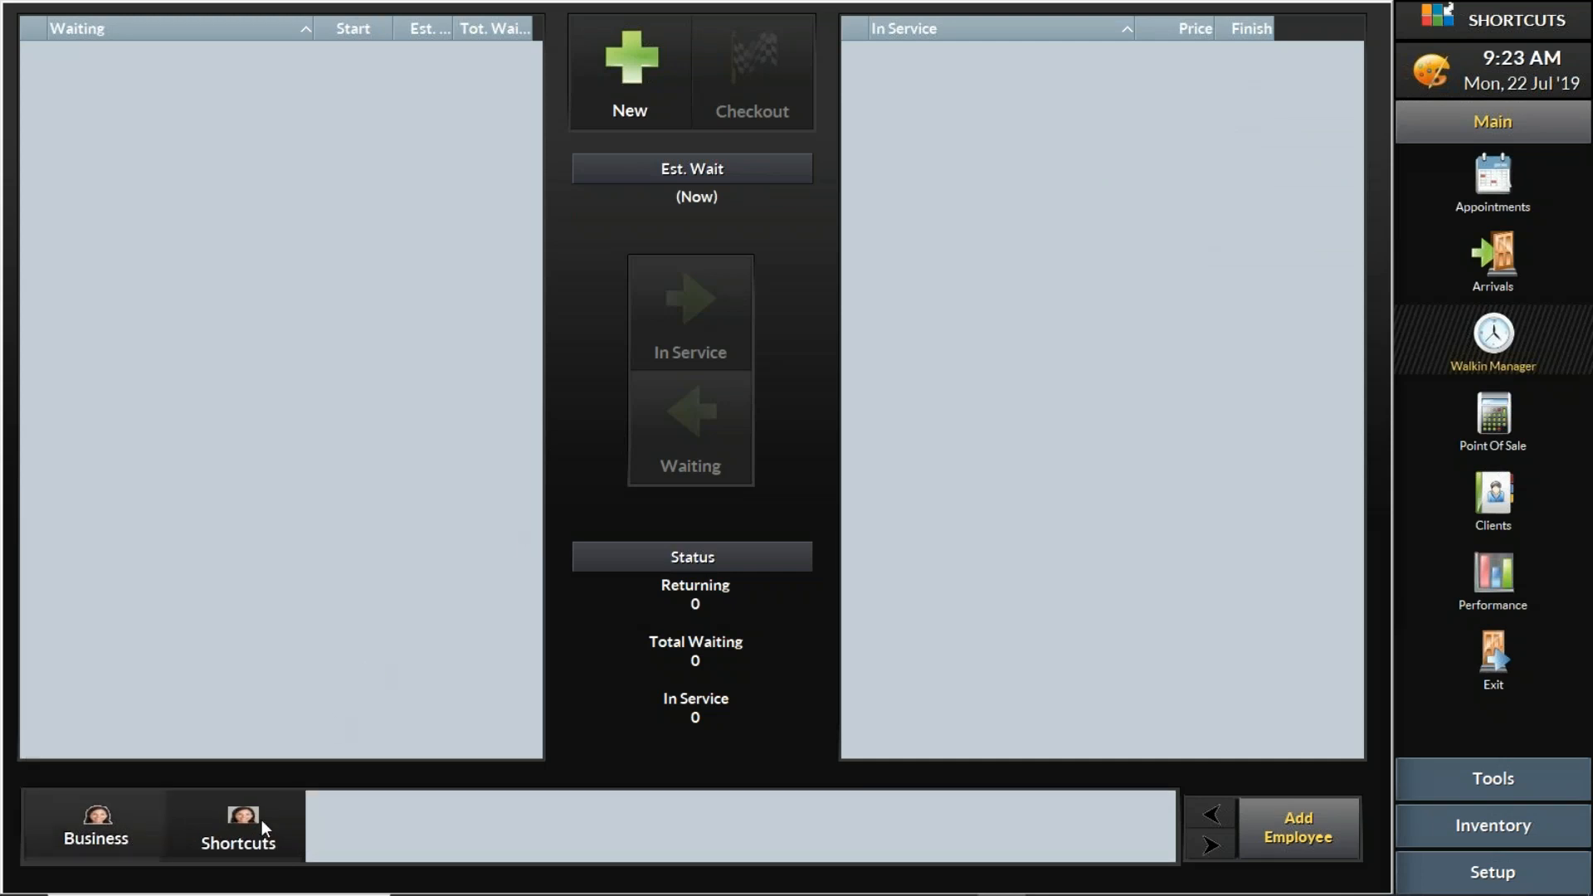
{"action": "left_click", "coordinate": [648, 535]}
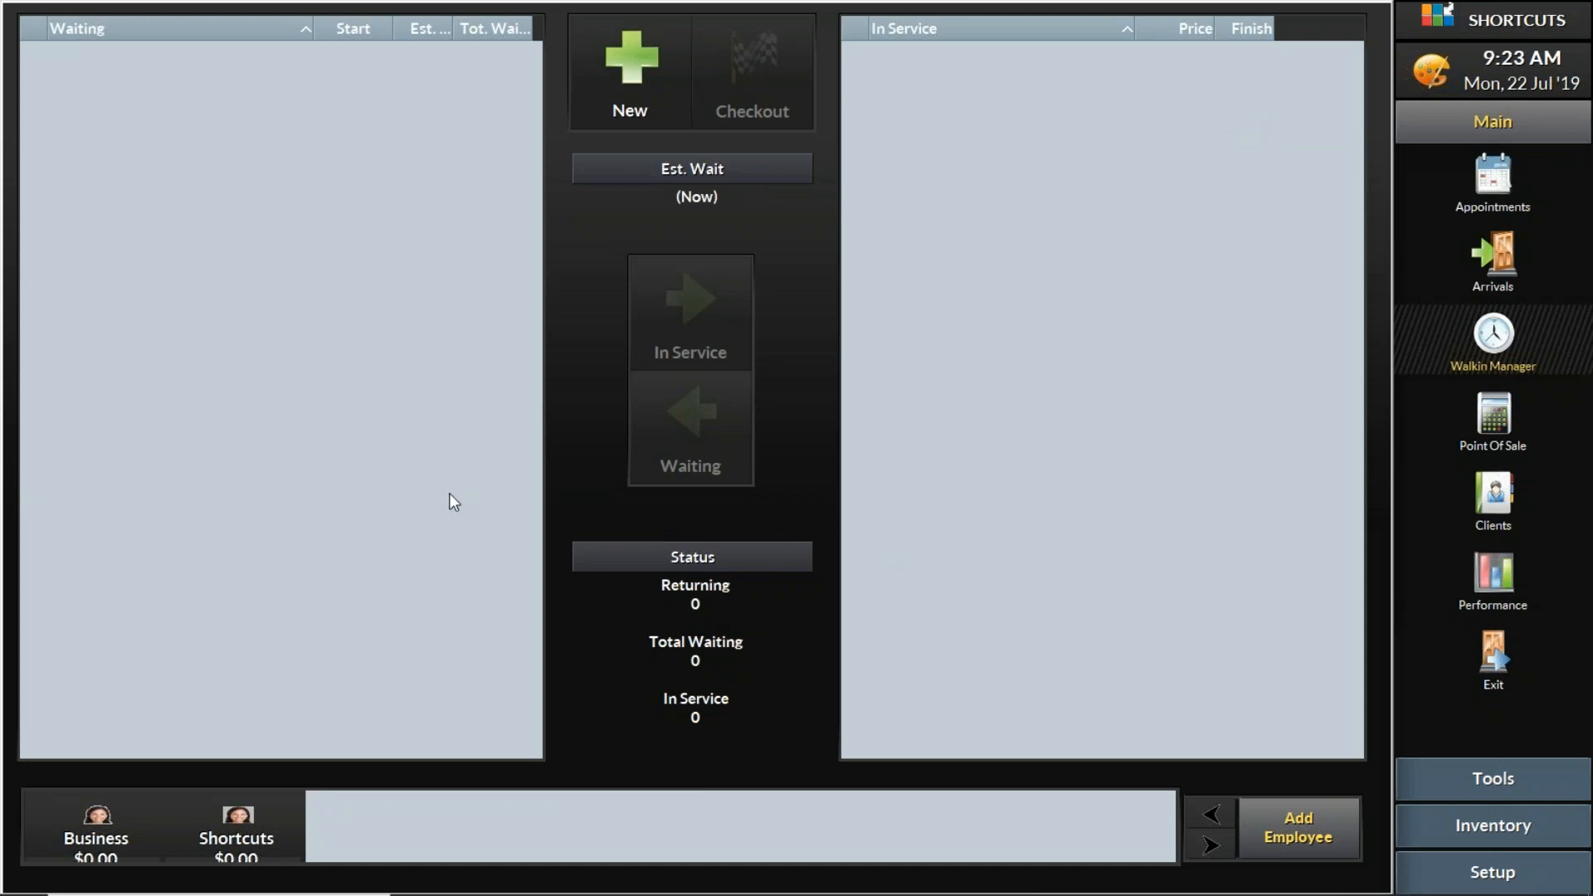
- Mark the Business employee as away for 10 minutes and return them from the break
{"action": "left_click", "coordinate": [124, 826]}
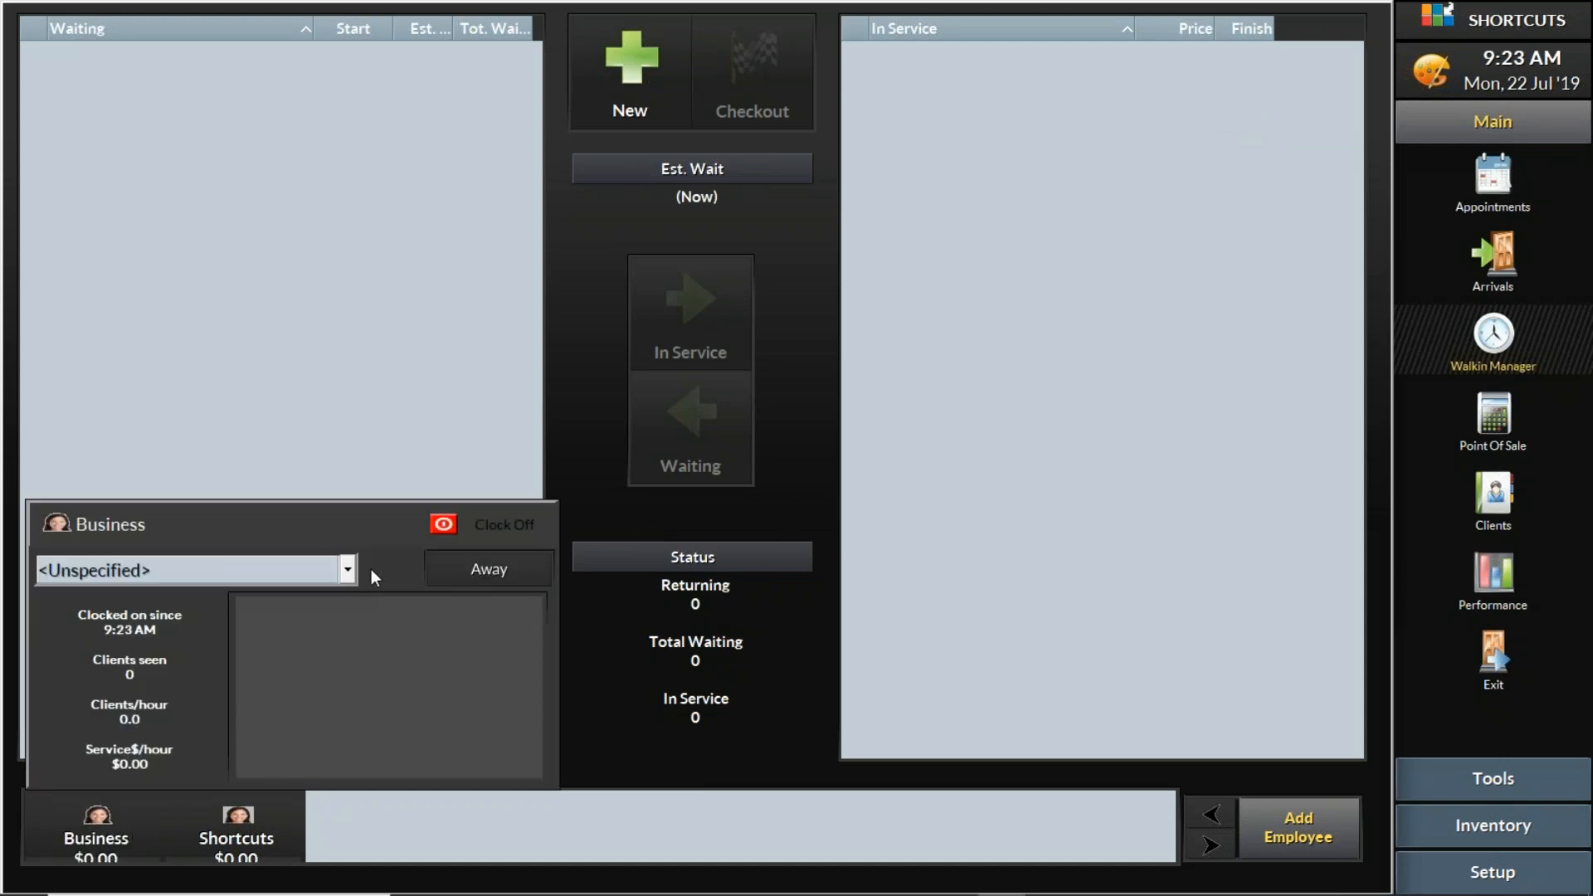
{"action": "left_click", "coordinate": [347, 571]}
{"action": "left_click", "coordinate": [299, 650]}
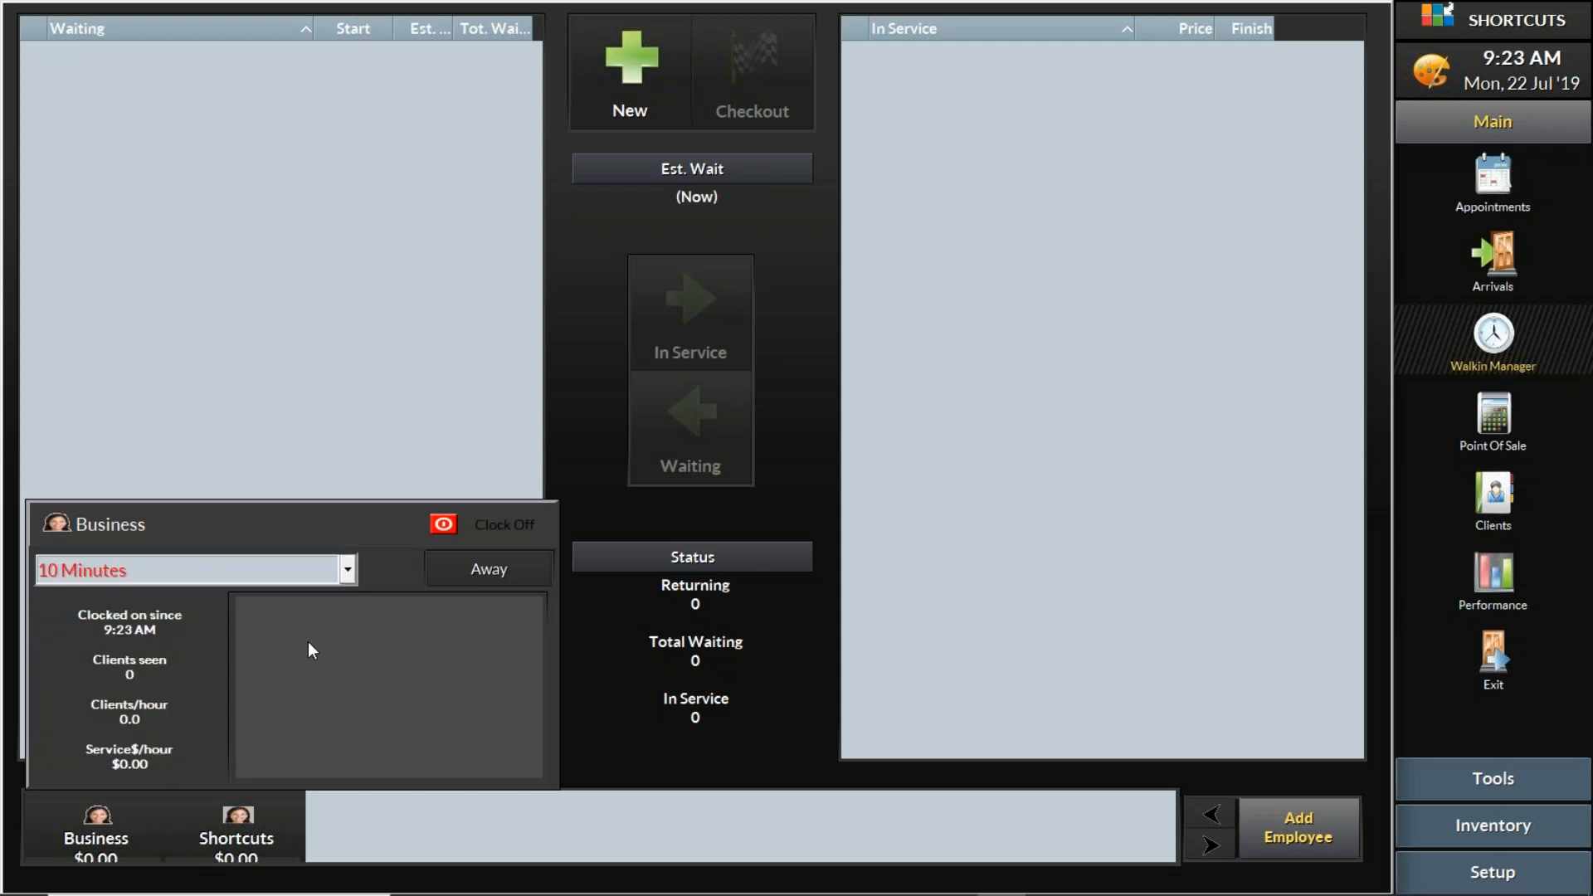
{"action": "left_click", "coordinate": [521, 575]}
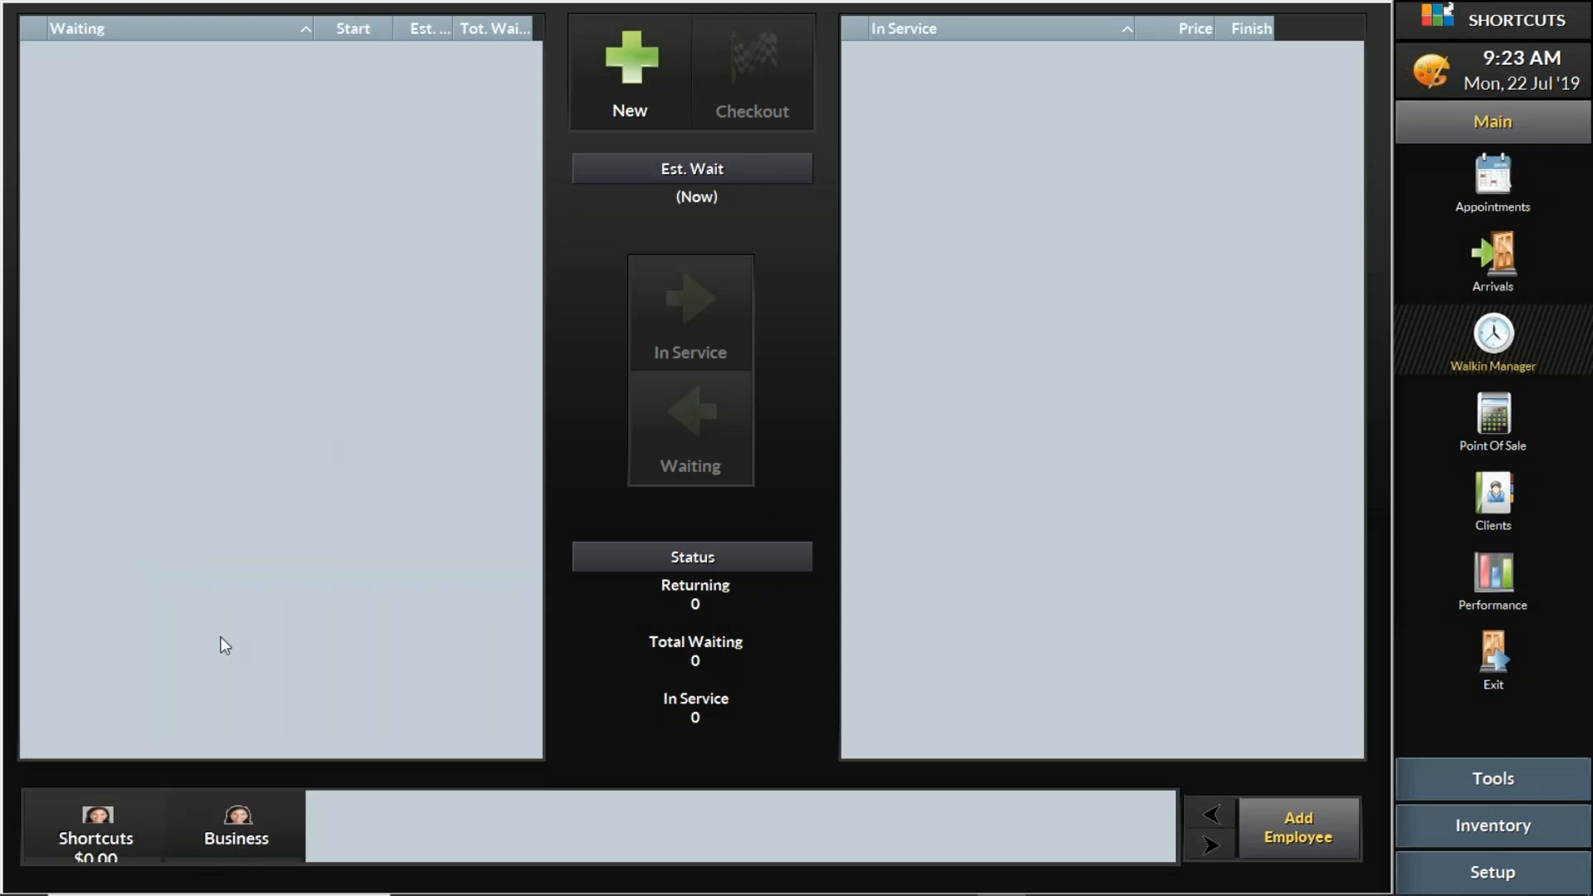
{"action": "left_click", "coordinate": [256, 815]}
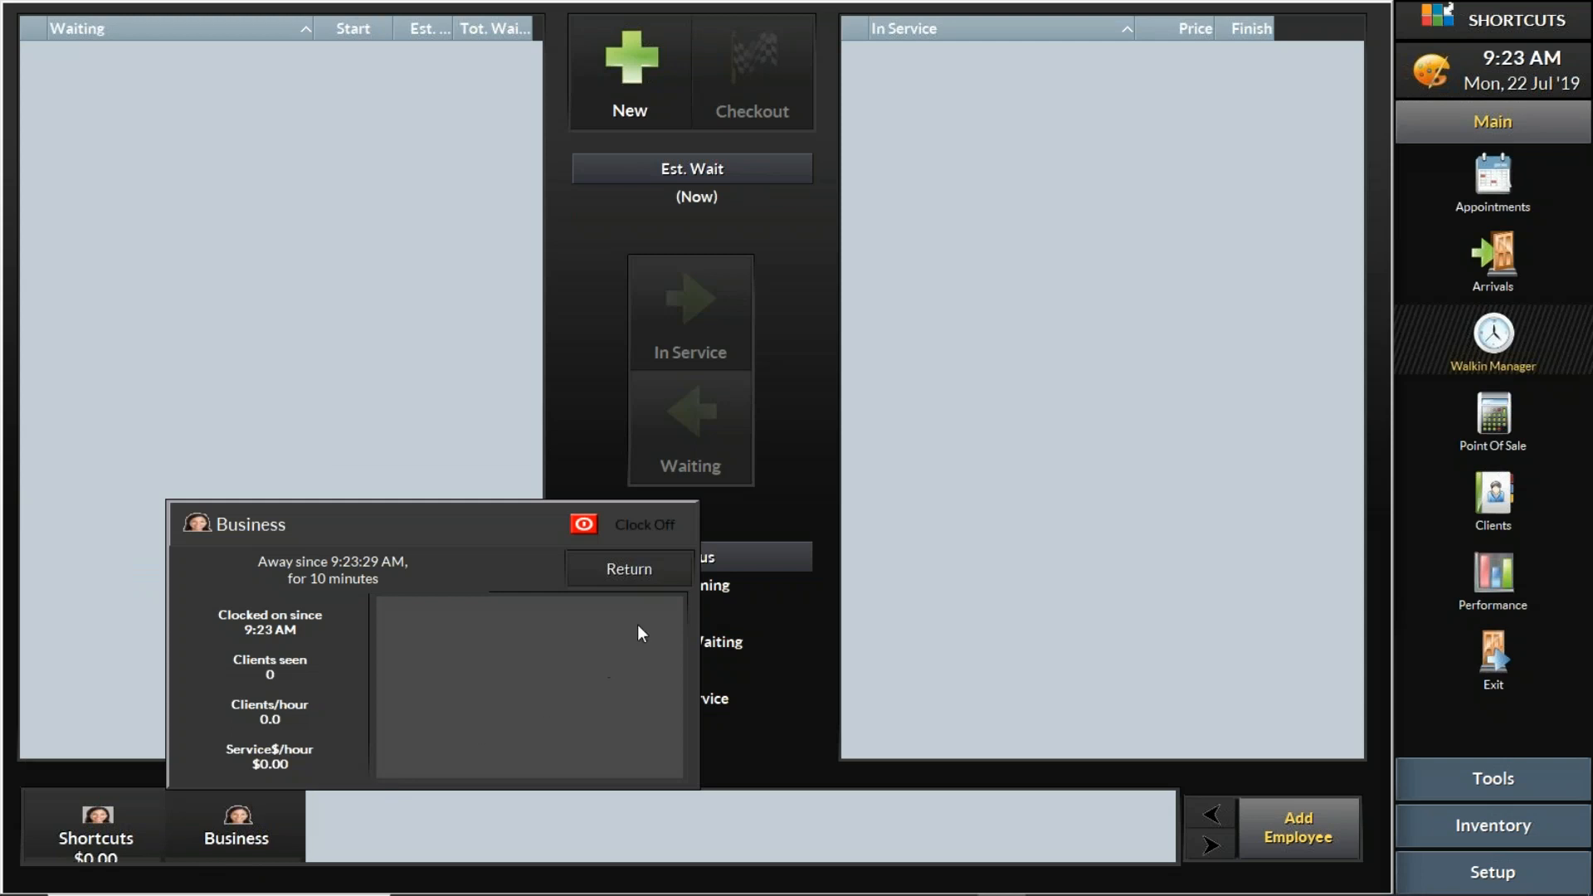
{"action": "left_click", "coordinate": [651, 574]}
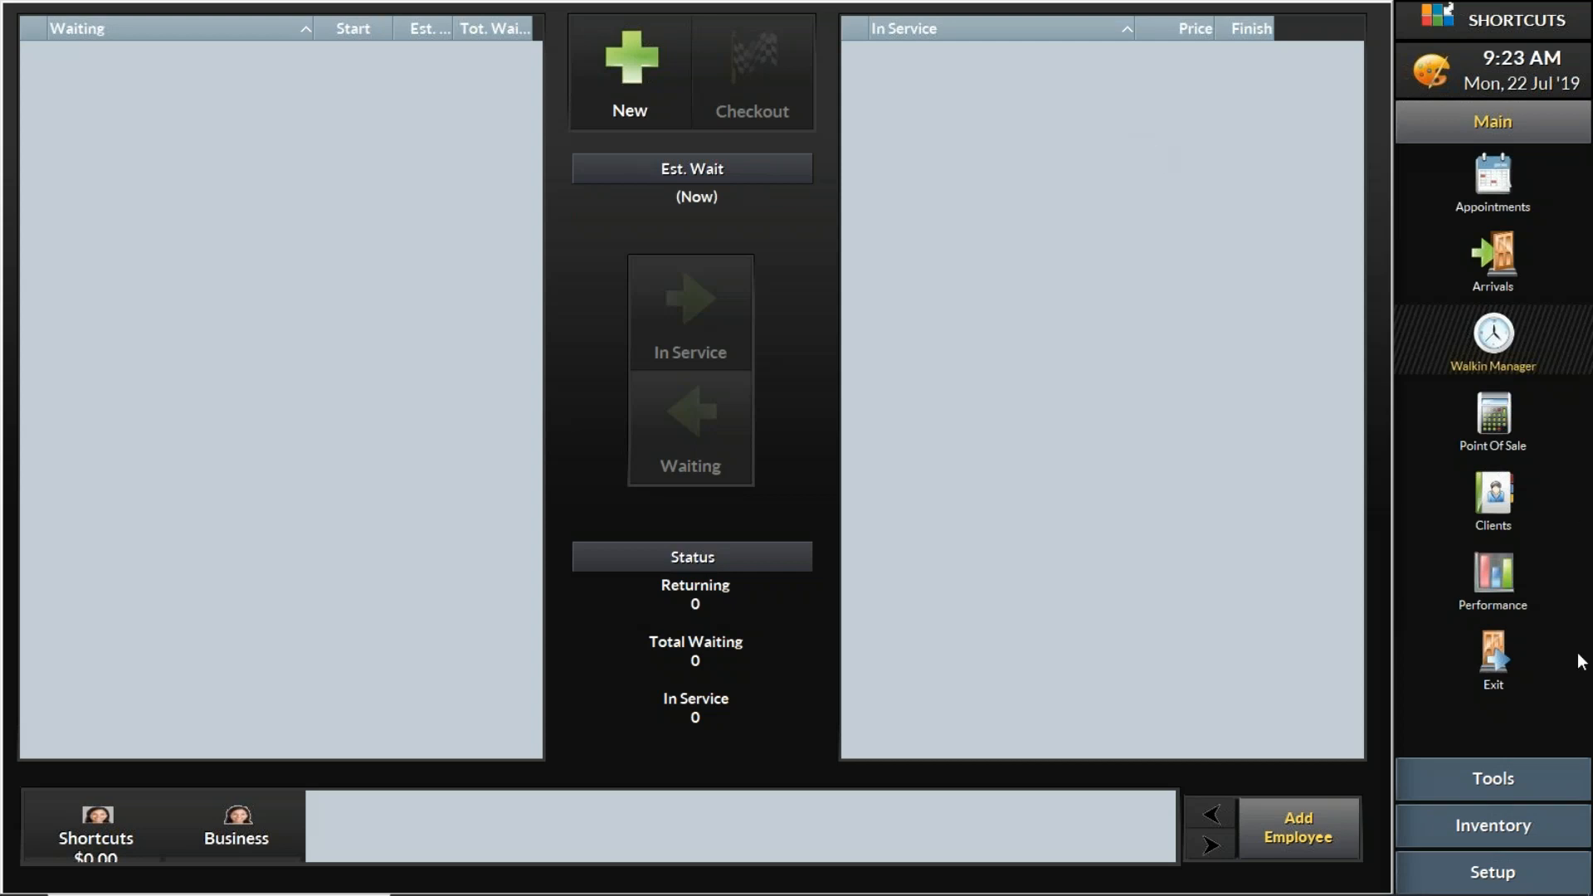
- Clock on the Business employee from the Performance screen and go back to the Walkin Manager
{"action": "left_click", "coordinate": [1494, 577]}
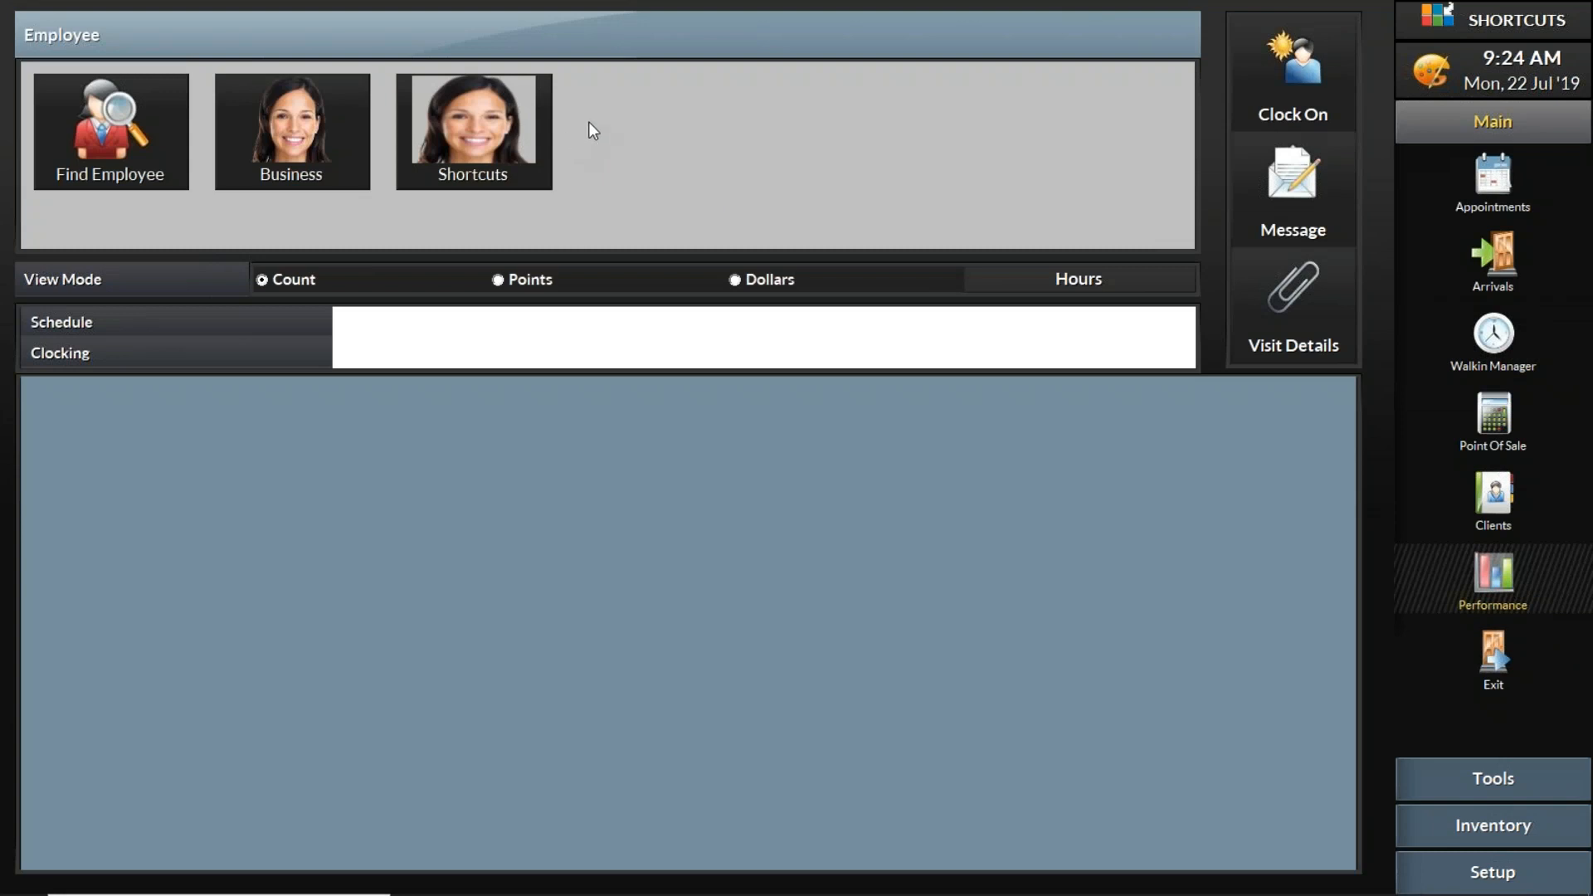
{"action": "left_click", "coordinate": [1303, 87]}
{"action": "left_click", "coordinate": [1500, 340]}
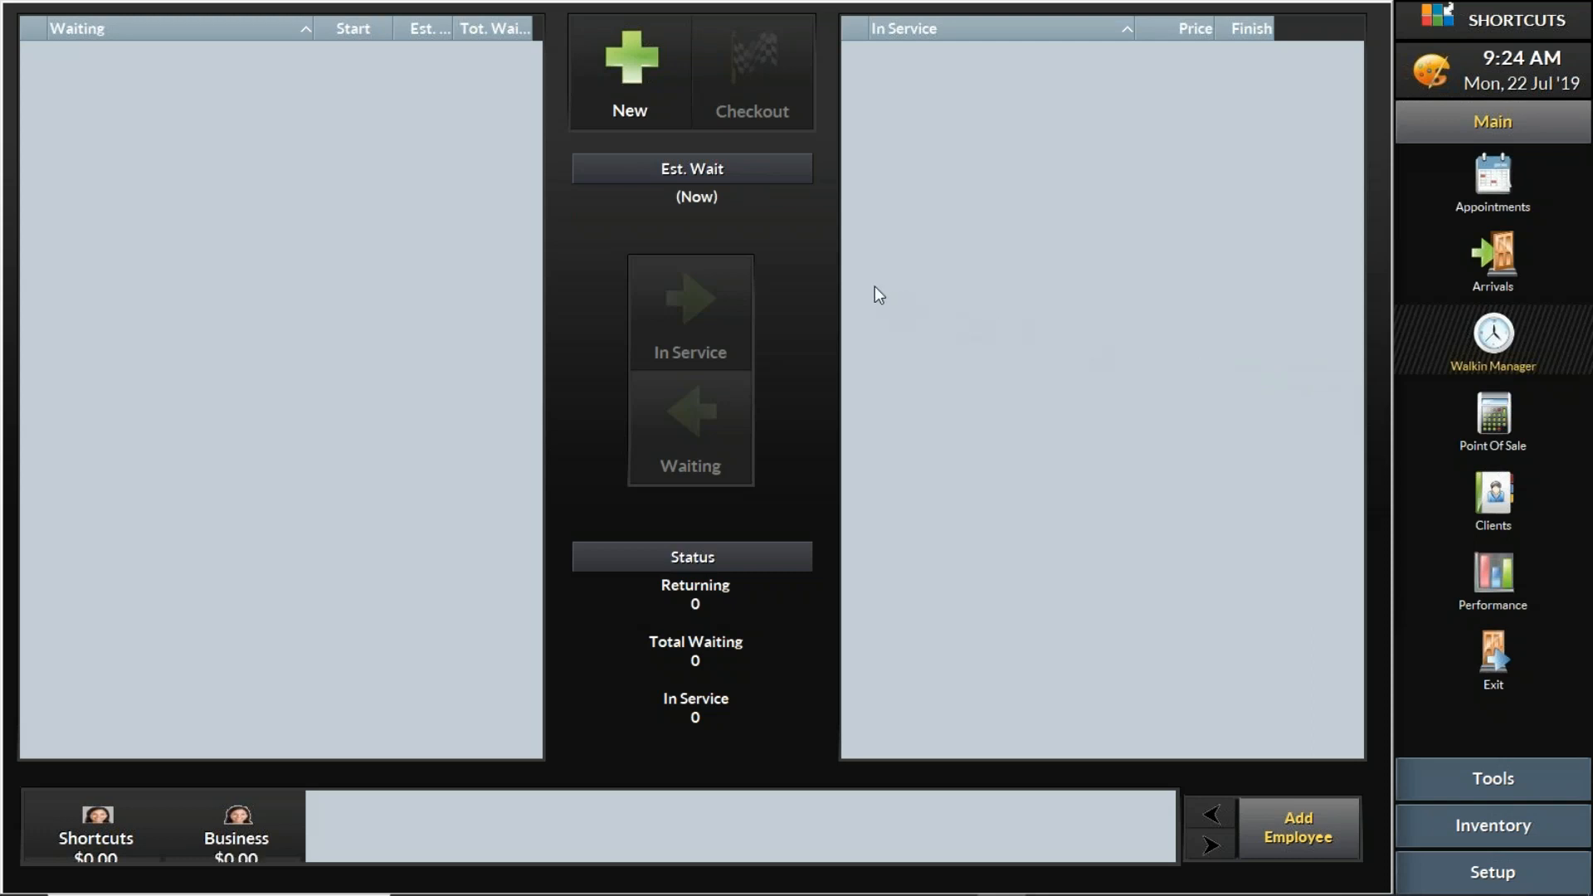
- Create a new walk-in visit with the client's first name as identifier and the NEW (New Client) tag
{"action": "left_click", "coordinate": [644, 93]}
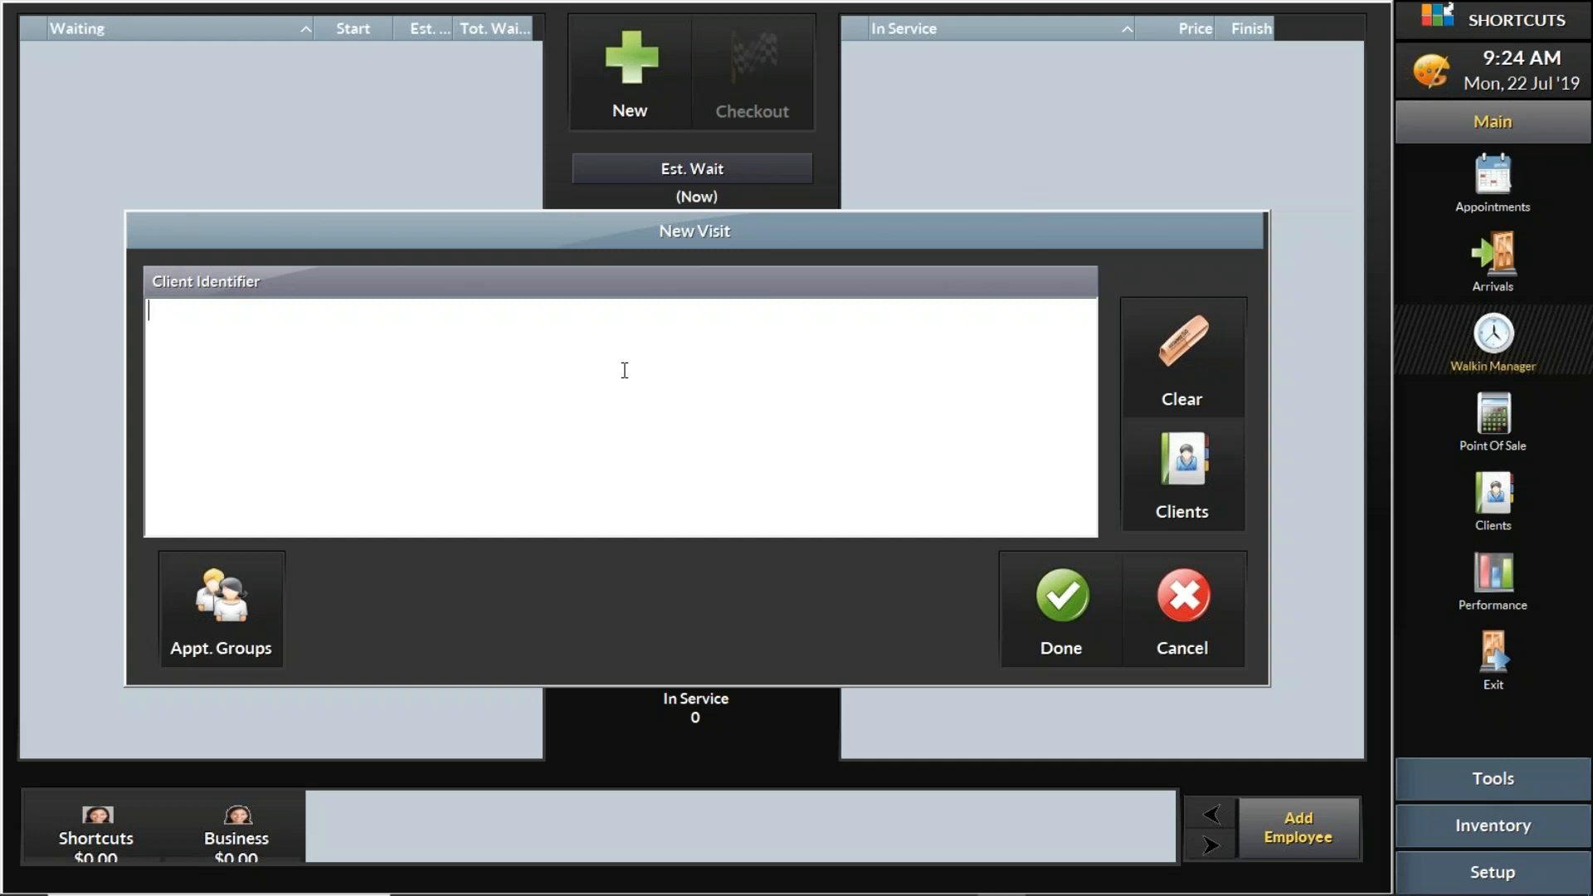
{"action": "type", "text": "Steve"}
{"action": "left_click", "coordinate": [1055, 605]}
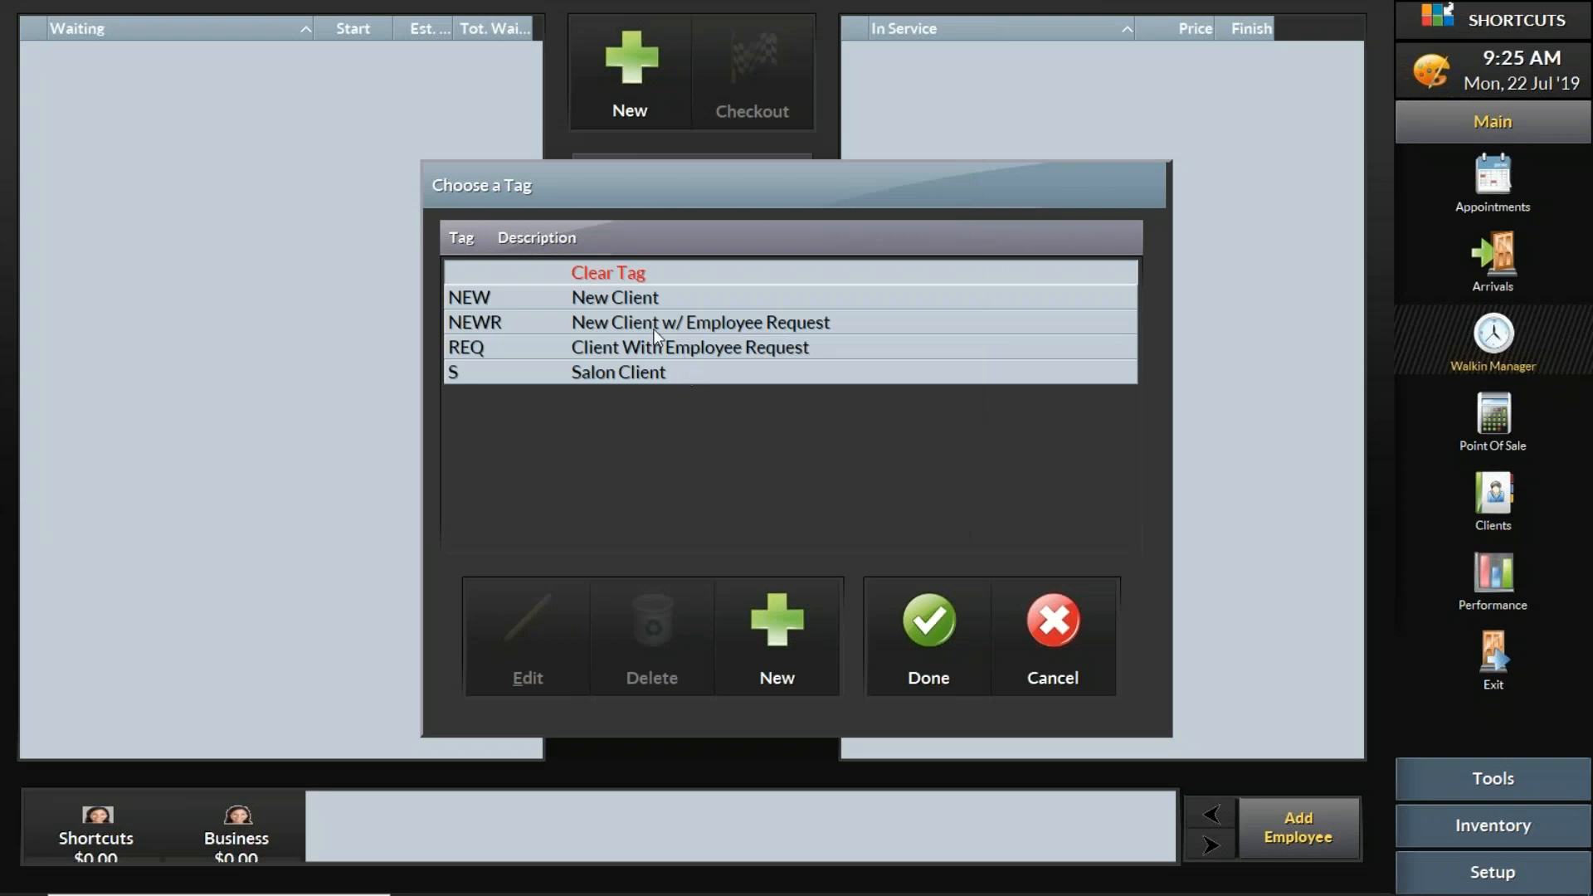
{"action": "left_click", "coordinate": [656, 300]}
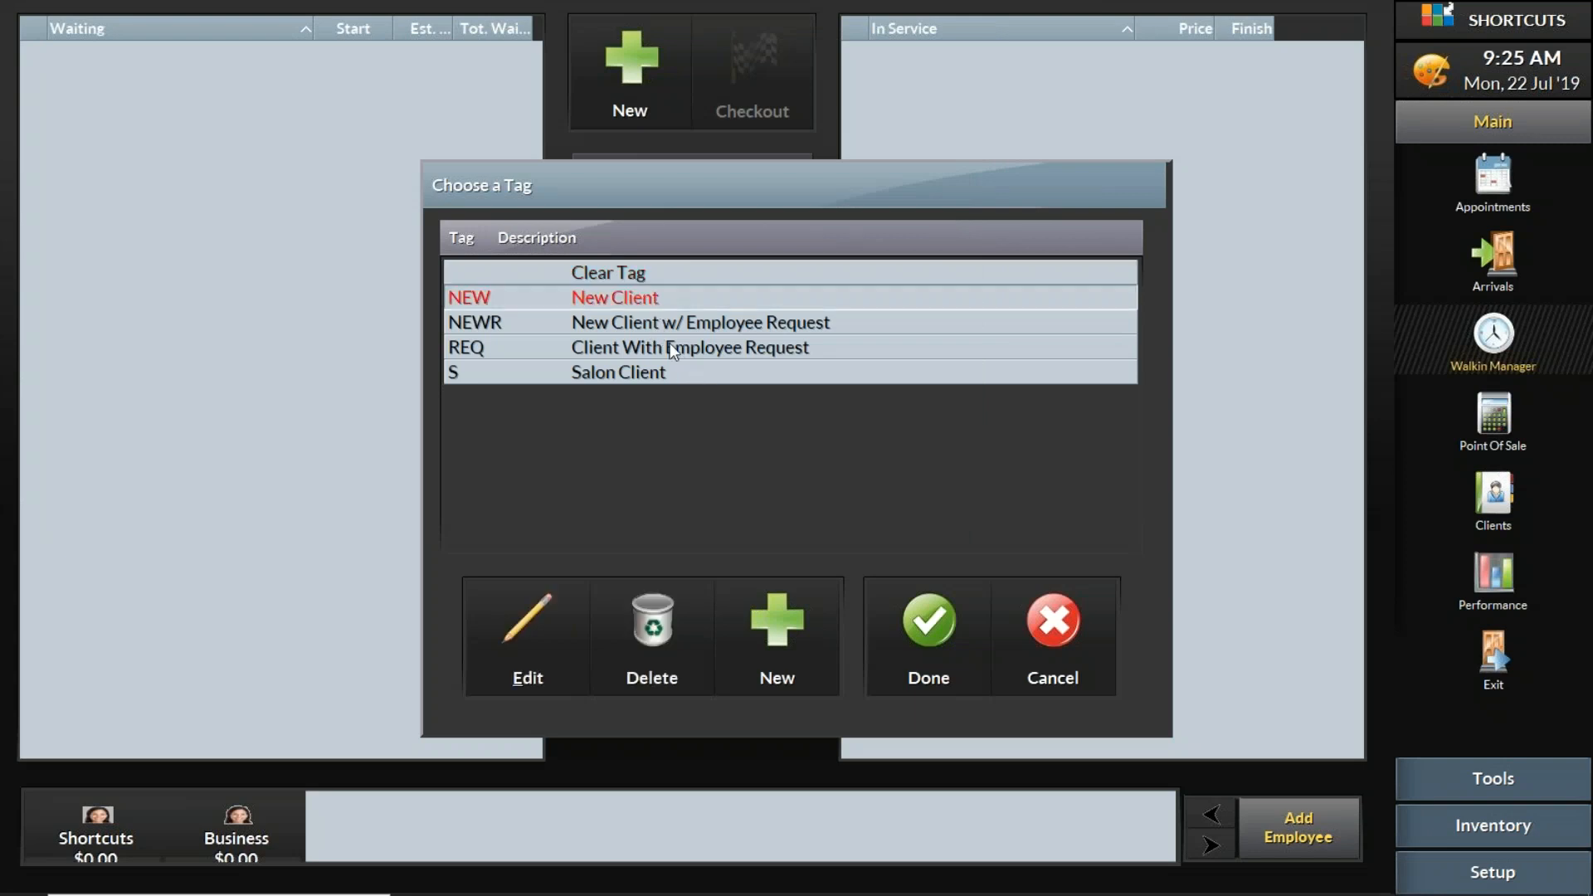
{"action": "left_click", "coordinate": [946, 622]}
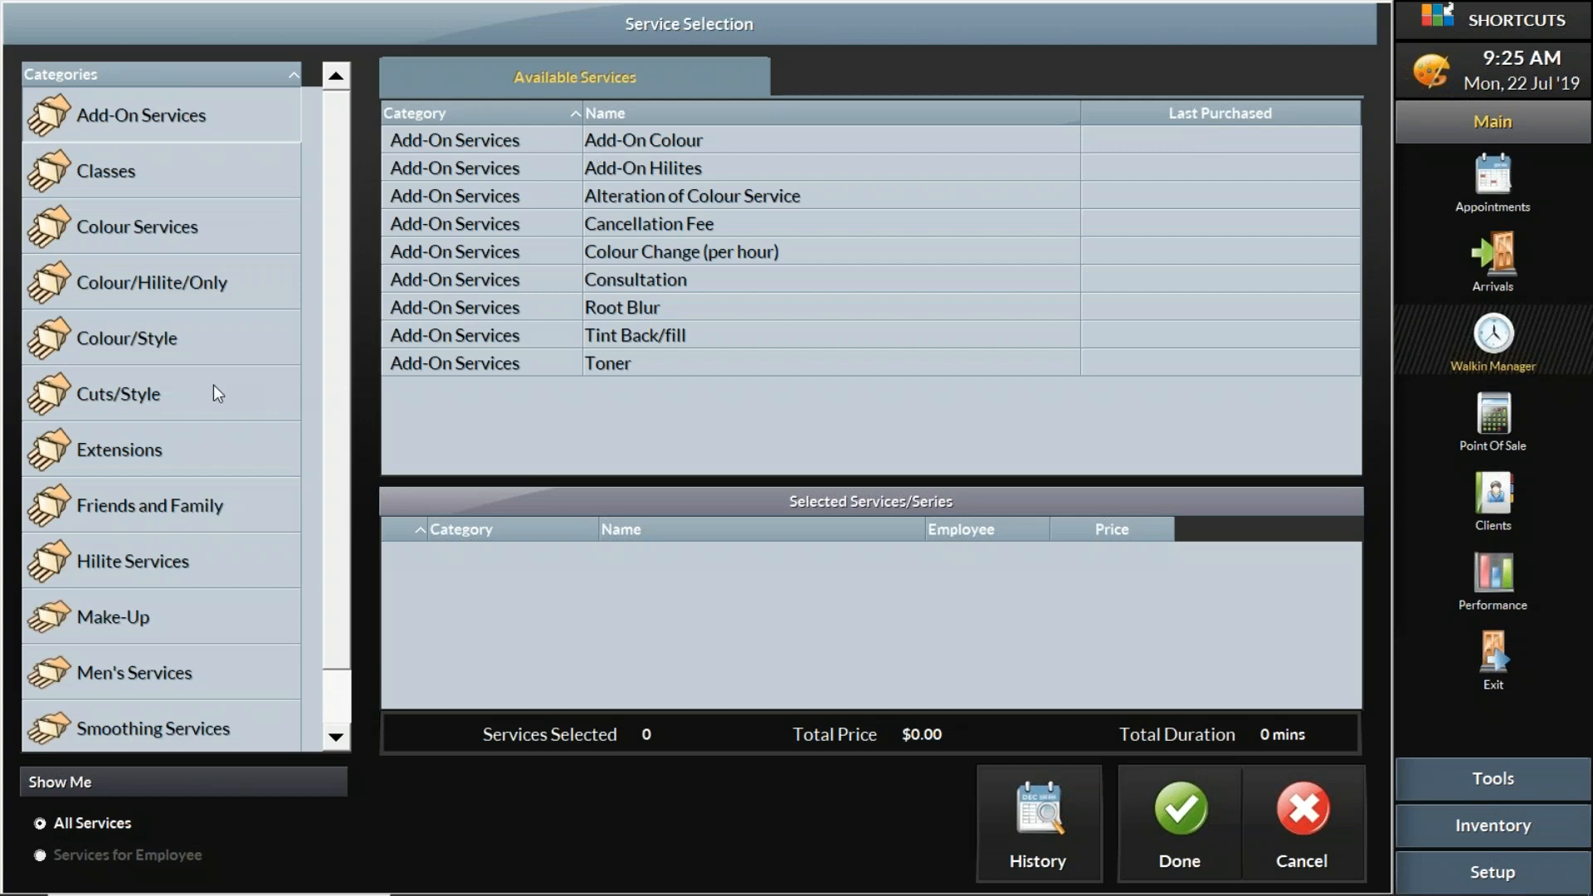
- Browse the service categories, add Men's Cut from Men's Services to the visit and confirm the service selection
{"action": "left_click", "coordinate": [202, 245]}
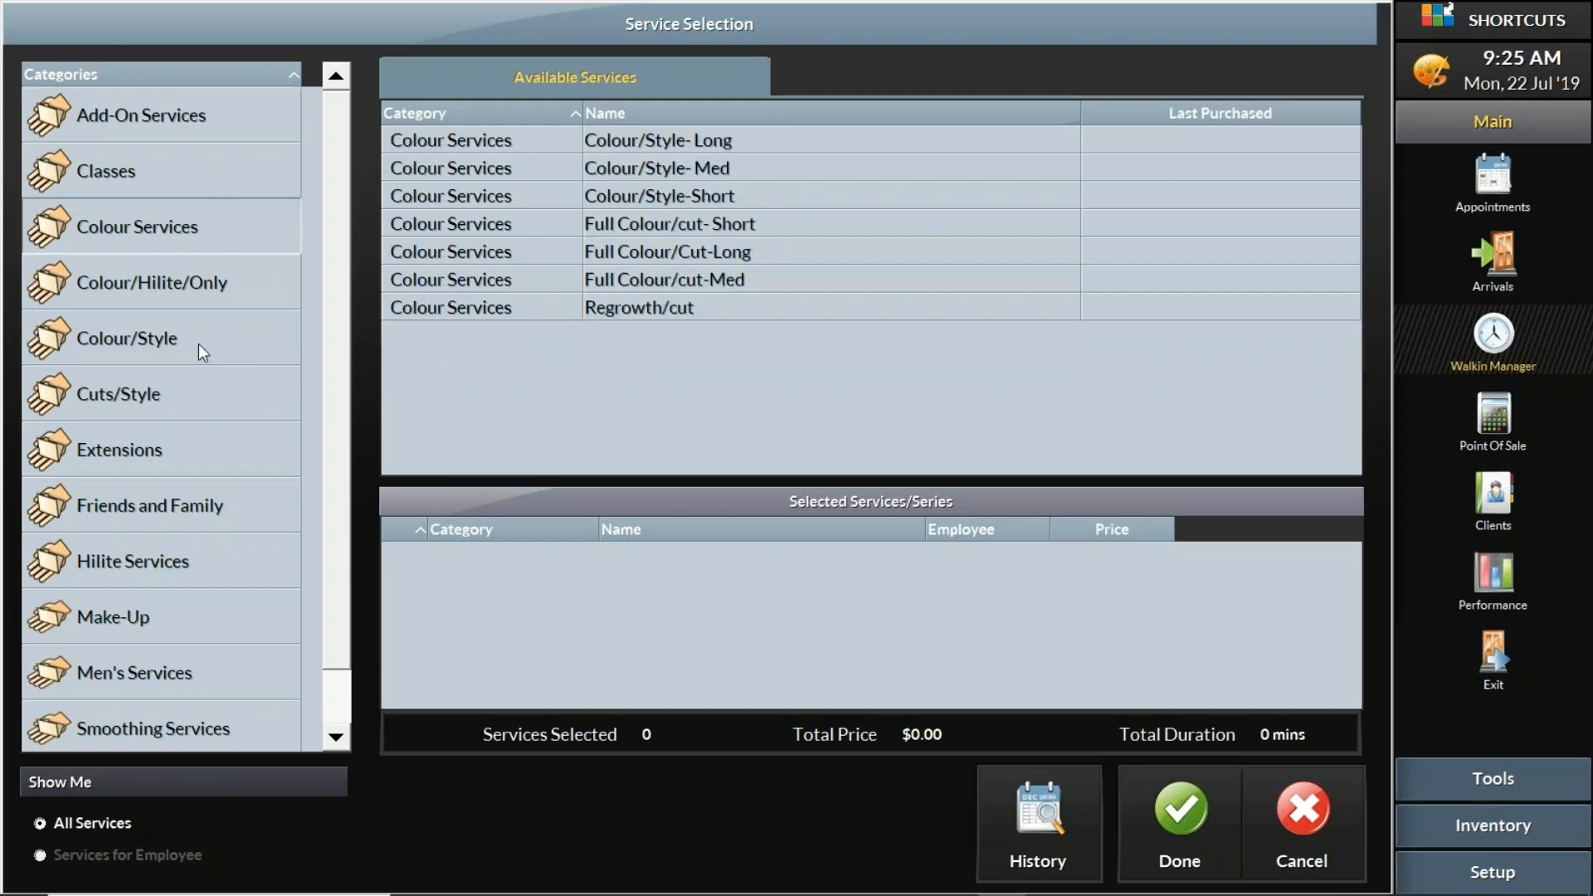
{"action": "left_click", "coordinate": [200, 394]}
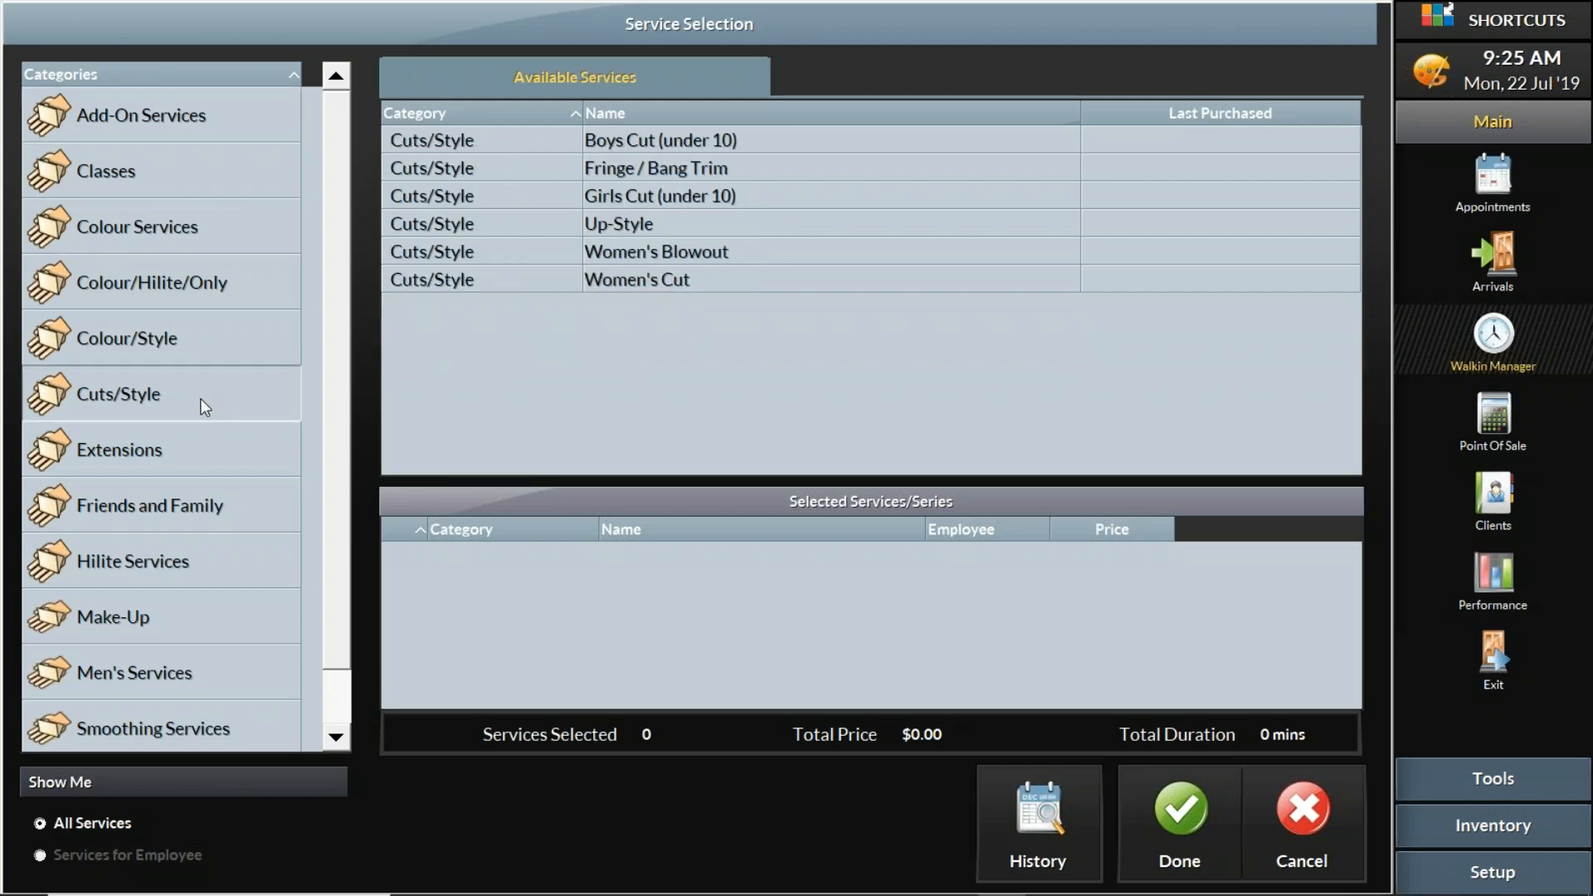
{"action": "left_click", "coordinate": [218, 672]}
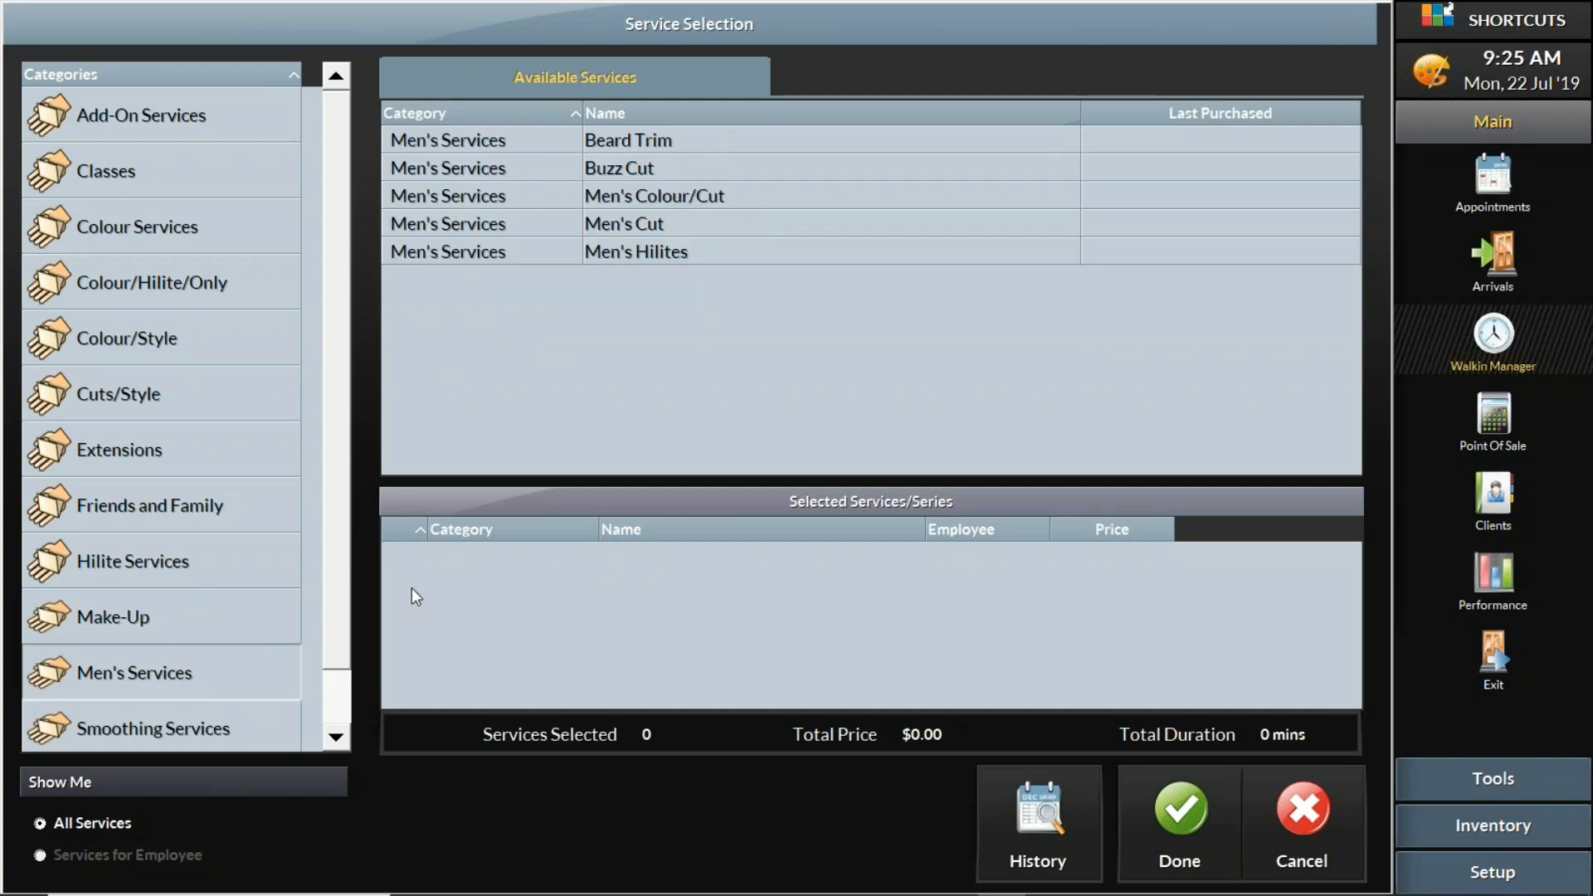
{"action": "double_click", "coordinate": [654, 219]}
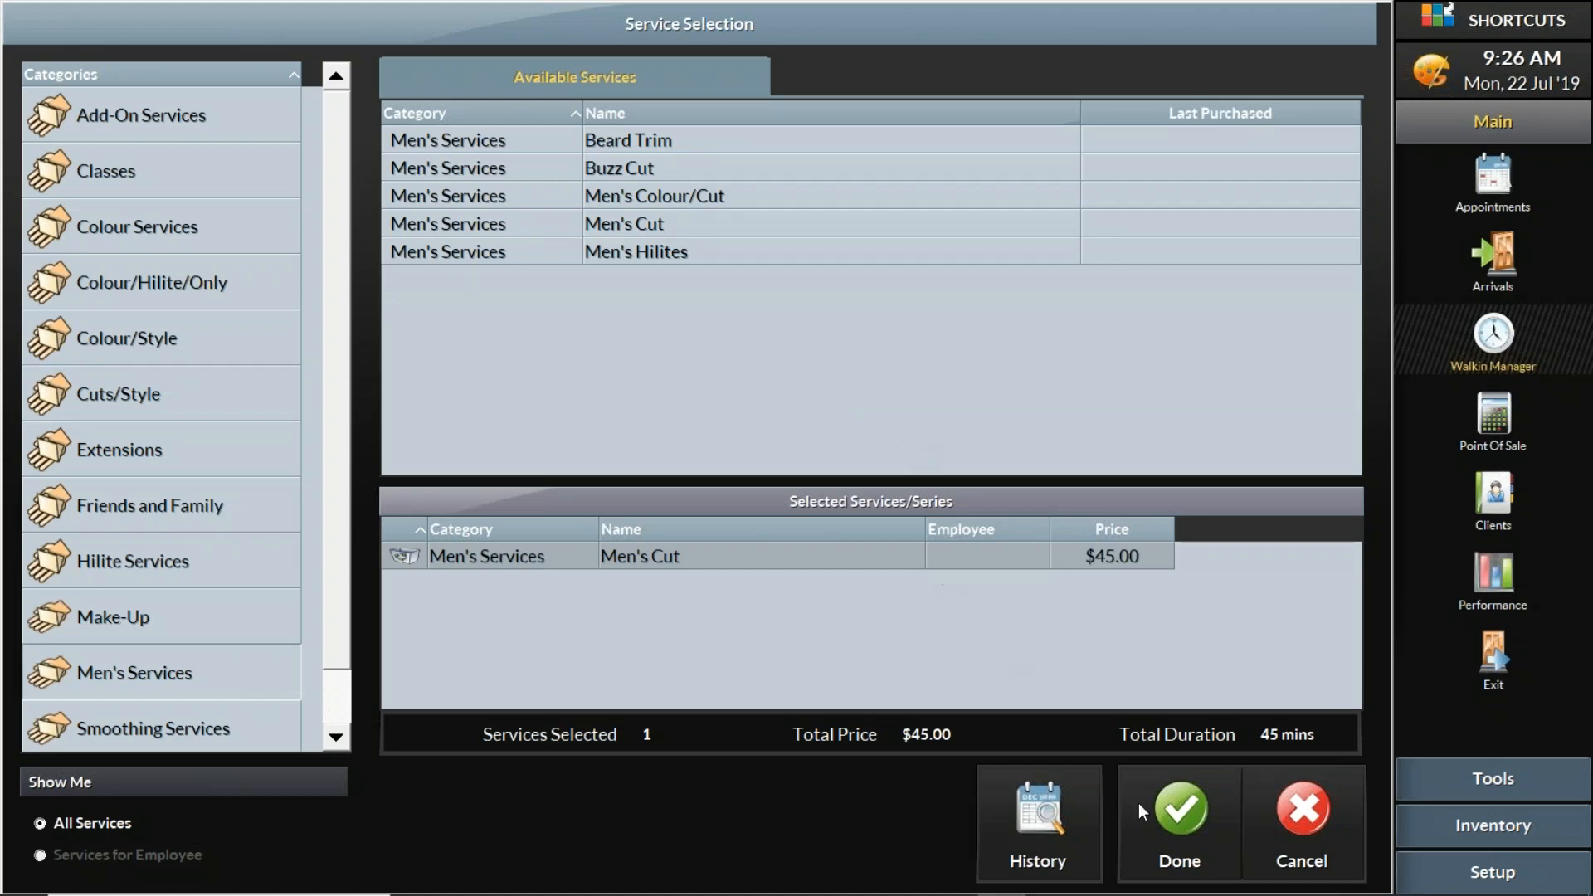
{"action": "left_click", "coordinate": [1184, 820]}
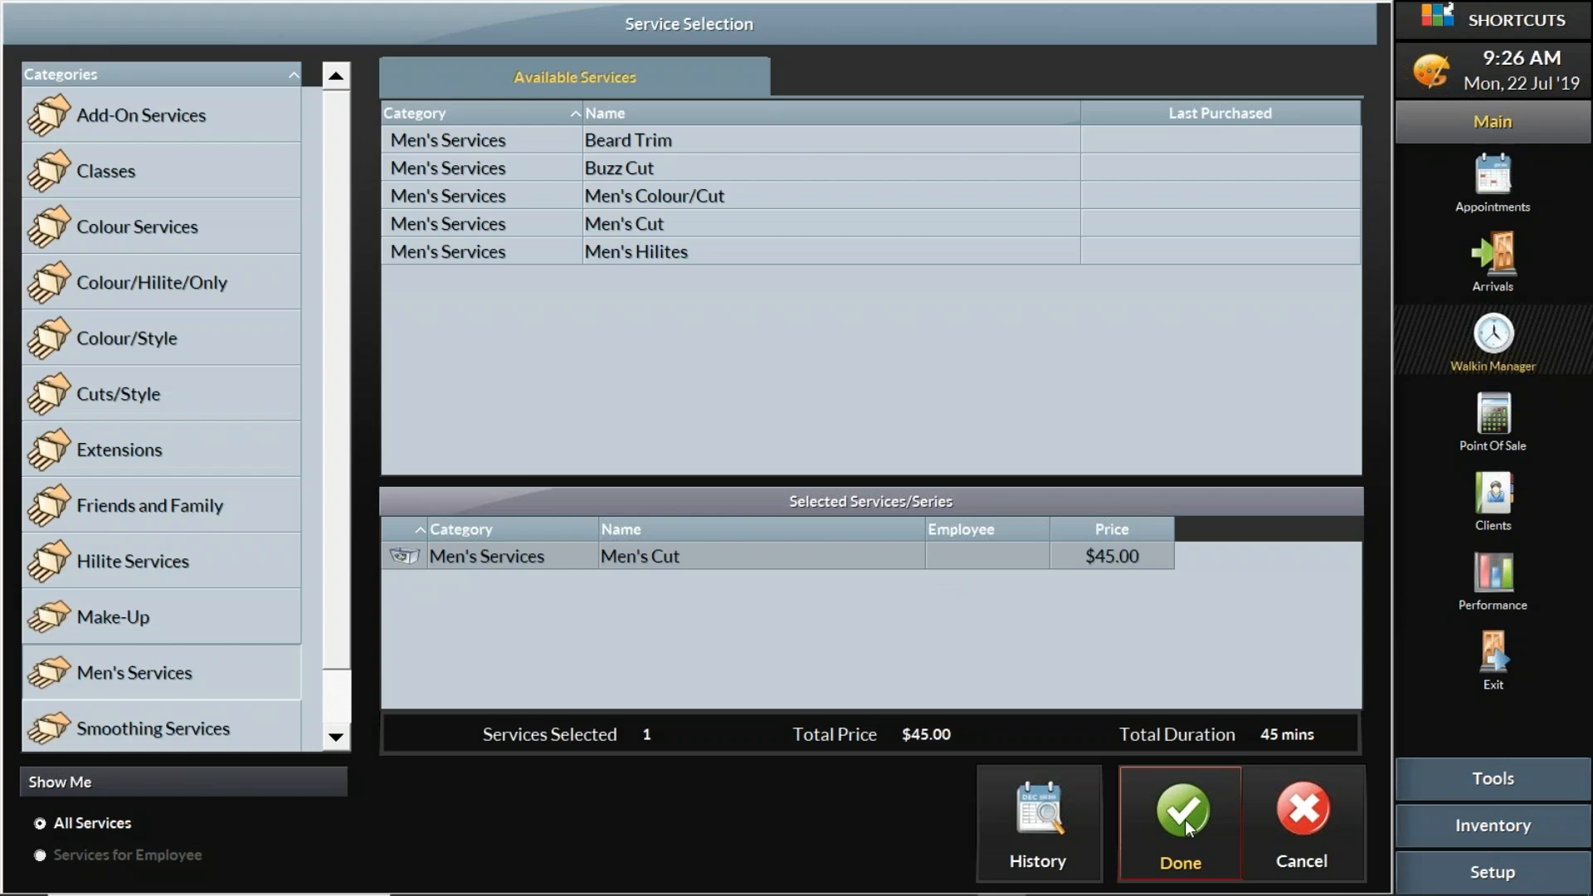
{"action": "left_click", "coordinate": [1186, 820]}
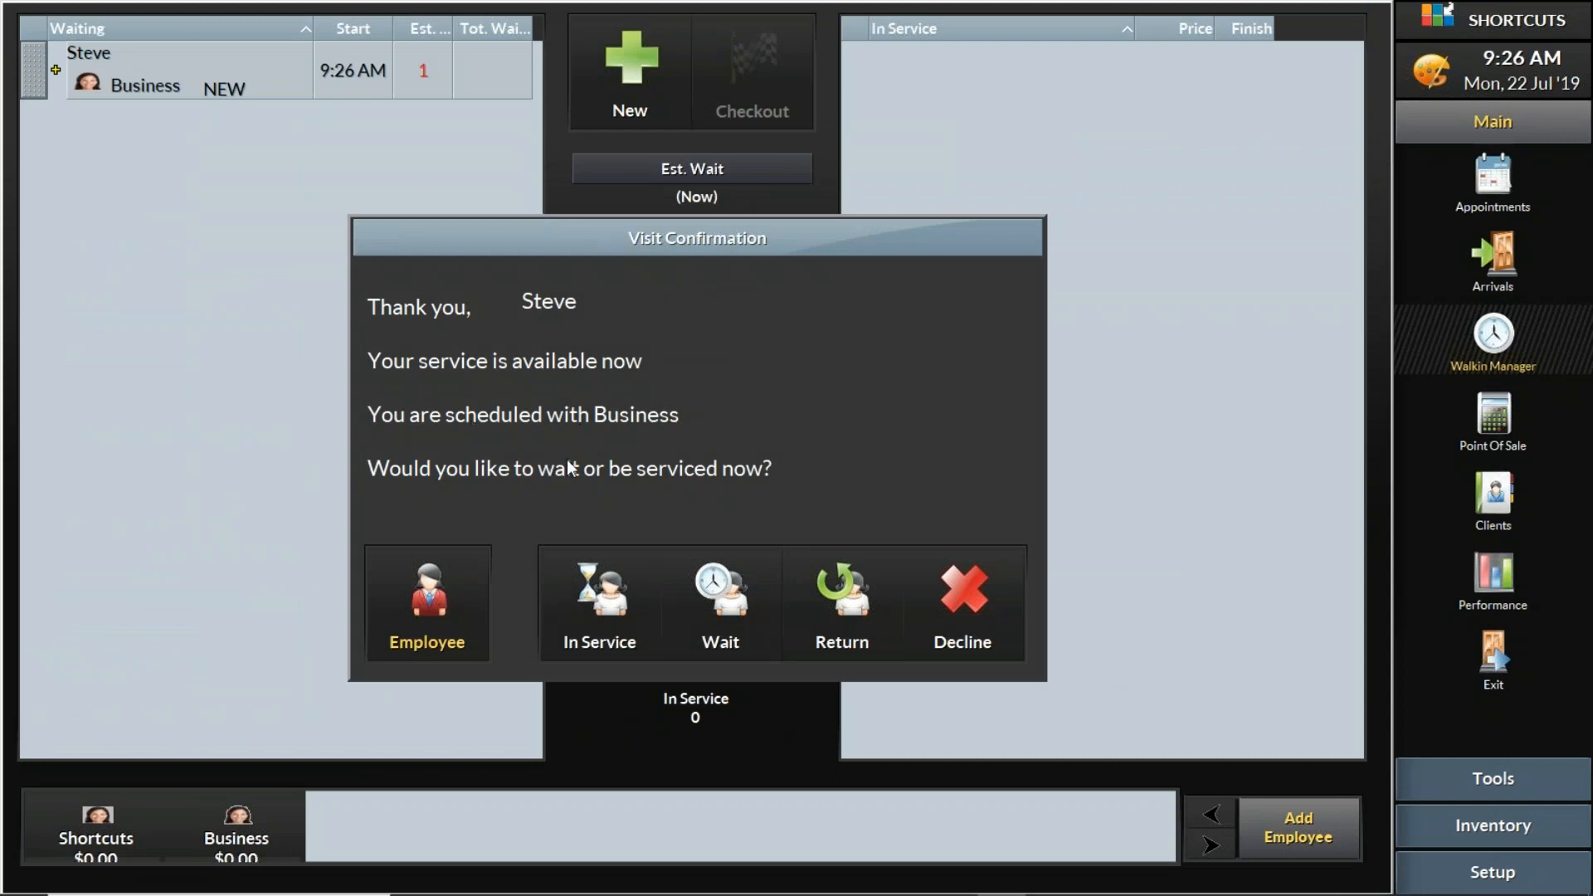
- Place the first client in service with the Business employee for the Men's Cut at 45.00
{"action": "left_click", "coordinate": [615, 607]}
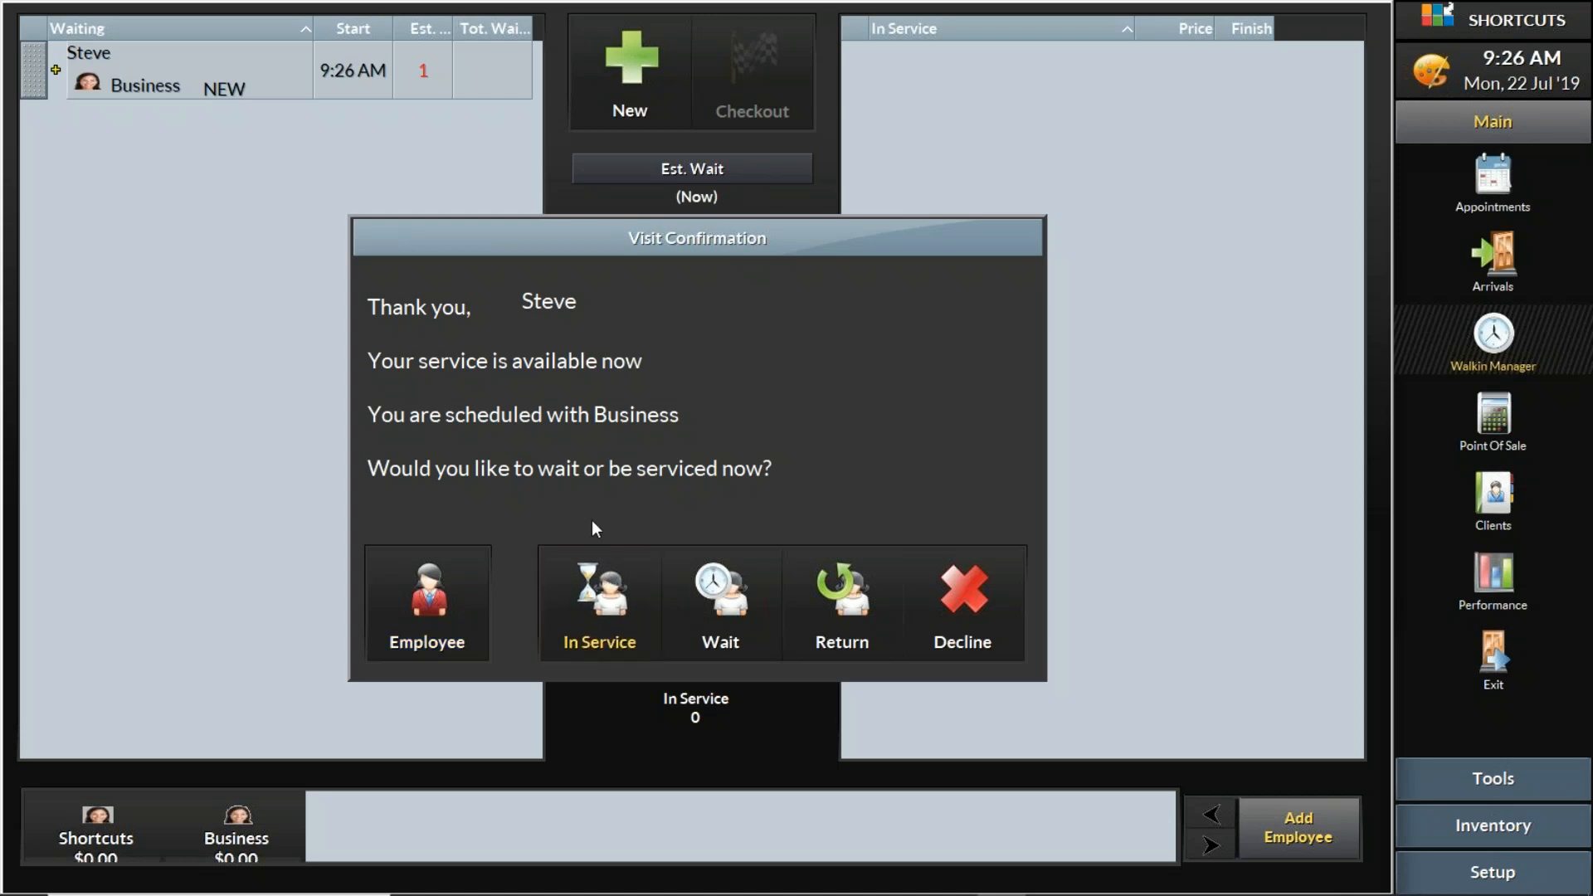
{"action": "left_click", "coordinate": [594, 604]}
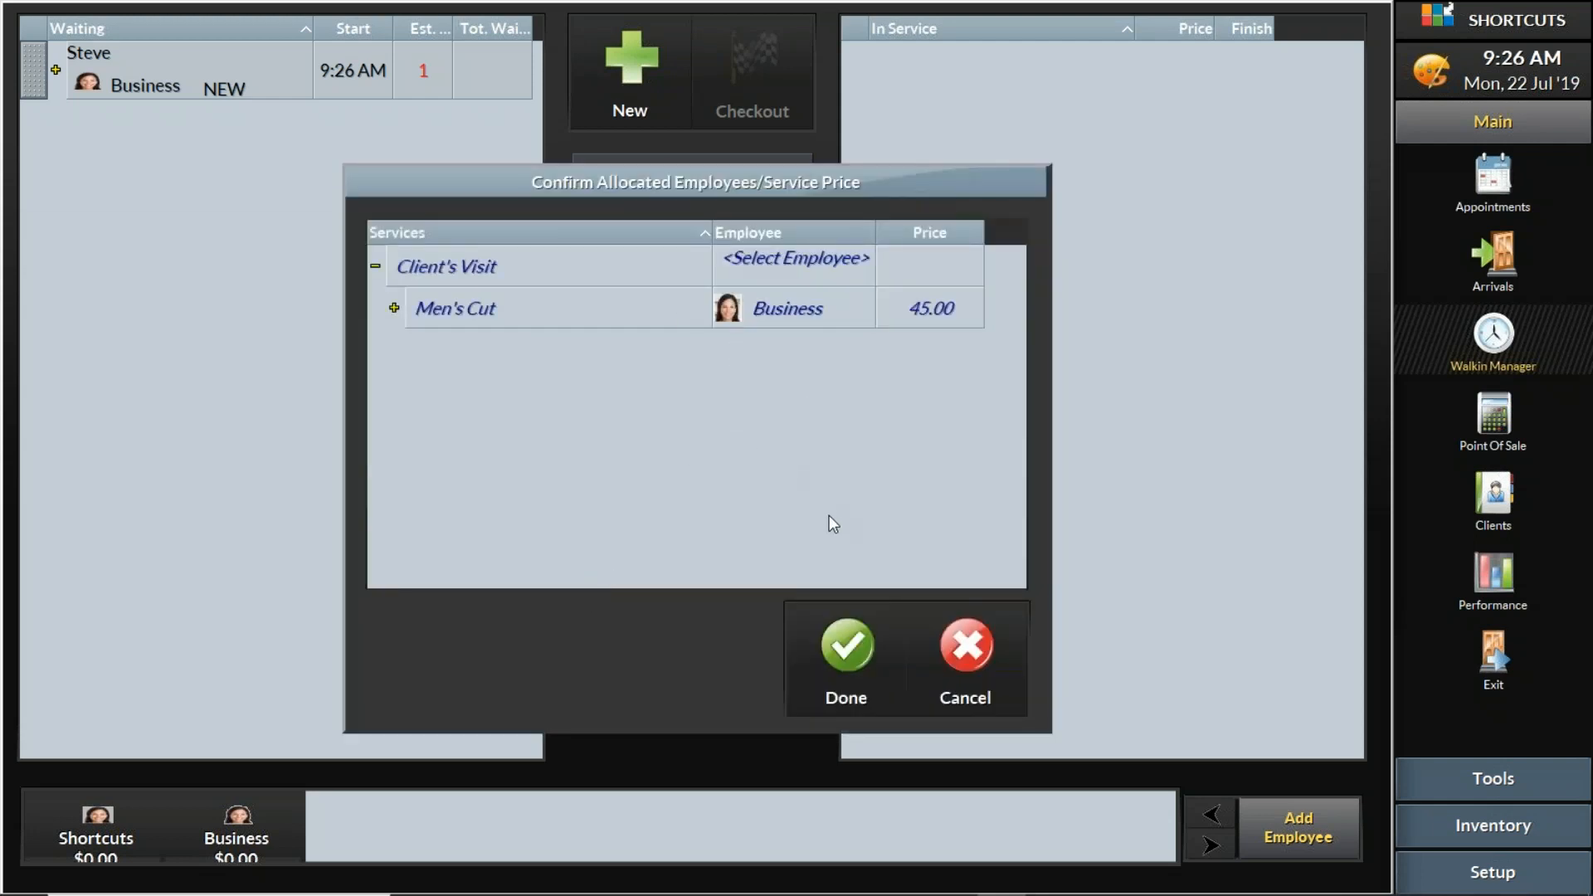
{"action": "left_click", "coordinate": [856, 654]}
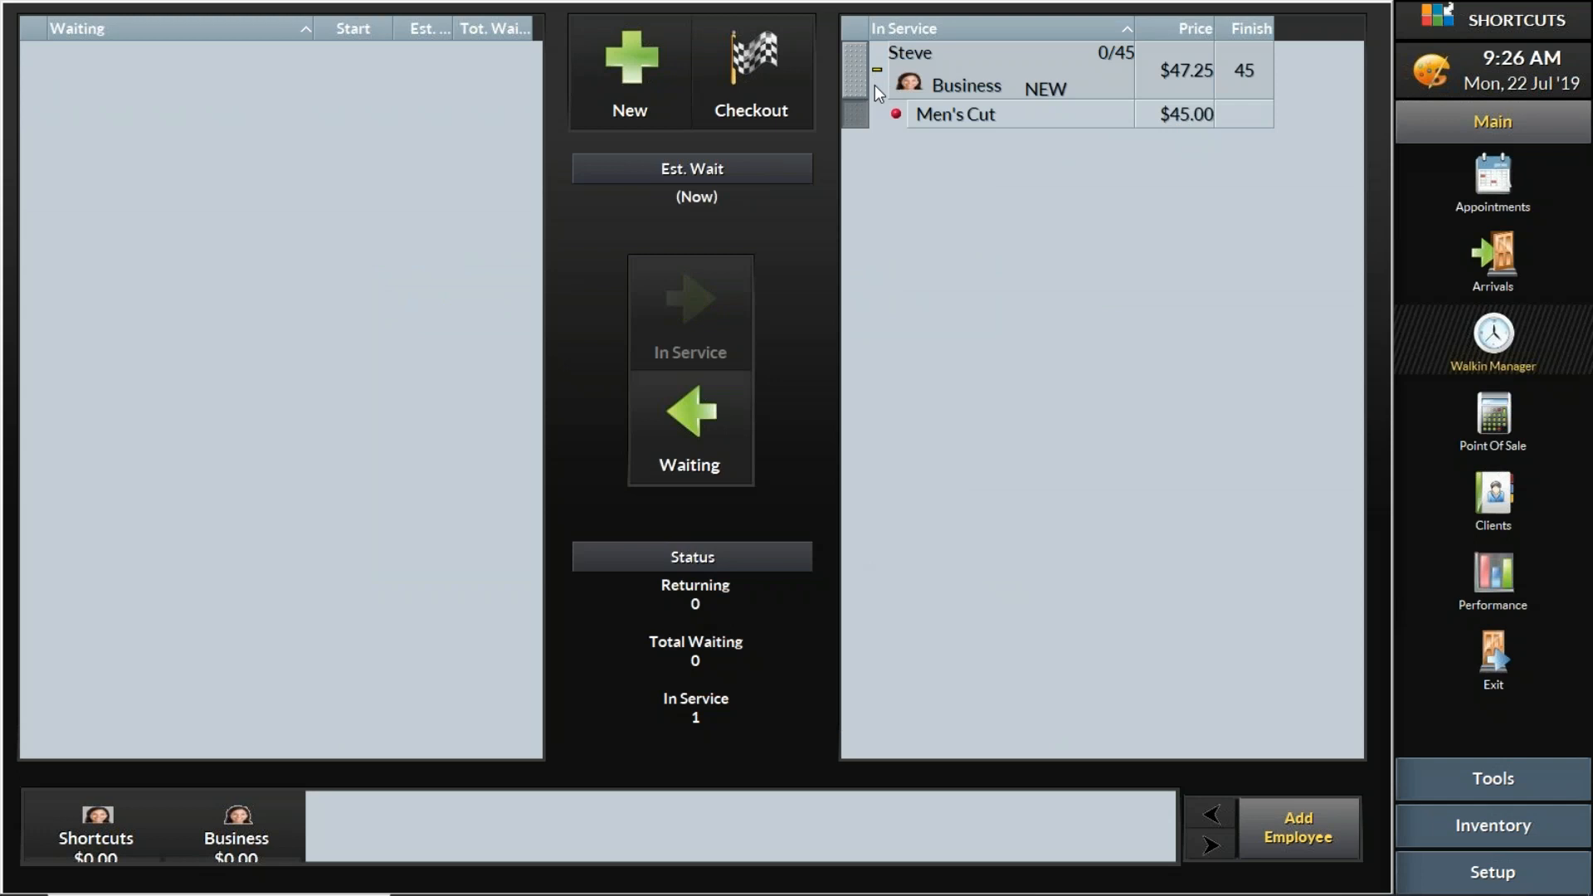
- Start a second walk-in visit with the next client's first name and assign the NEW (New Client) tag
{"action": "left_click", "coordinate": [646, 58]}
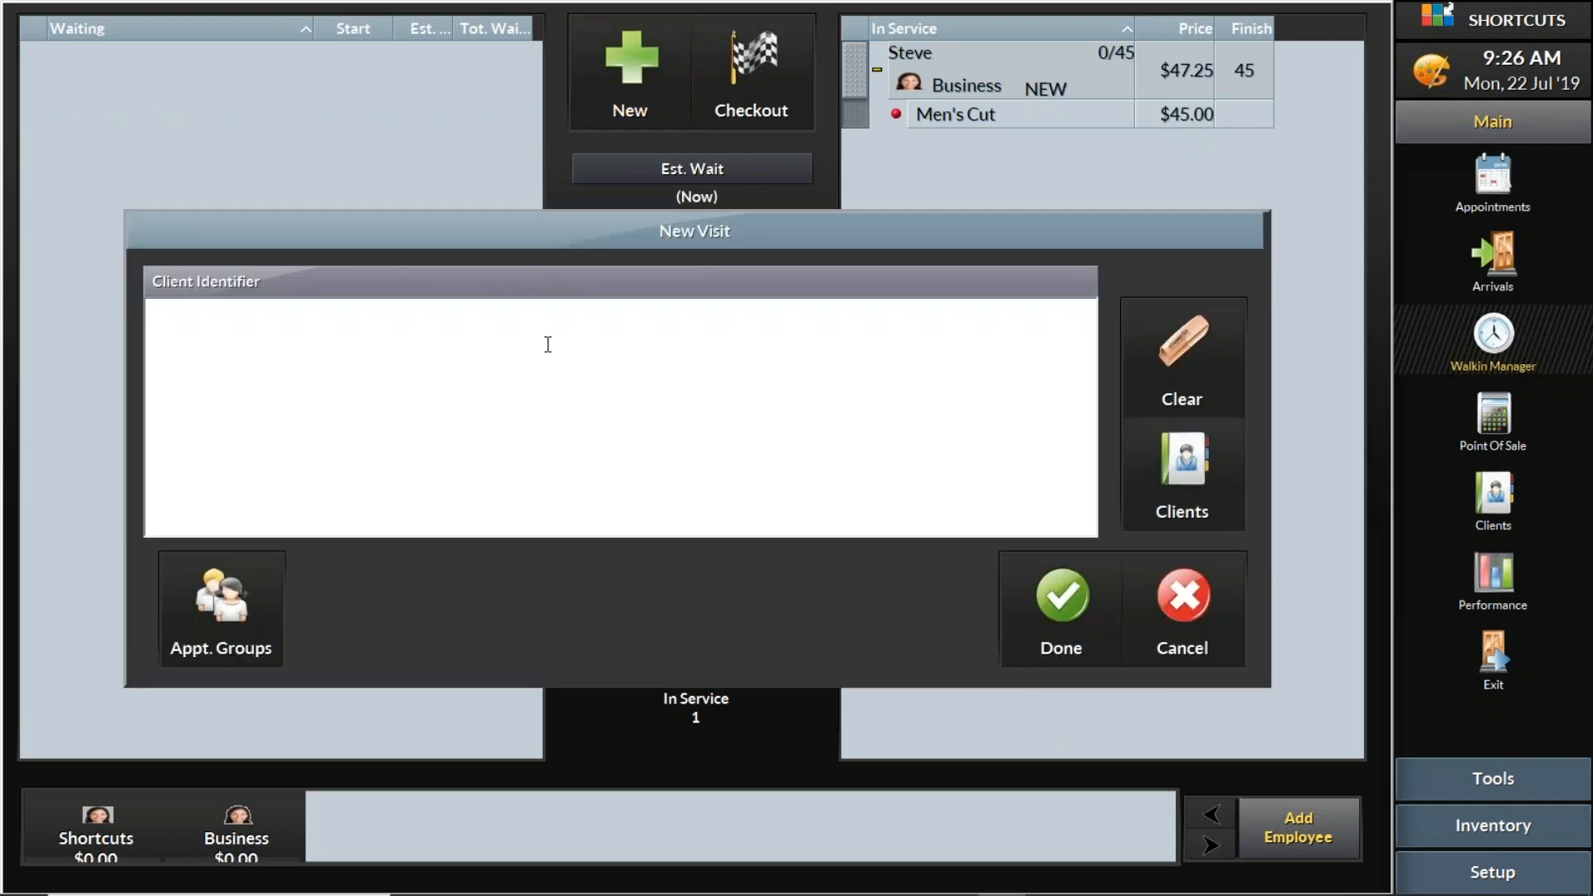
{"action": "type", "text": "Colby"}
{"action": "left_click", "coordinate": [1052, 609]}
{"action": "left_click", "coordinate": [616, 296]}
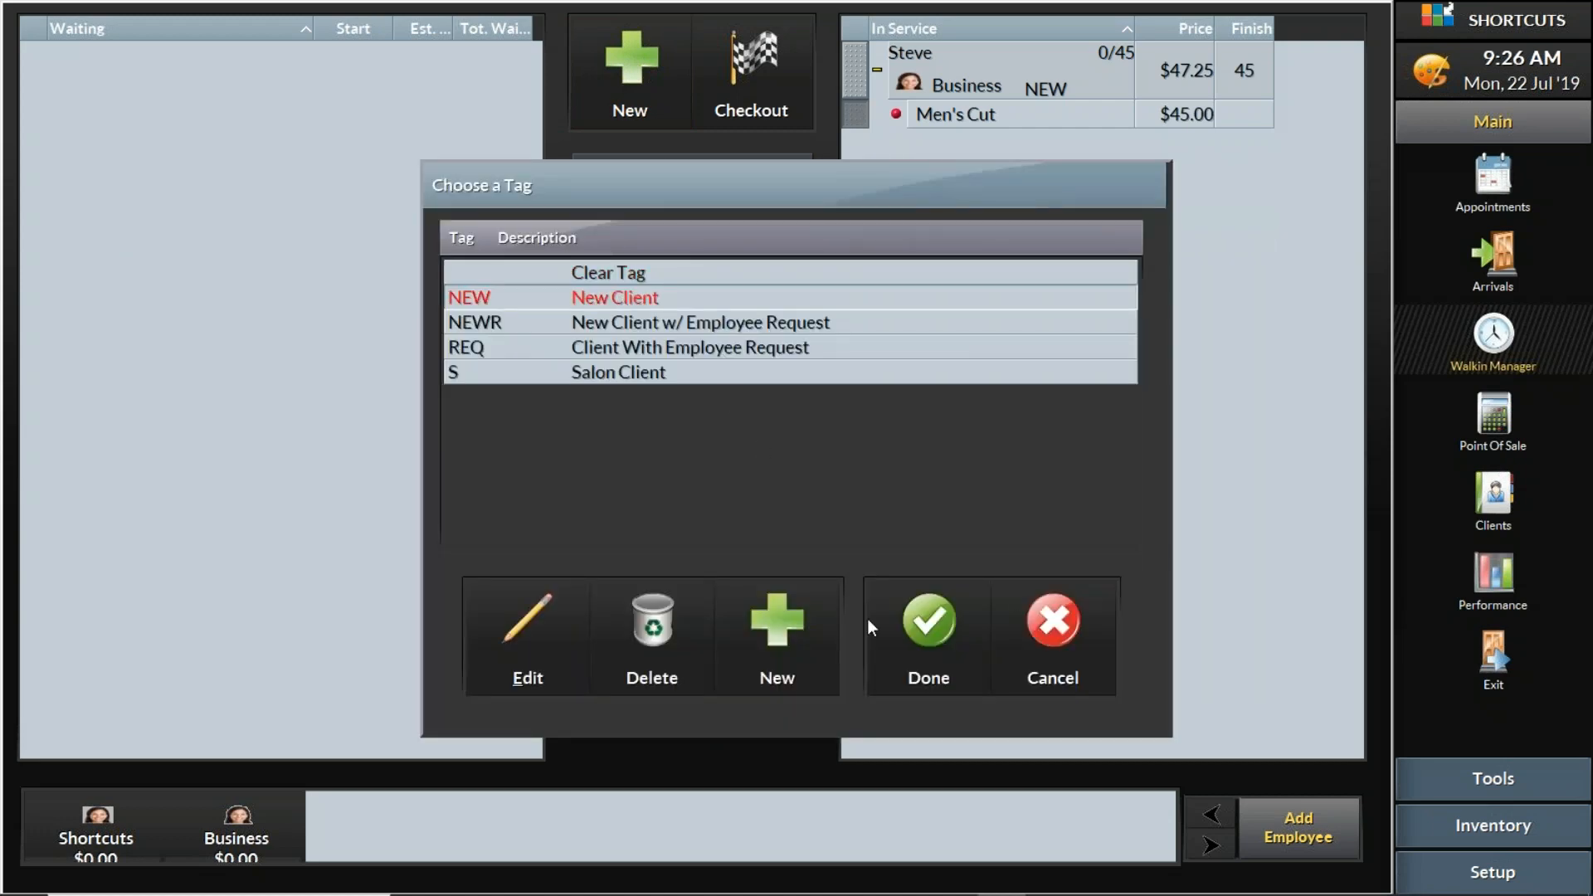
{"action": "left_click", "coordinate": [926, 626]}
- Add Men's Cut to the second visit and place the client in service with the Shortcuts employee at 45.00
{"action": "left_click", "coordinate": [138, 669]}
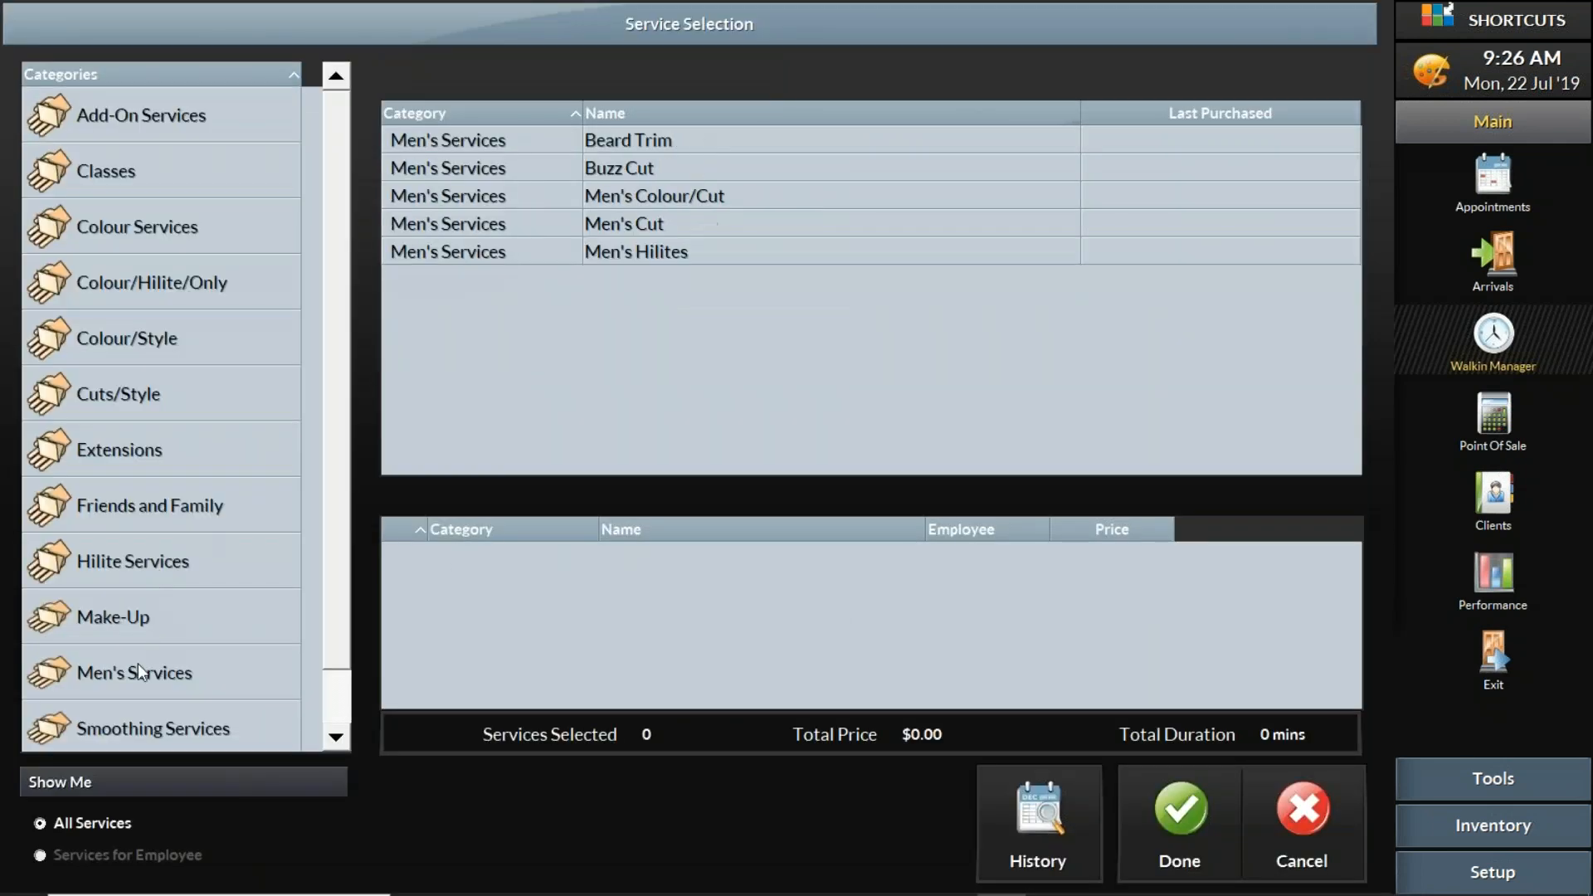
{"action": "left_click", "coordinate": [652, 228]}
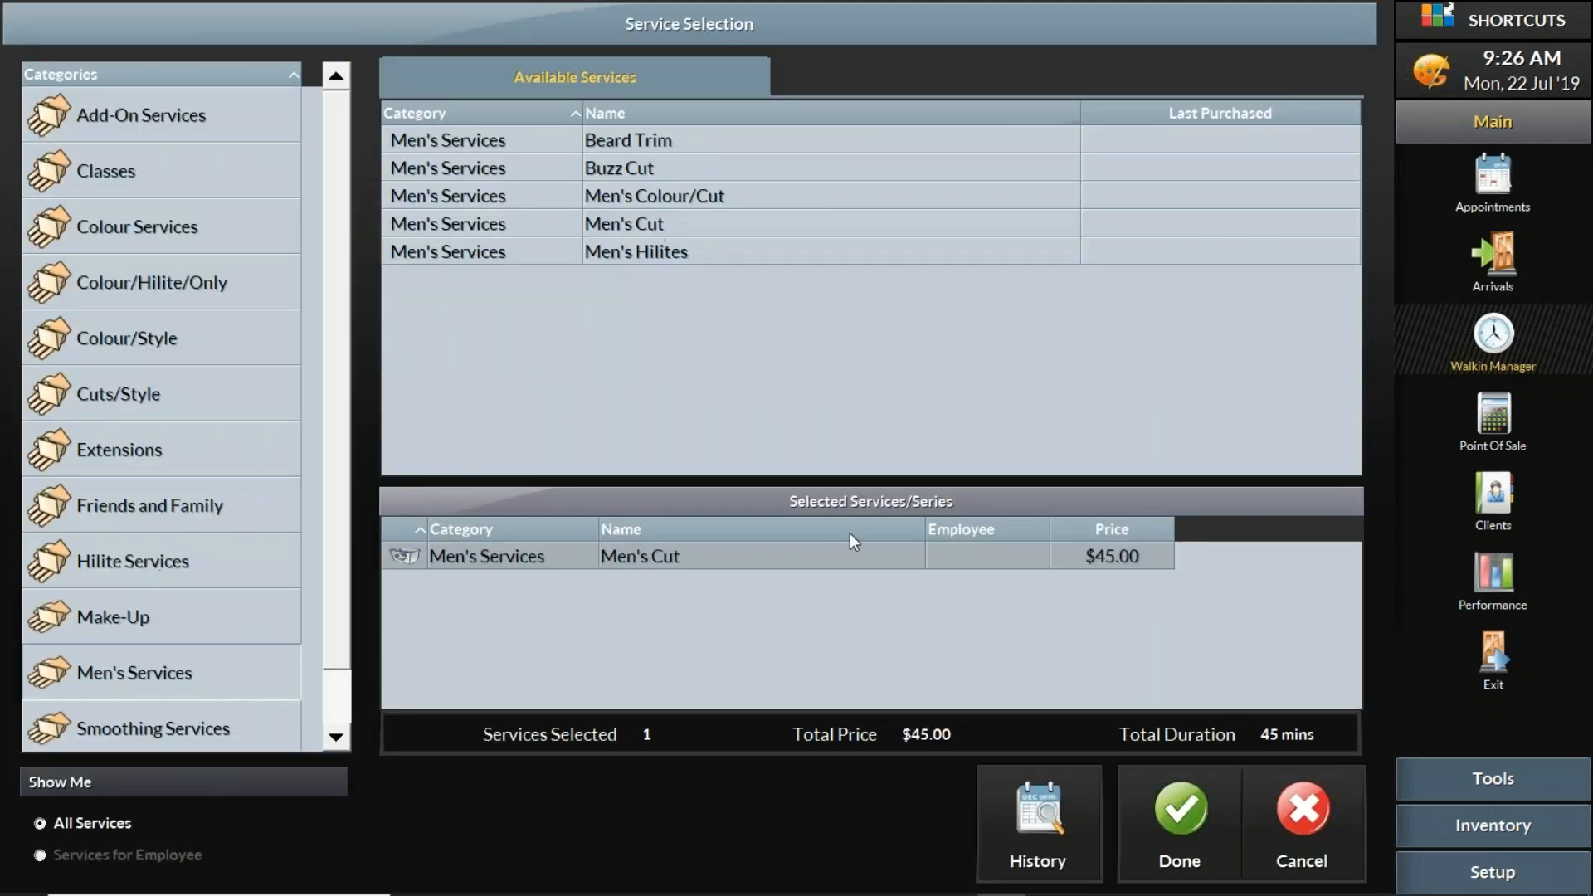
{"action": "left_click", "coordinate": [1210, 807]}
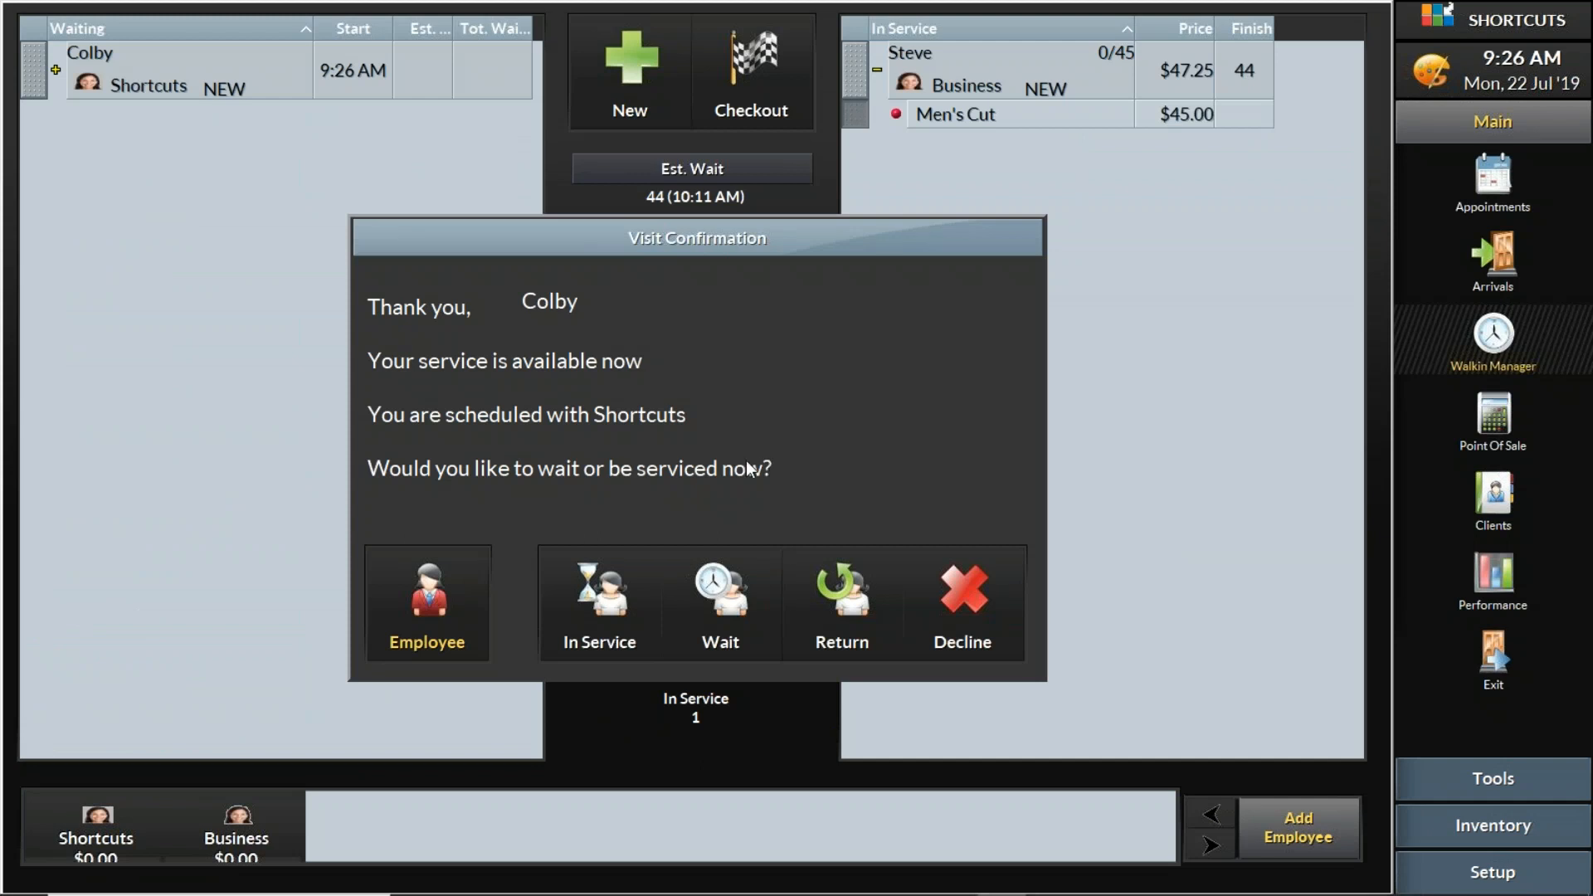
{"action": "left_click", "coordinate": [599, 583]}
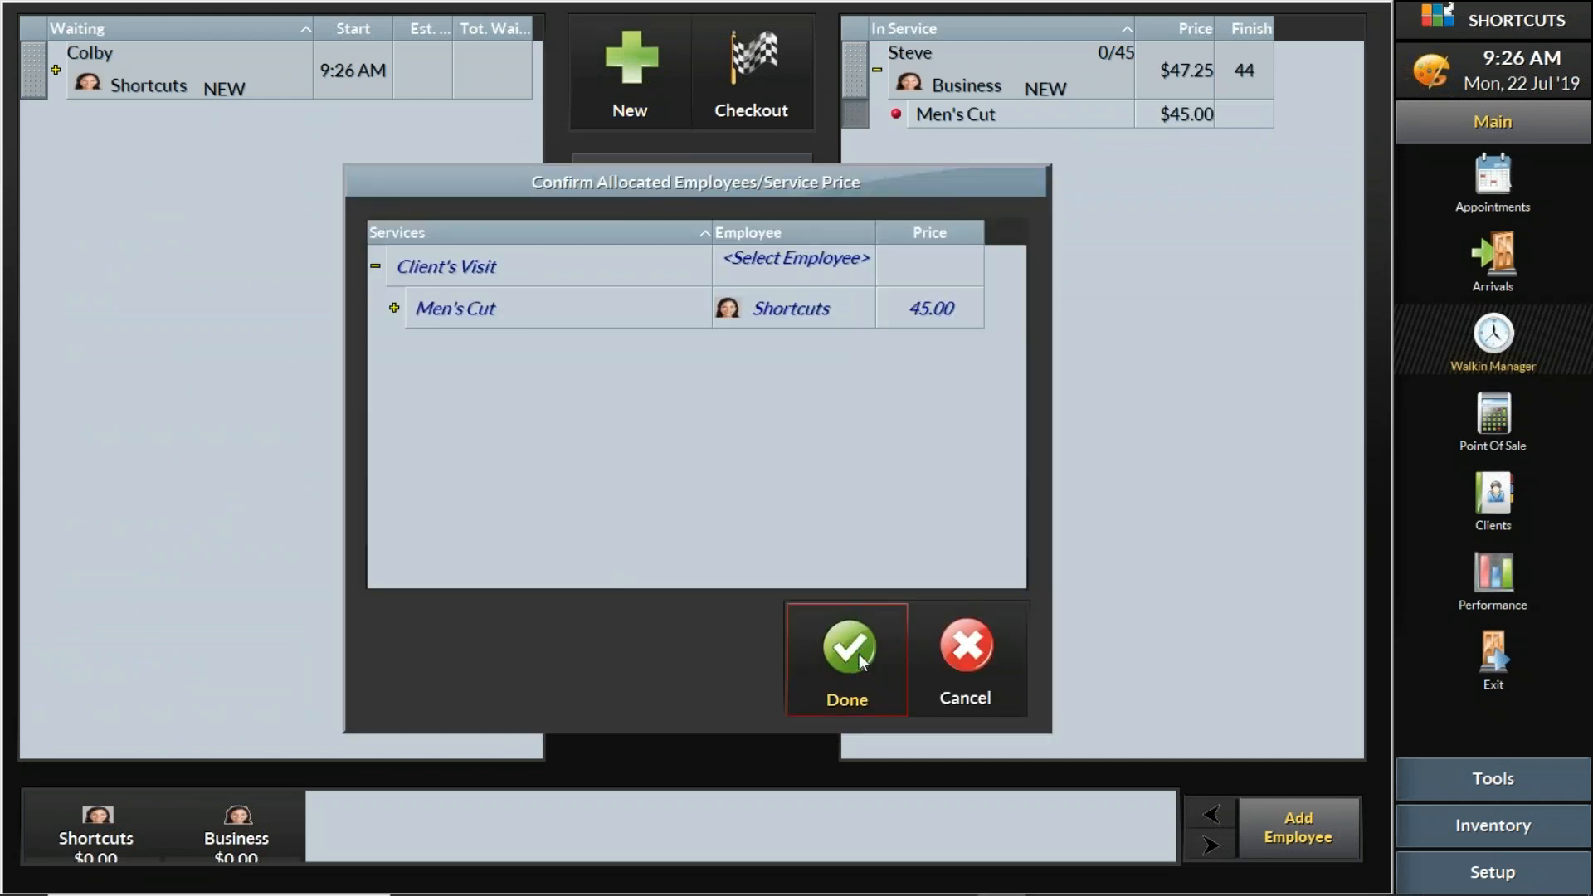
{"action": "left_click", "coordinate": [848, 649]}
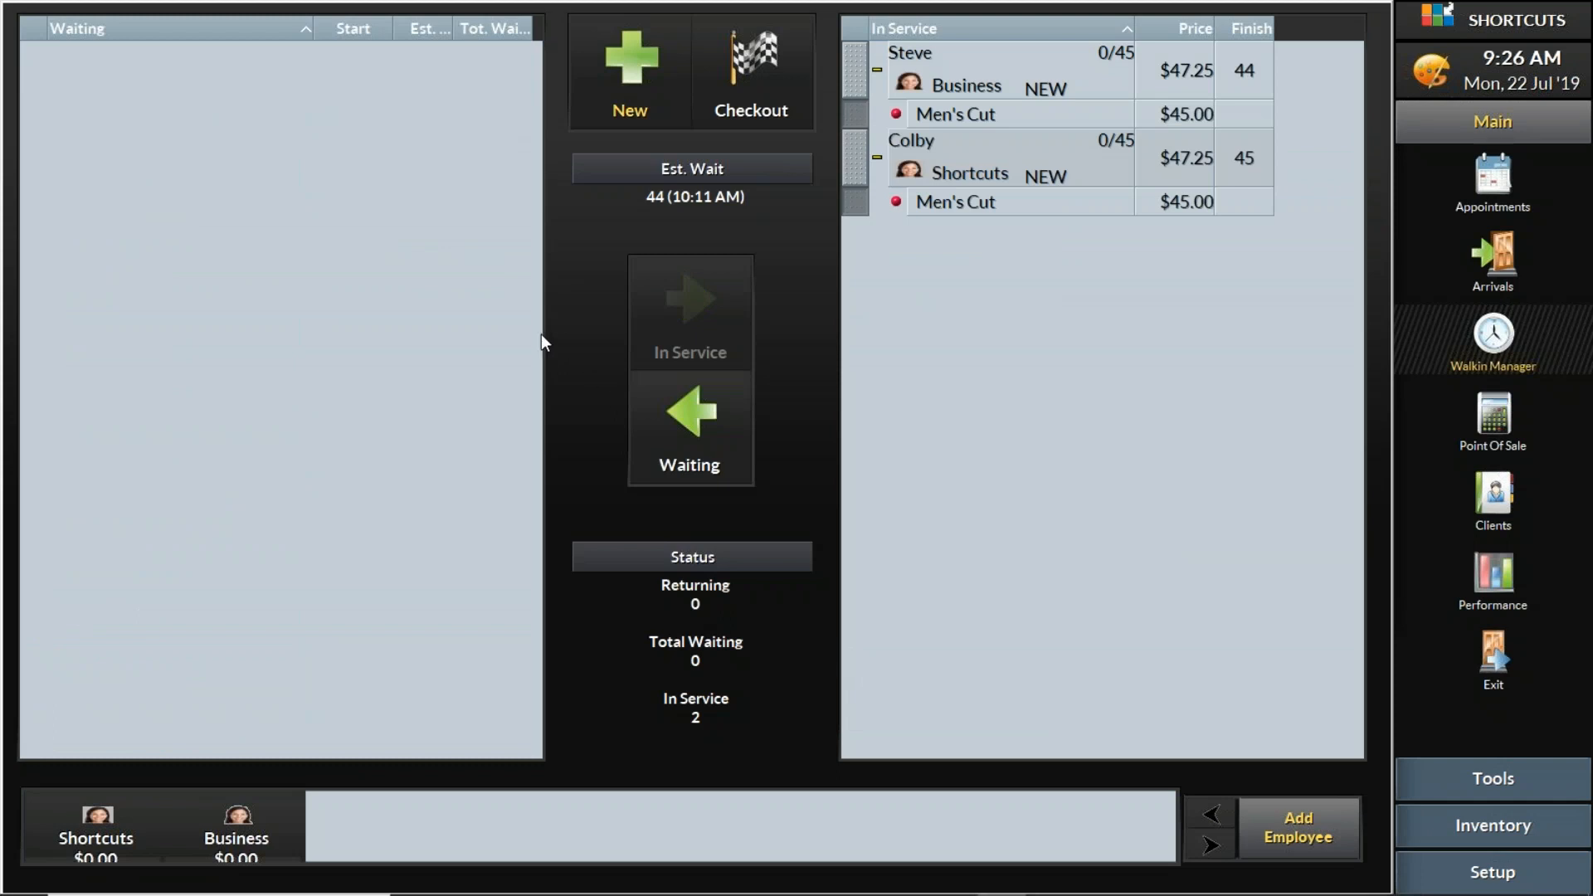
- Start a third walk-in visit with another client's first name and assign the NEW (New Client) tag
{"action": "left_click", "coordinate": [635, 84]}
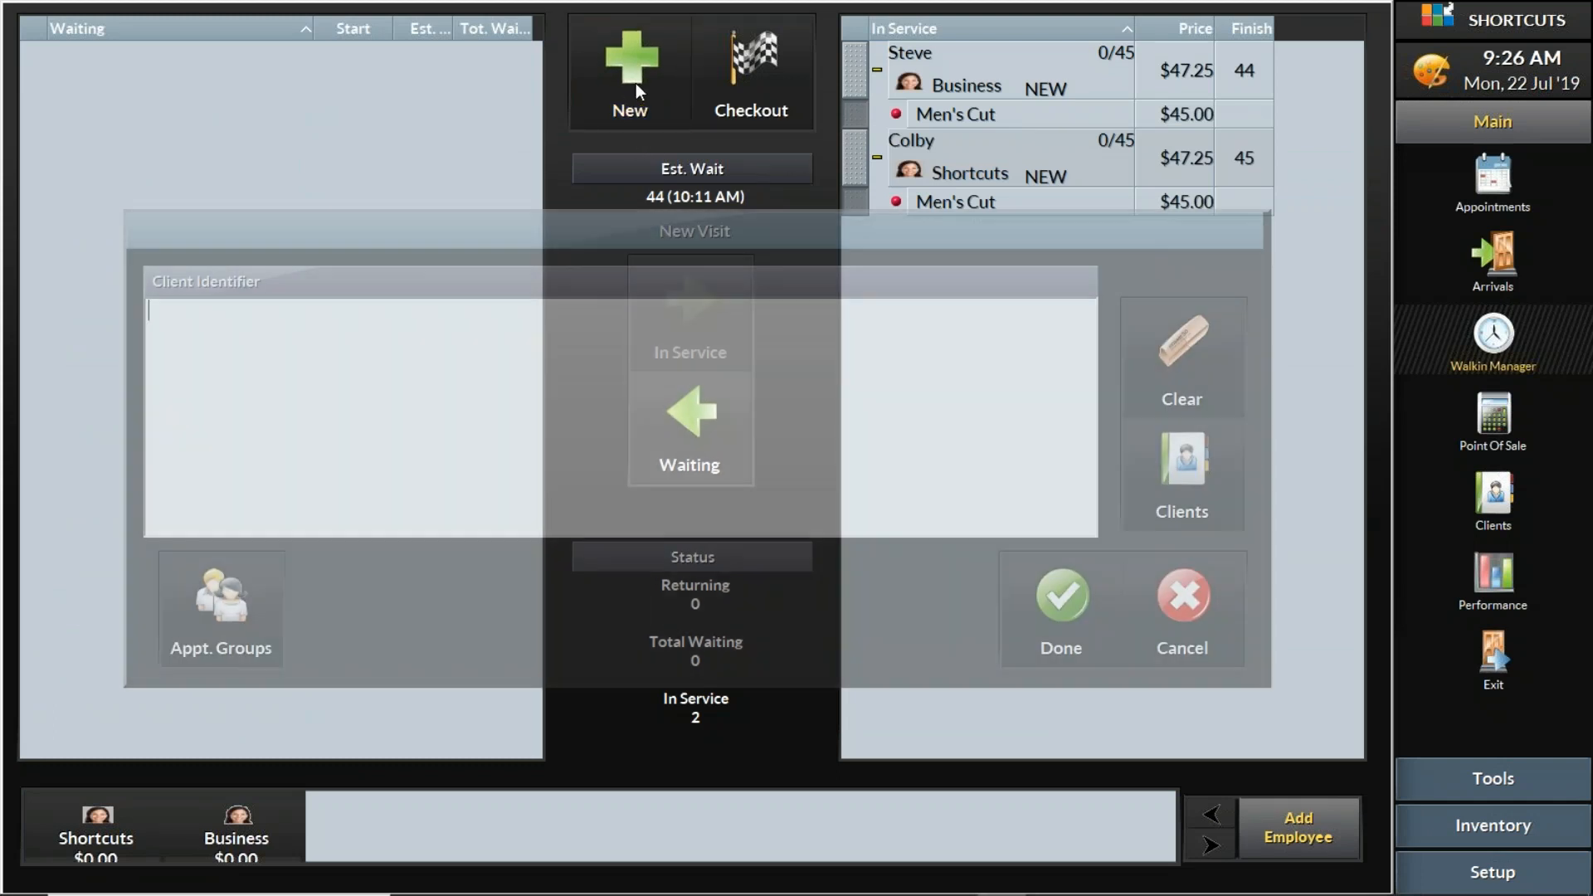
{"action": "type", "text": "Clark"}
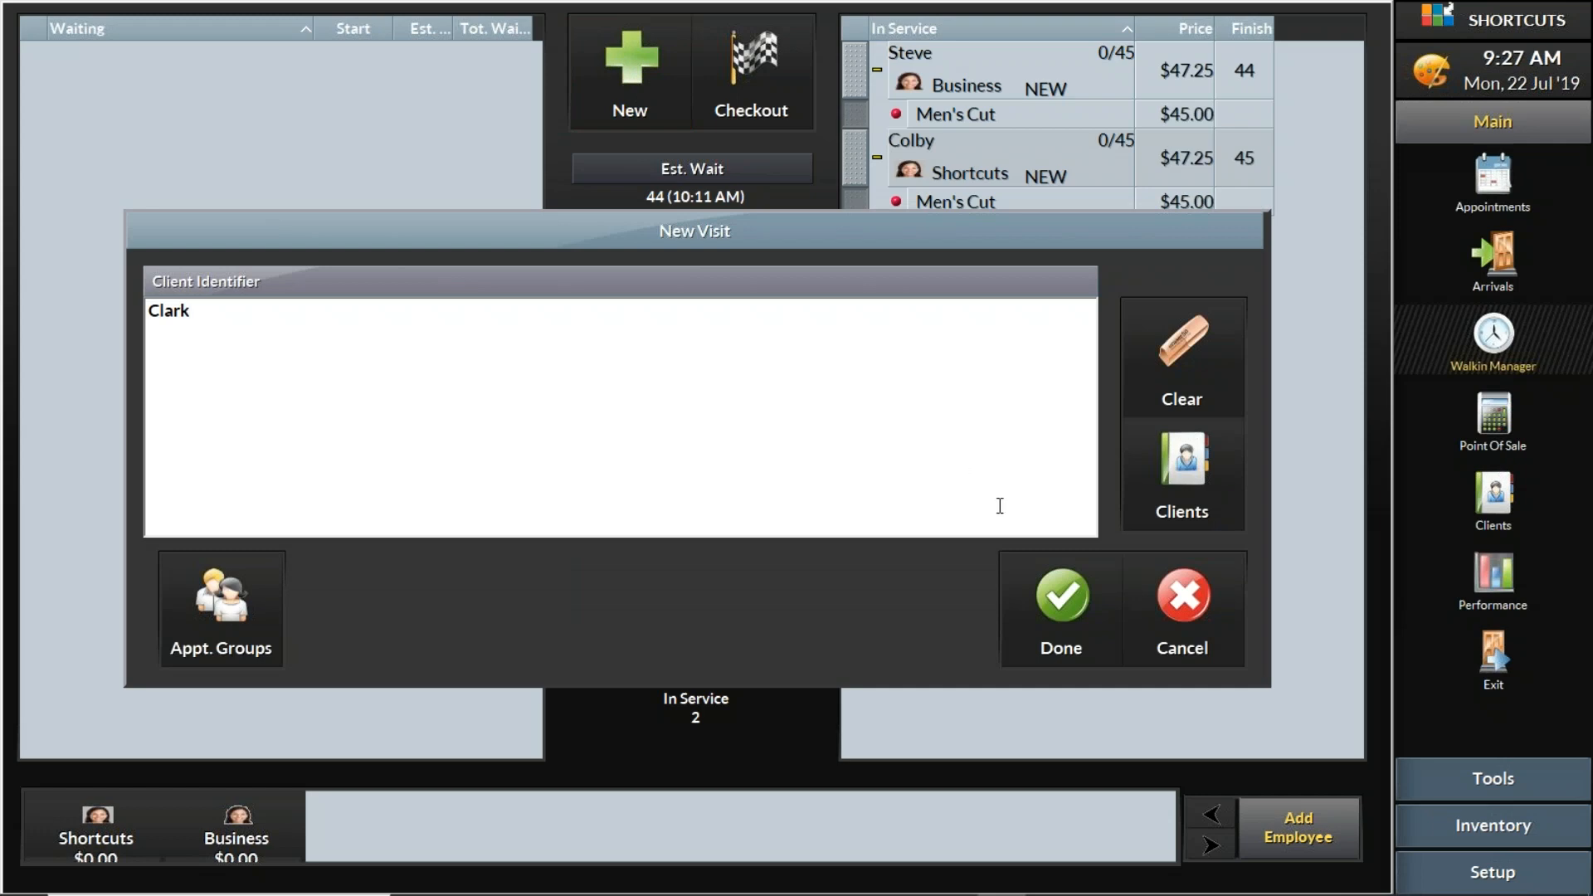
{"action": "left_click", "coordinate": [1031, 596]}
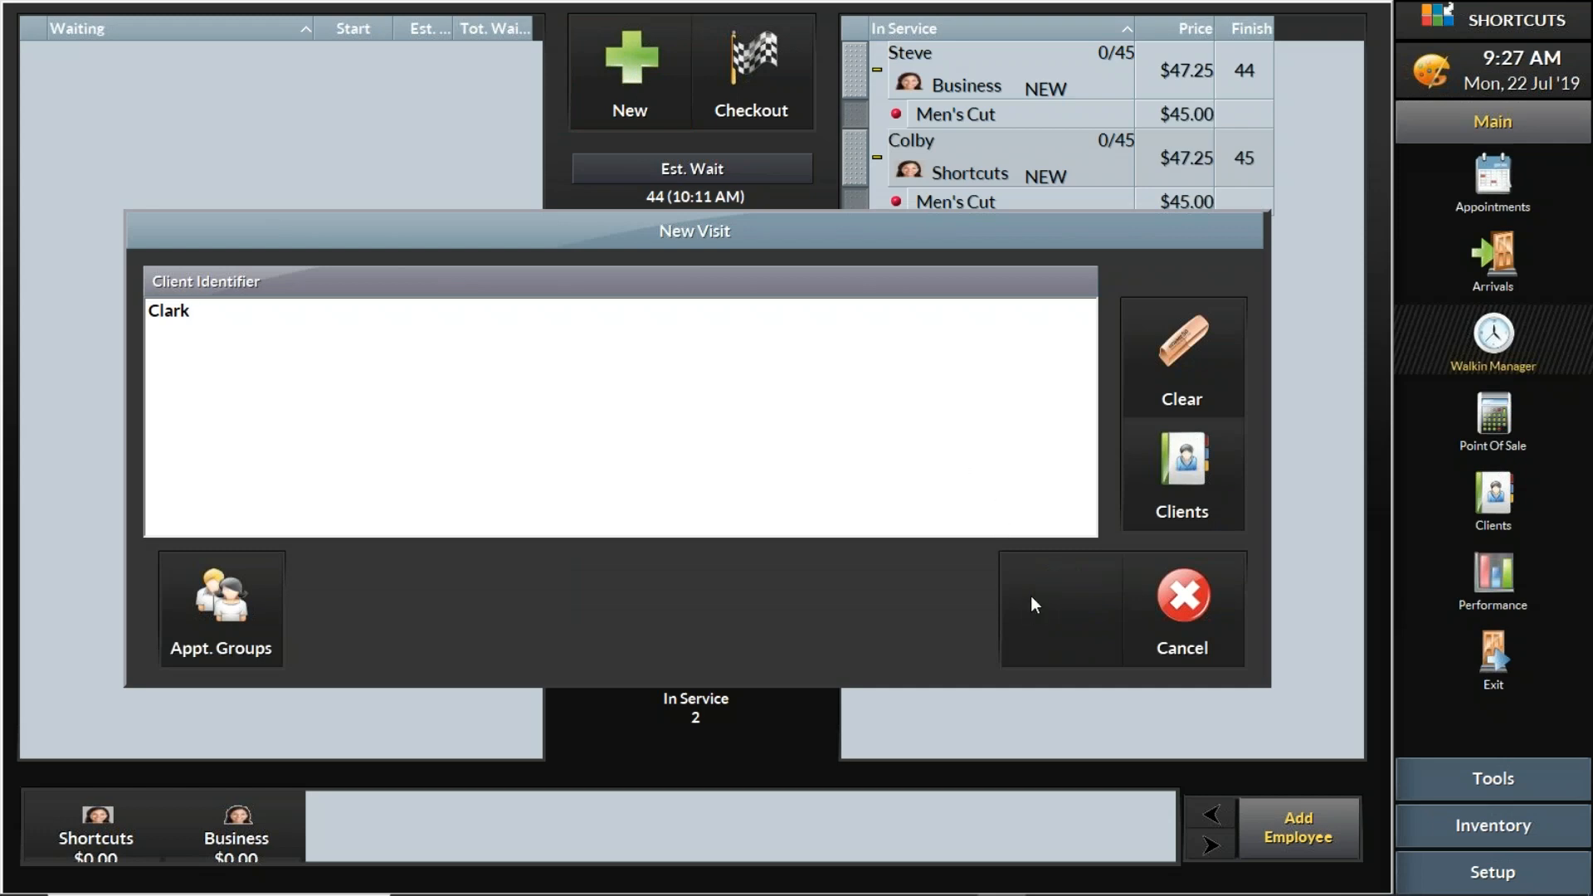
{"action": "left_click", "coordinate": [675, 299]}
{"action": "left_click", "coordinate": [927, 628]}
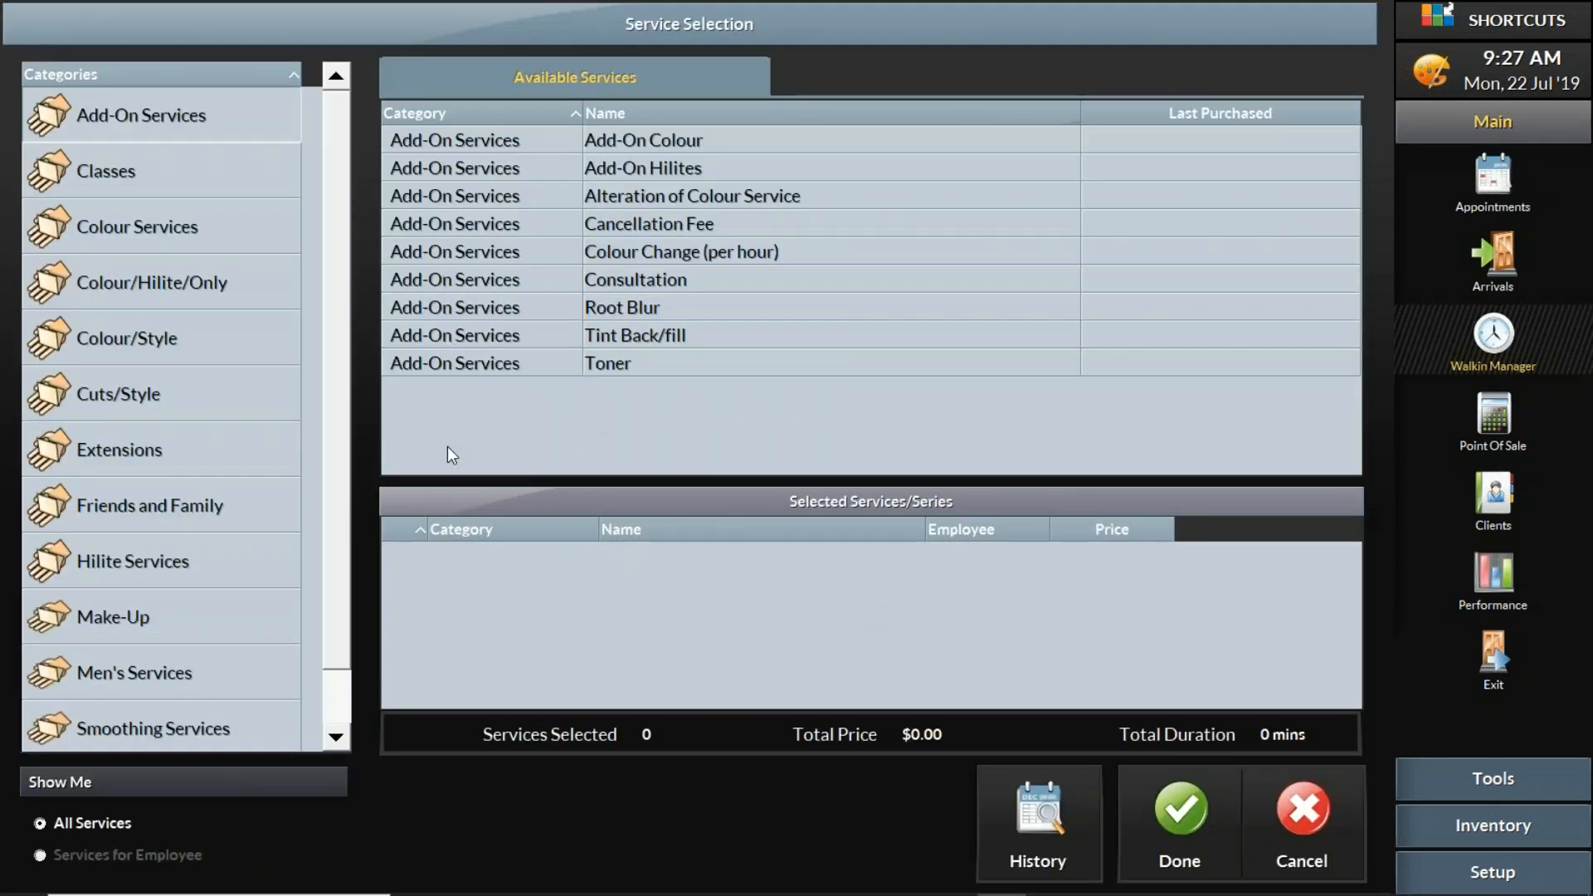
- Add the Men's Cut service to the third visit and have the client wait for service
{"action": "left_click", "coordinate": [239, 663]}
{"action": "left_click", "coordinate": [626, 223]}
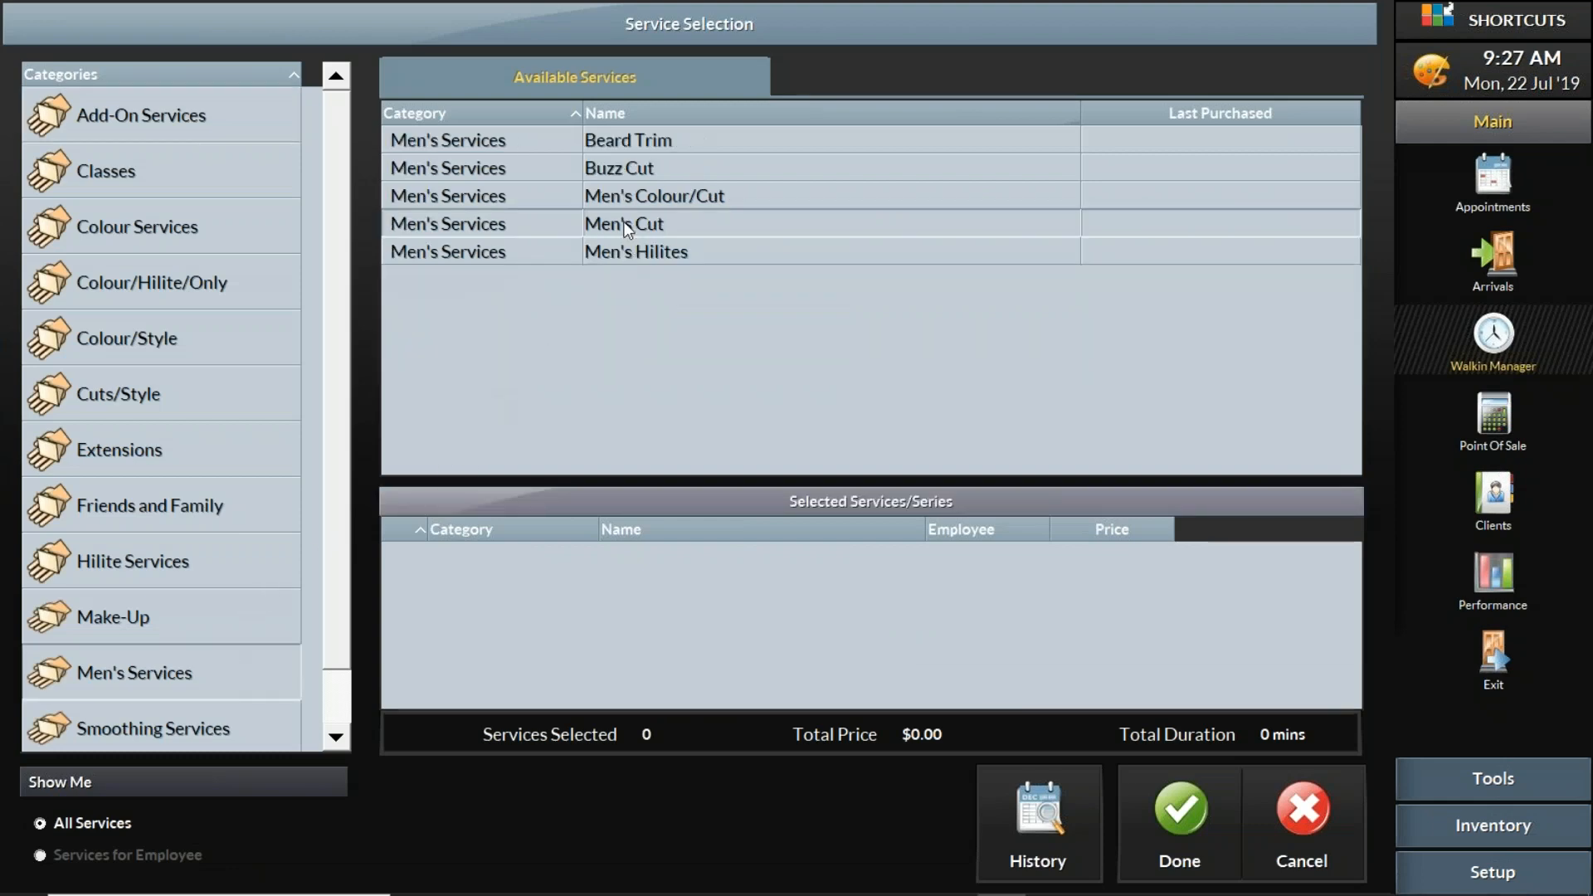
{"action": "left_click", "coordinate": [1200, 802]}
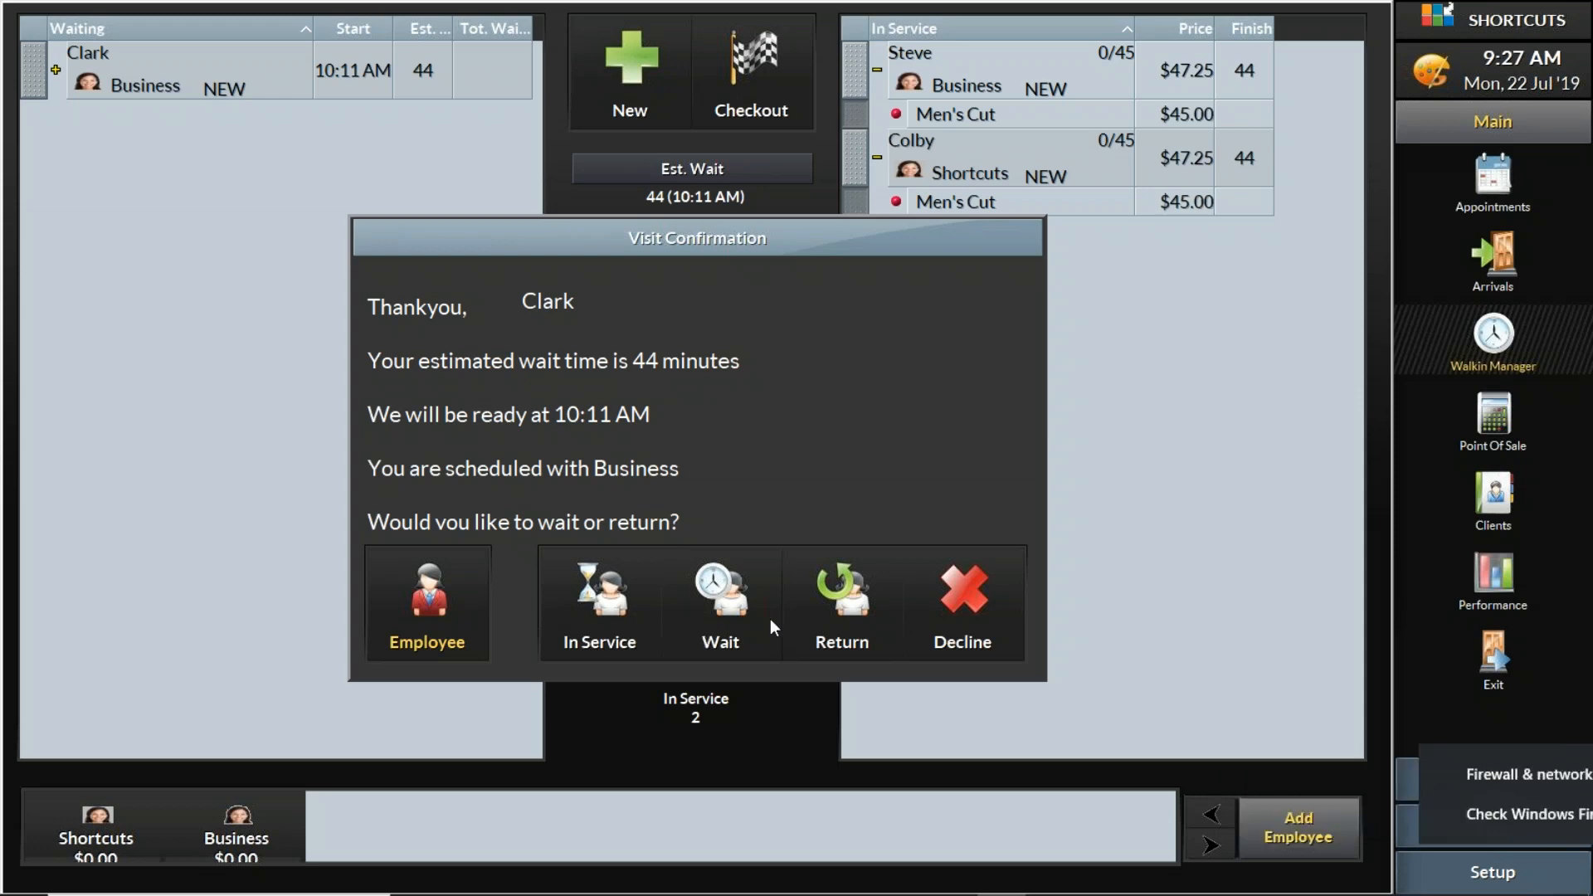
{"action": "left_click", "coordinate": [742, 604]}
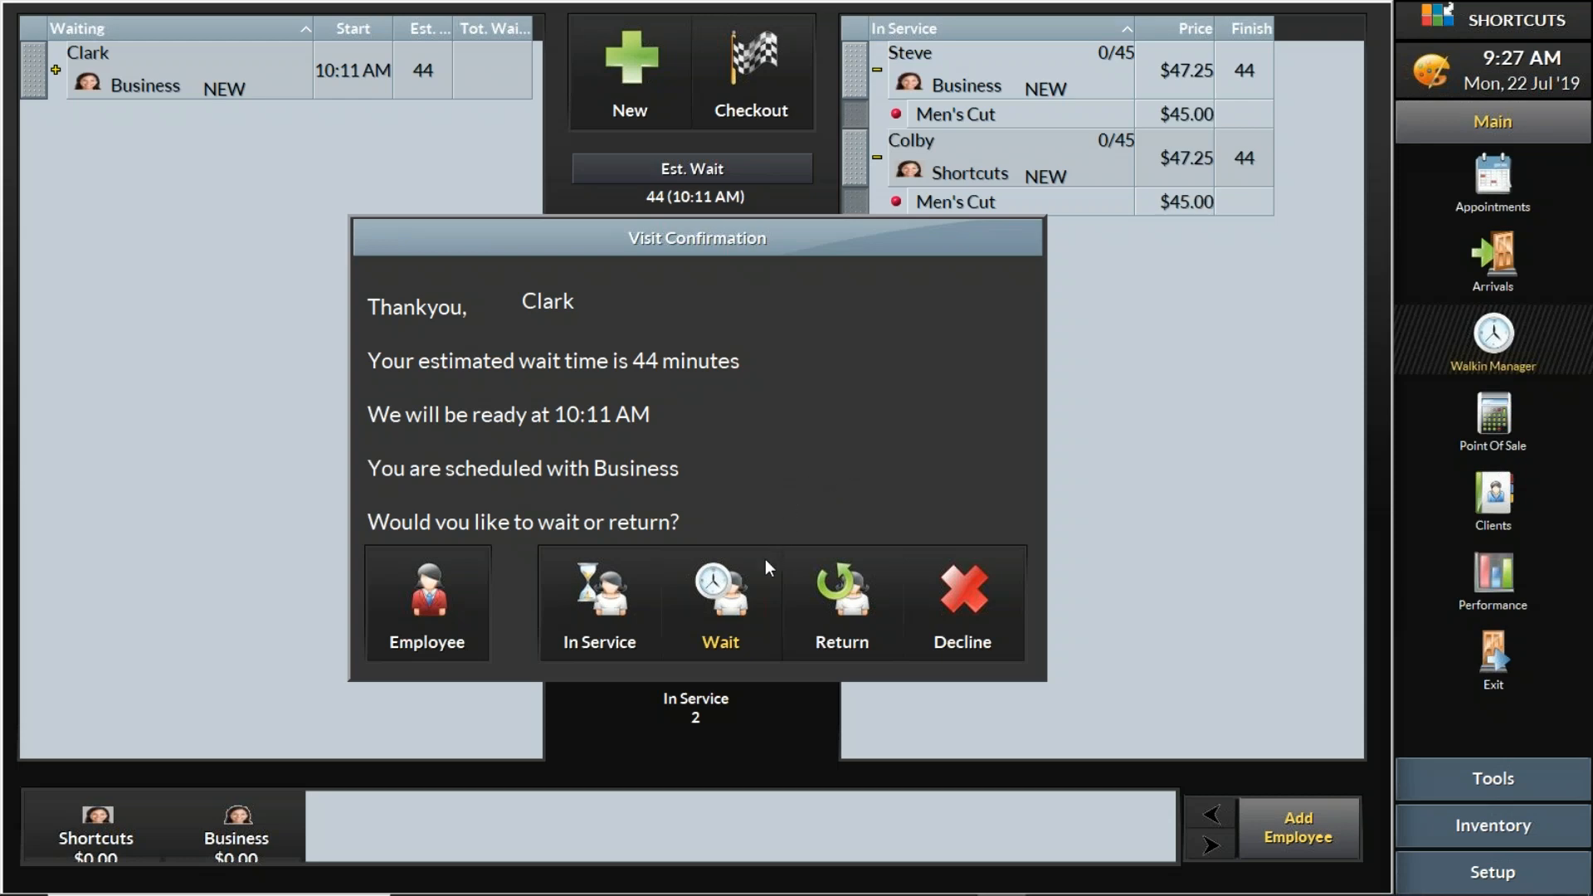
{"action": "left_click", "coordinate": [745, 577]}
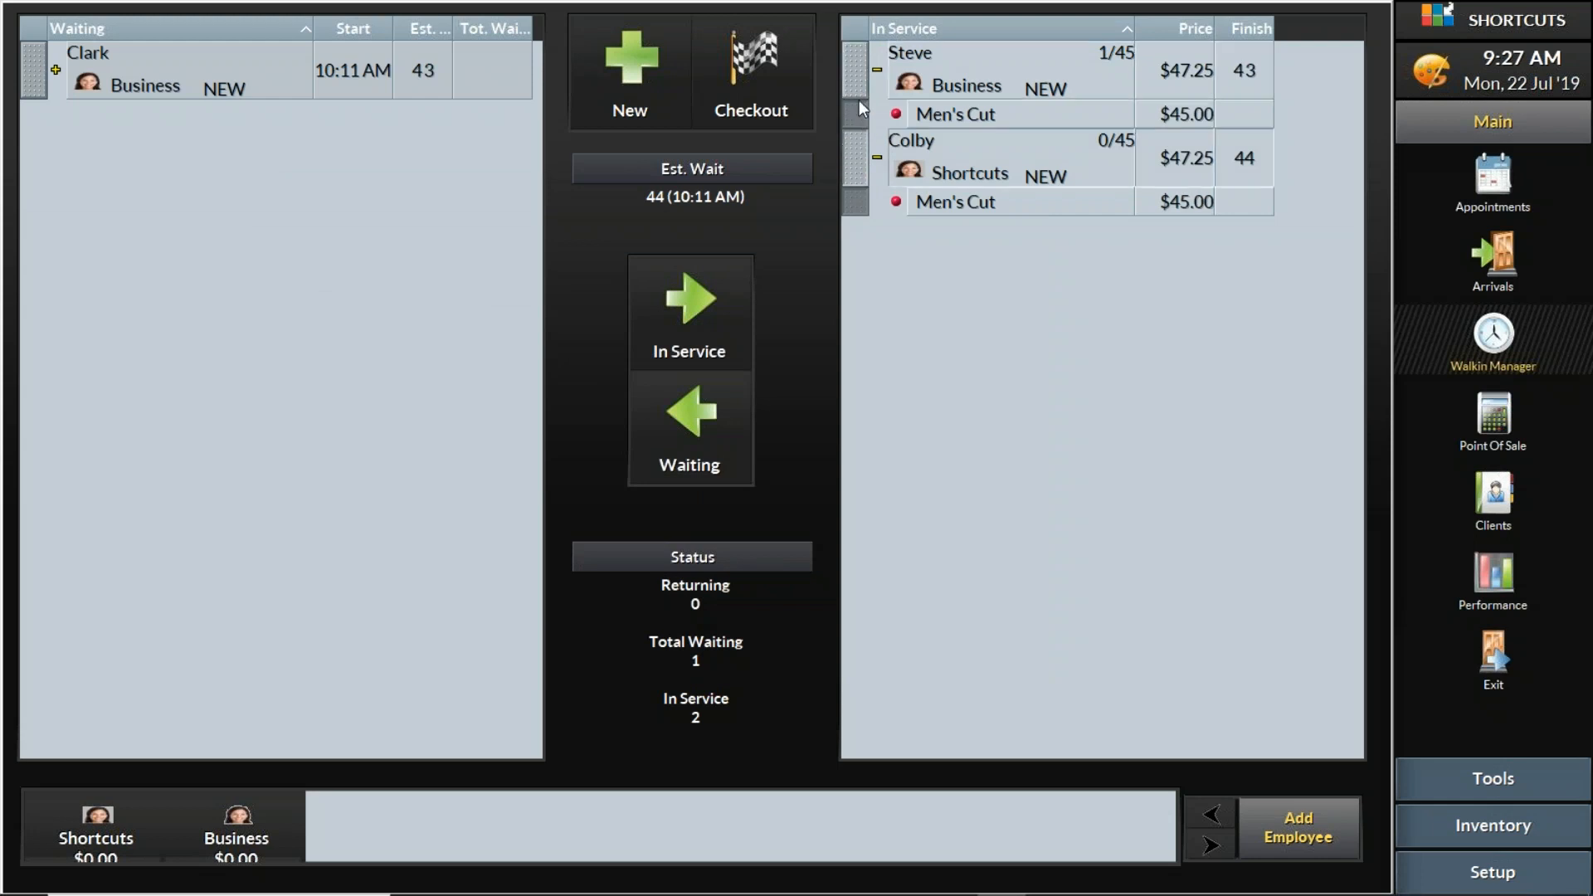
- Start a fourth walk-in visit with the next client's first name and assign the S (Salon Client) tag
{"action": "left_click", "coordinate": [634, 73]}
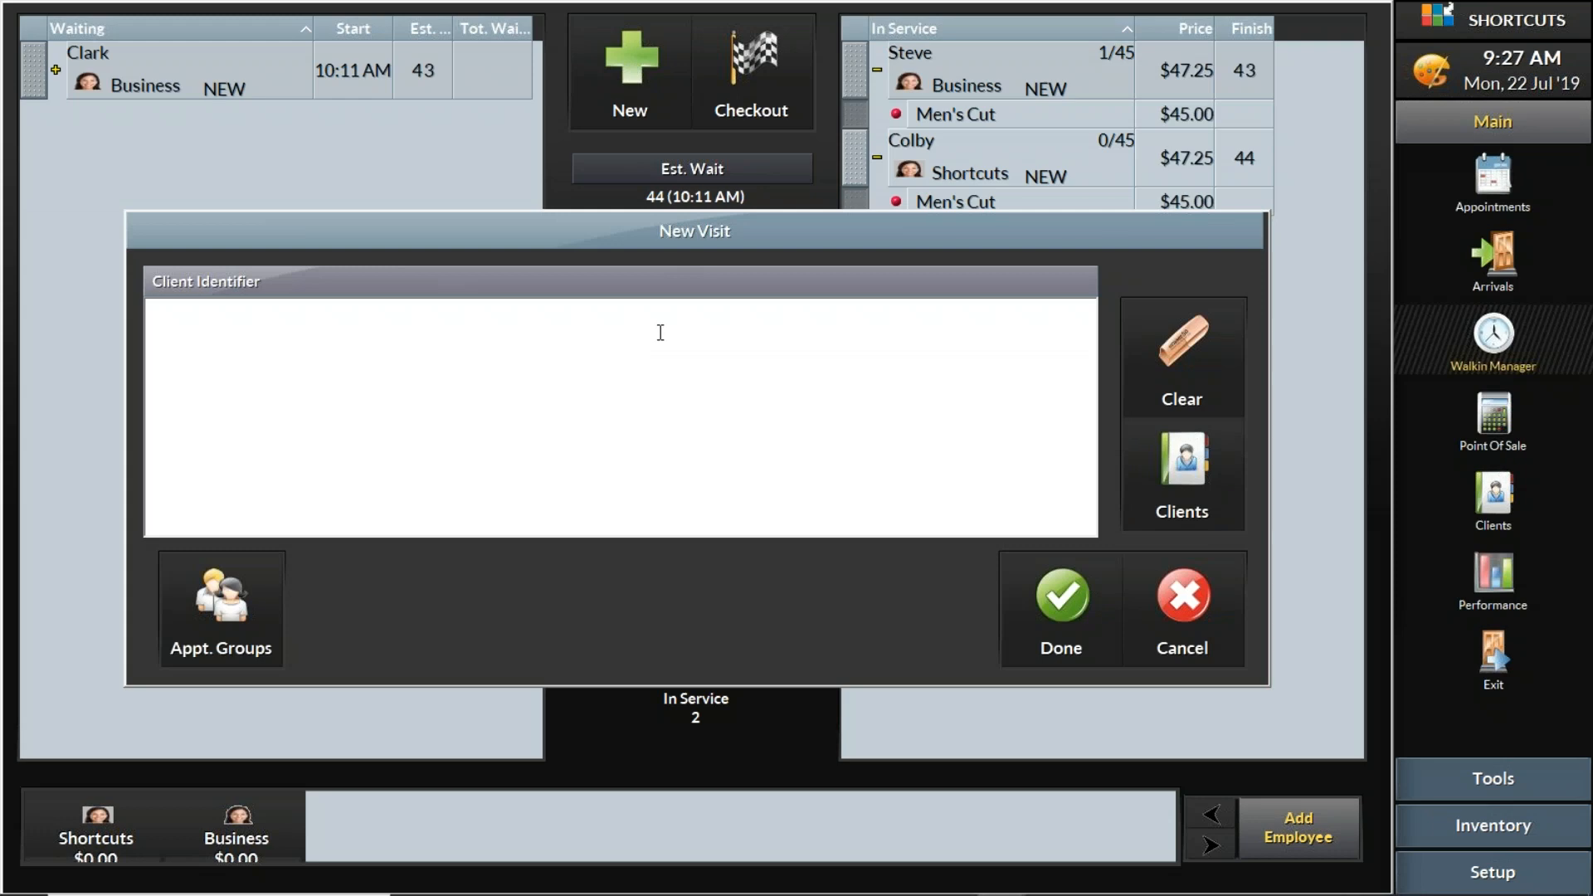
{"action": "type", "text": "Andy"}
{"action": "left_click", "coordinate": [1076, 607]}
{"action": "left_click", "coordinate": [626, 372]}
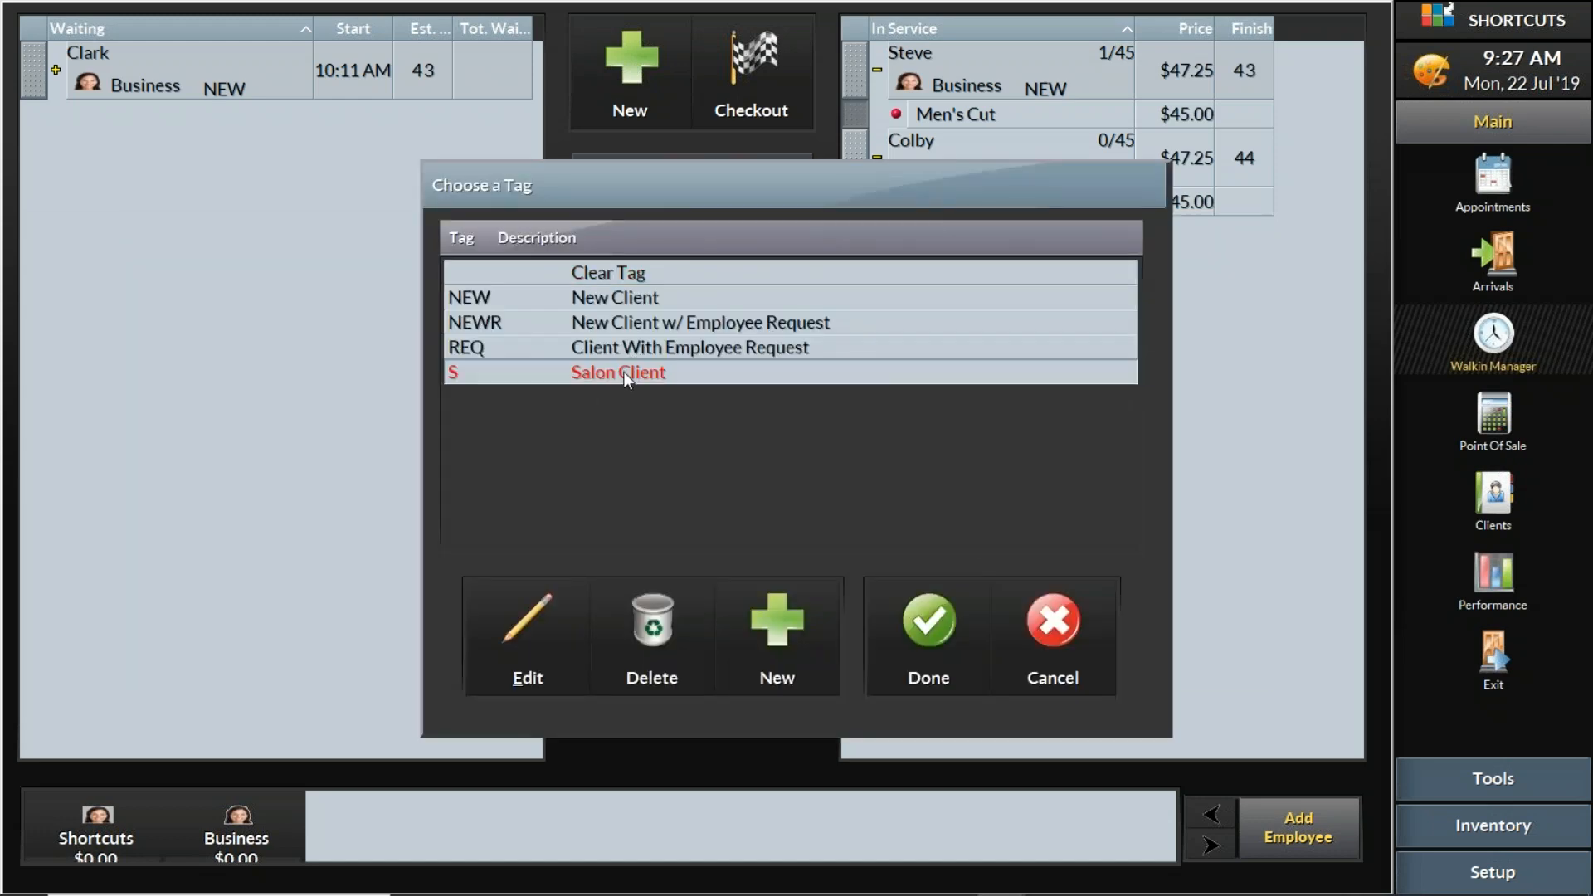
{"action": "left_click", "coordinate": [956, 623]}
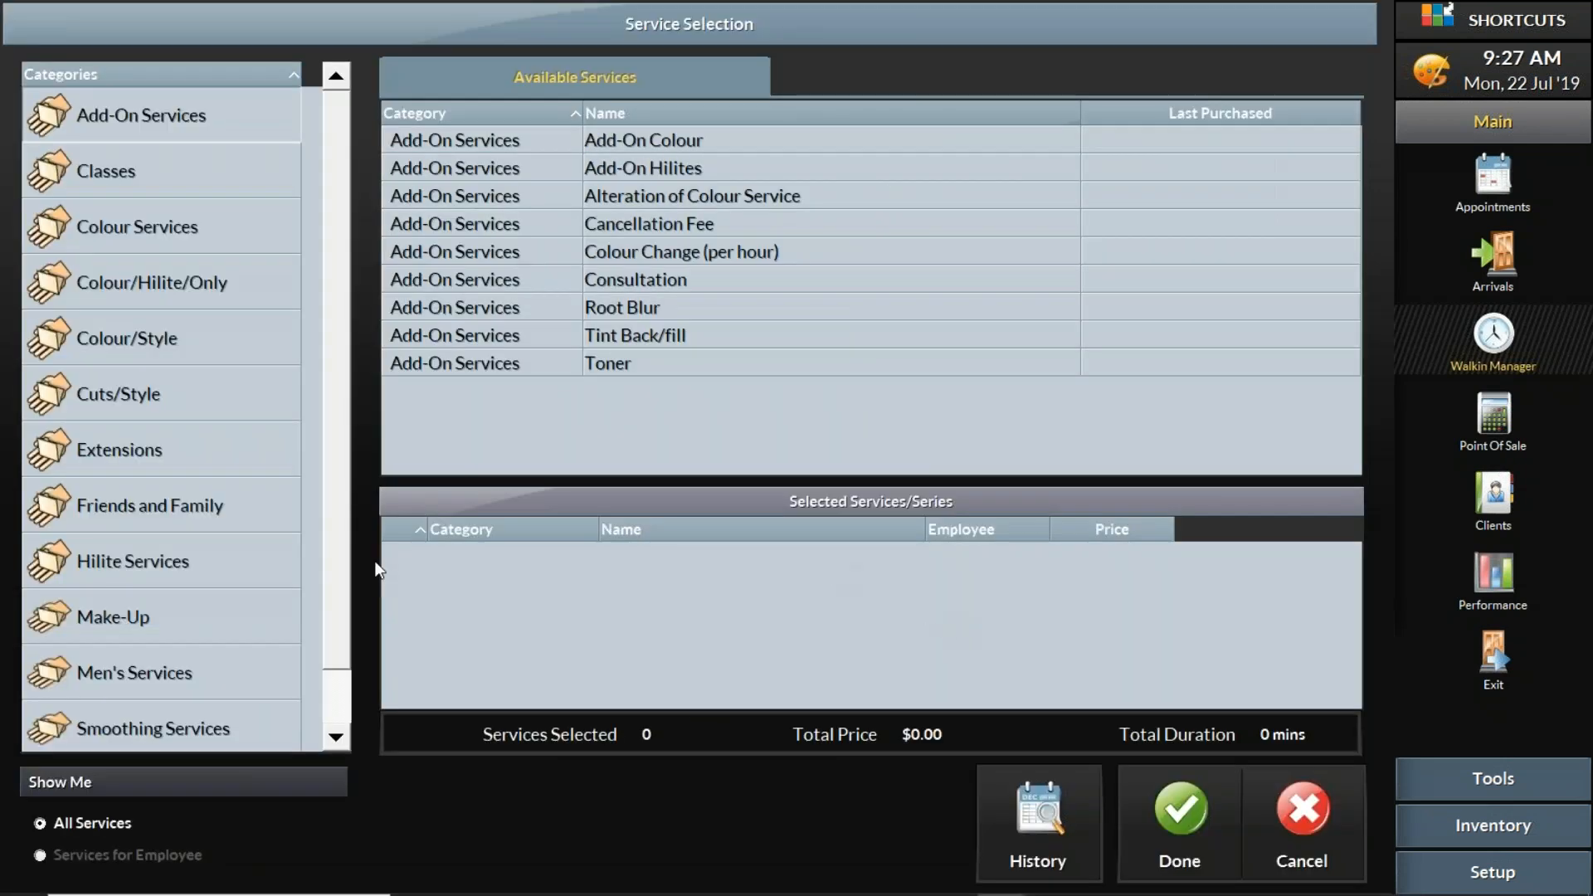
- Add Men's Cut to the fourth visit and mark the client as returning instead of waiting
{"action": "left_click", "coordinate": [241, 673]}
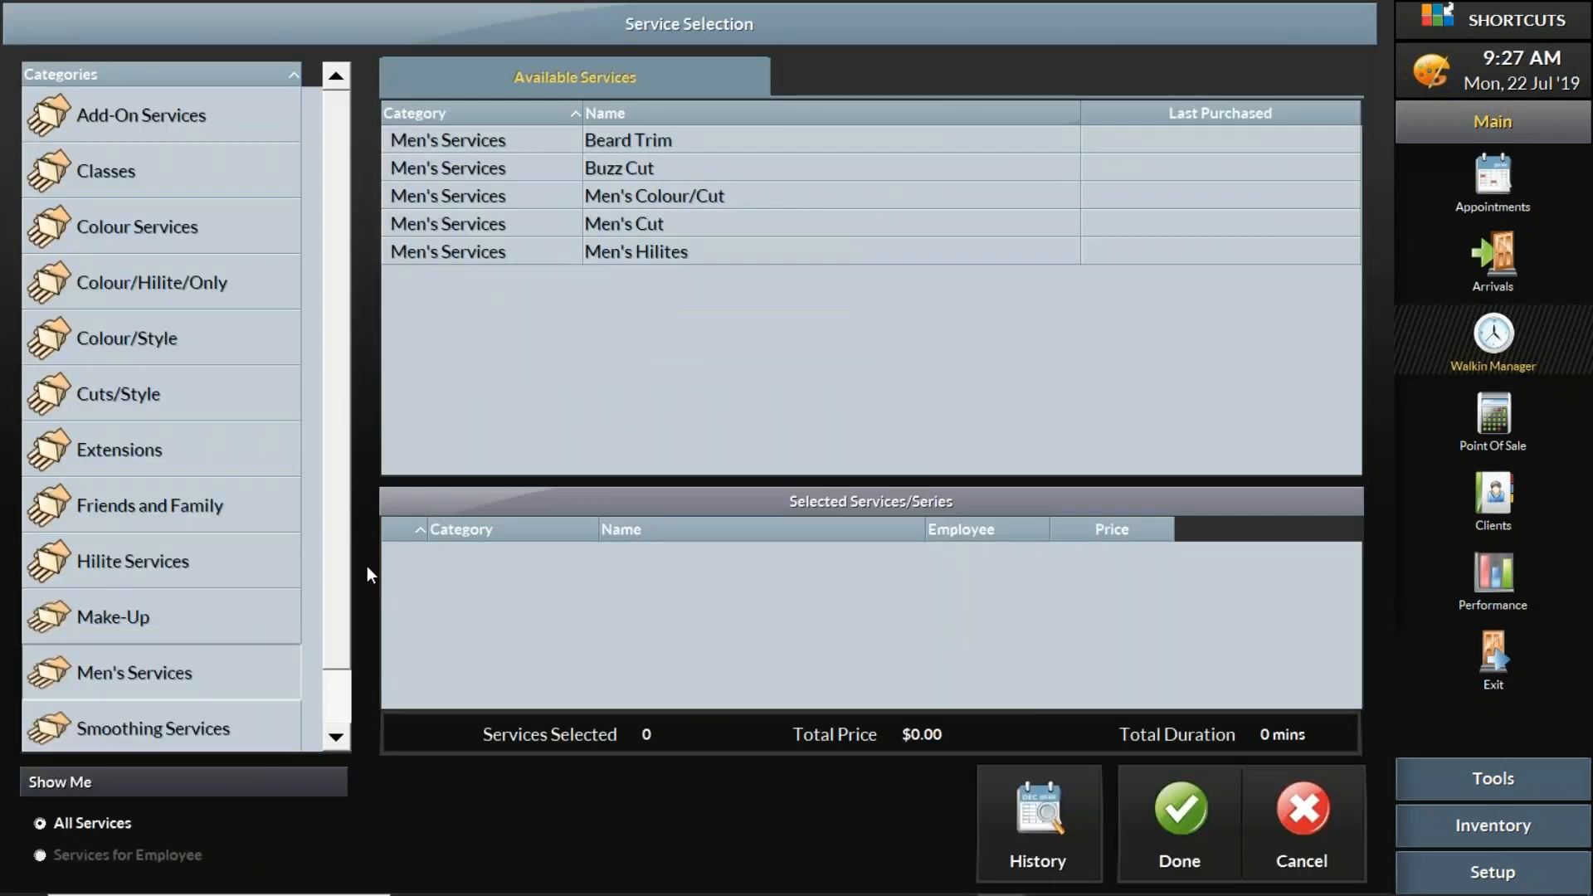
{"action": "double_click", "coordinate": [651, 223]}
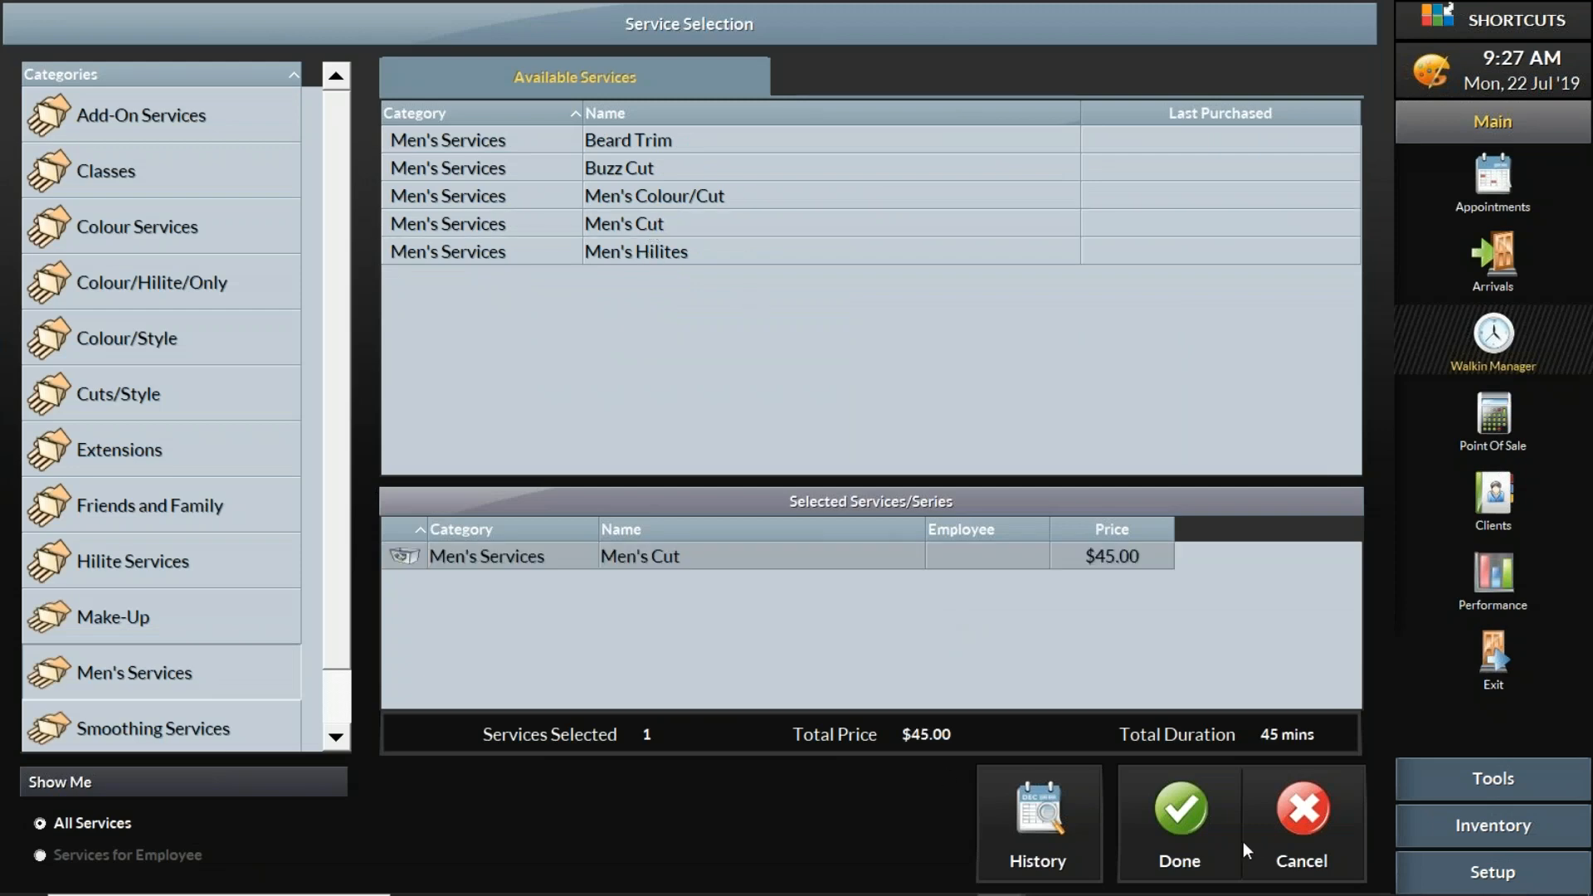
{"action": "left_click", "coordinate": [1239, 843]}
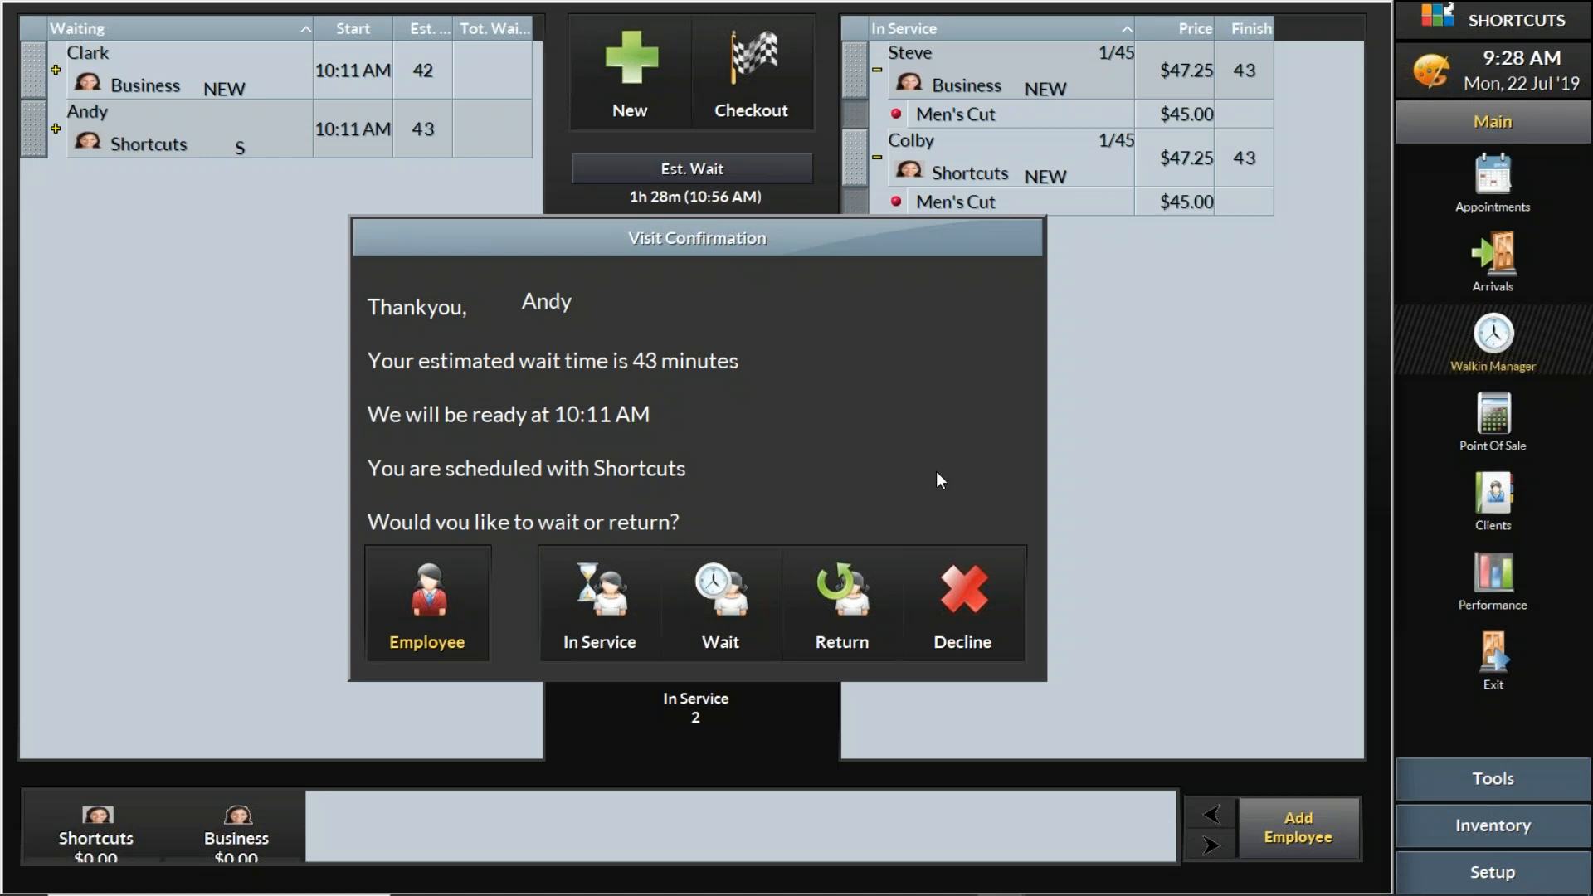
{"action": "left_click", "coordinate": [847, 589]}
{"action": "left_click", "coordinate": [869, 596]}
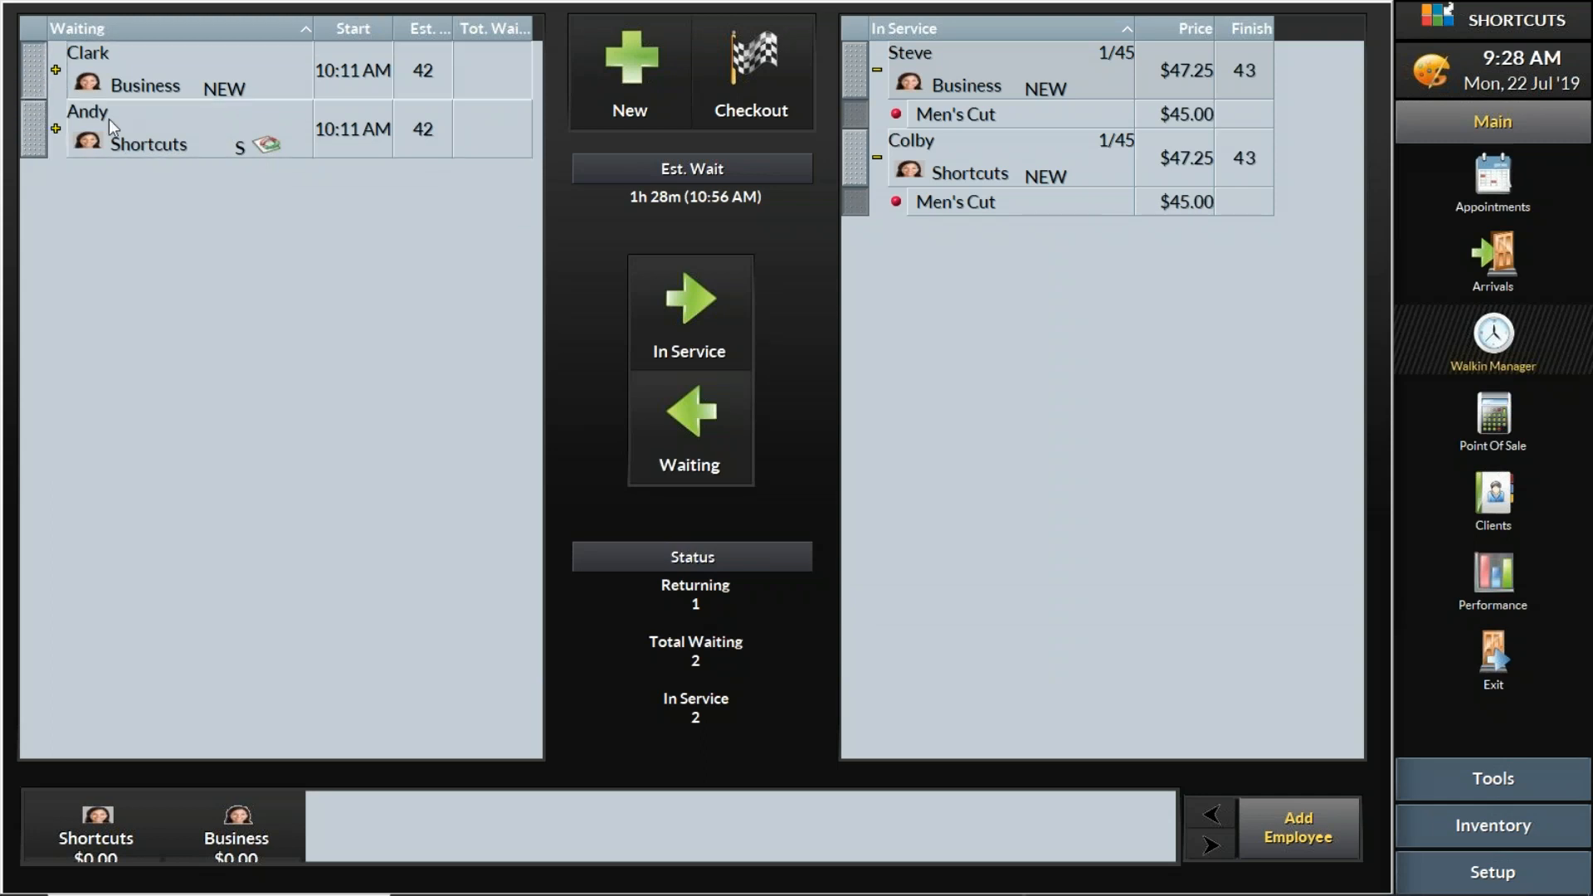
{"action": "left_click", "coordinate": [1122, 473]}
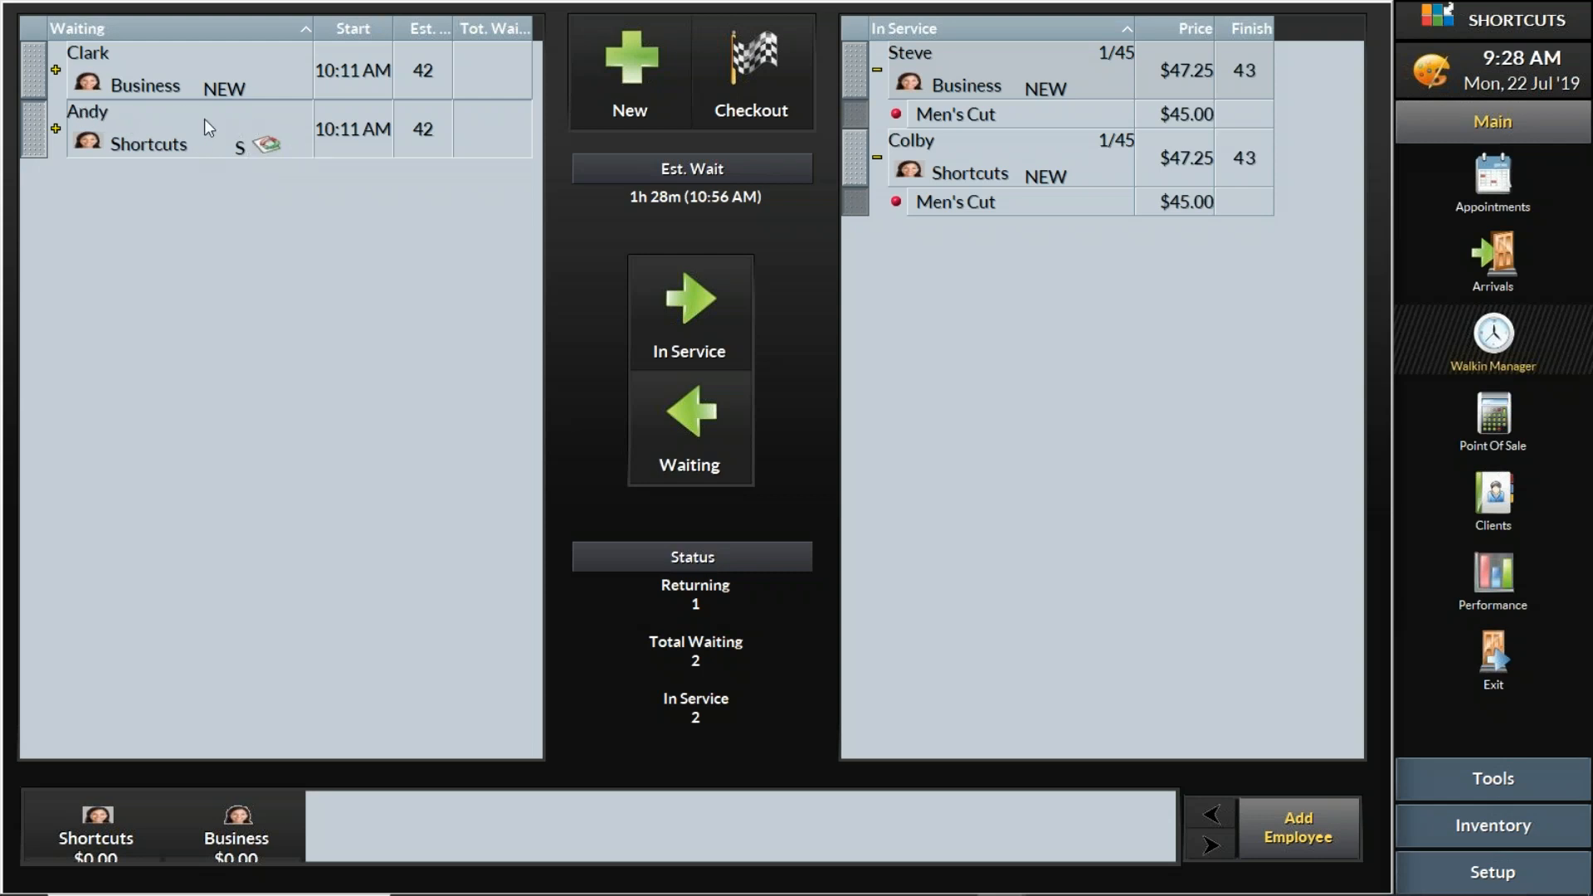
- Start a fifth walk-in visit with the client's identifier and assign the NEW (New Client) tag
{"action": "left_click", "coordinate": [622, 89]}
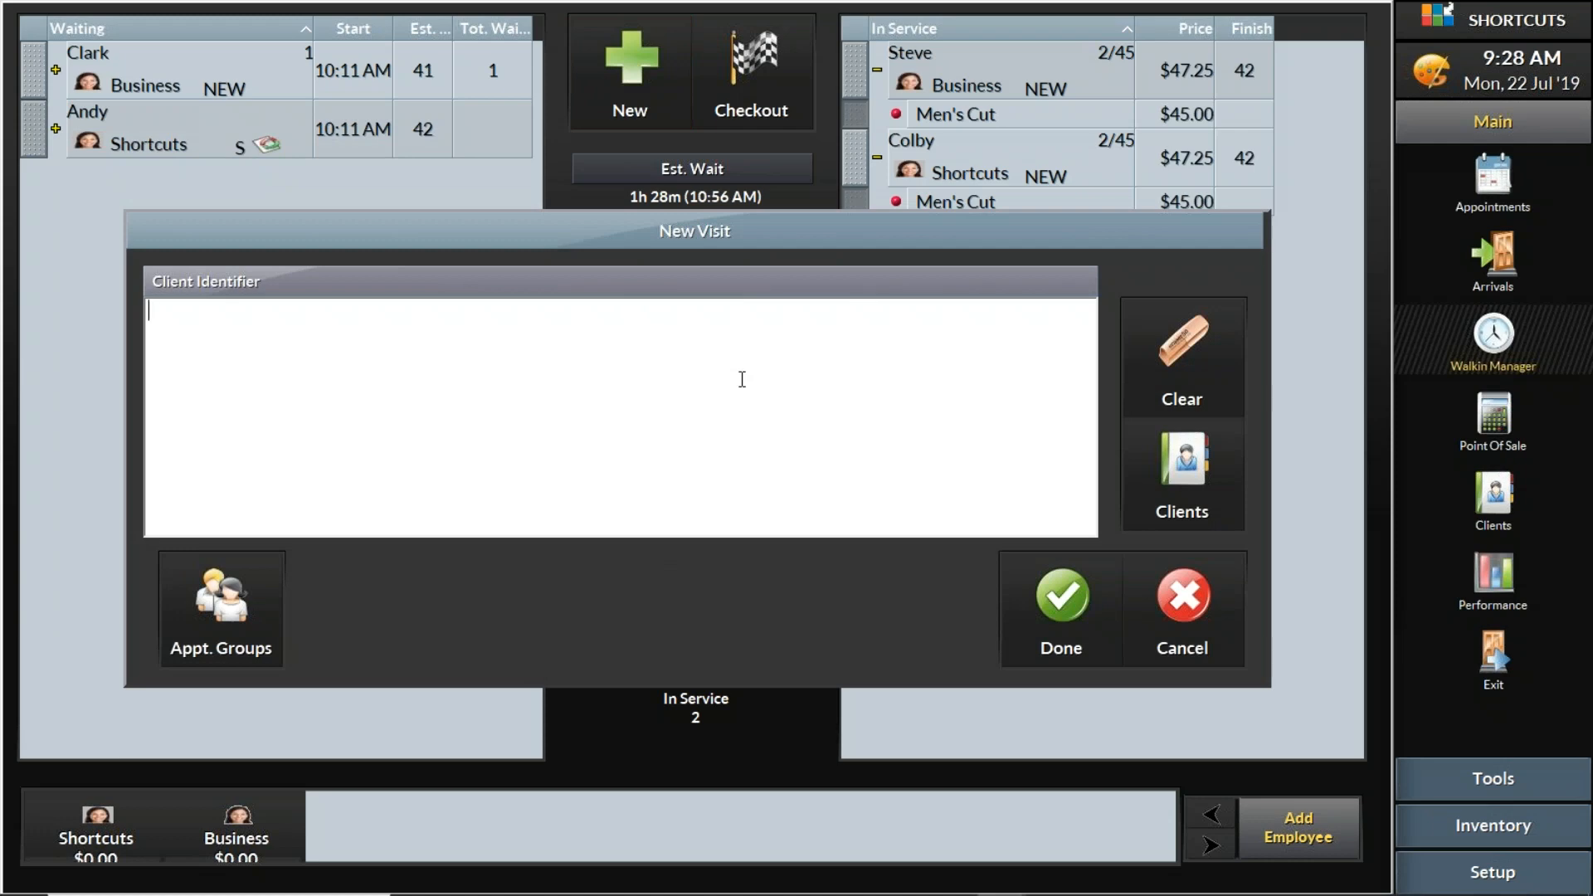
{"action": "type", "text": "Key"}
{"action": "left_click", "coordinate": [1052, 614]}
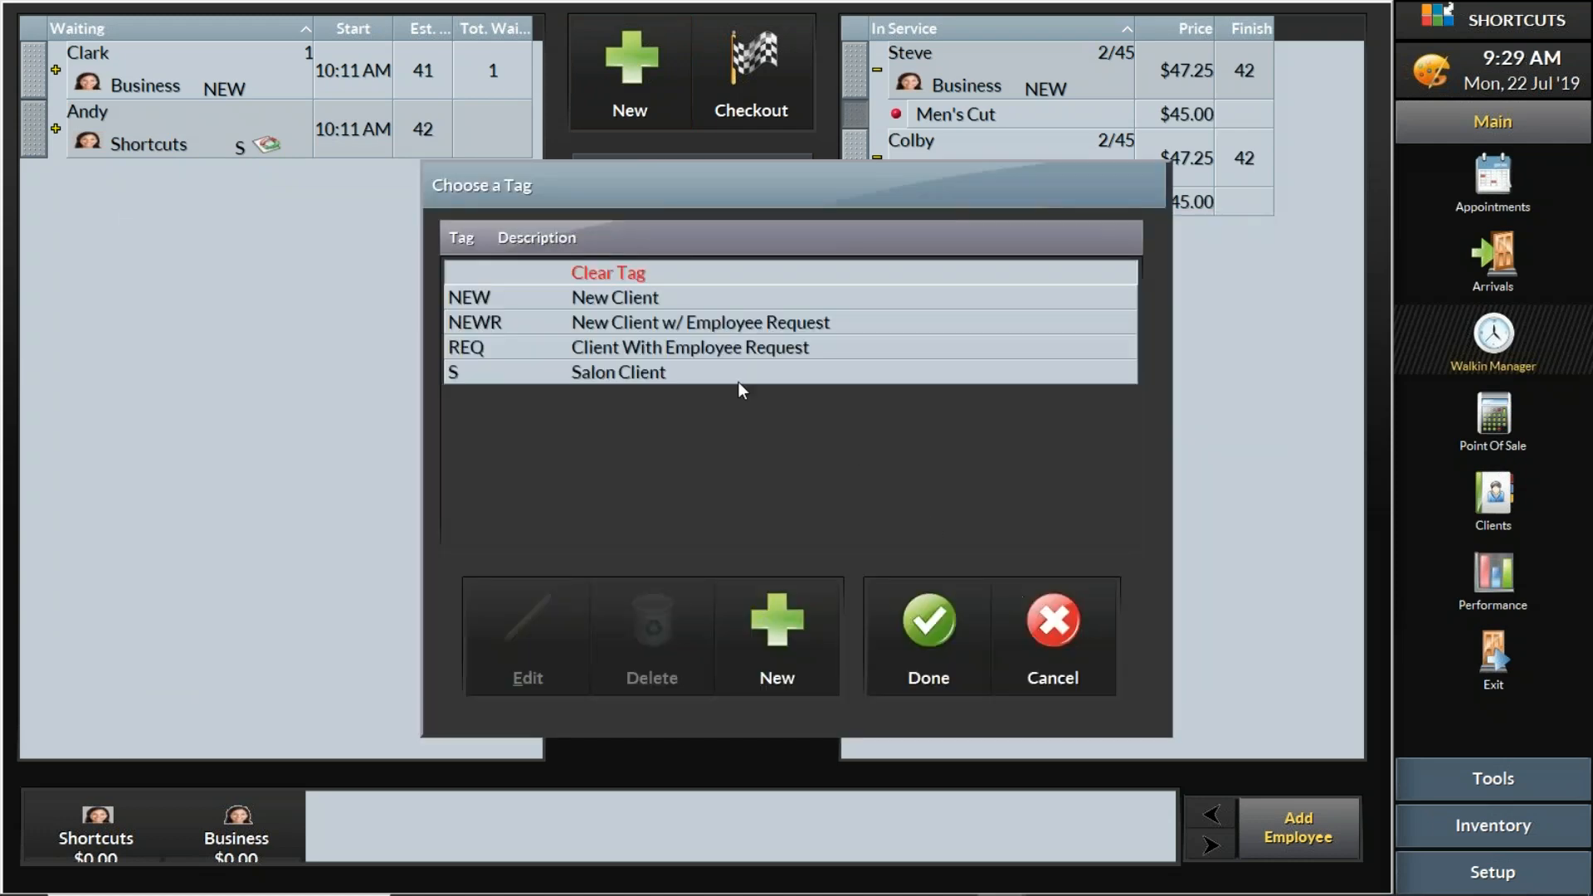
{"action": "left_click", "coordinate": [685, 298]}
{"action": "left_click", "coordinate": [932, 627]}
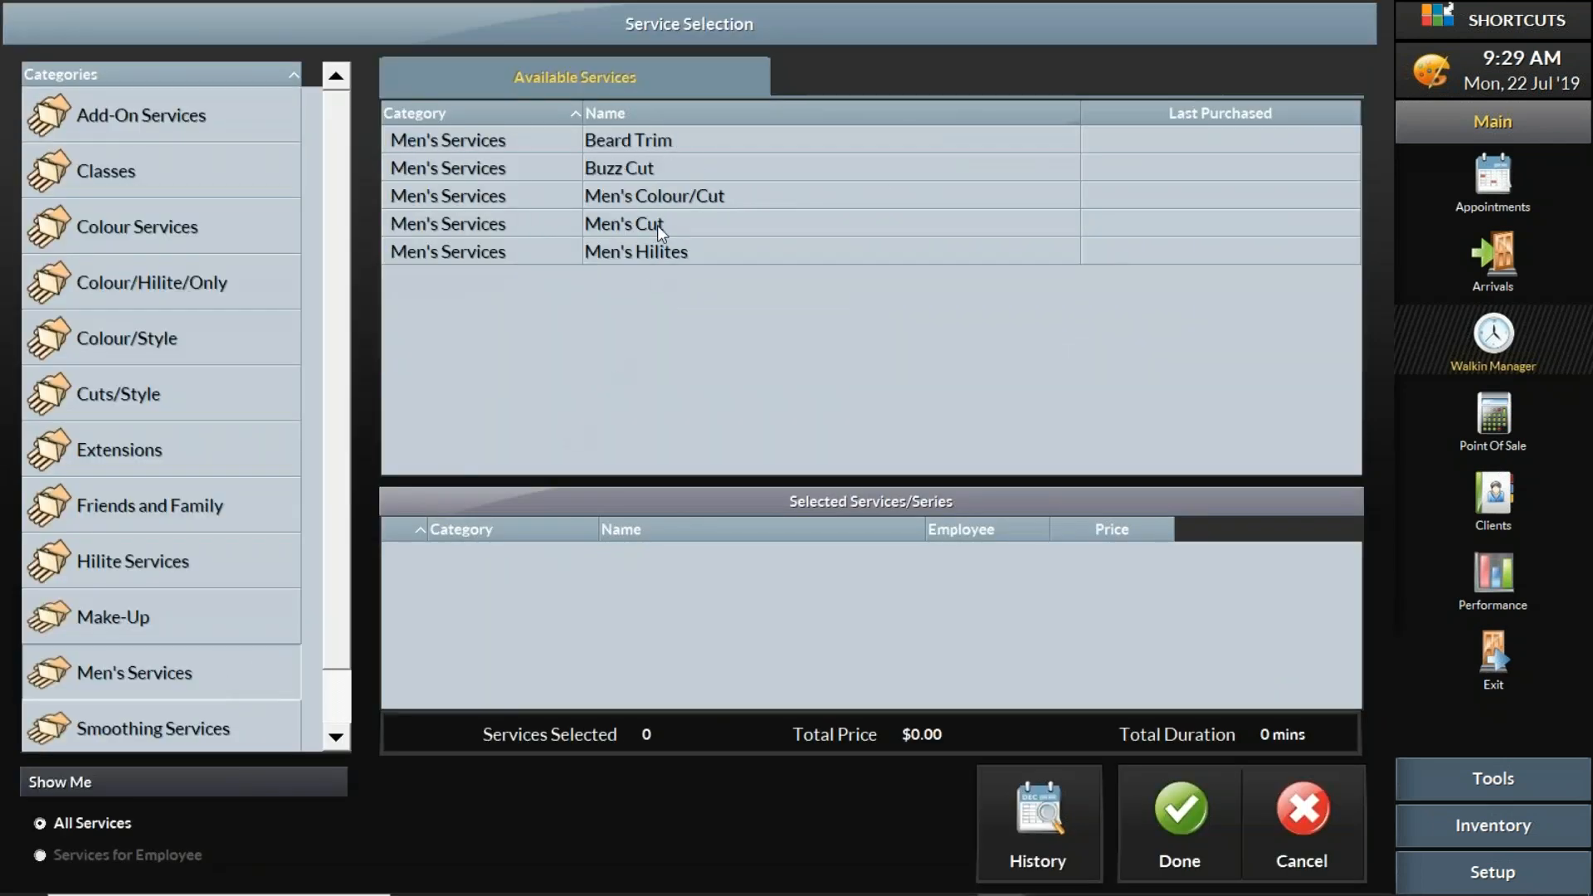
- Add Men's Cut to the fifth visit, have the client wait, and dismiss the receipt printing message
{"action": "left_click", "coordinate": [647, 225]}
{"action": "left_click", "coordinate": [1161, 812]}
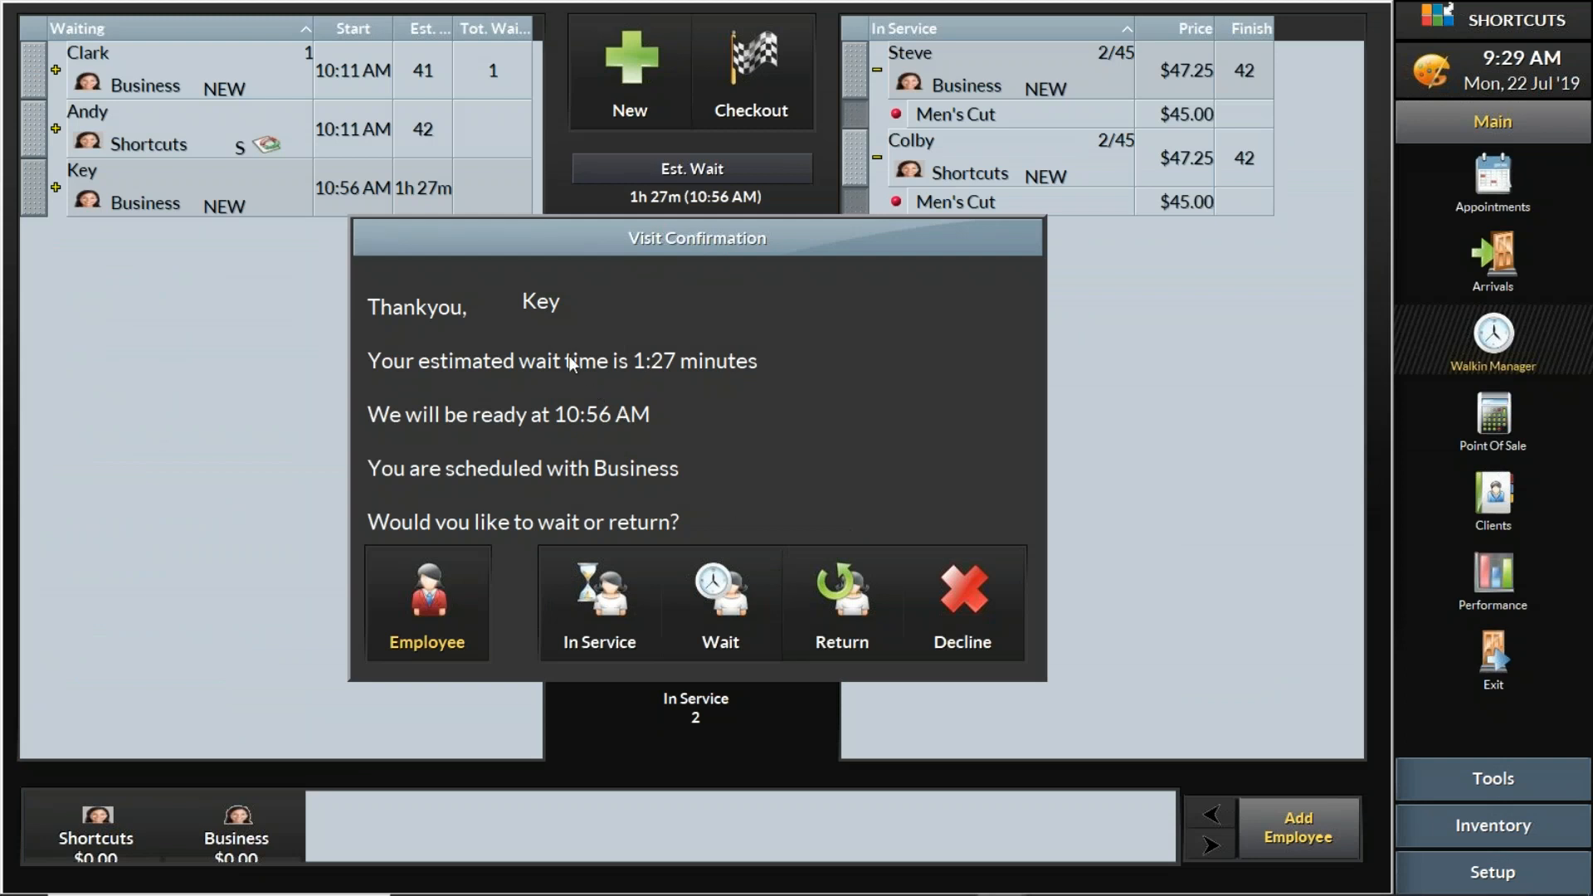
{"action": "left_click", "coordinate": [750, 613]}
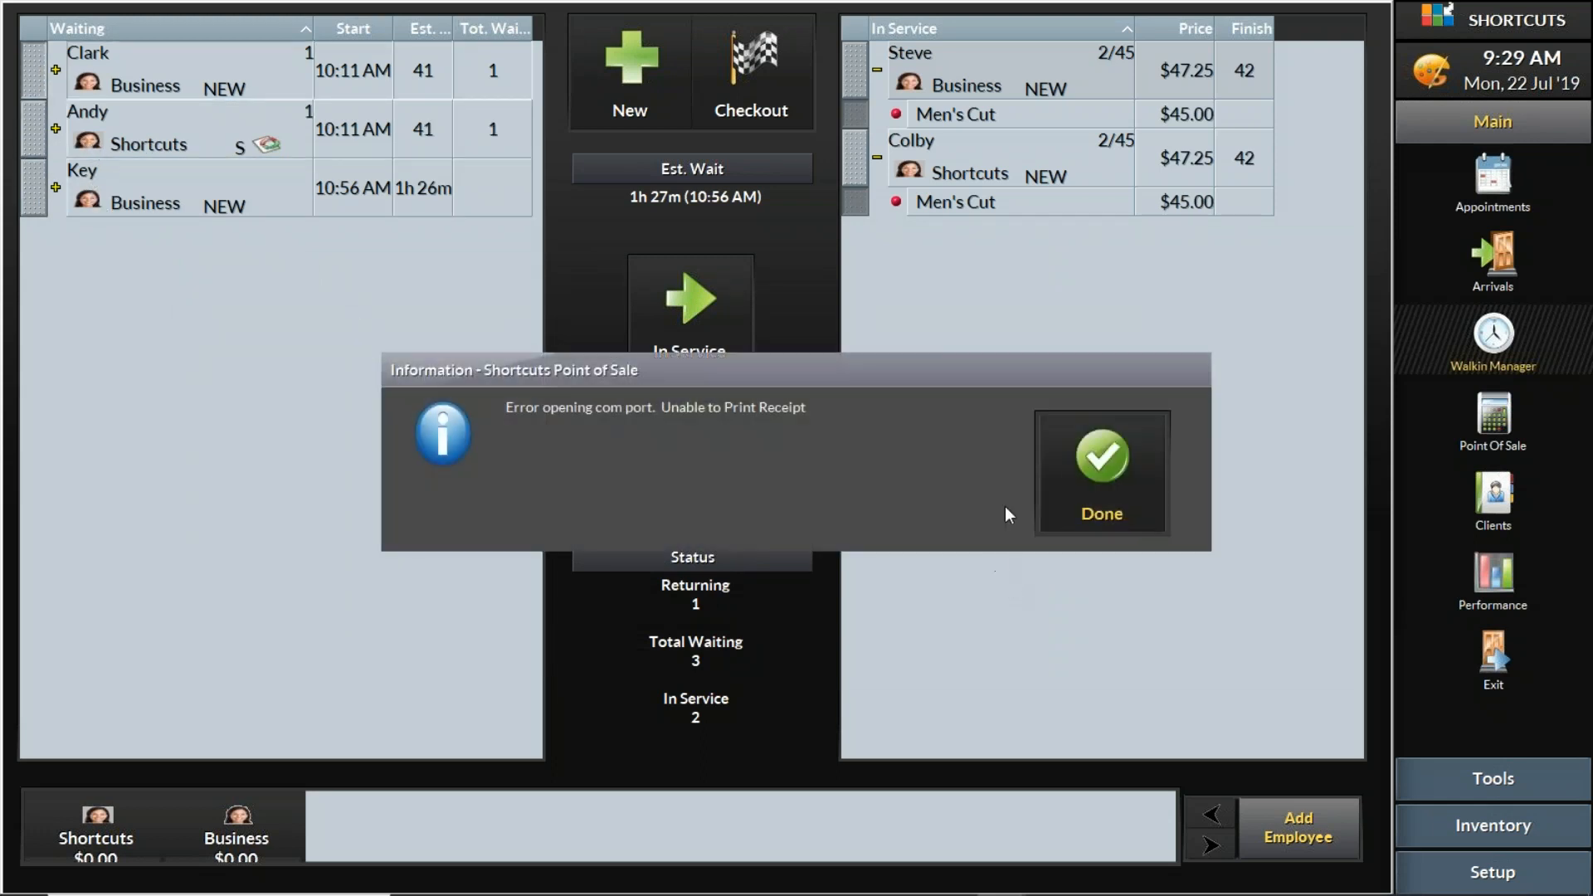
{"action": "left_click", "coordinate": [1100, 471]}
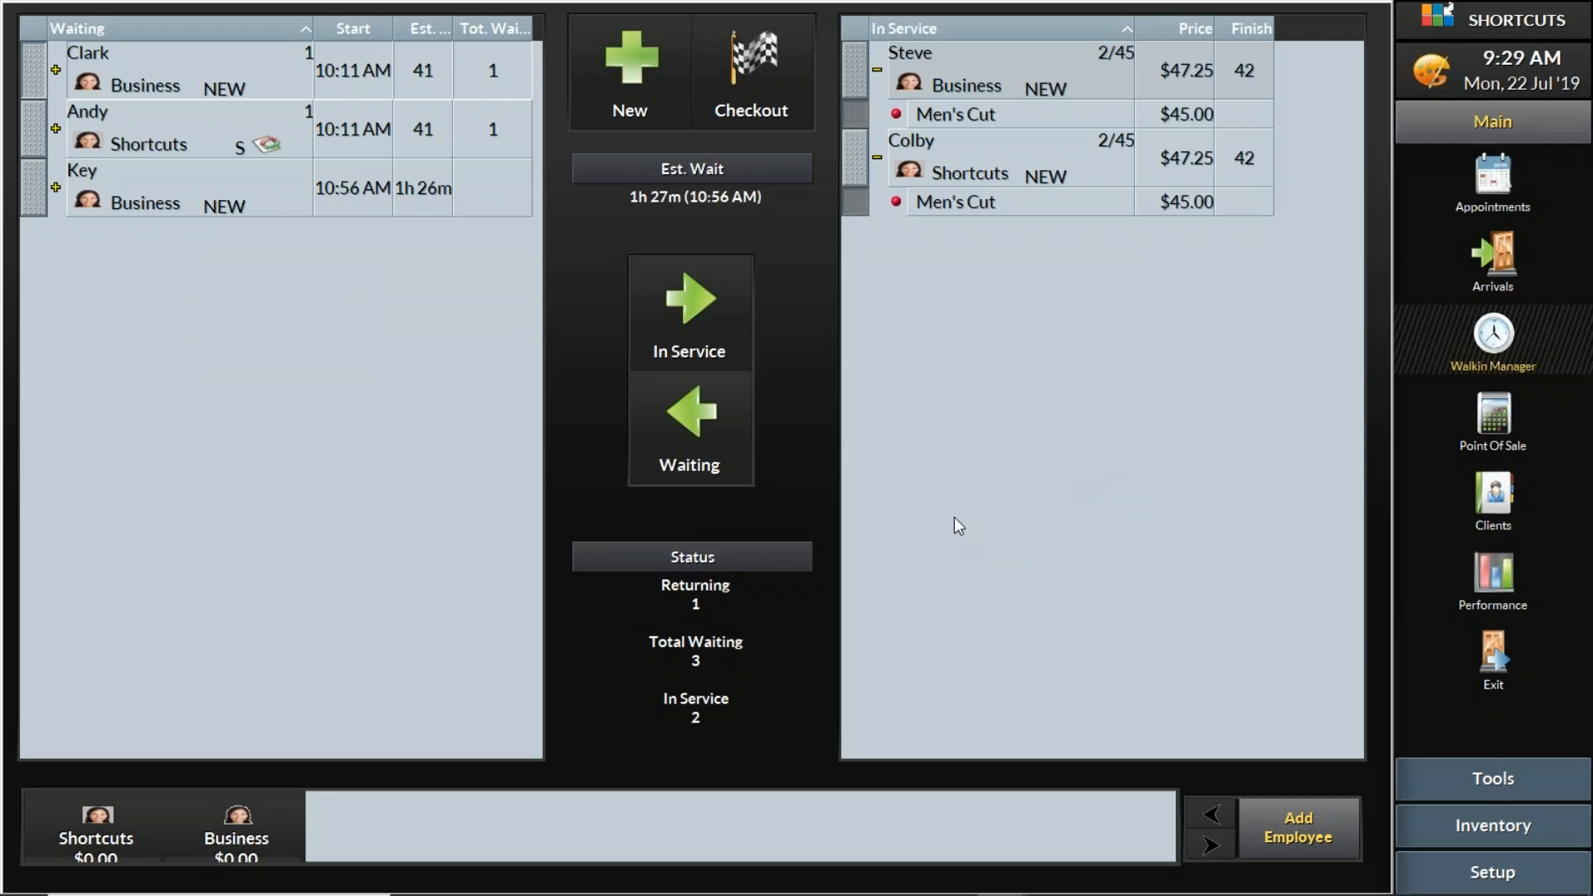
- Switch to the PowerPoint presentation and open the Walkin Manager slide on adding clients as a slide show
{"action": "mouse_move", "coordinate": [853, 893]}
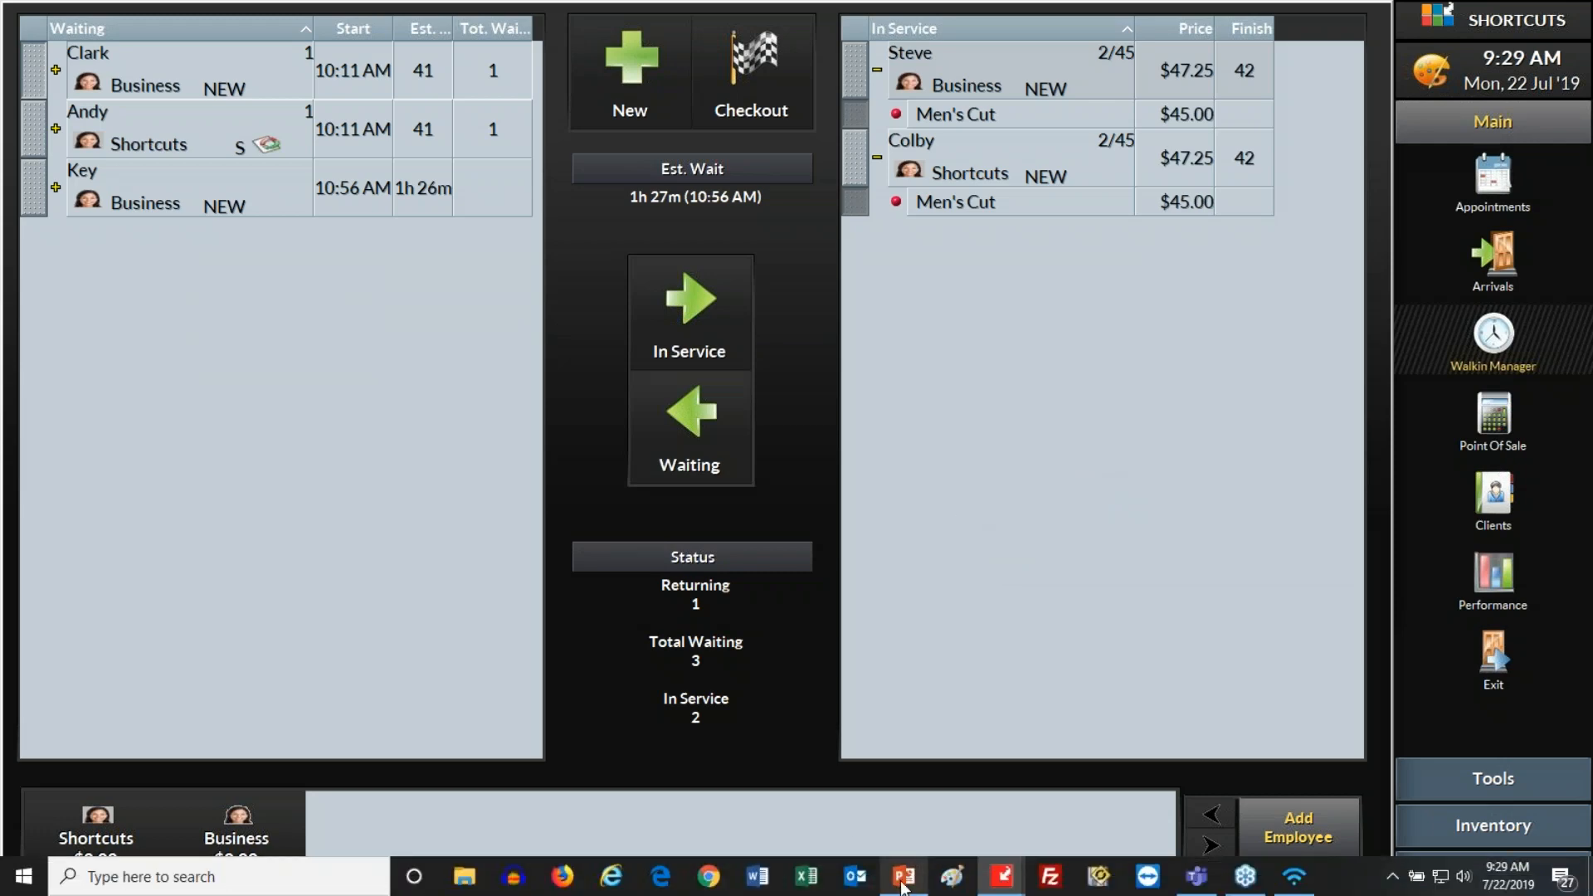
{"action": "left_click", "coordinate": [904, 876]}
{"action": "left_click", "coordinate": [1379, 886]}
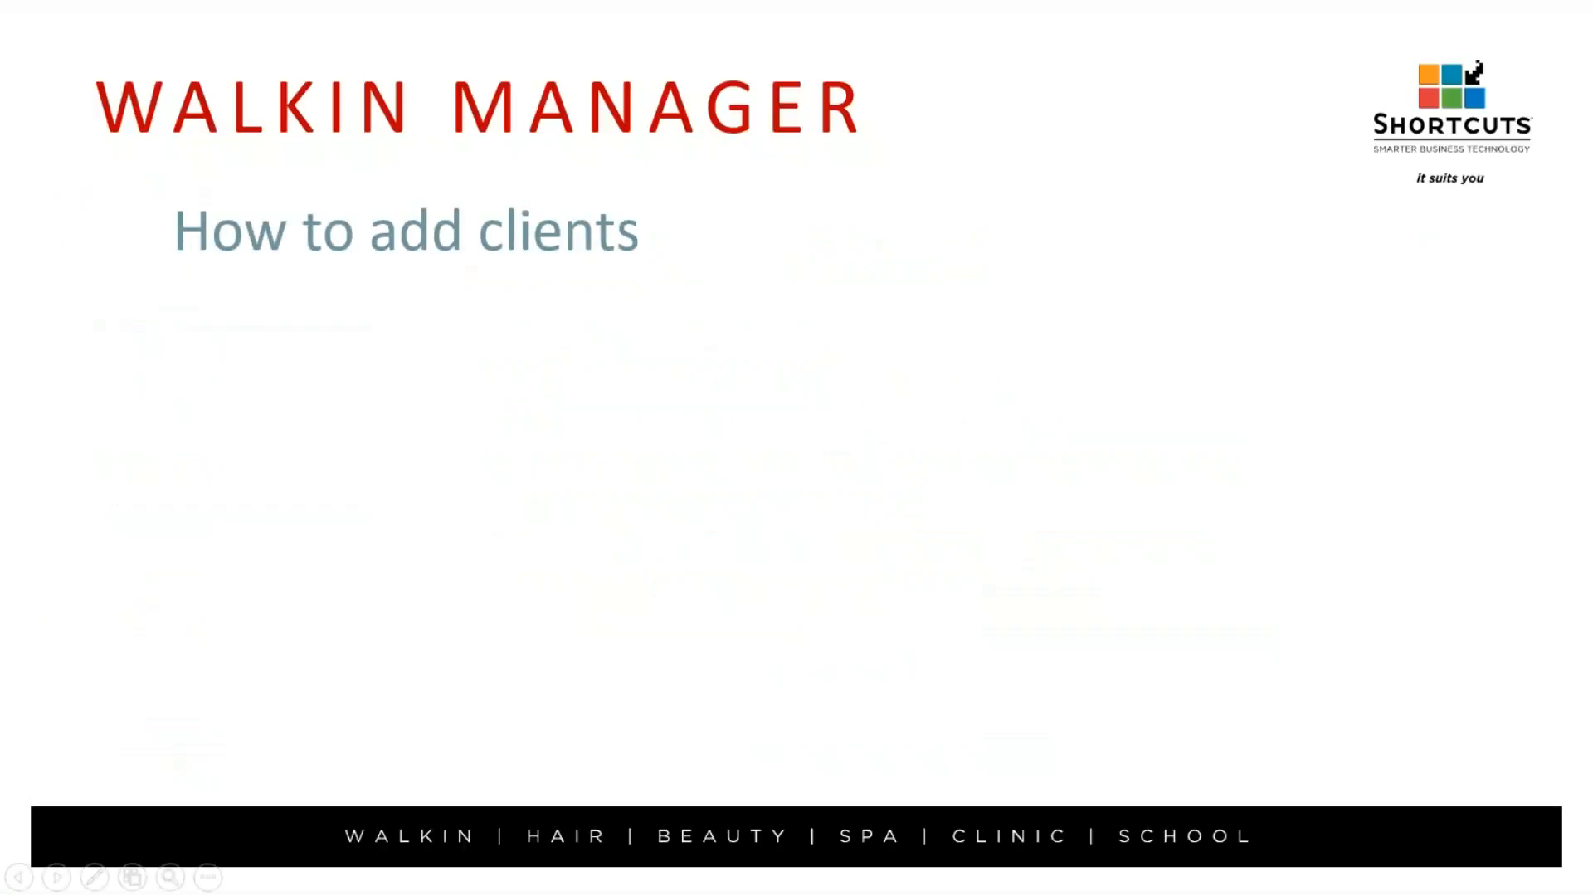
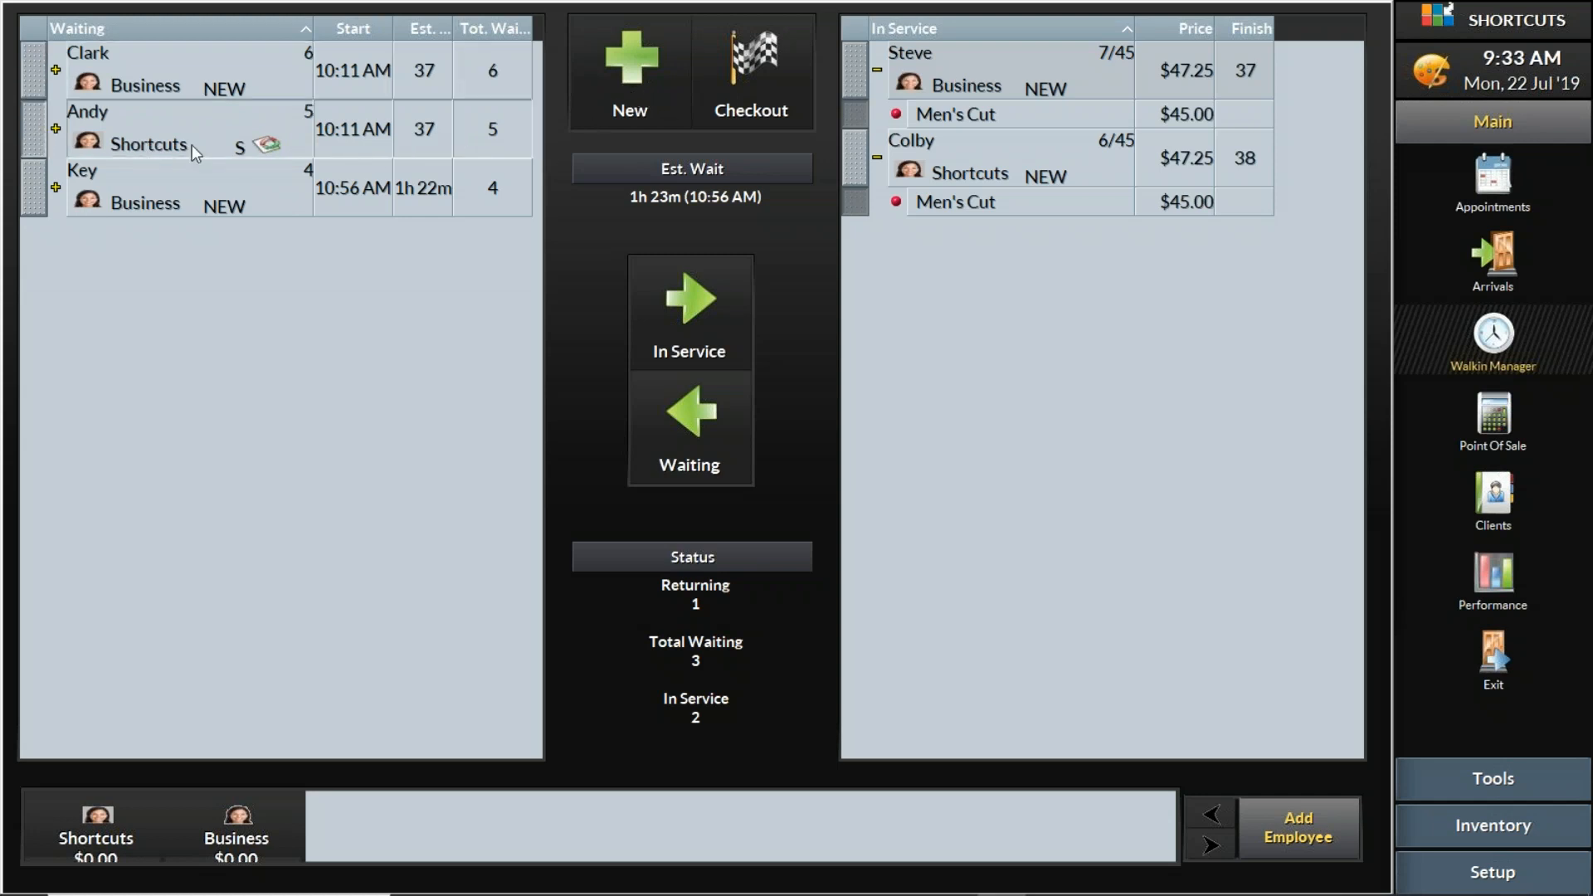
- Change the details of the second waiting visit and select Shortcuts Test Client from the client list sorted by last name
{"action": "right_click", "coordinate": [40, 132]}
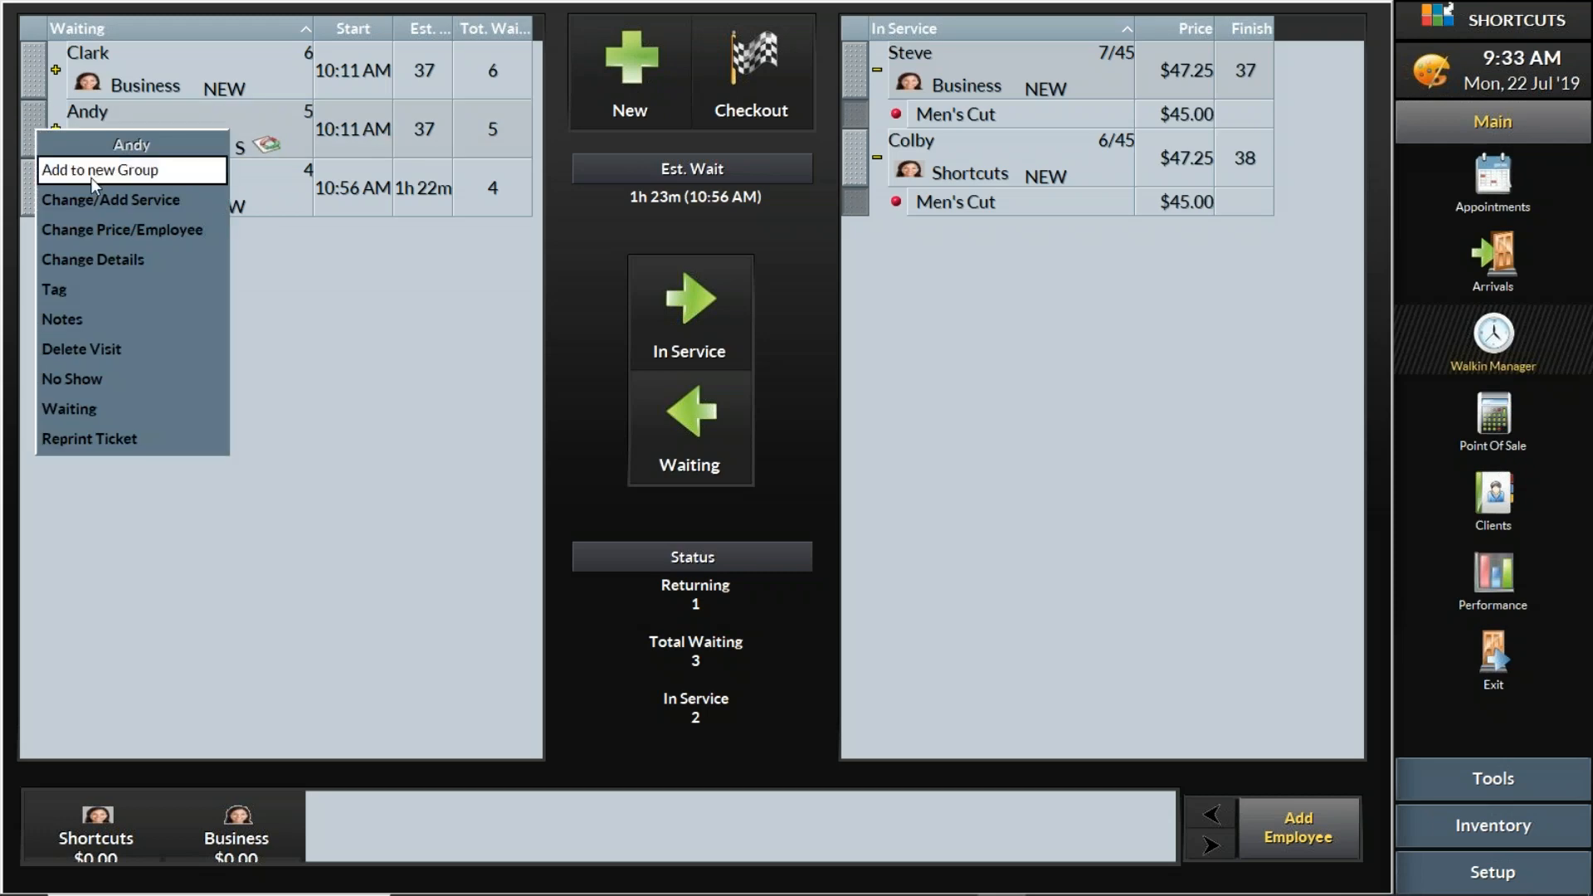
{"action": "left_click", "coordinate": [128, 259]}
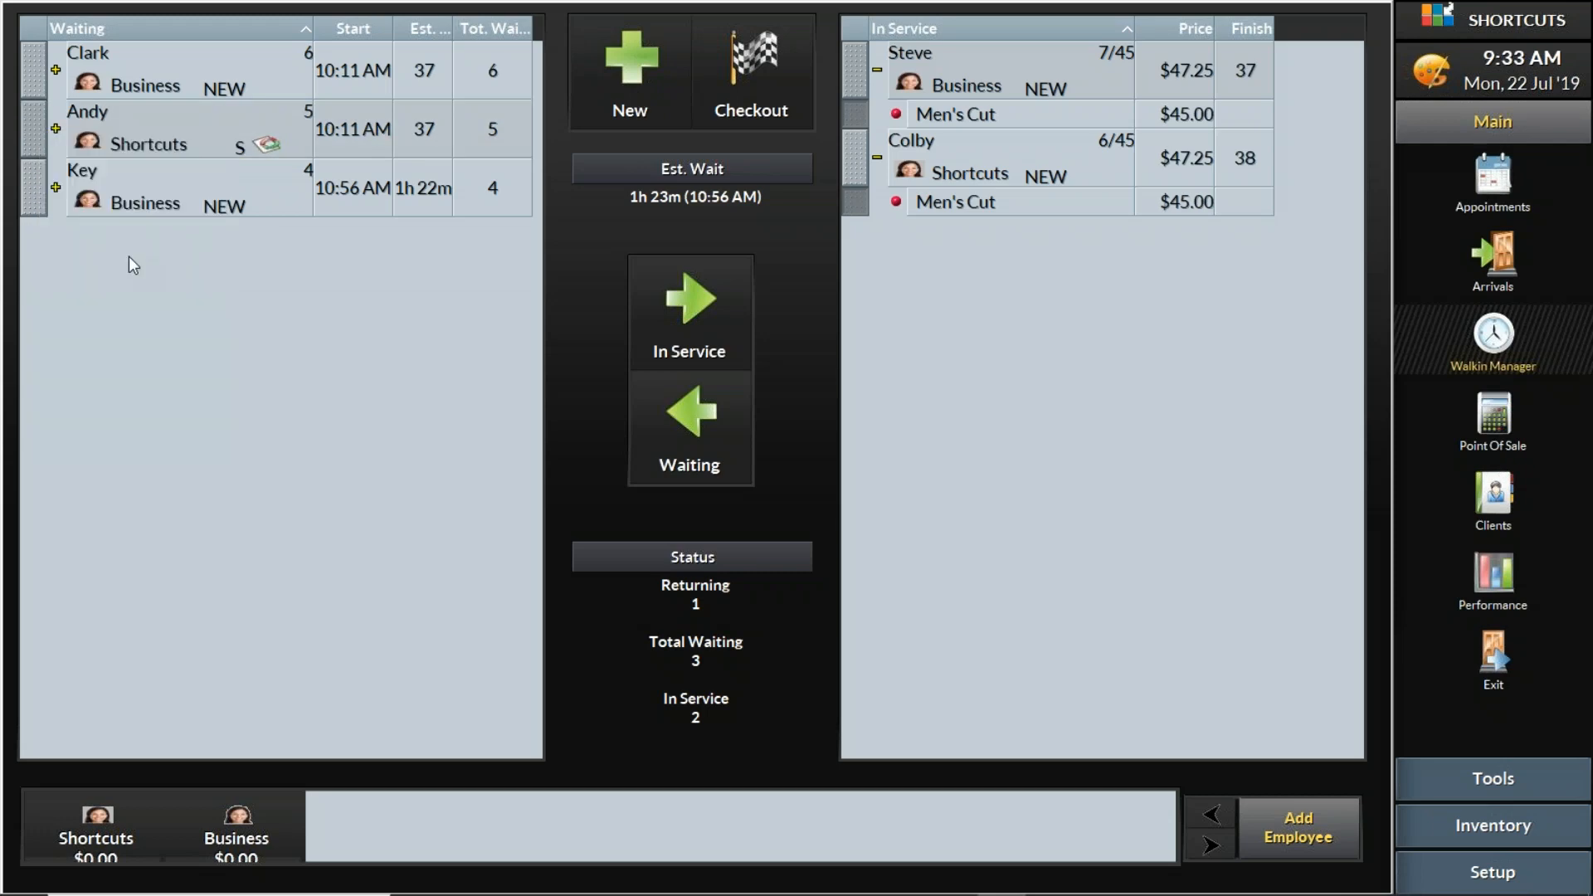
{"action": "left_click", "coordinate": [1162, 476]}
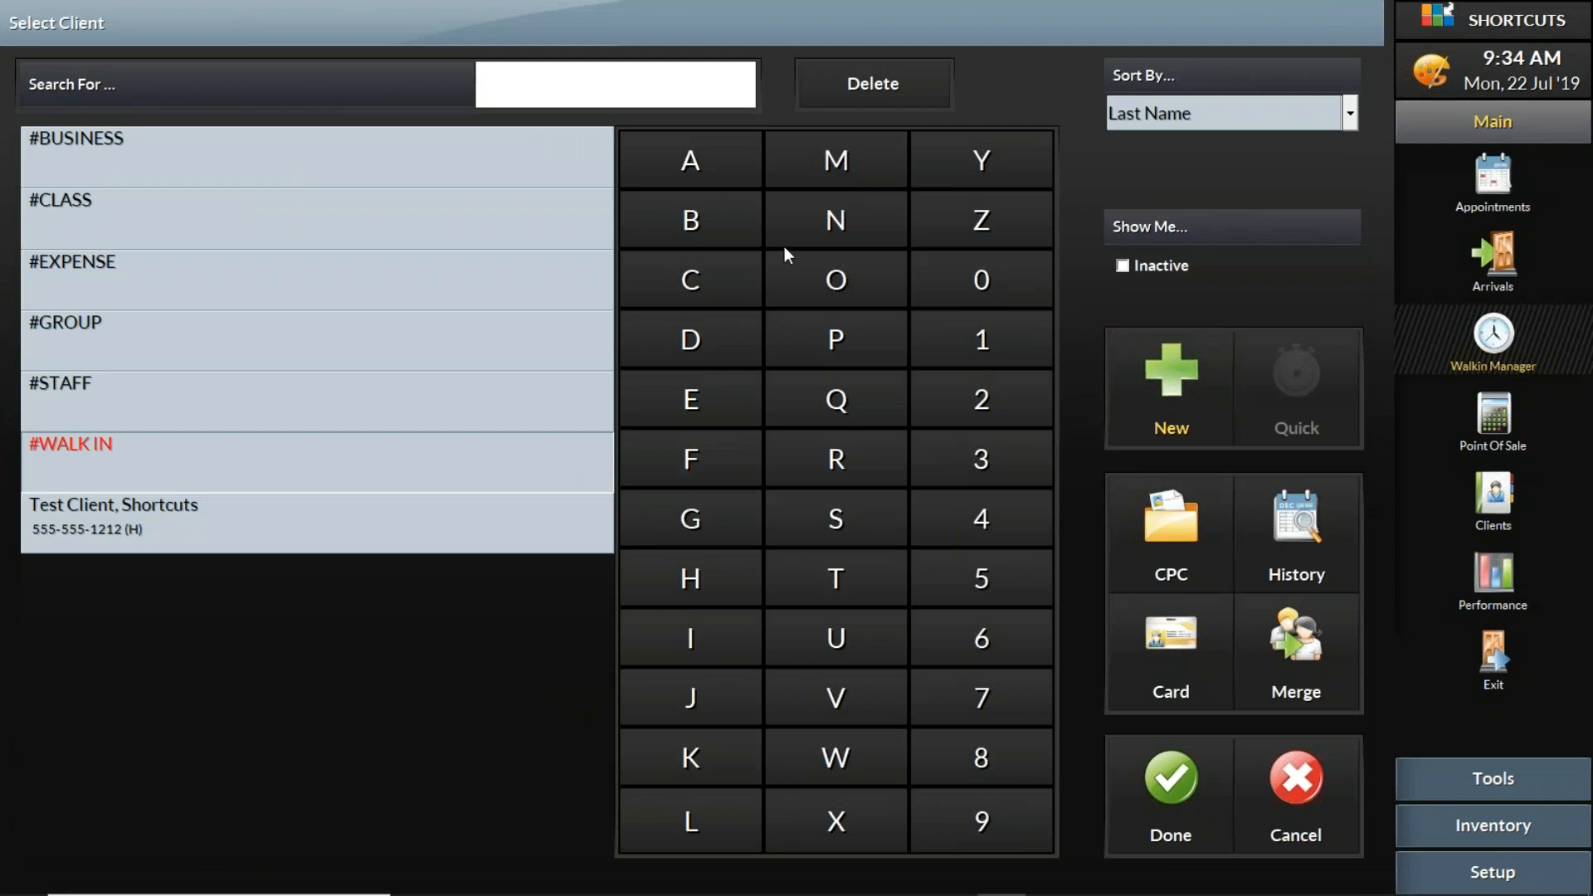
{"action": "left_click", "coordinate": [1119, 118]}
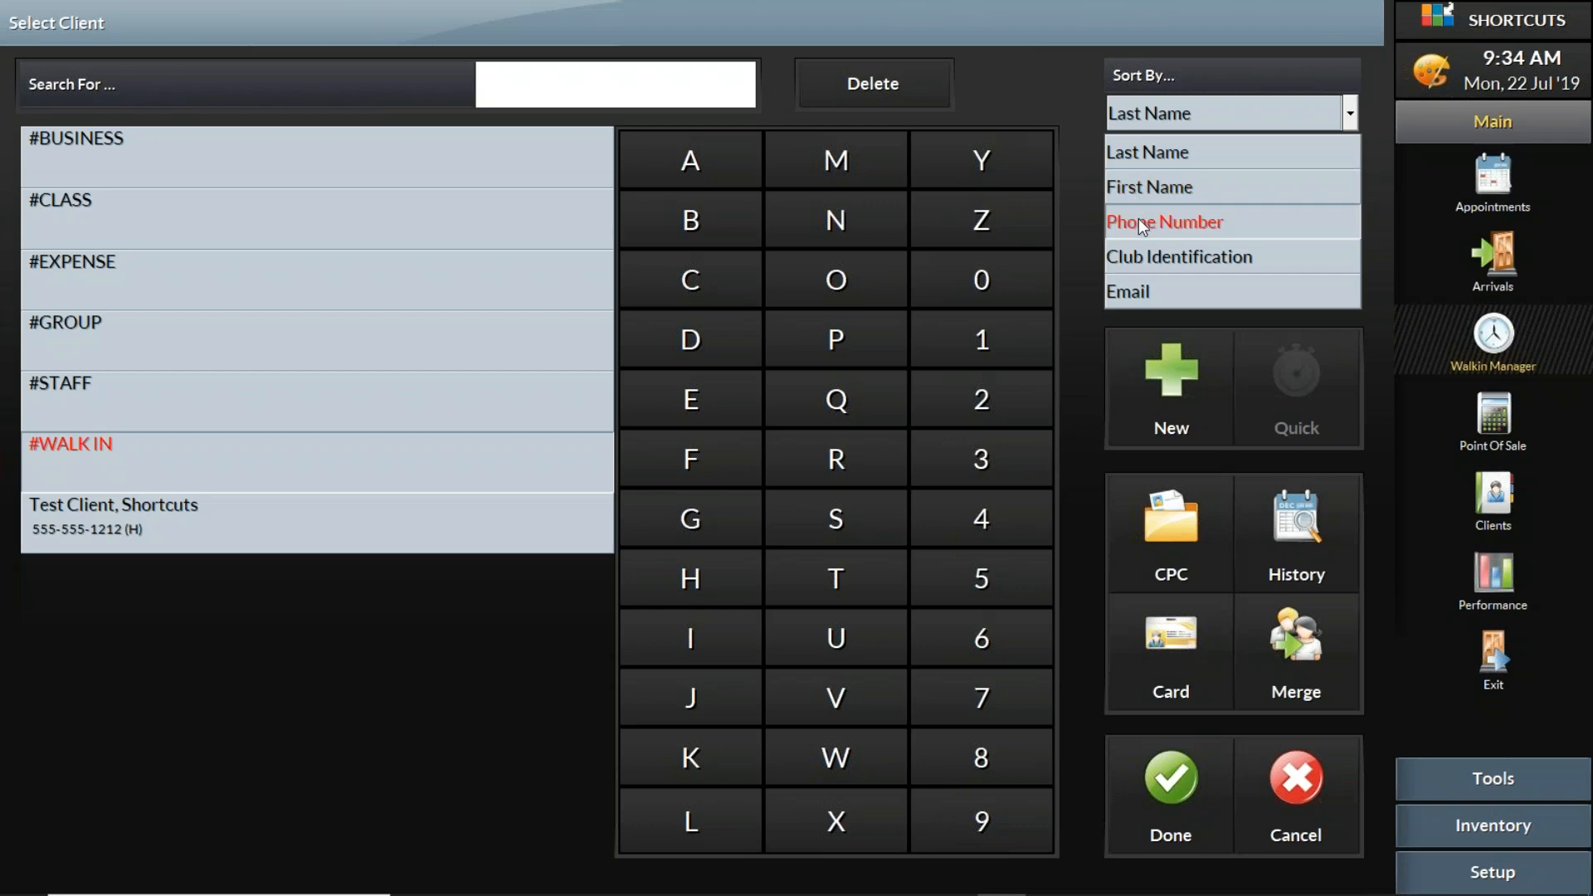
{"action": "left_click", "coordinate": [1133, 153]}
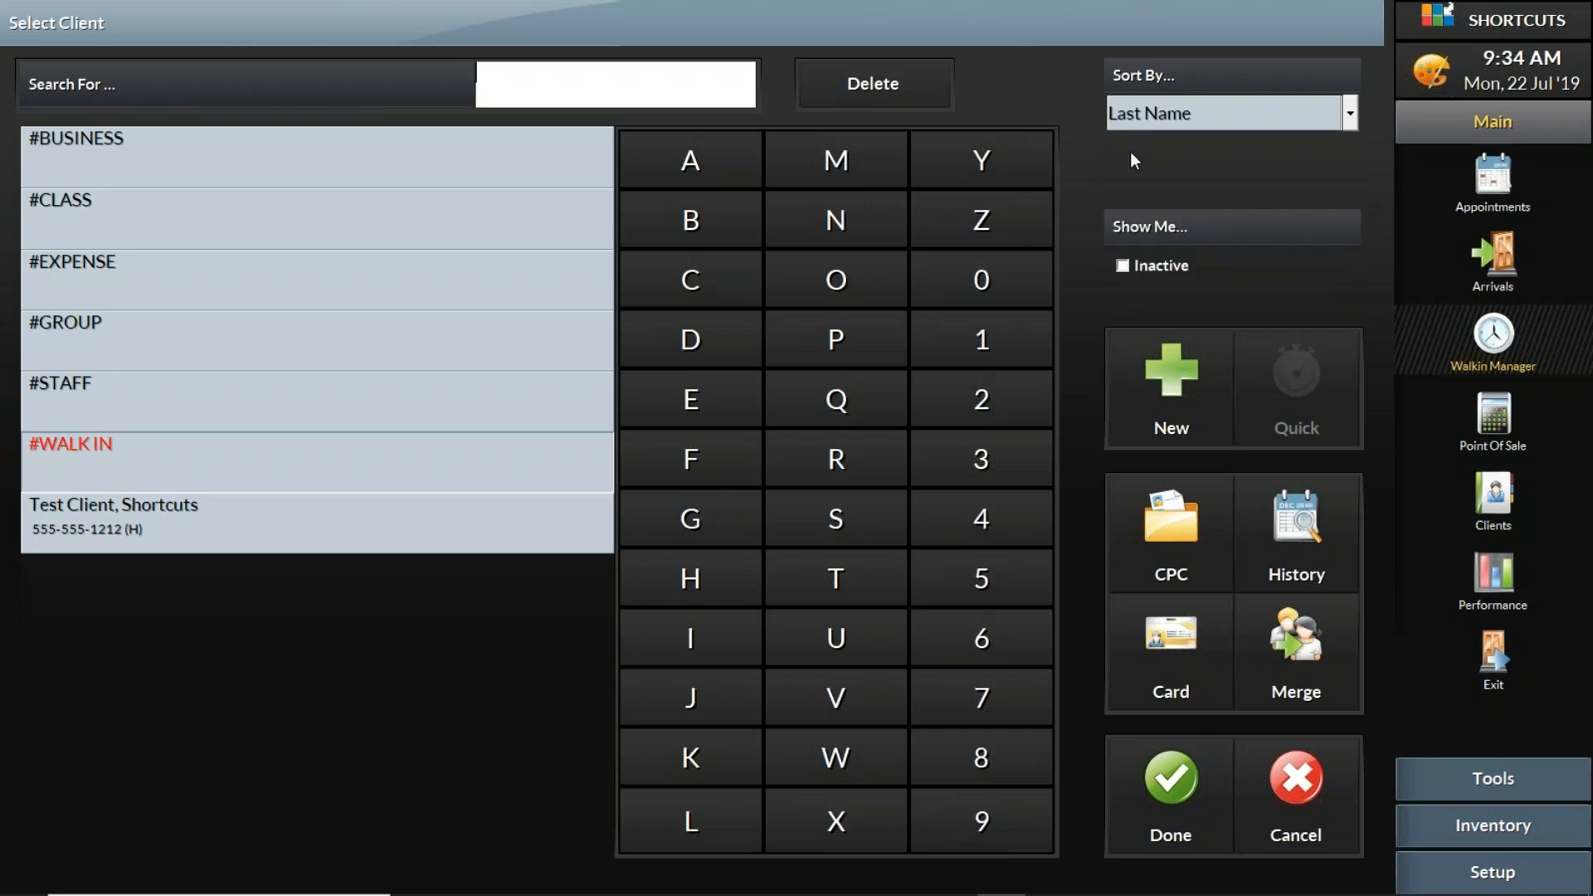
{"action": "left_click", "coordinate": [283, 506]}
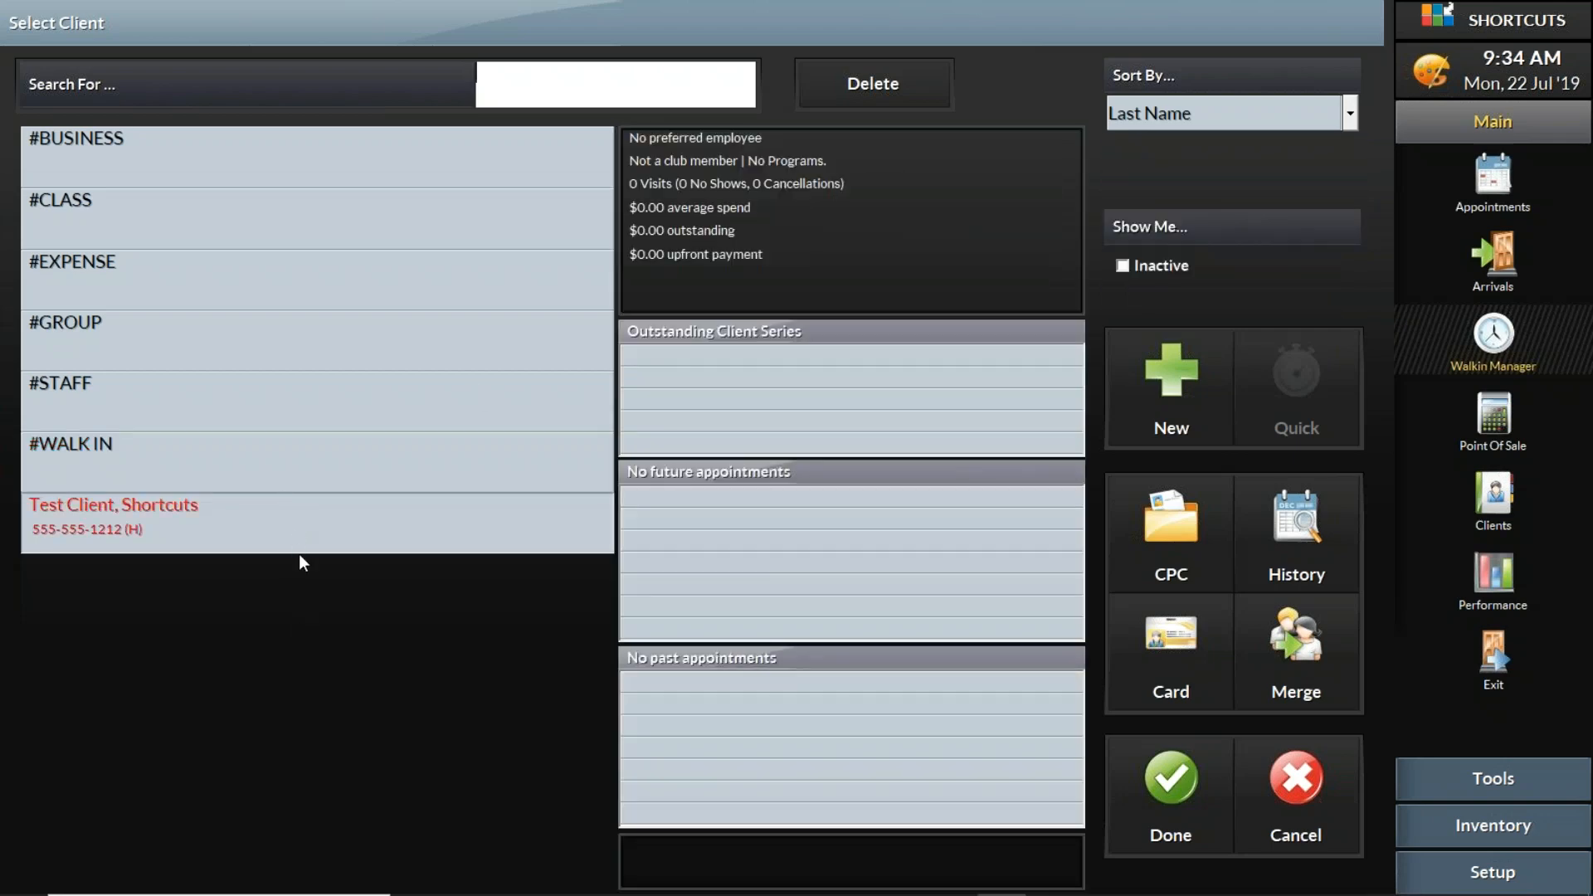
- Open the selected test client's card and enter the client's cell phone number and email address
{"action": "left_click", "coordinate": [1135, 659]}
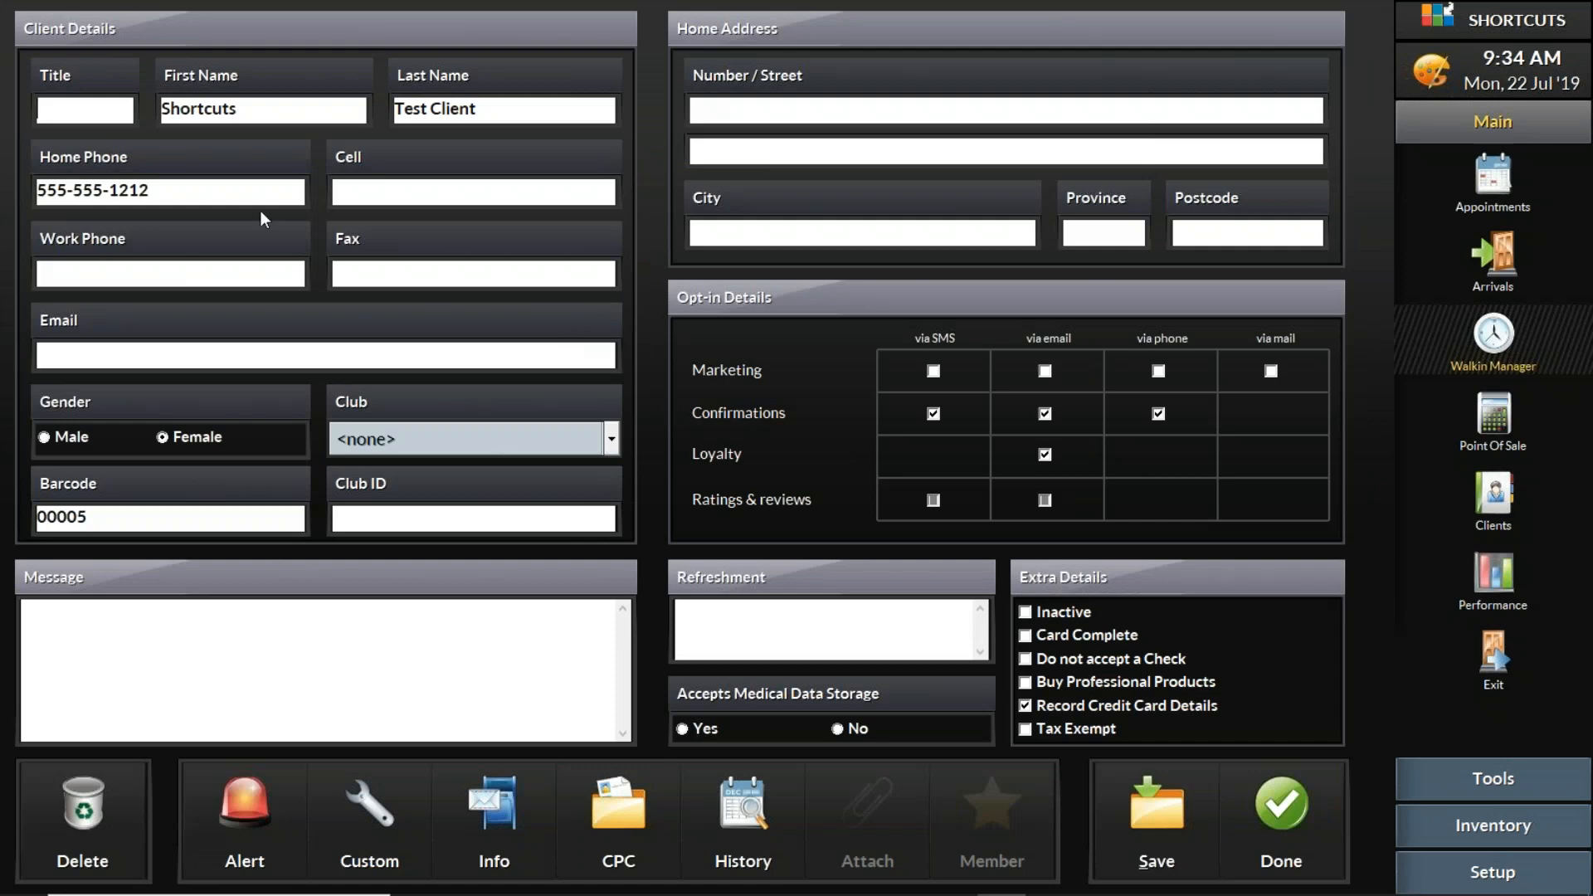
{"action": "left_click", "coordinate": [463, 200]}
{"action": "type", "text": "555"}
{"action": "type", "text": "-"}
{"action": "type", "text": "555-"}
{"action": "type", "text": "4321"}
{"action": "left_click", "coordinate": [398, 192]}
{"action": "type", "text": "-"}
{"action": "left_click", "coordinate": [375, 362]}
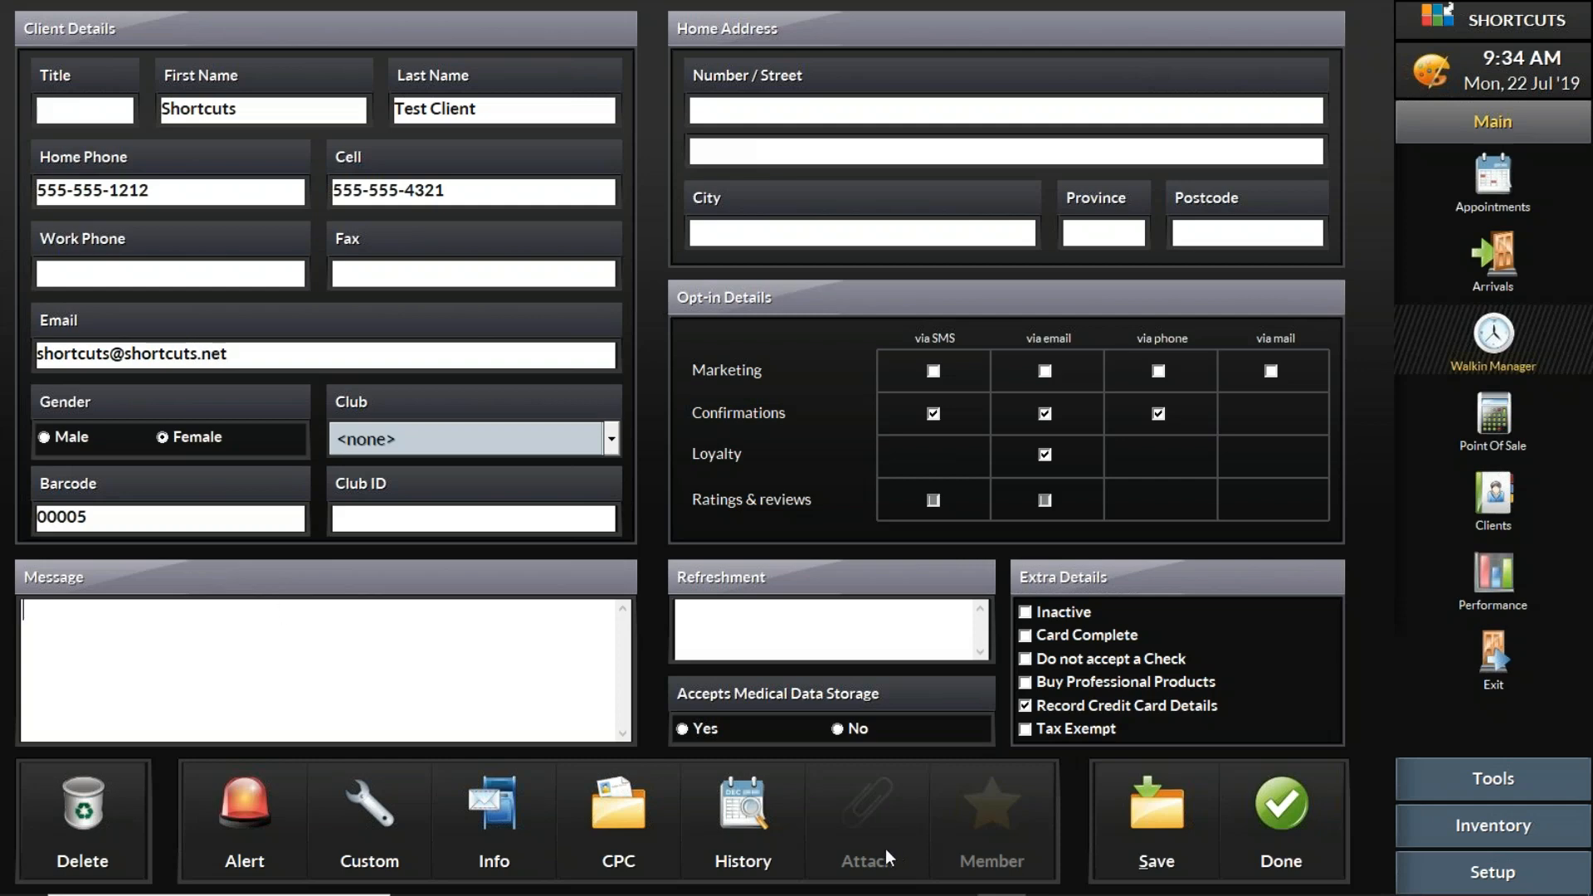
- Add the visit note "Clipper cut 2 on top 1 on the sides" to the test client's history
{"action": "left_click", "coordinate": [722, 787]}
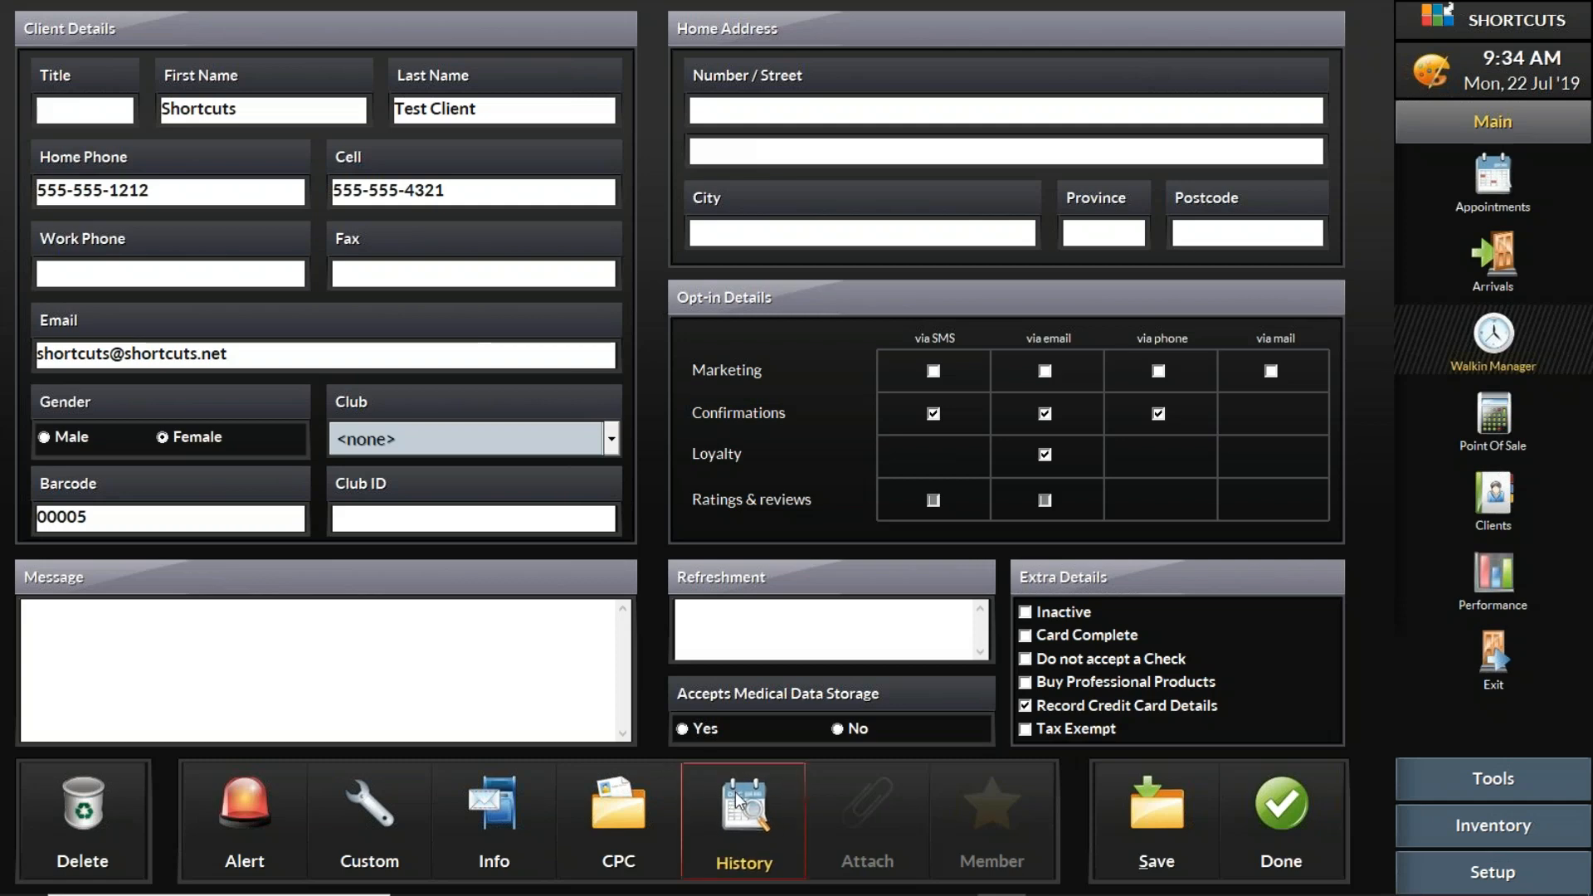
{"action": "left_click", "coordinate": [764, 807]}
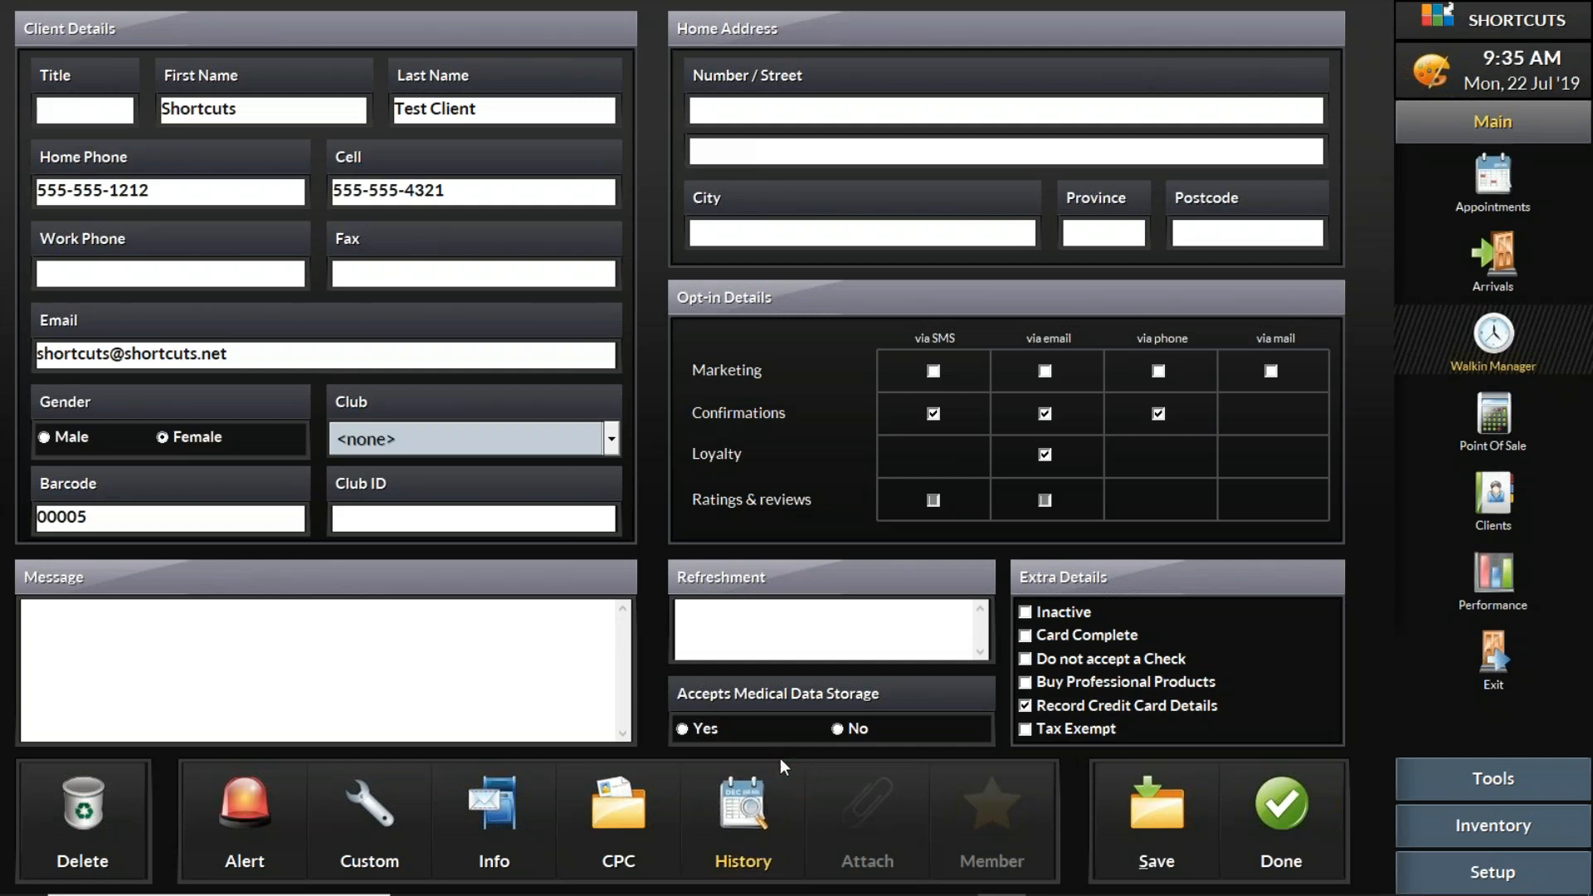
{"action": "left_click", "coordinate": [760, 812]}
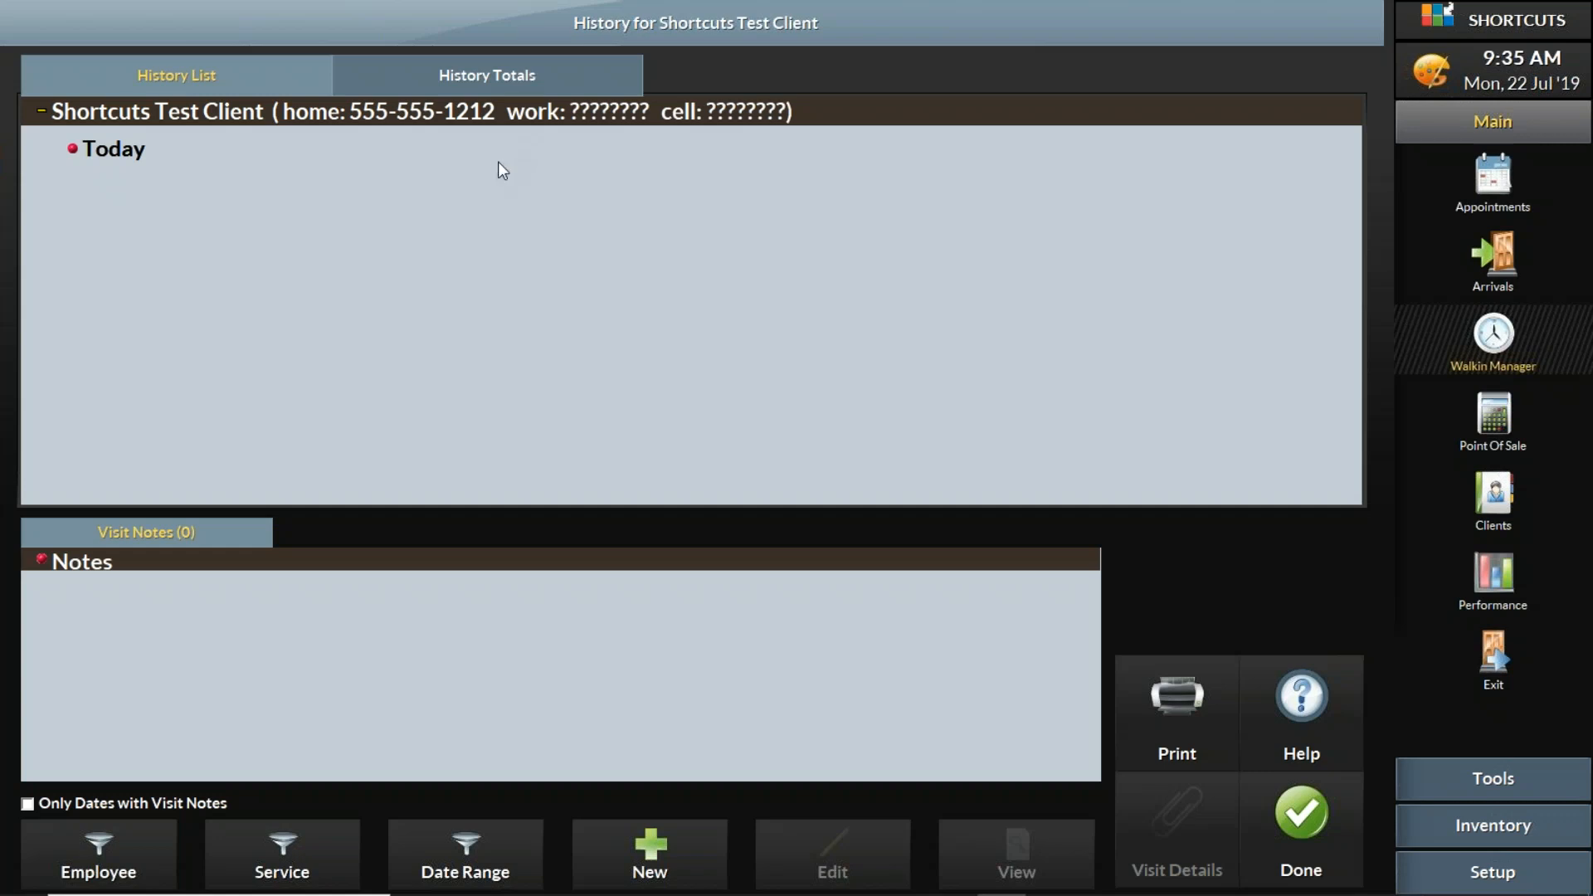
{"action": "left_click", "coordinate": [706, 855]}
{"action": "left_click", "coordinate": [686, 840]}
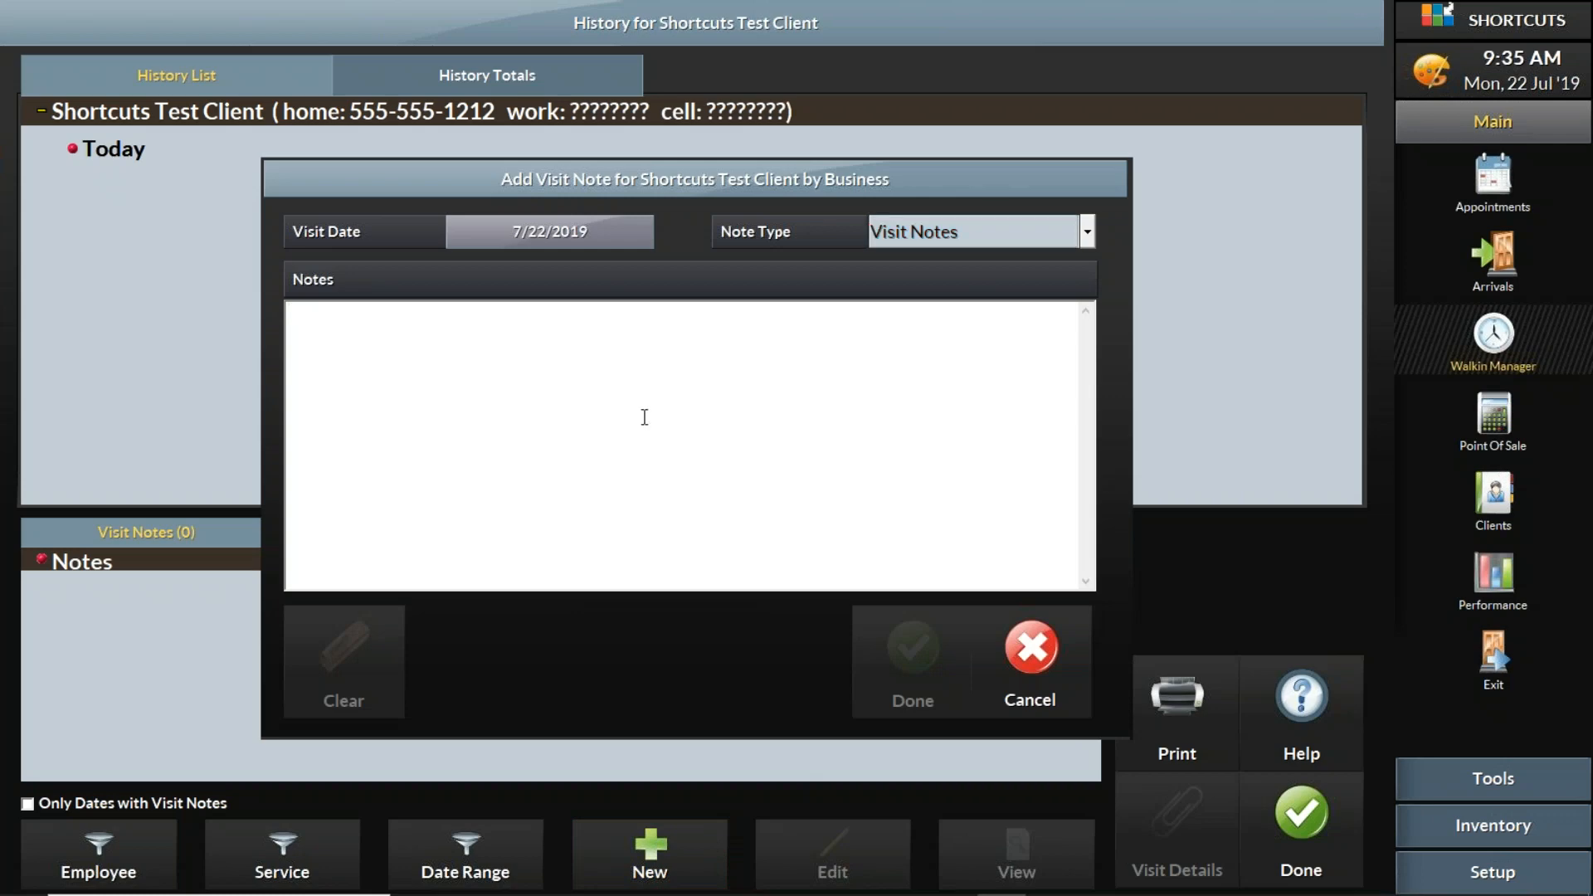
{"action": "type", "text": "Clipper "}
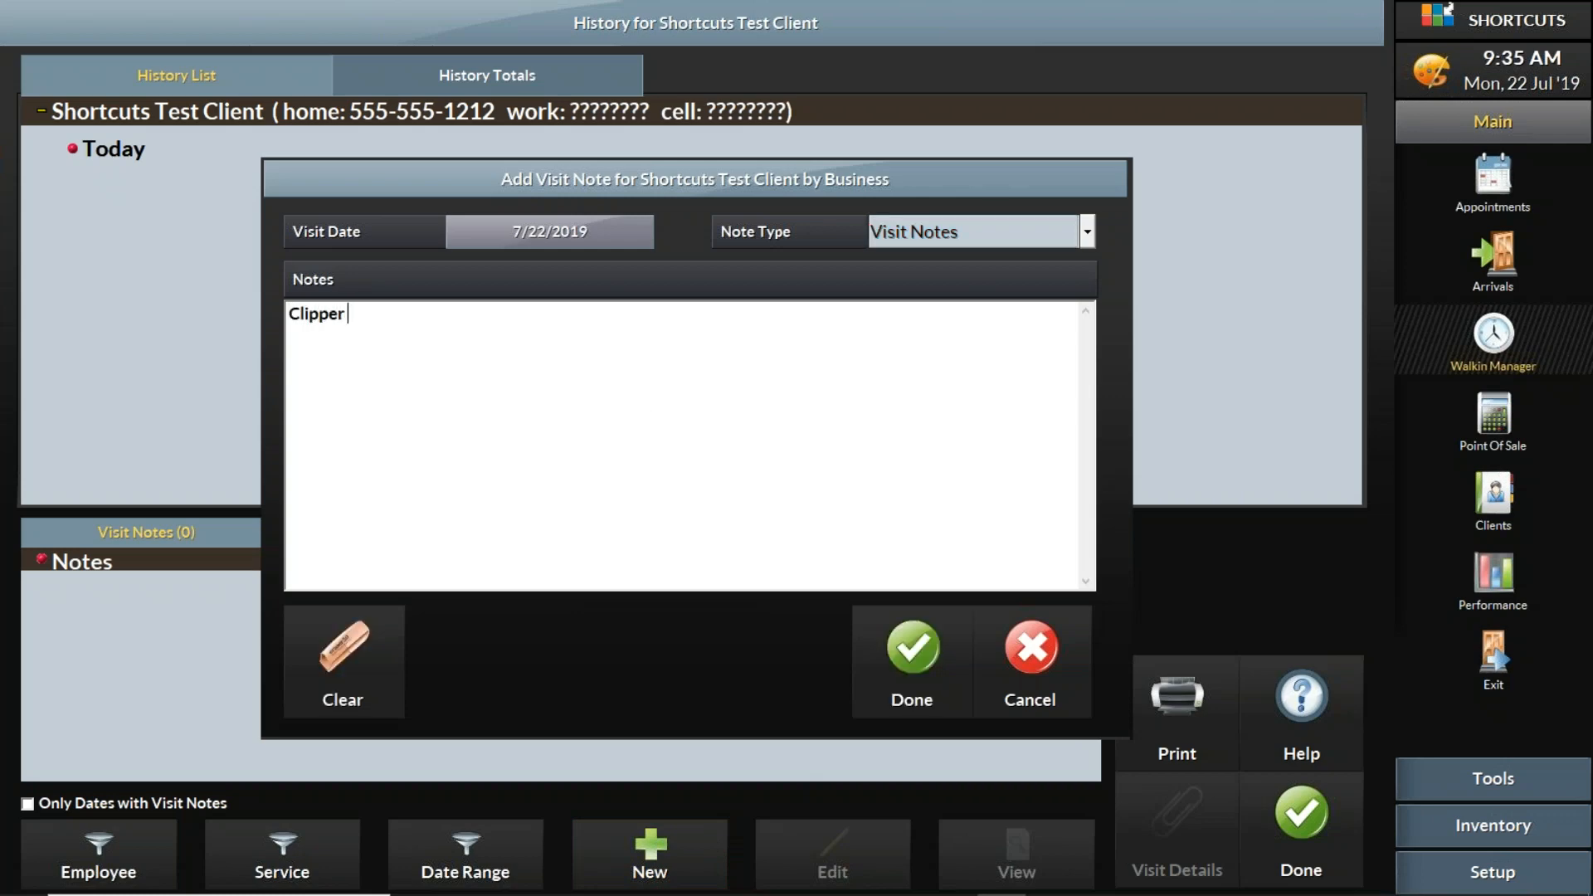
{"action": "type", "text": "cut 2 on top 1 on the sides"}
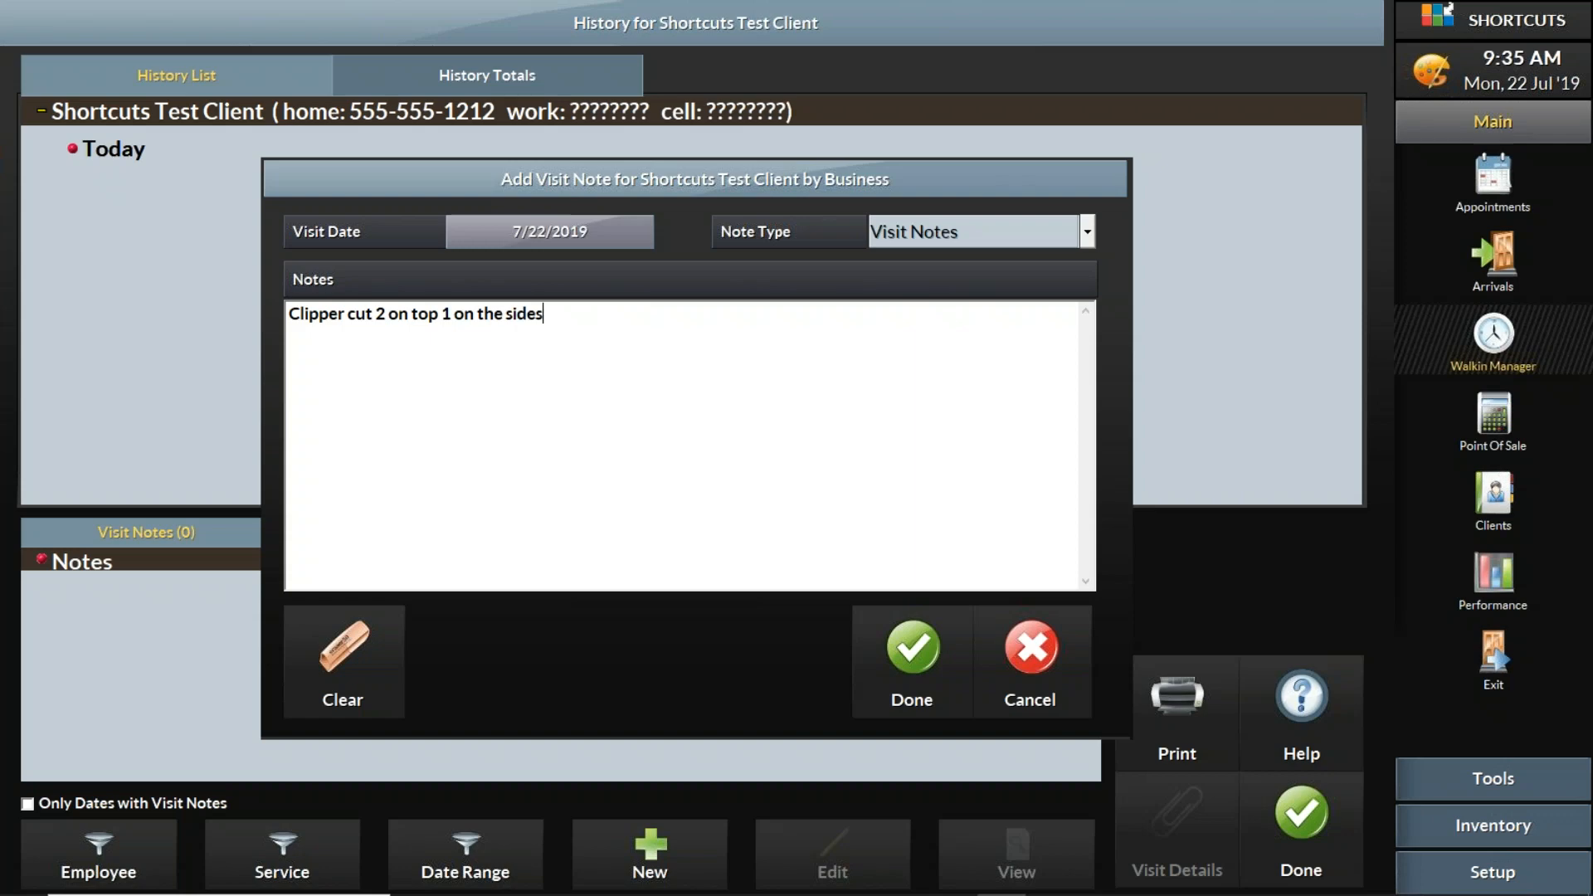
{"action": "left_click", "coordinate": [909, 649]}
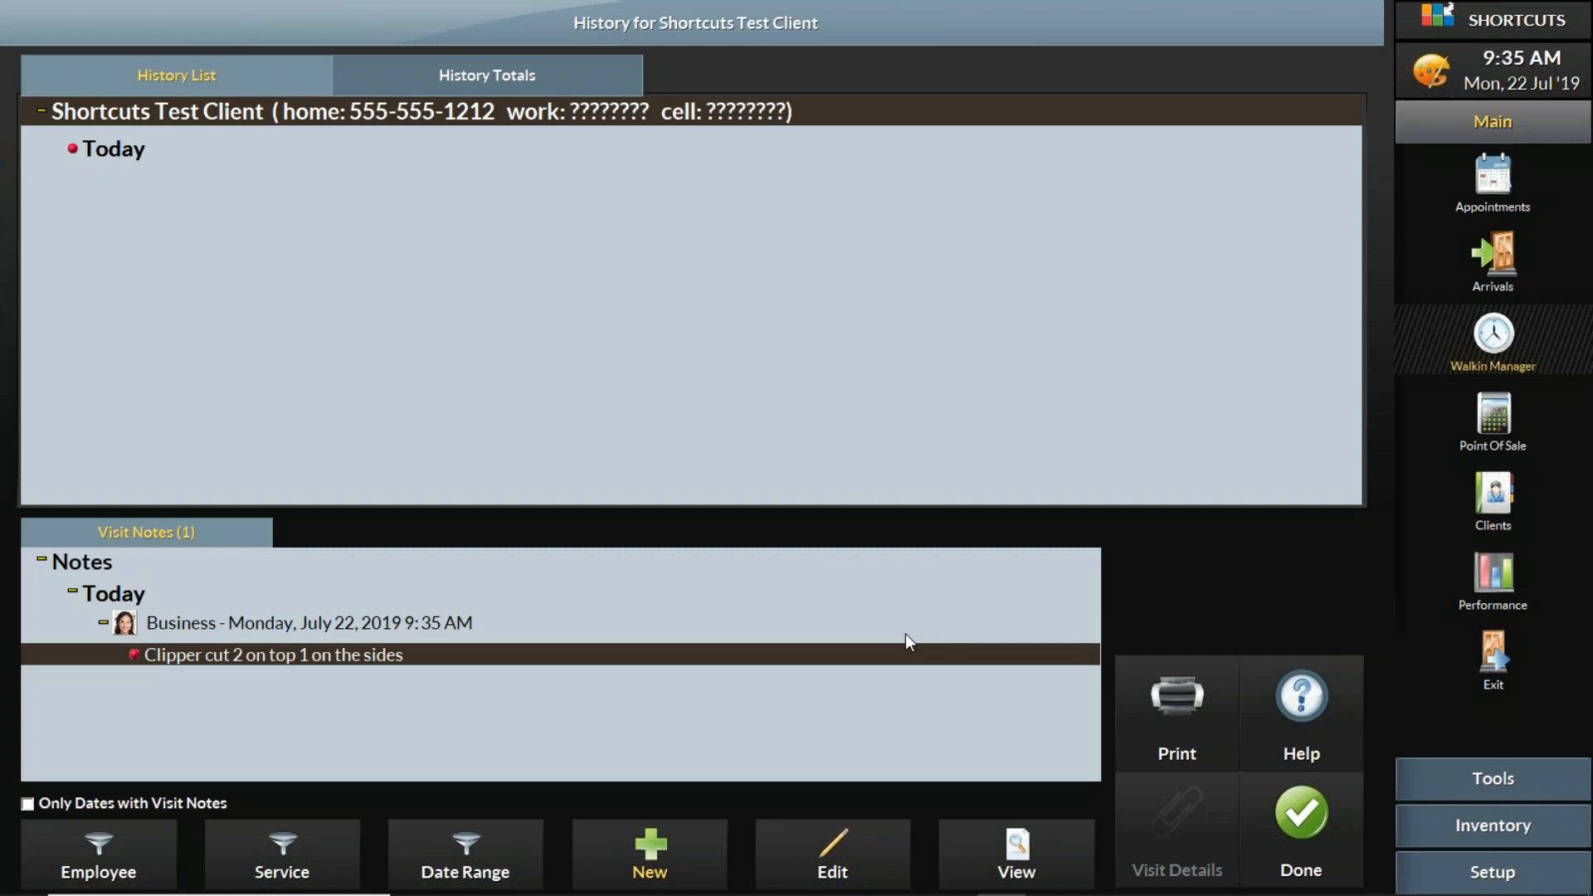
- Leave the client history, save the changed client details and close the card
{"action": "left_click", "coordinate": [1288, 810]}
{"action": "left_click", "coordinate": [1171, 812]}
{"action": "left_click", "coordinate": [1261, 810]}
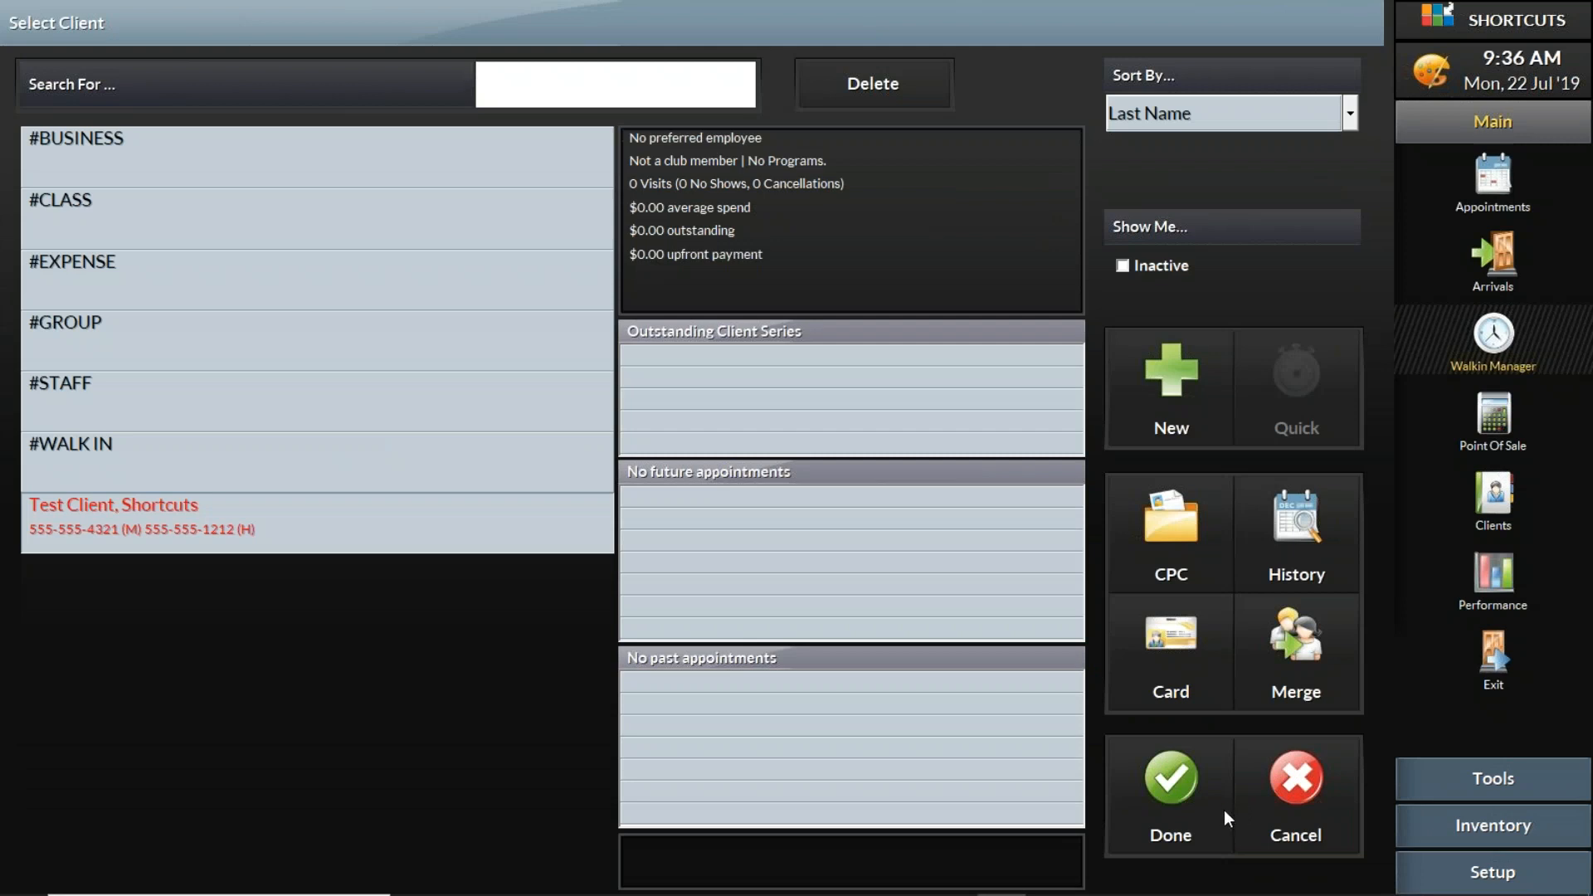
- Review the clipper cut note in the test client's history and assign the client to the waiting visit
{"action": "left_click", "coordinate": [1153, 662]}
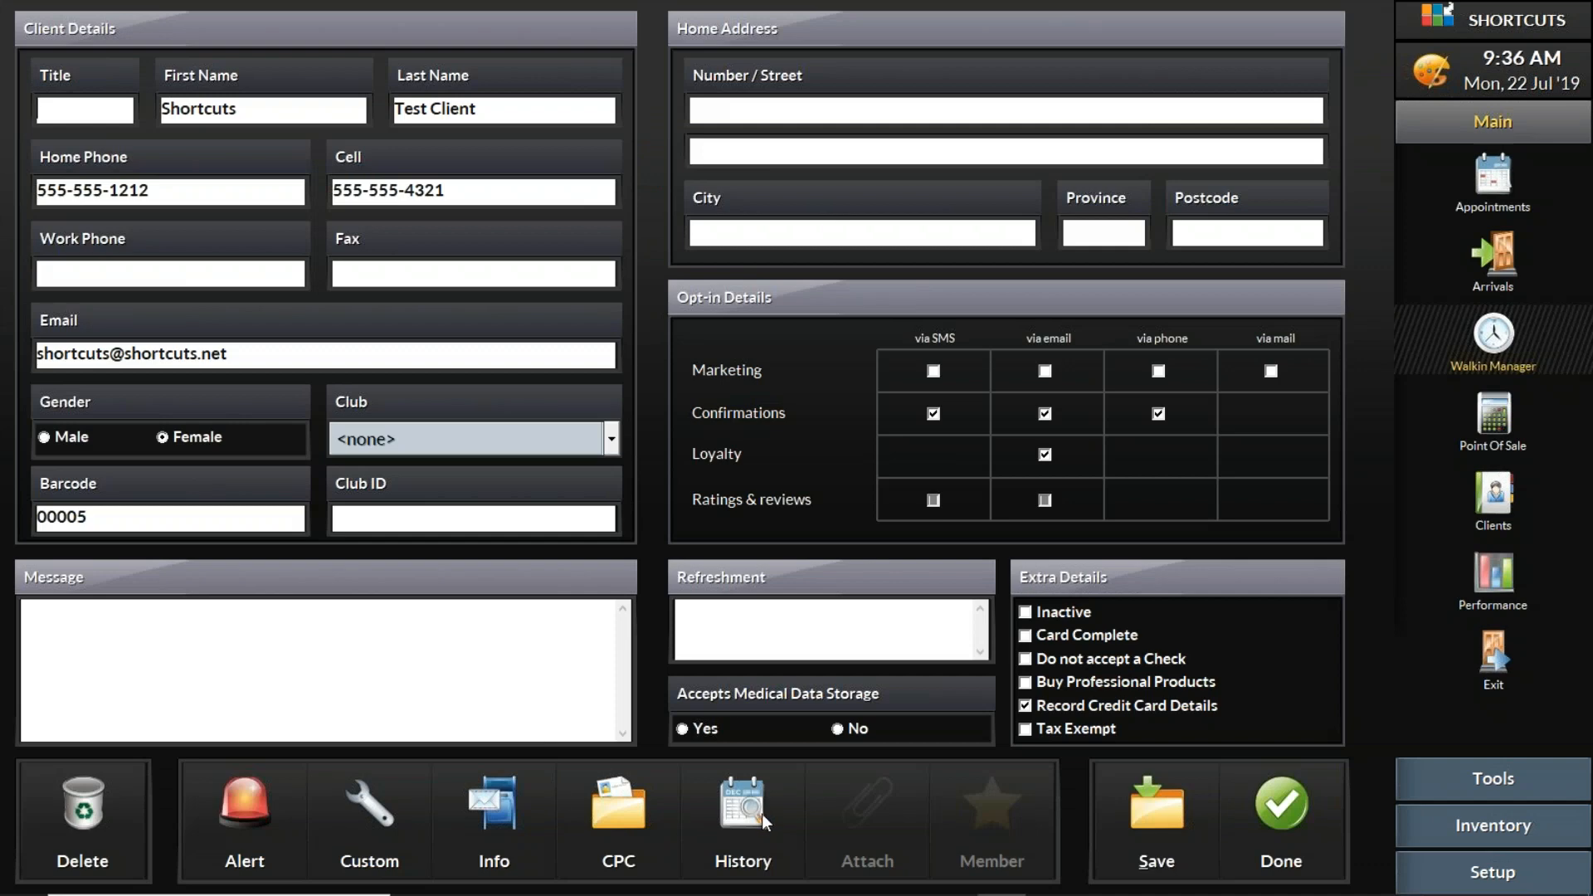
{"action": "left_click", "coordinate": [751, 817]}
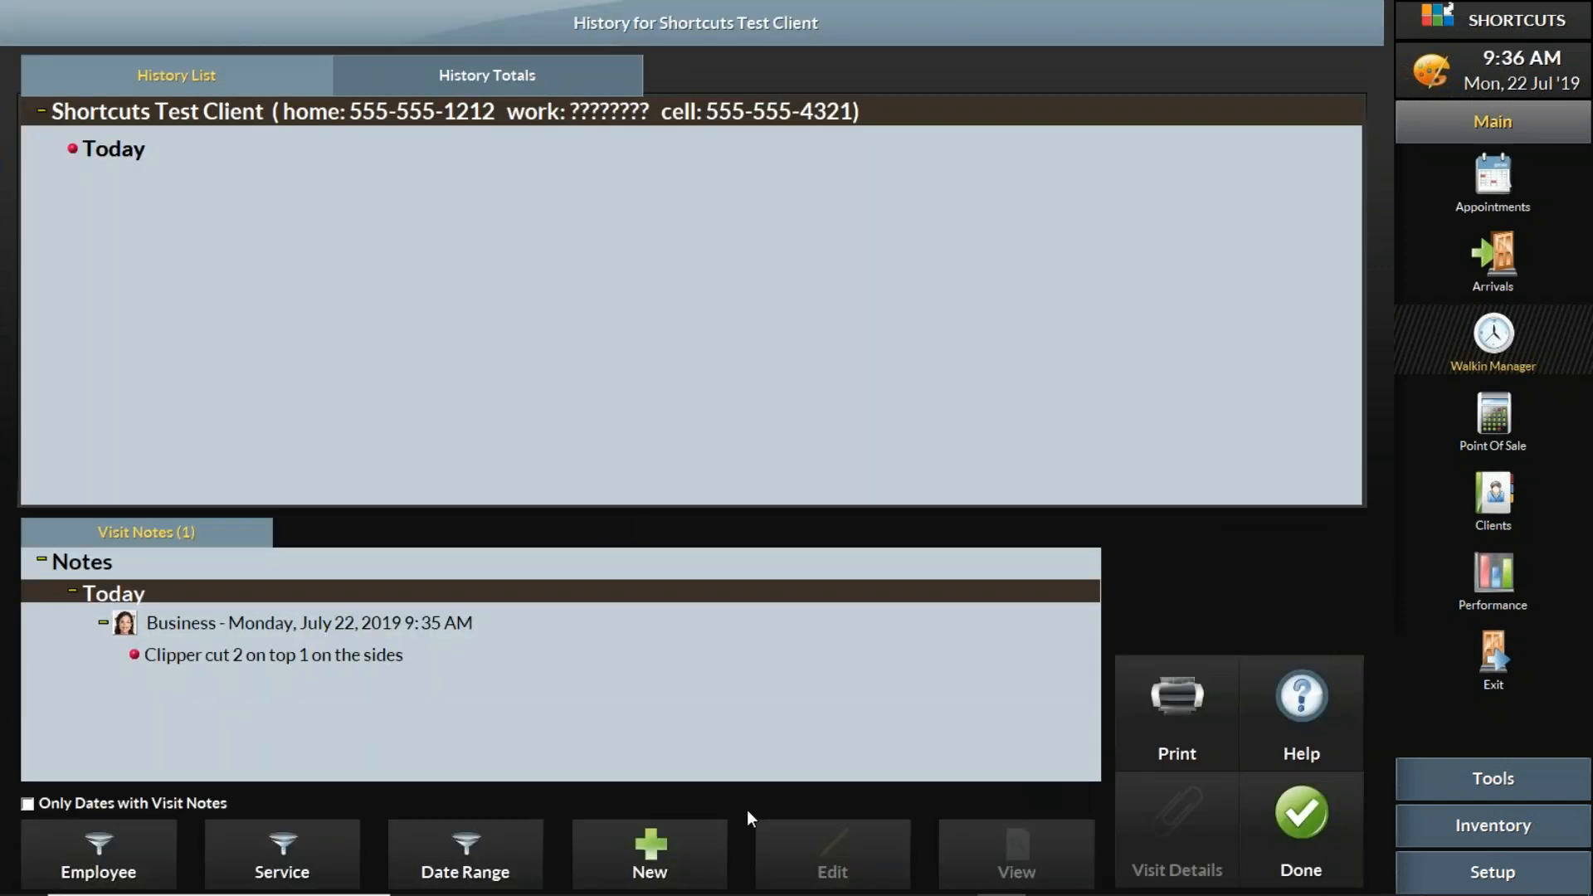
{"action": "left_click", "coordinate": [366, 657]}
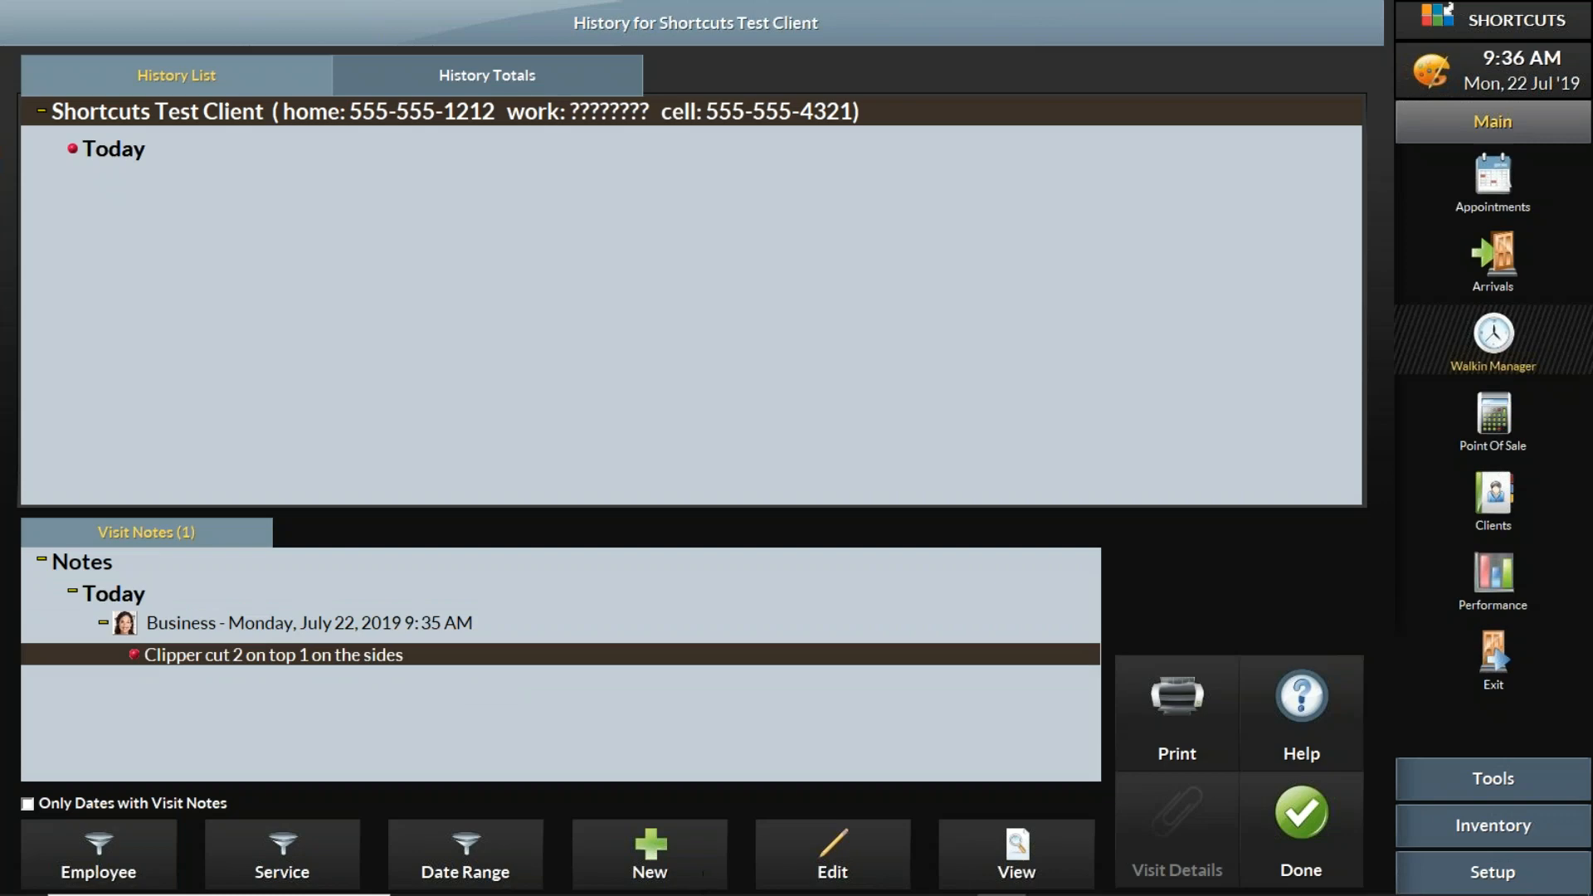
{"action": "left_click", "coordinate": [1313, 825]}
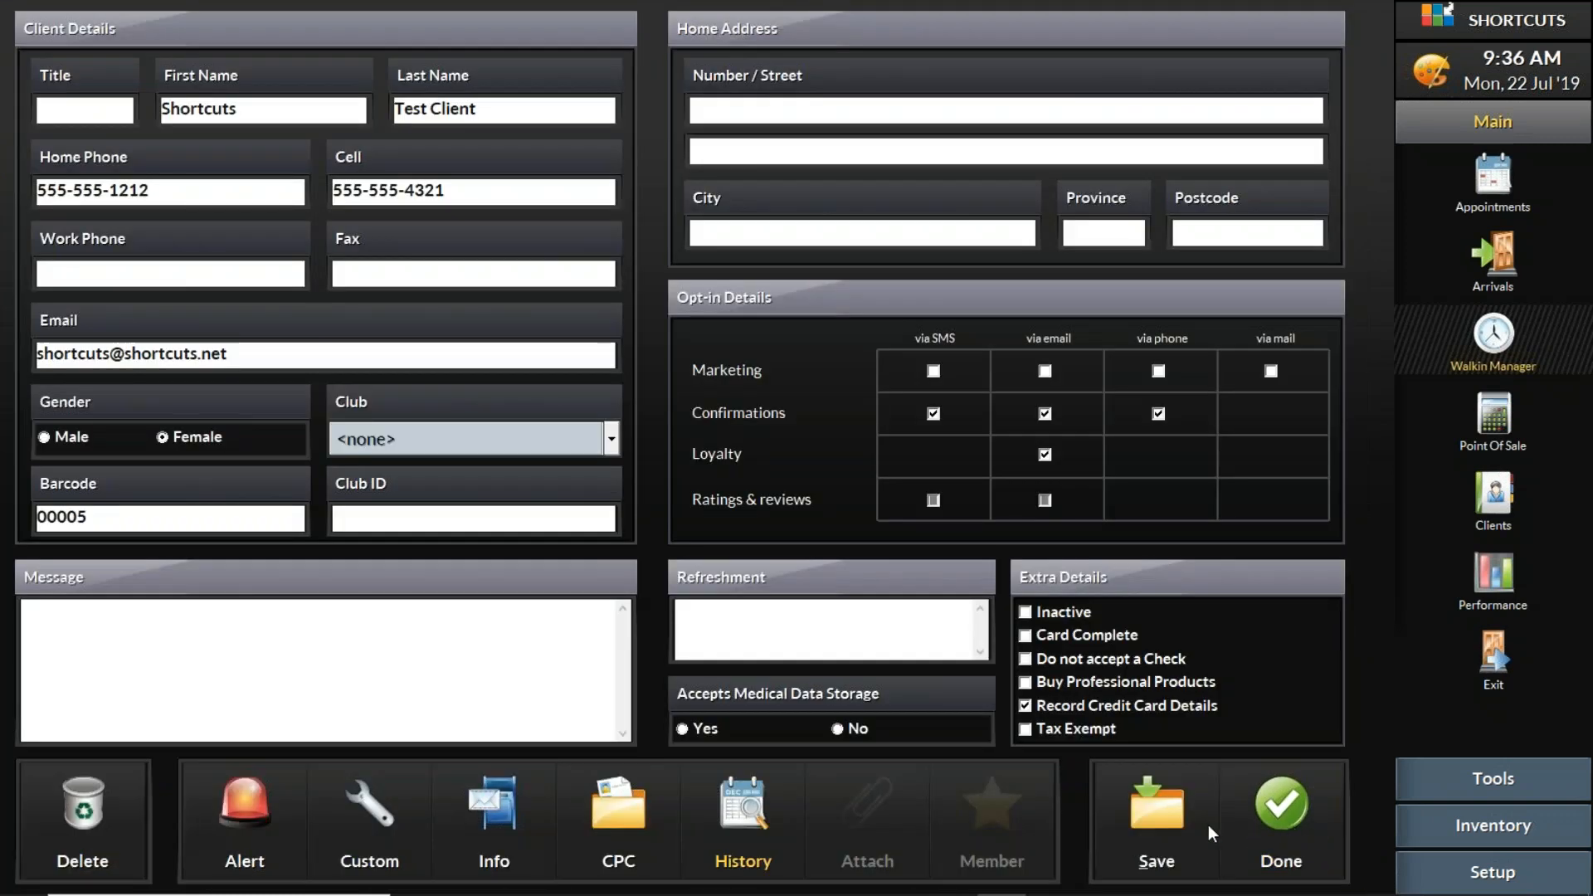
{"action": "left_click", "coordinate": [1292, 812]}
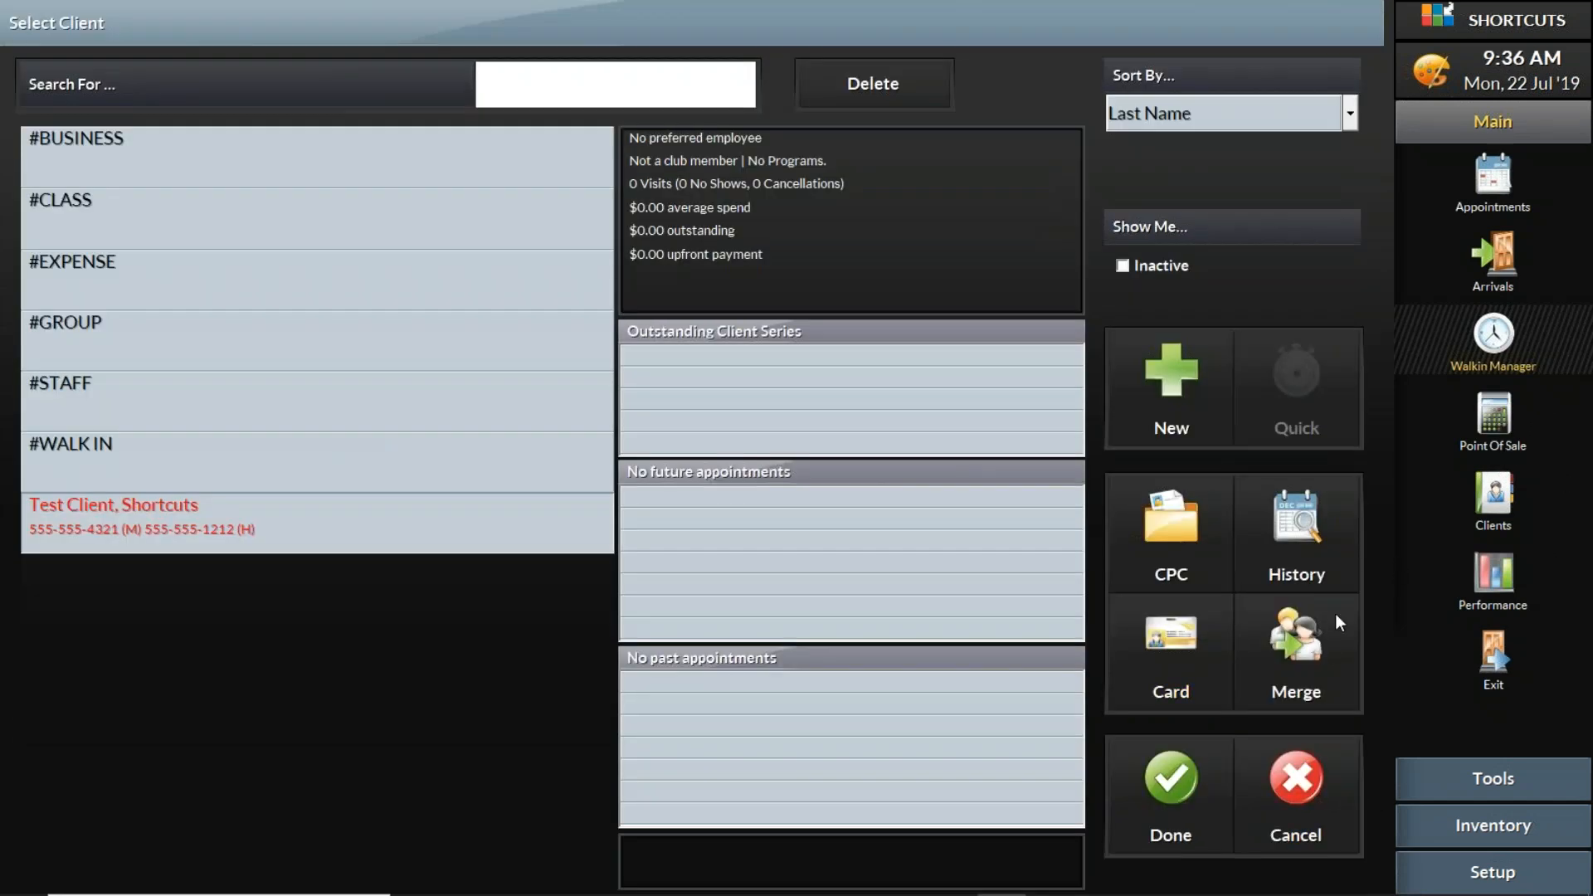
{"action": "left_click", "coordinate": [1203, 798]}
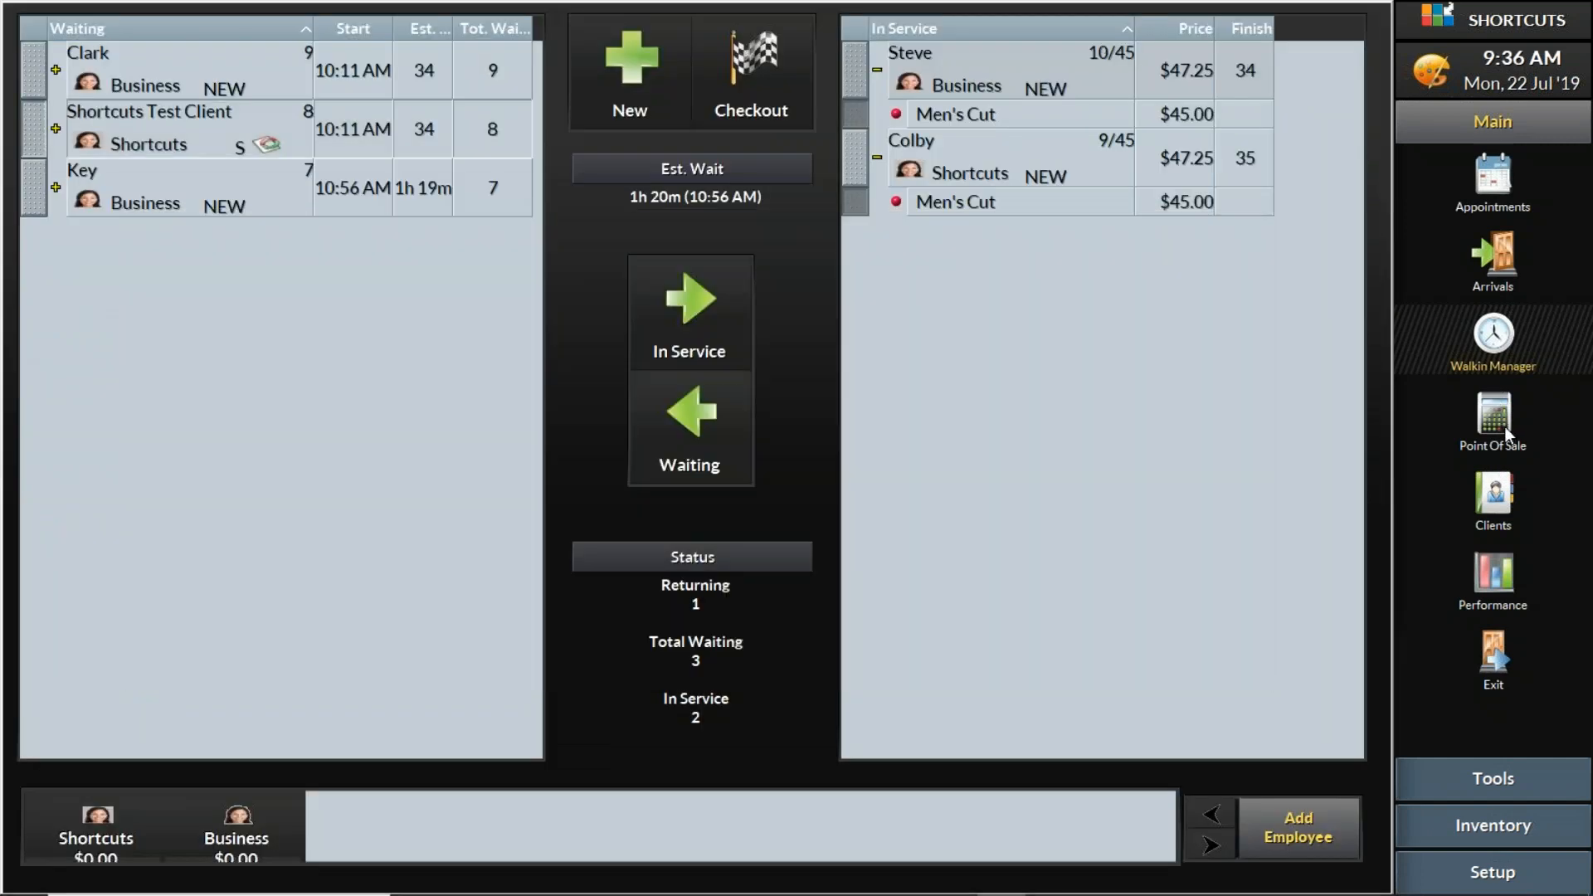
- Try to run Start Day from the Point Of Sale transactions, dismiss the message and leave the transactions
{"action": "left_click", "coordinate": [1505, 427]}
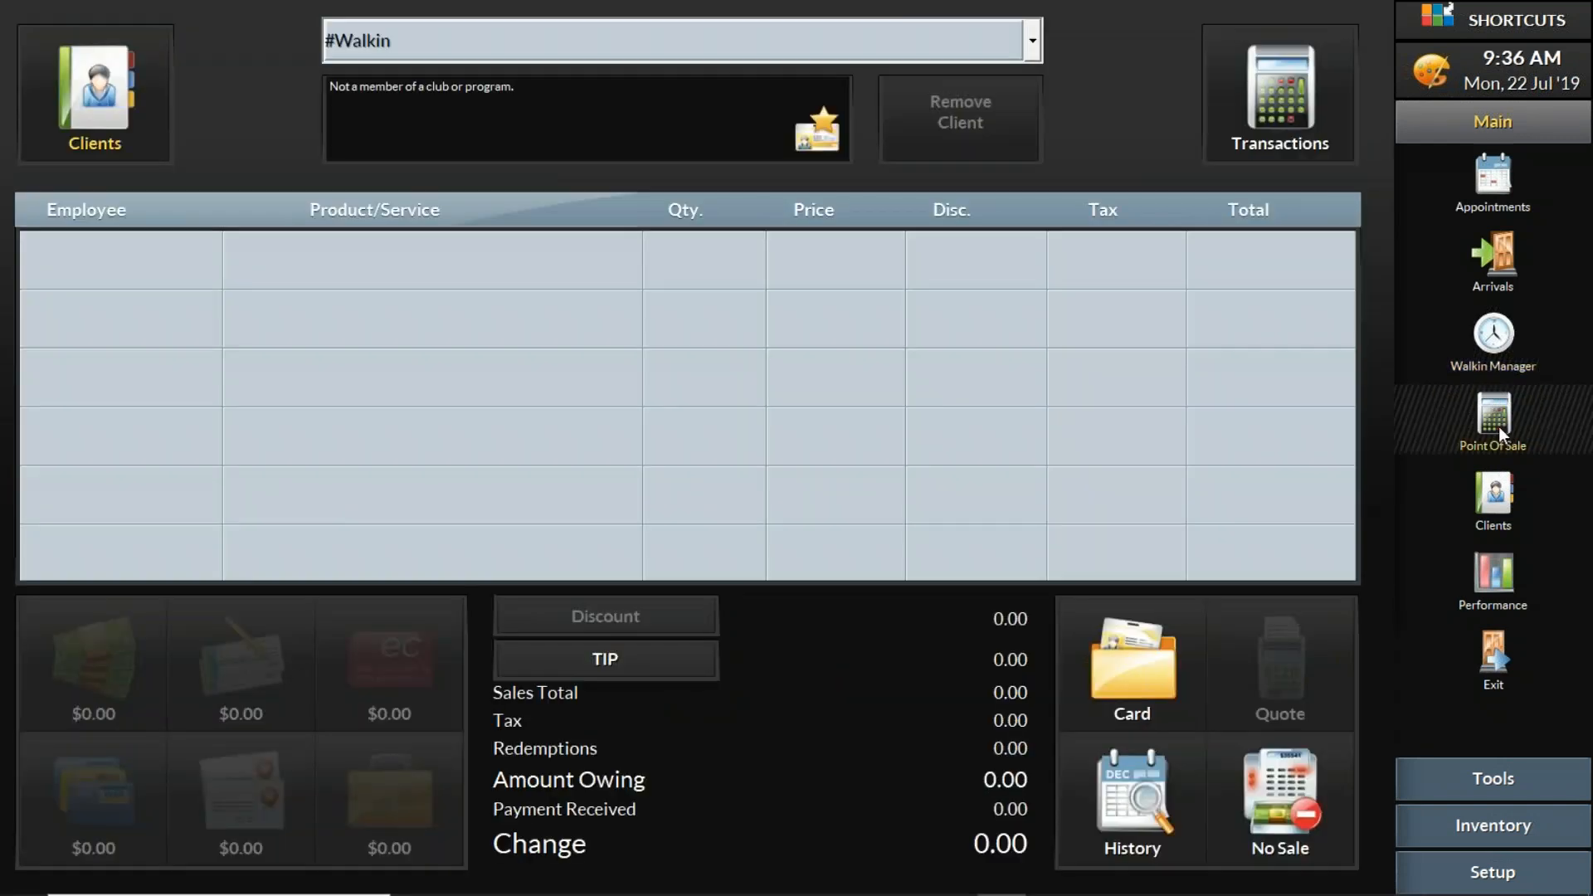
{"action": "left_click", "coordinate": [1322, 40]}
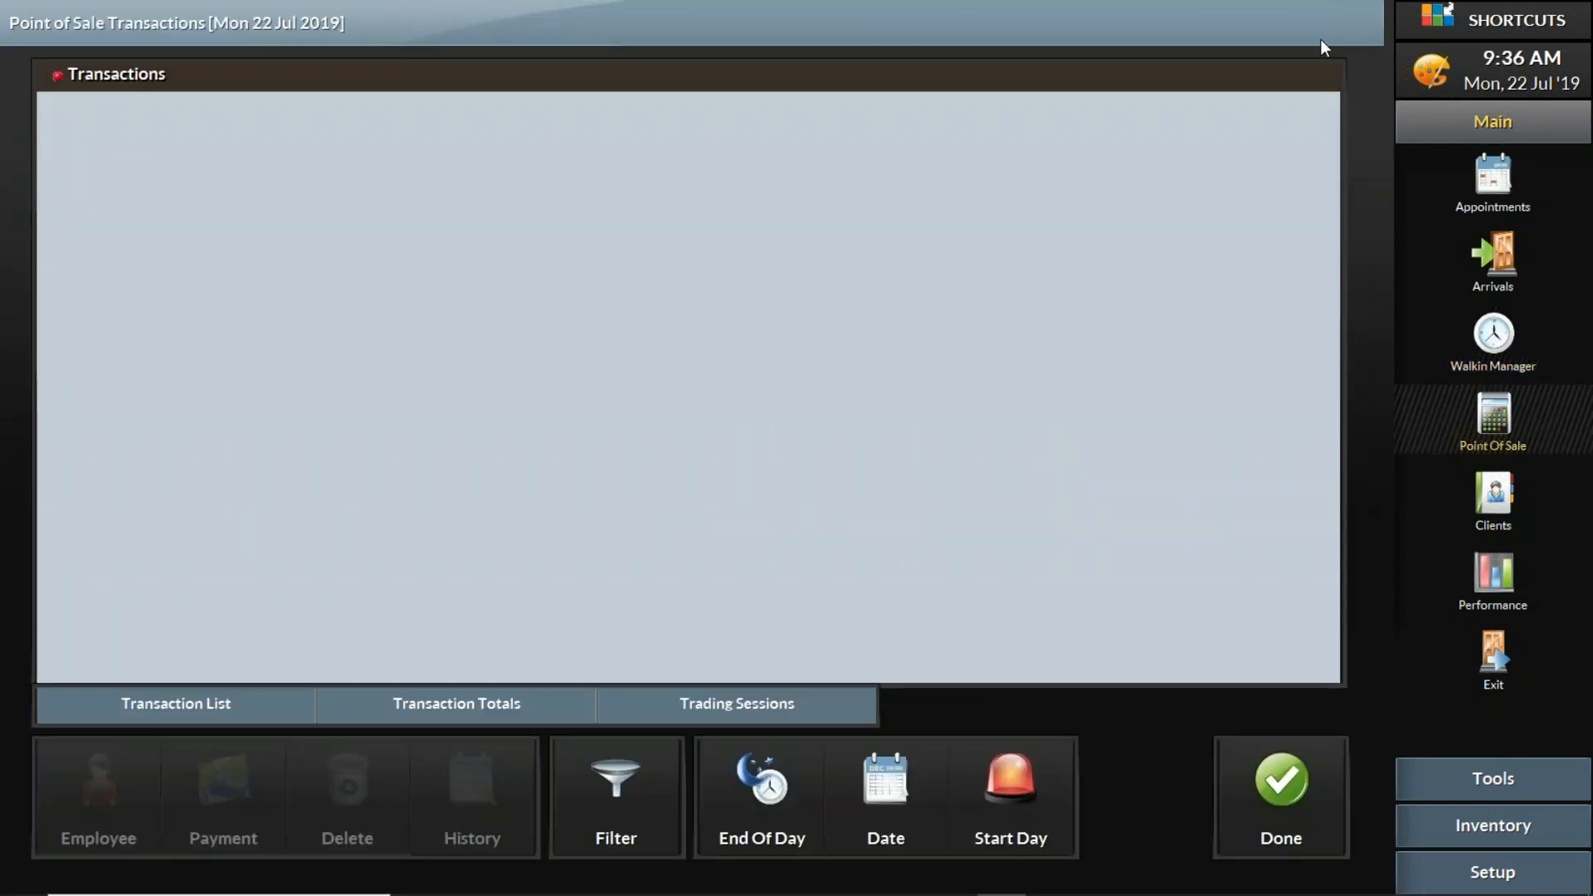
{"action": "left_click", "coordinate": [1051, 807]}
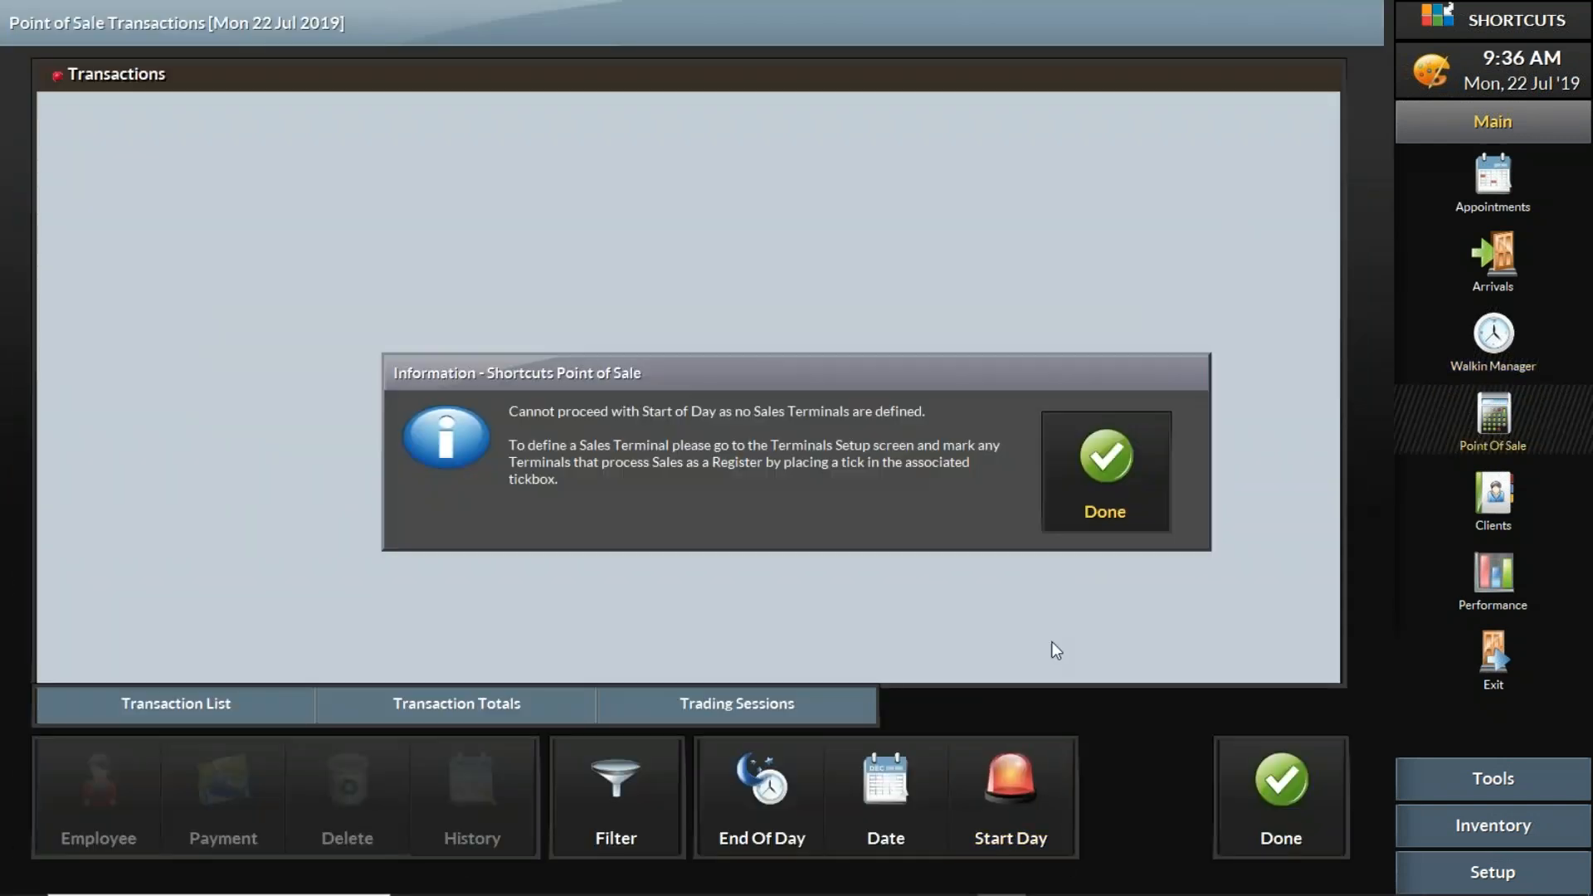
{"action": "left_click", "coordinate": [1123, 486]}
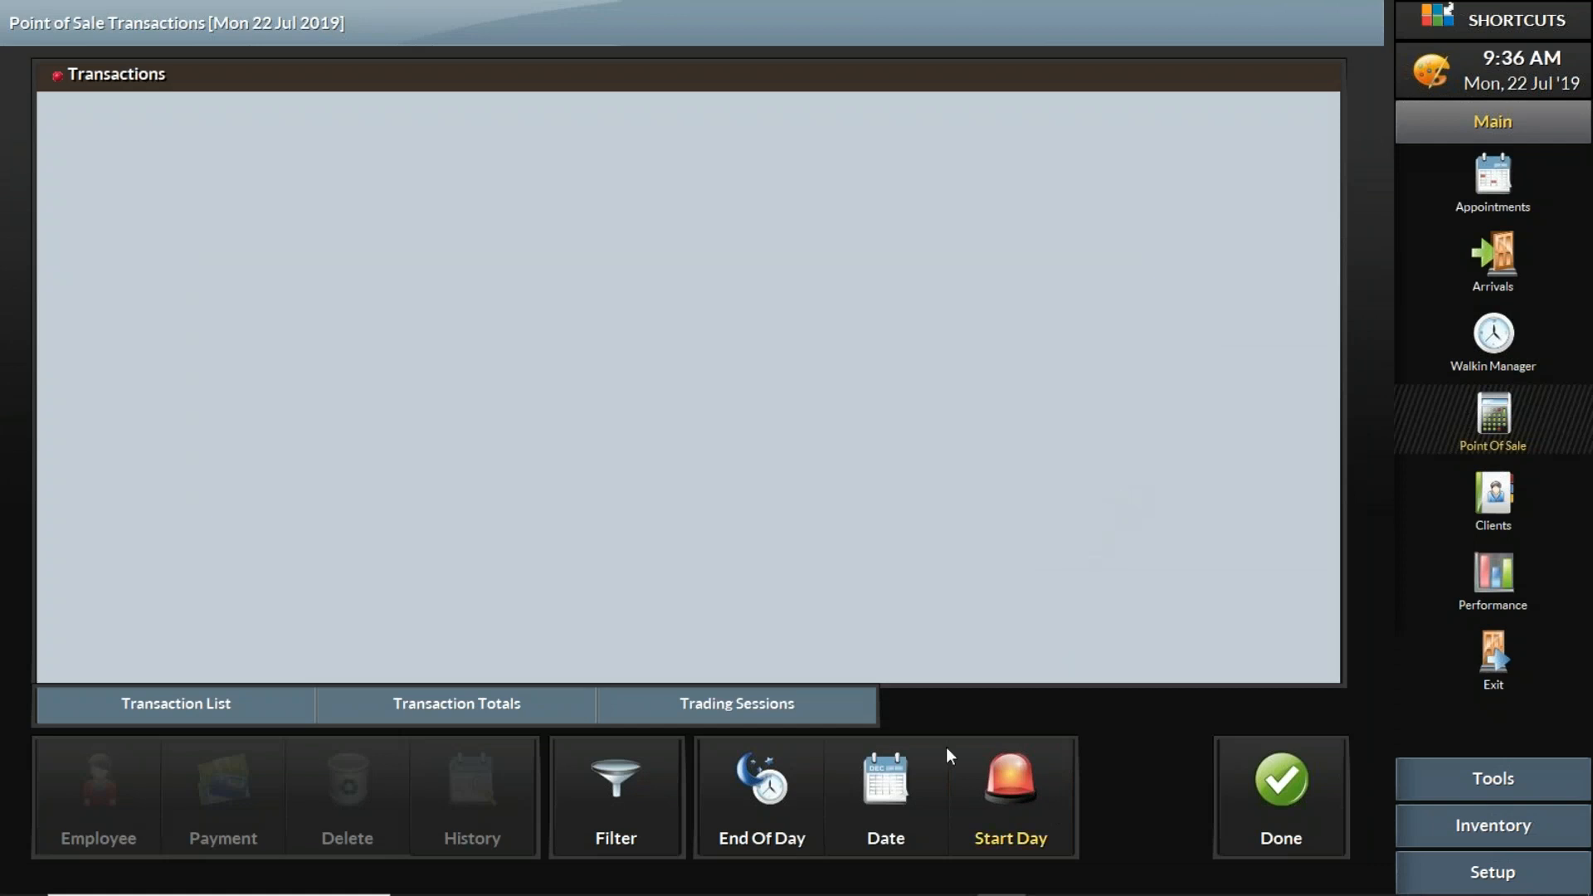
{"action": "left_click", "coordinate": [1273, 788]}
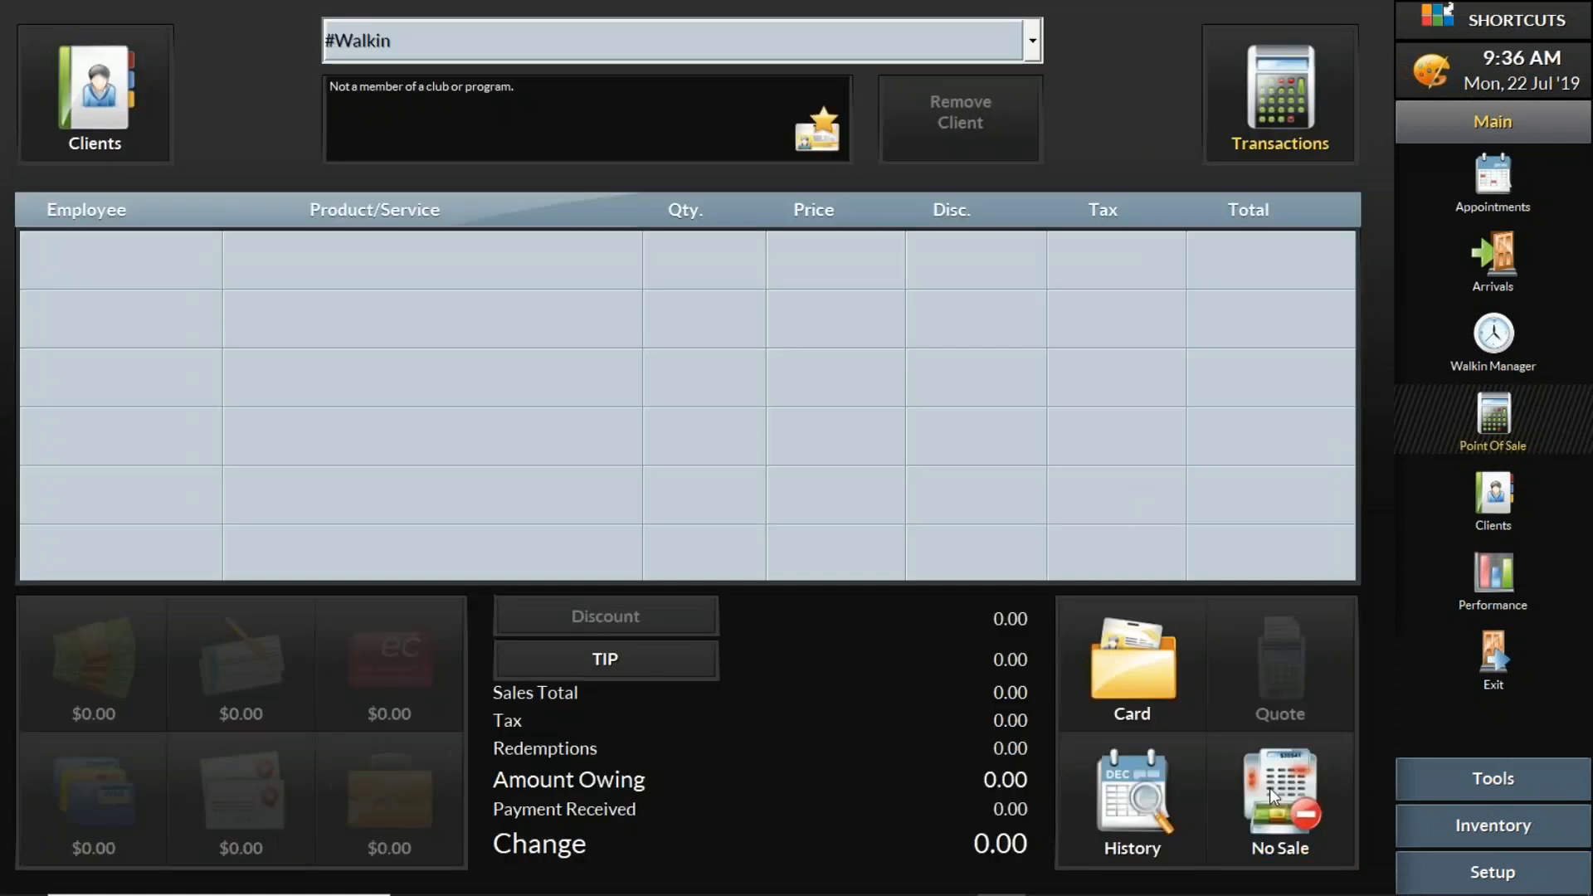
- Try to run End Of Day from the transactions, dismiss the error and return to the sale
{"action": "left_click", "coordinate": [1340, 44]}
{"action": "left_click", "coordinate": [750, 777]}
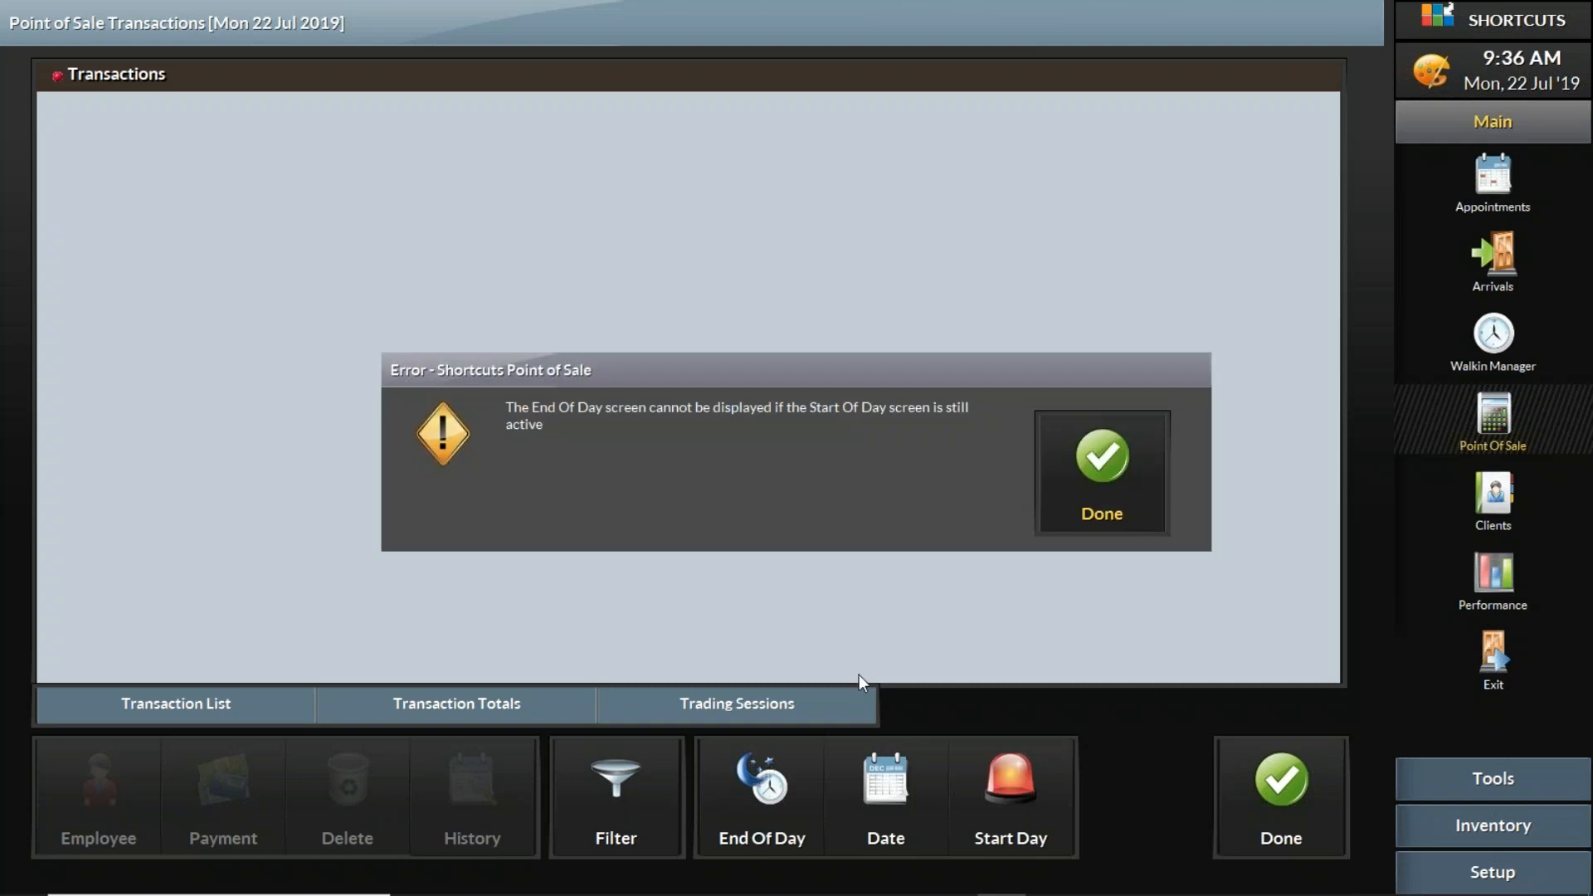
{"action": "left_click", "coordinate": [1108, 482]}
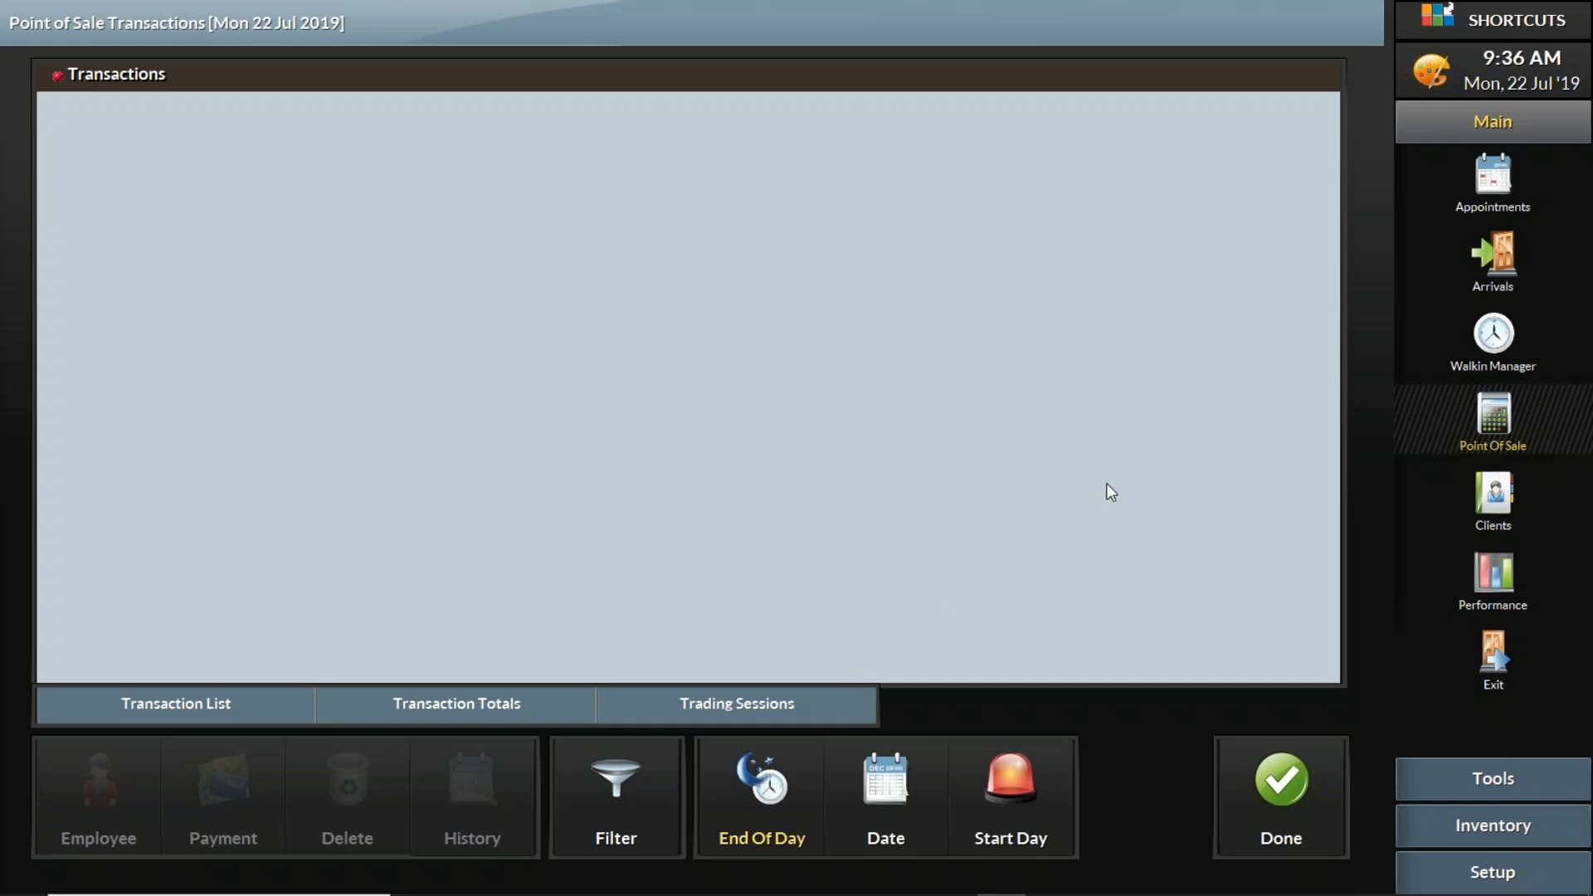
{"action": "left_click", "coordinate": [1285, 781]}
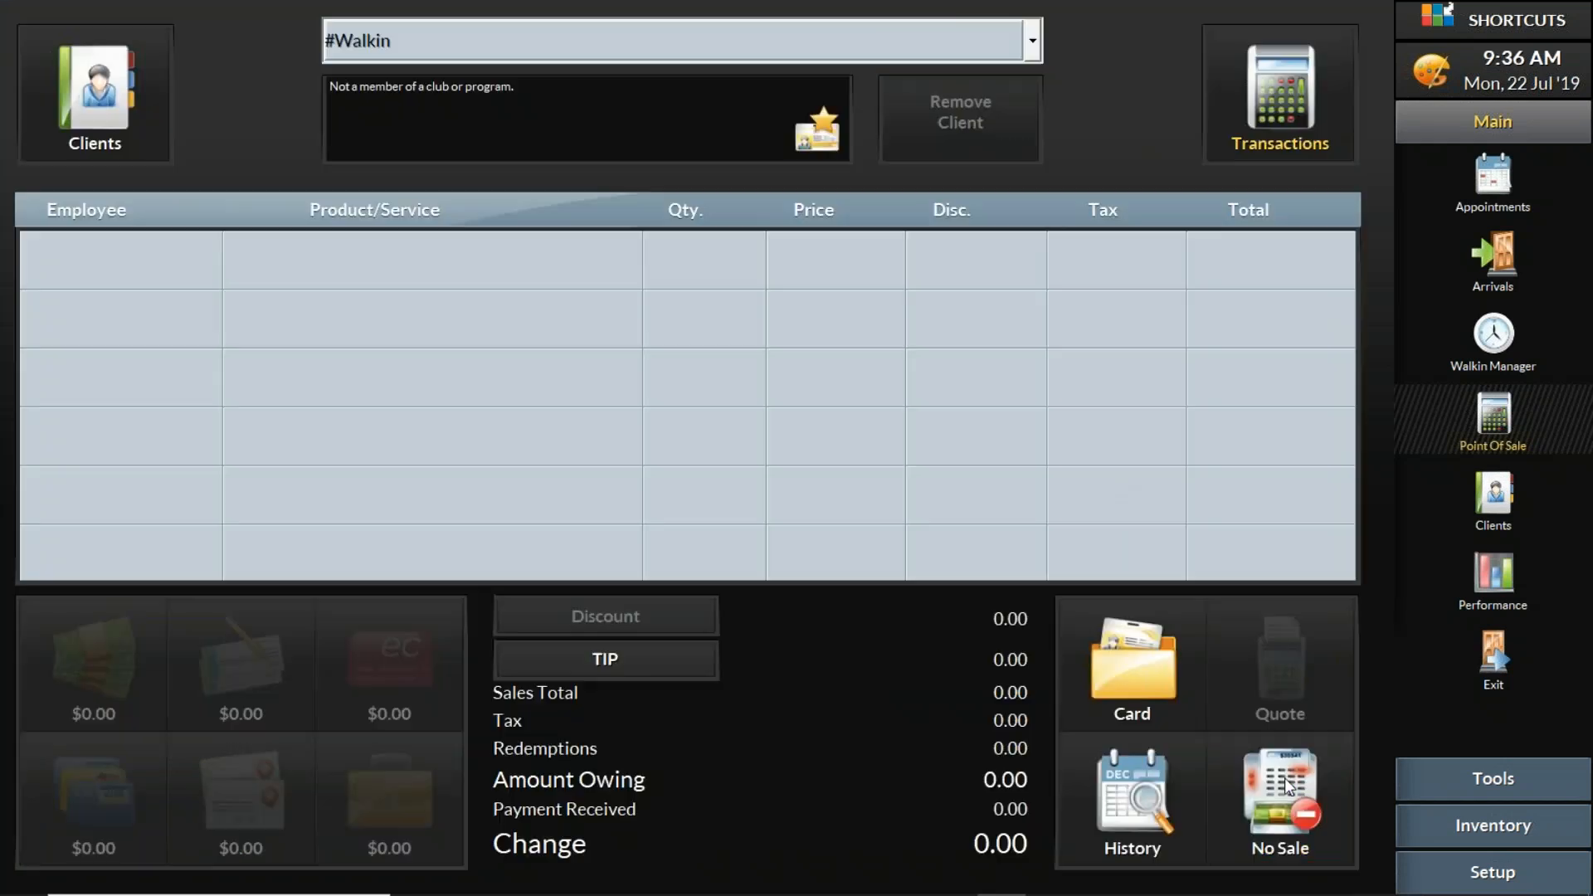
- Try Start Day again from the transactions and dismiss the message
{"action": "left_click", "coordinate": [1324, 58]}
{"action": "left_click", "coordinate": [1014, 770]}
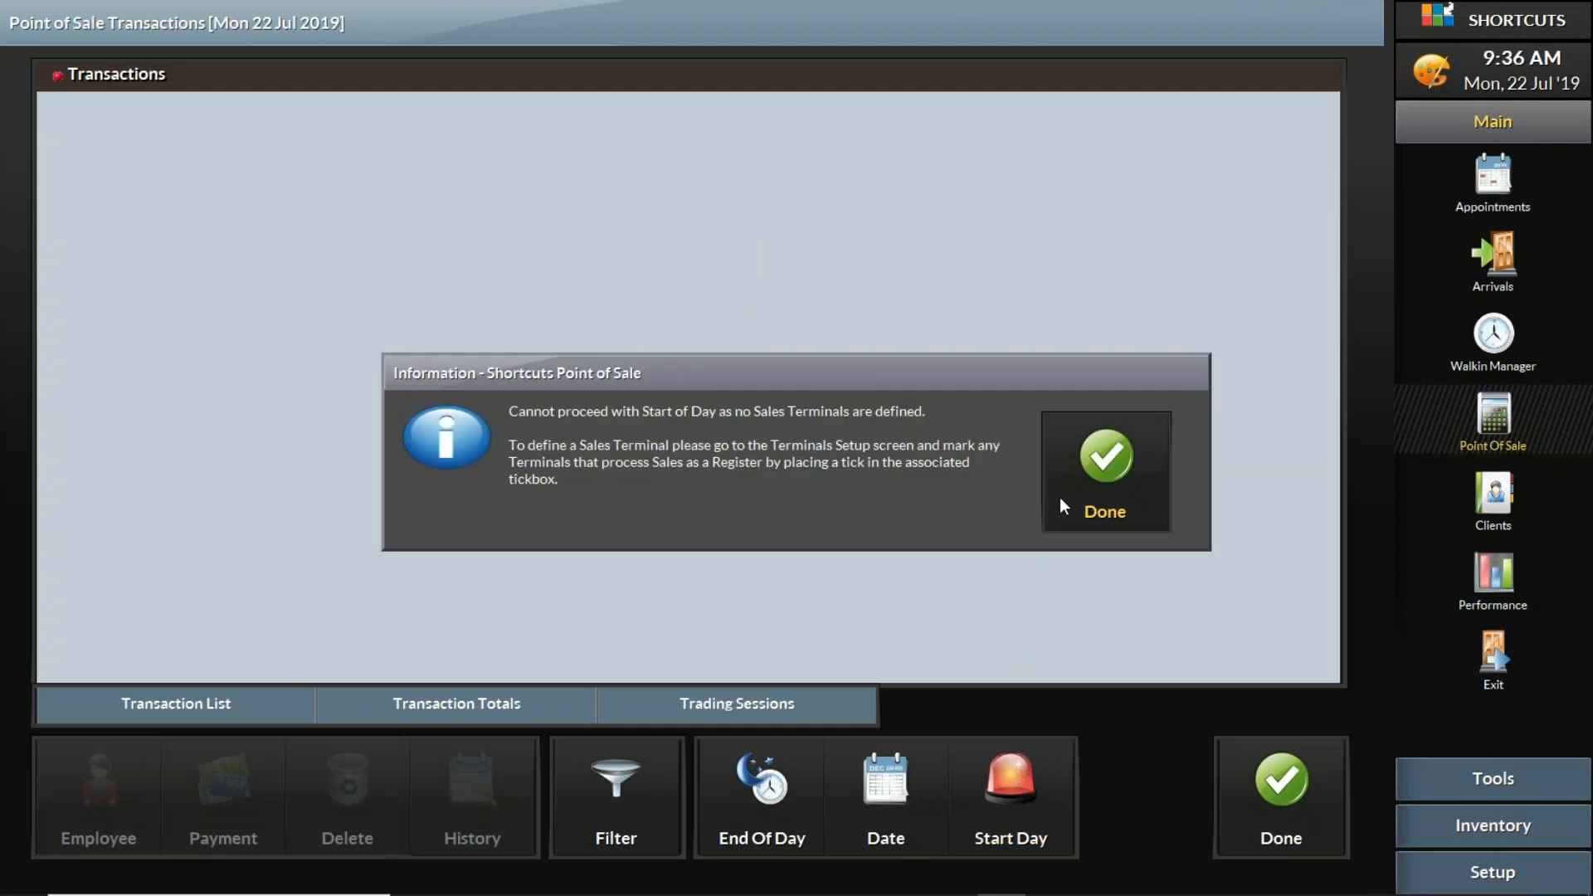
{"action": "left_click", "coordinate": [1089, 468]}
- In the terminal configuration, show inactive terminals, set SCNCEDU2 to Active and Must Logon, save, and leave the transactions
{"action": "left_click", "coordinate": [1415, 863]}
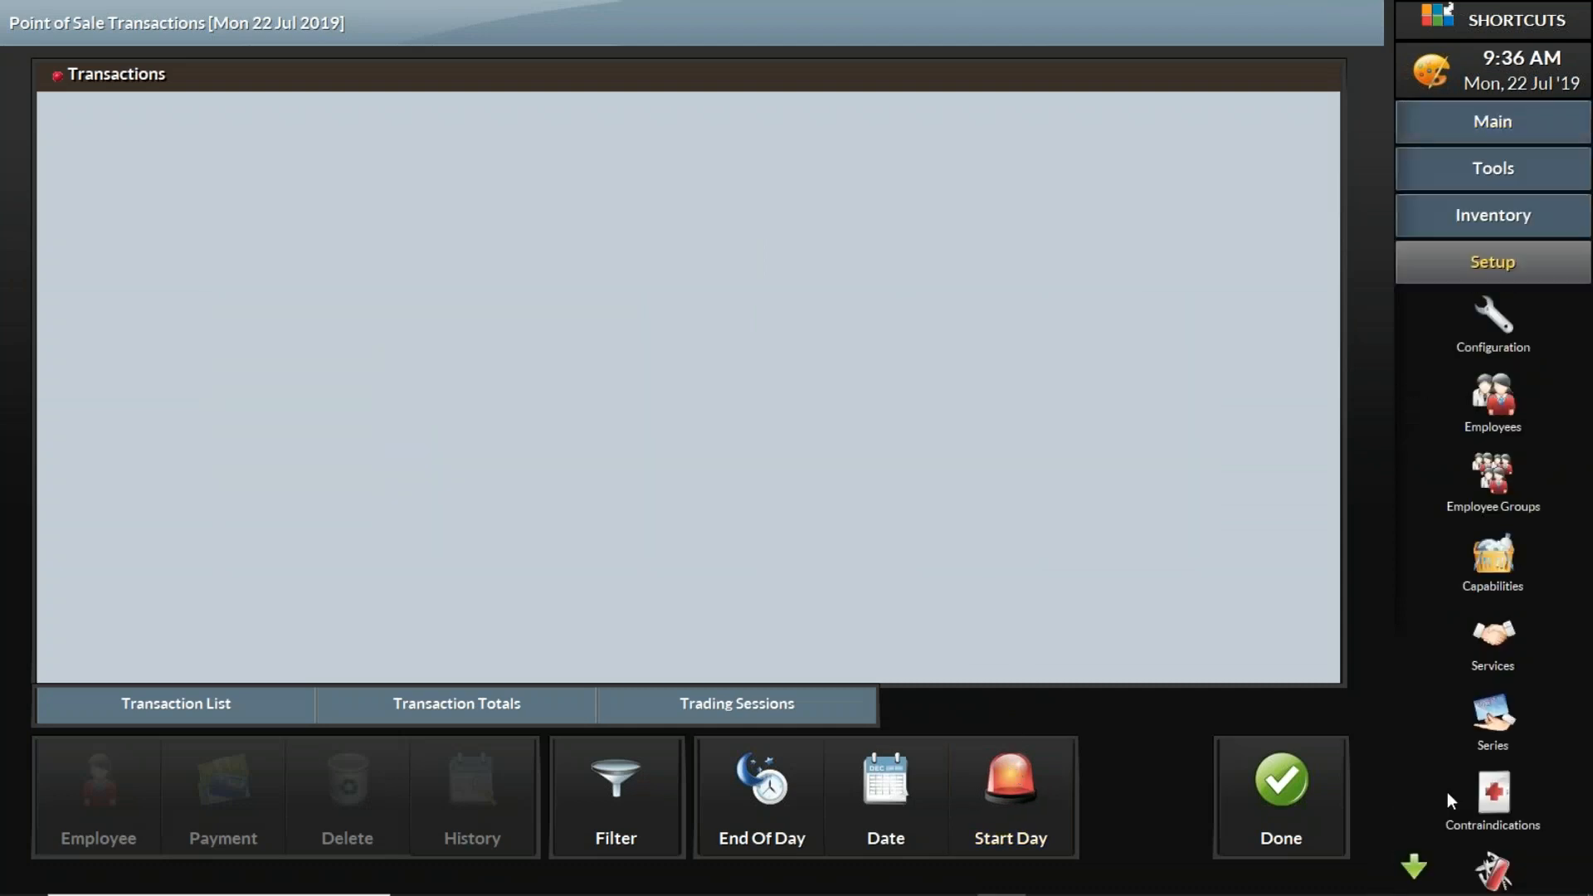
{"action": "left_click", "coordinate": [1507, 327]}
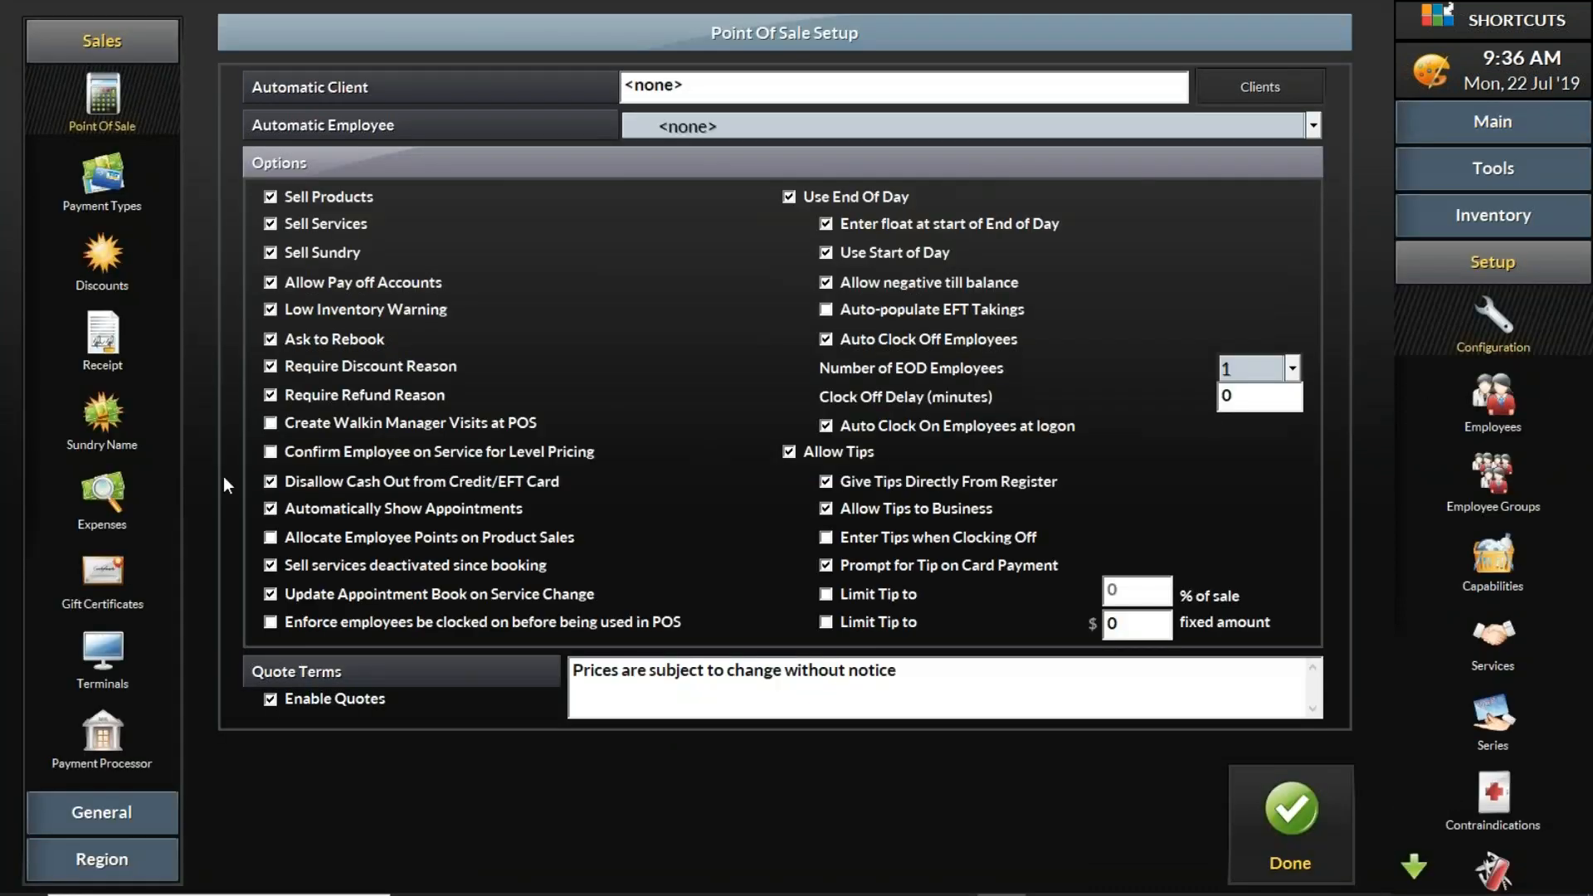
{"action": "left_click", "coordinate": [91, 674]}
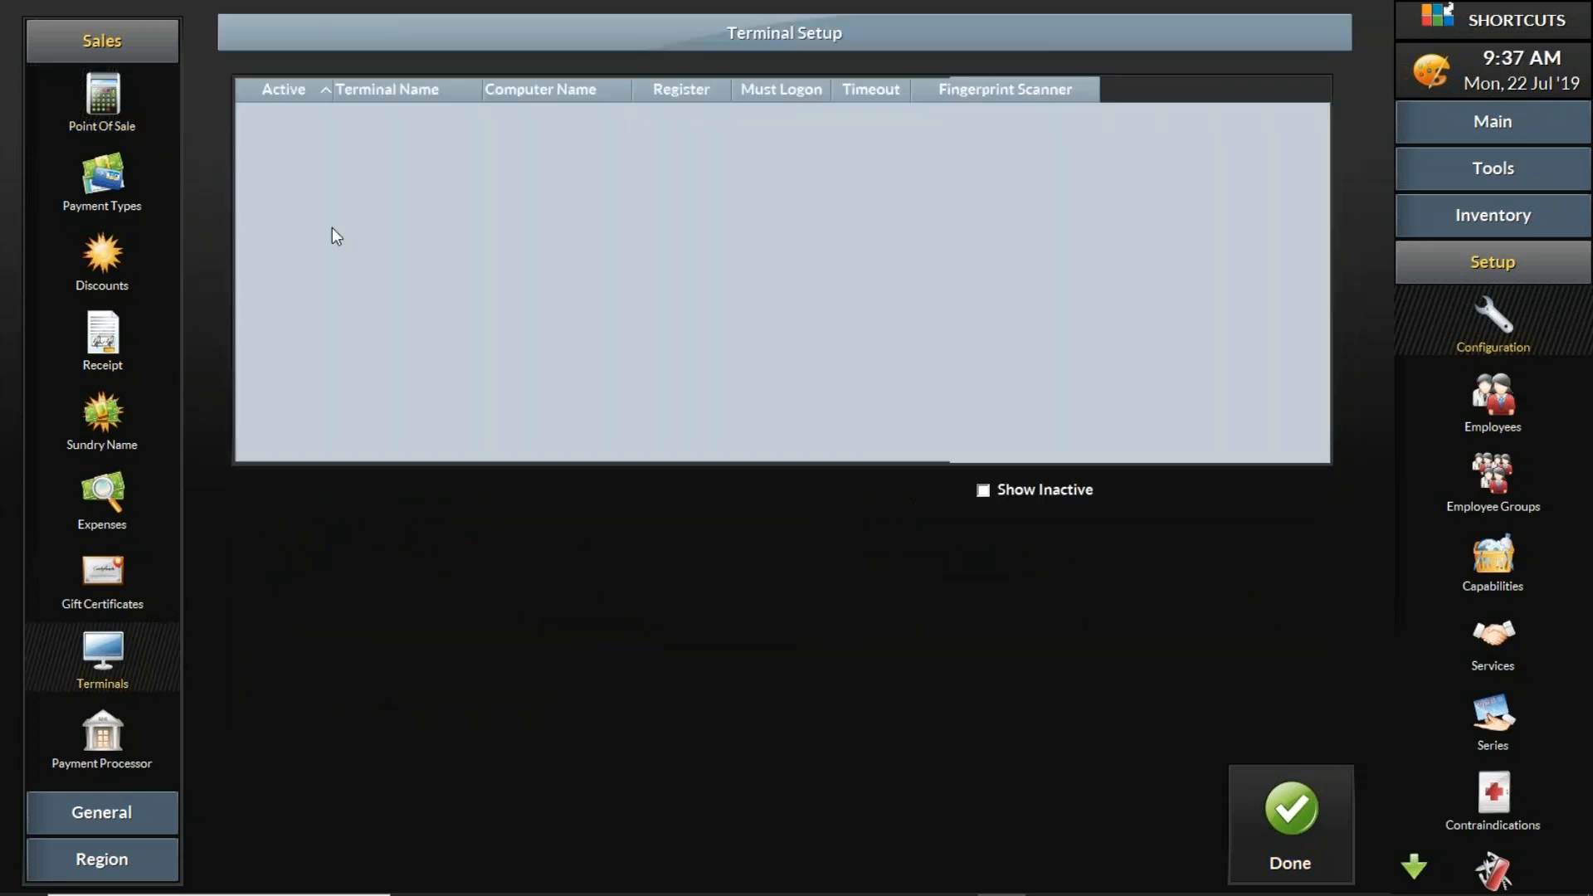
{"action": "left_click", "coordinate": [1024, 487]}
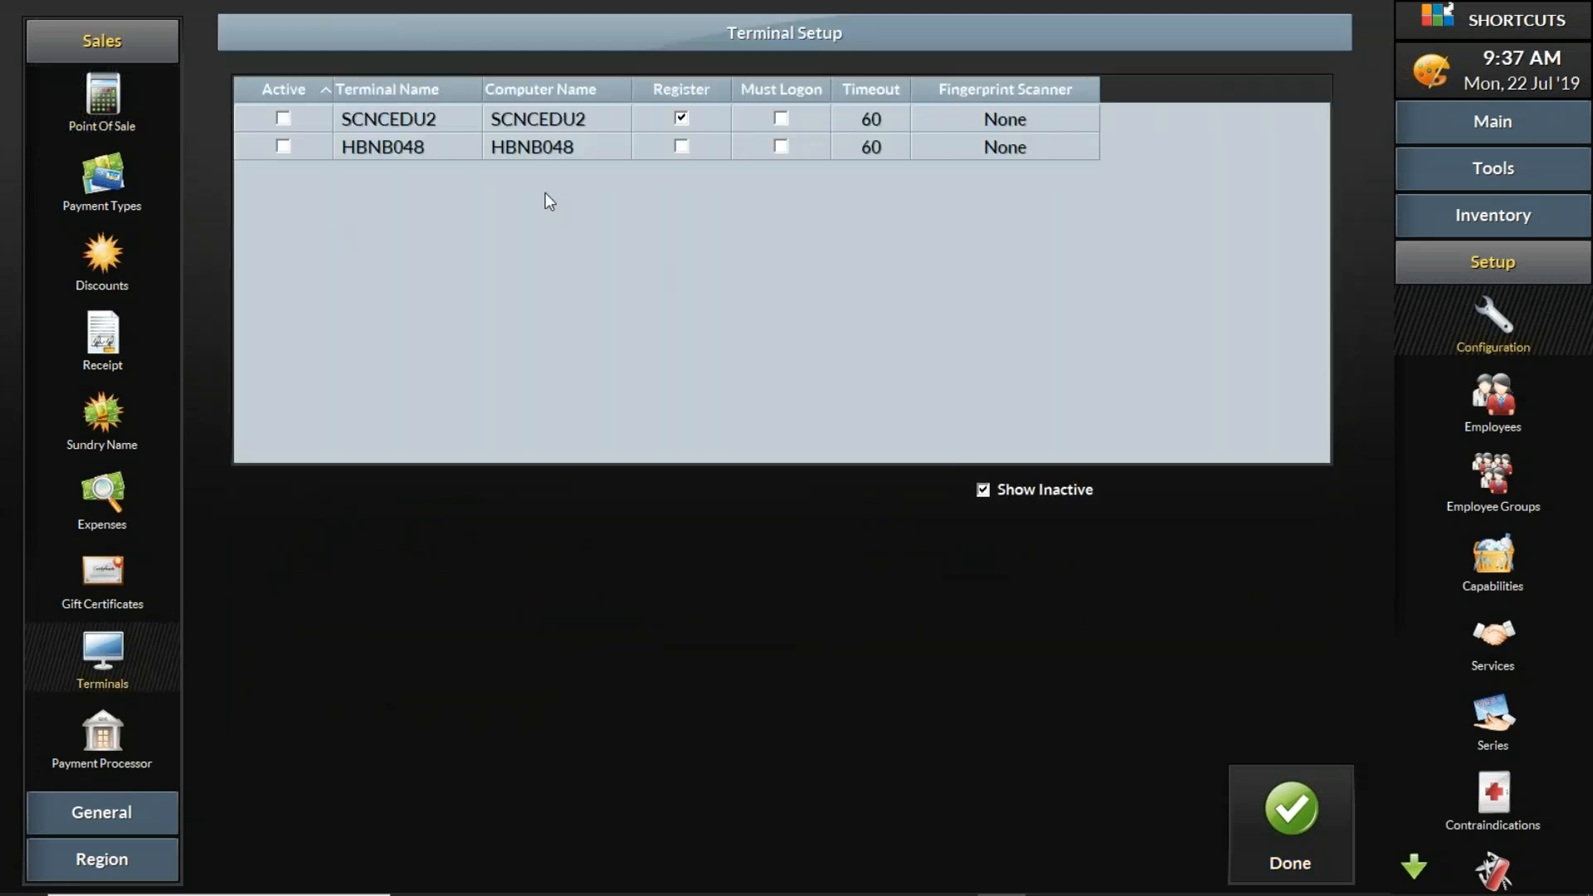
{"action": "left_click", "coordinate": [282, 120]}
{"action": "left_click", "coordinate": [1286, 805]}
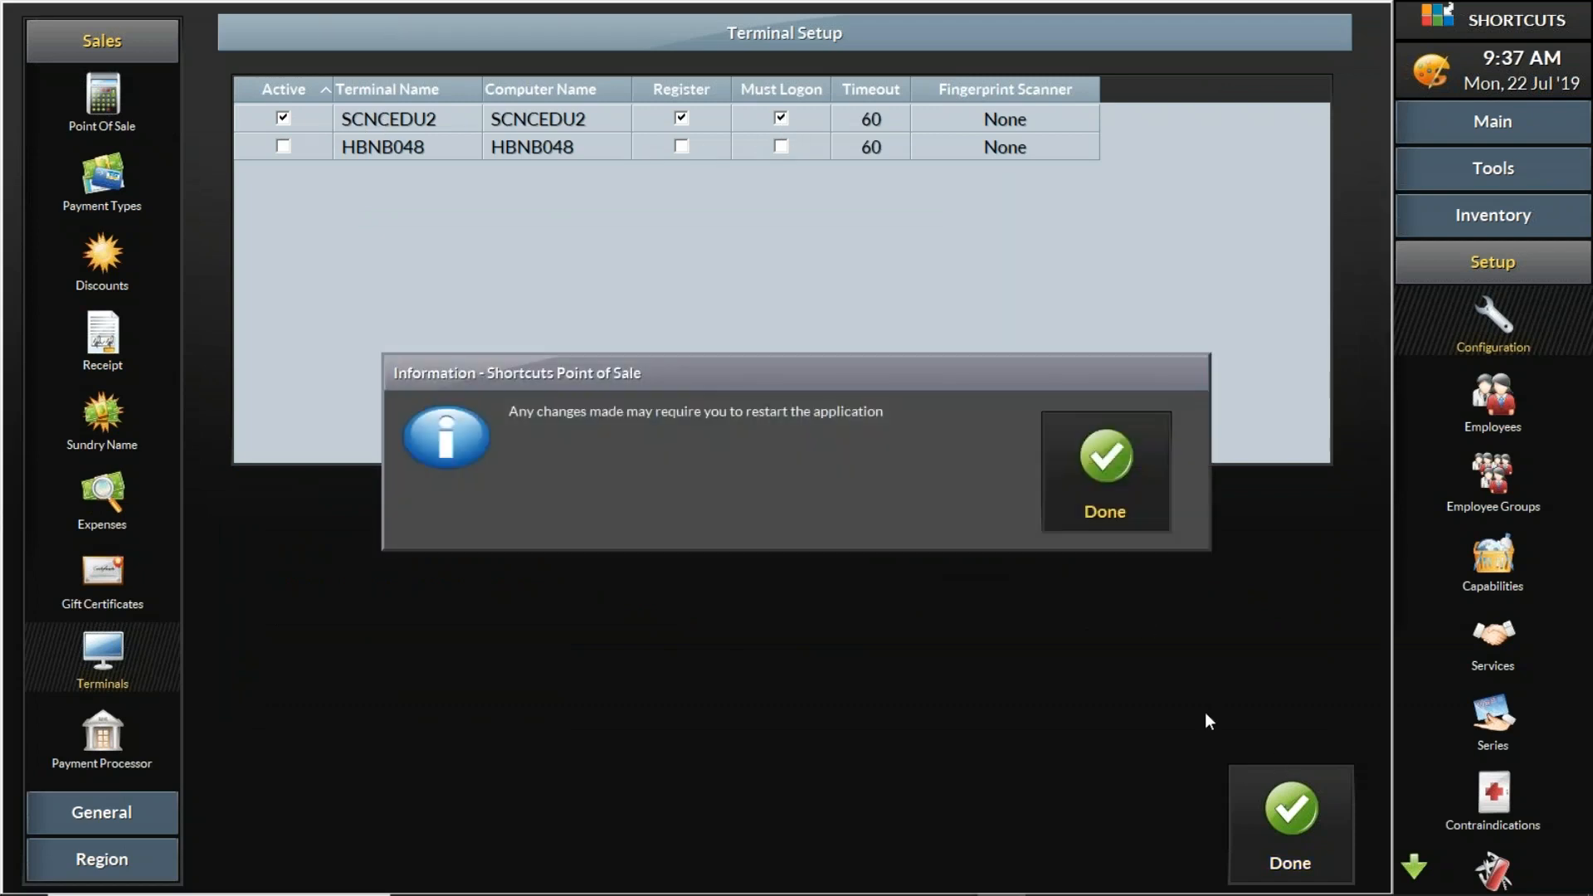
{"action": "left_click", "coordinate": [1094, 487]}
{"action": "left_click", "coordinate": [1275, 807]}
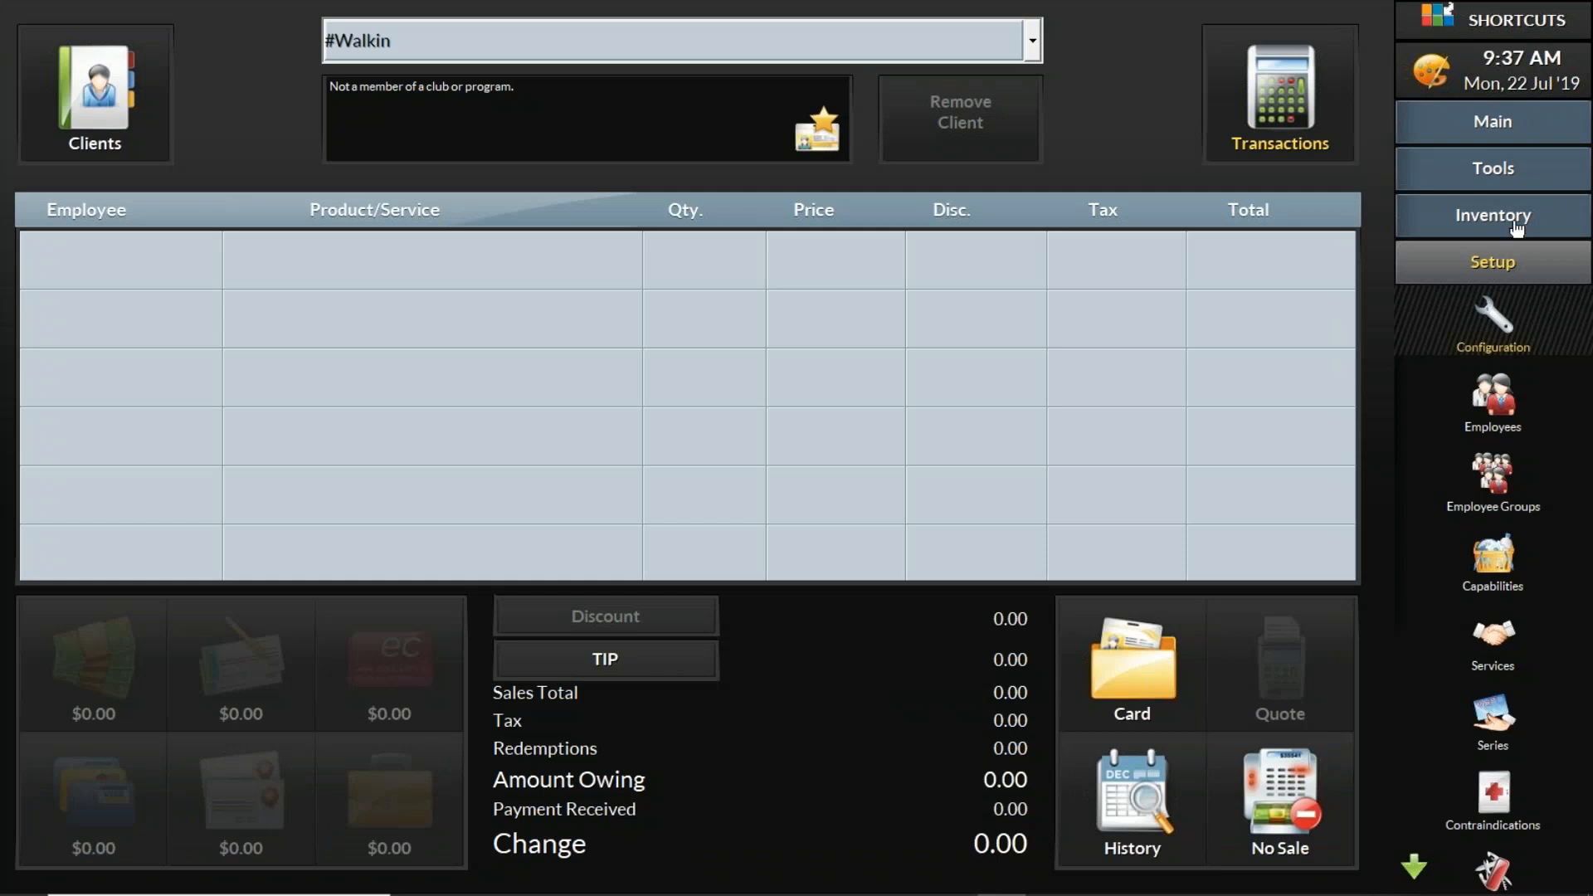
- Run Start Day from the Point Of Sale transactions and enter 100 as the previous drawer value for register SCNCEDU2
{"action": "left_click", "coordinate": [1517, 125]}
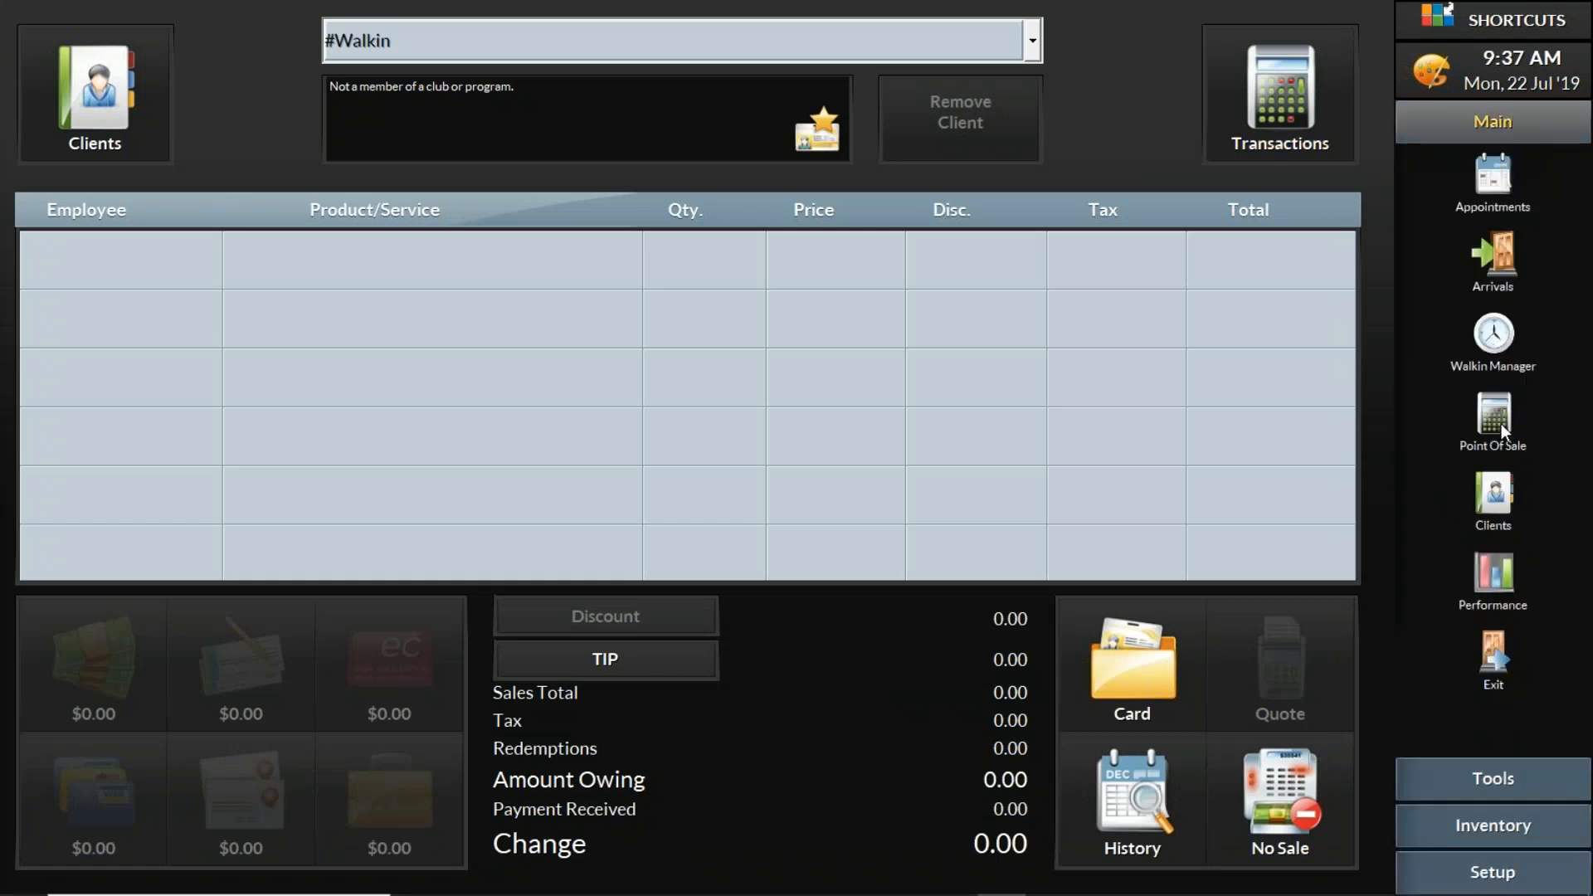
{"action": "left_click", "coordinate": [1307, 34]}
{"action": "left_click", "coordinate": [1022, 800]}
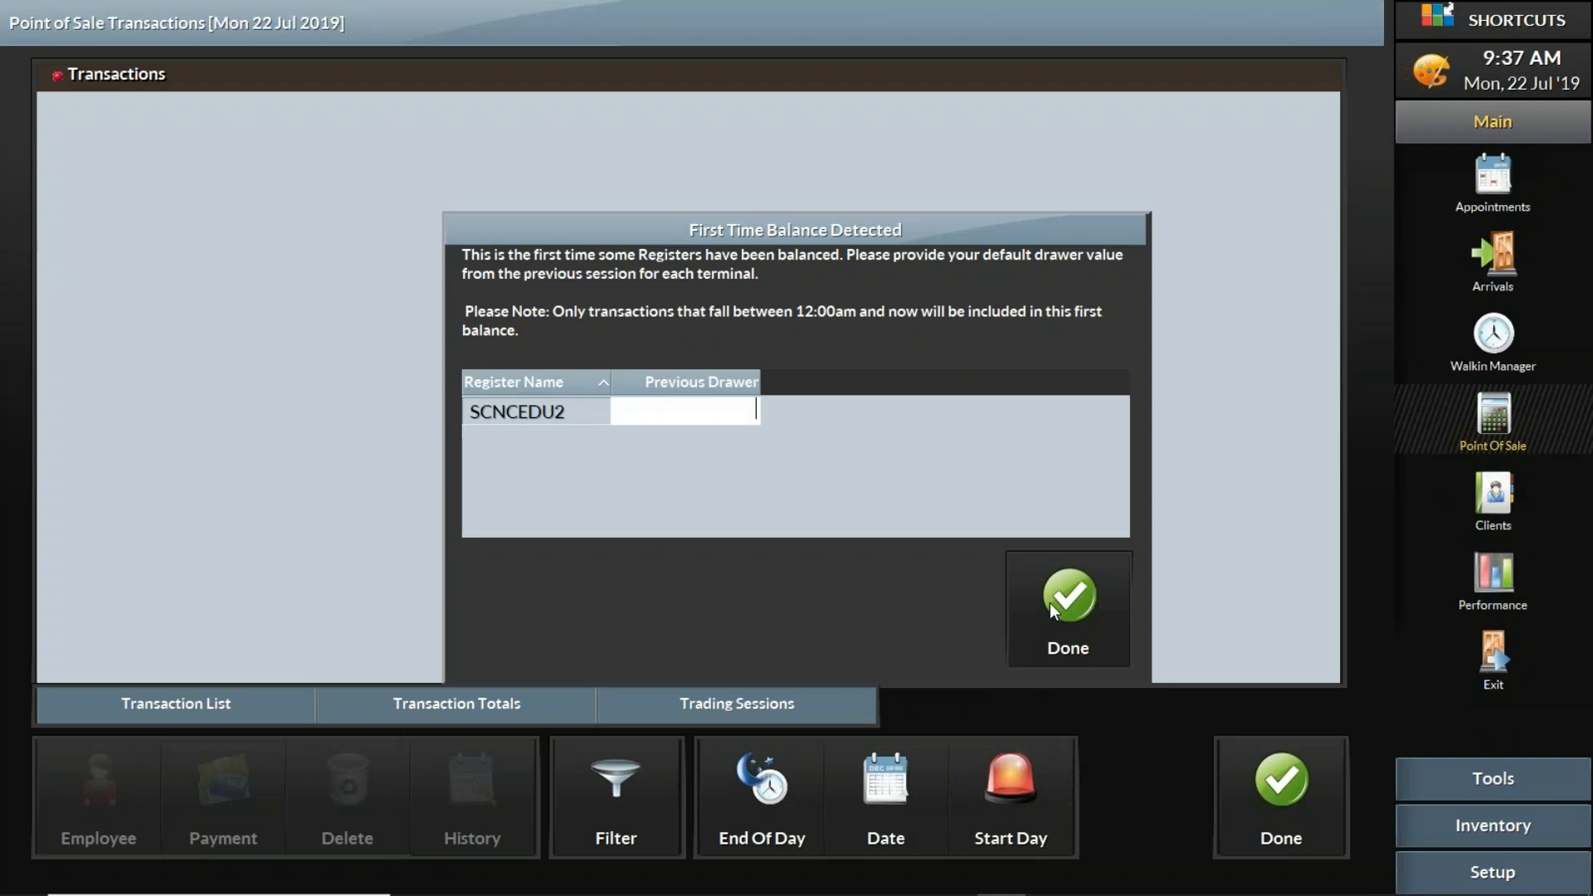
{"action": "type", "text": "100"}
{"action": "left_click", "coordinate": [1097, 605]}
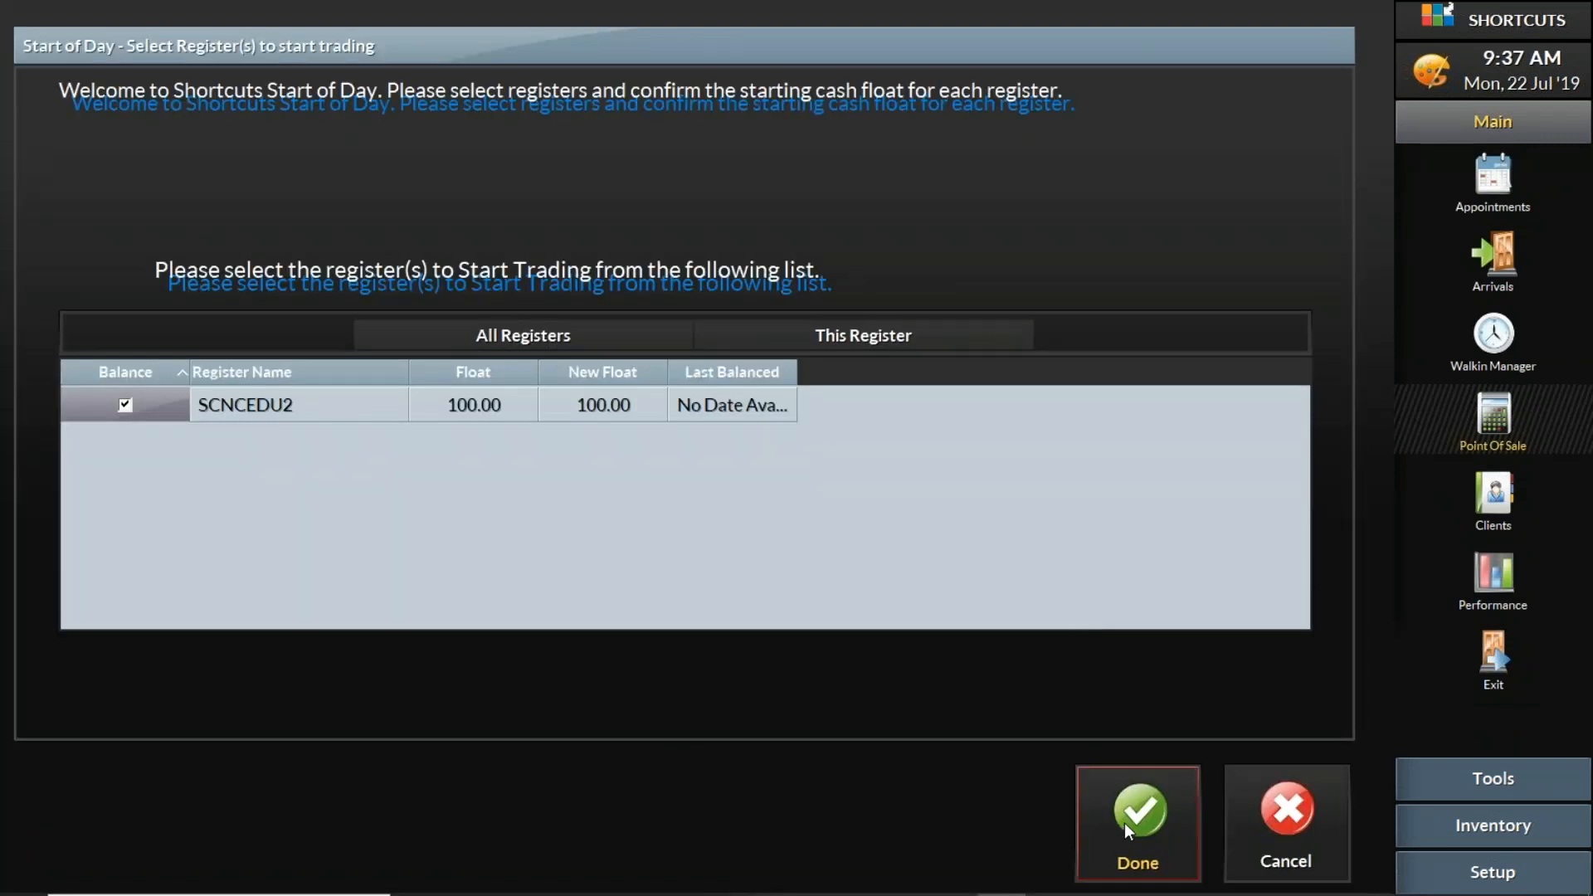
- Confirm SCNCEDU2 for trading with "Float" as the float adjustment reason, close the transactions and return to the Walkin Manager
{"action": "left_click", "coordinate": [1123, 821]}
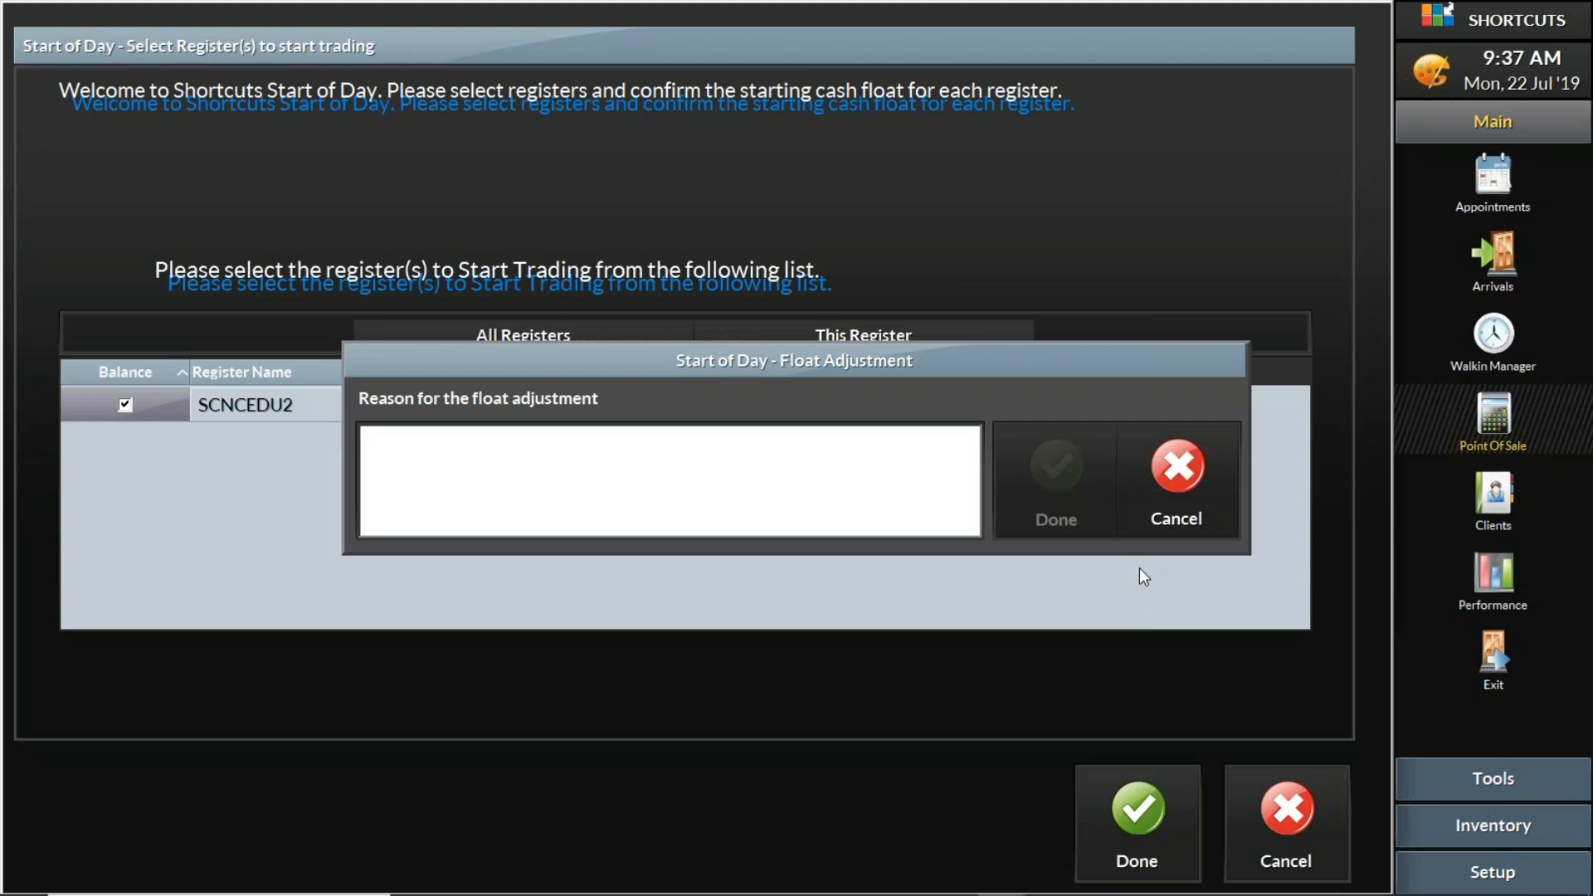
{"action": "type", "text": "Float"}
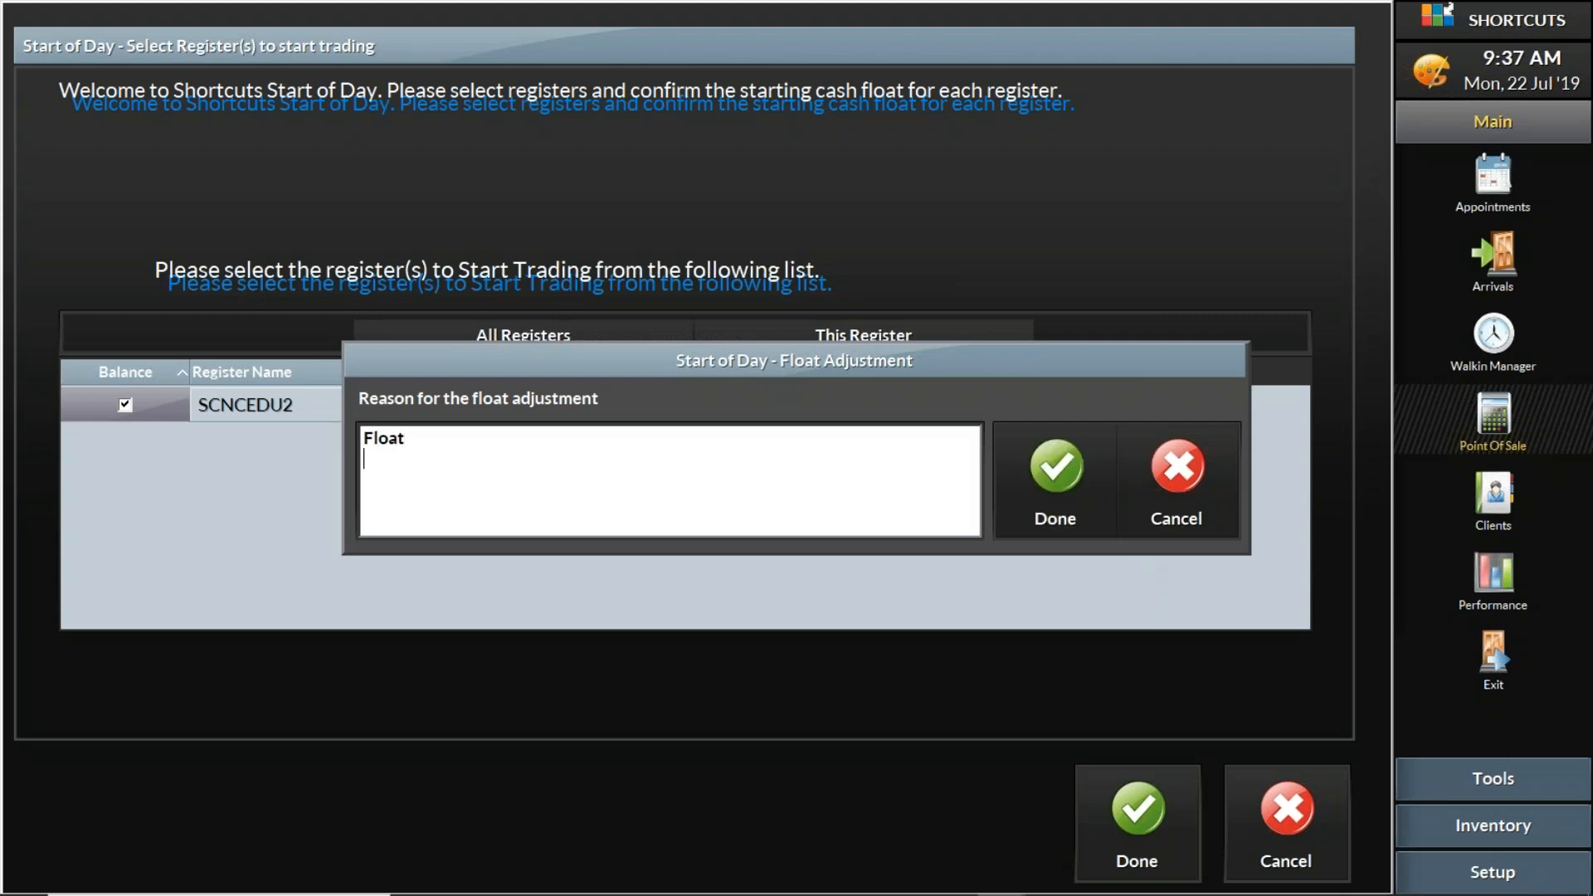
{"action": "left_click", "coordinate": [1080, 456]}
{"action": "left_click", "coordinate": [1297, 780]}
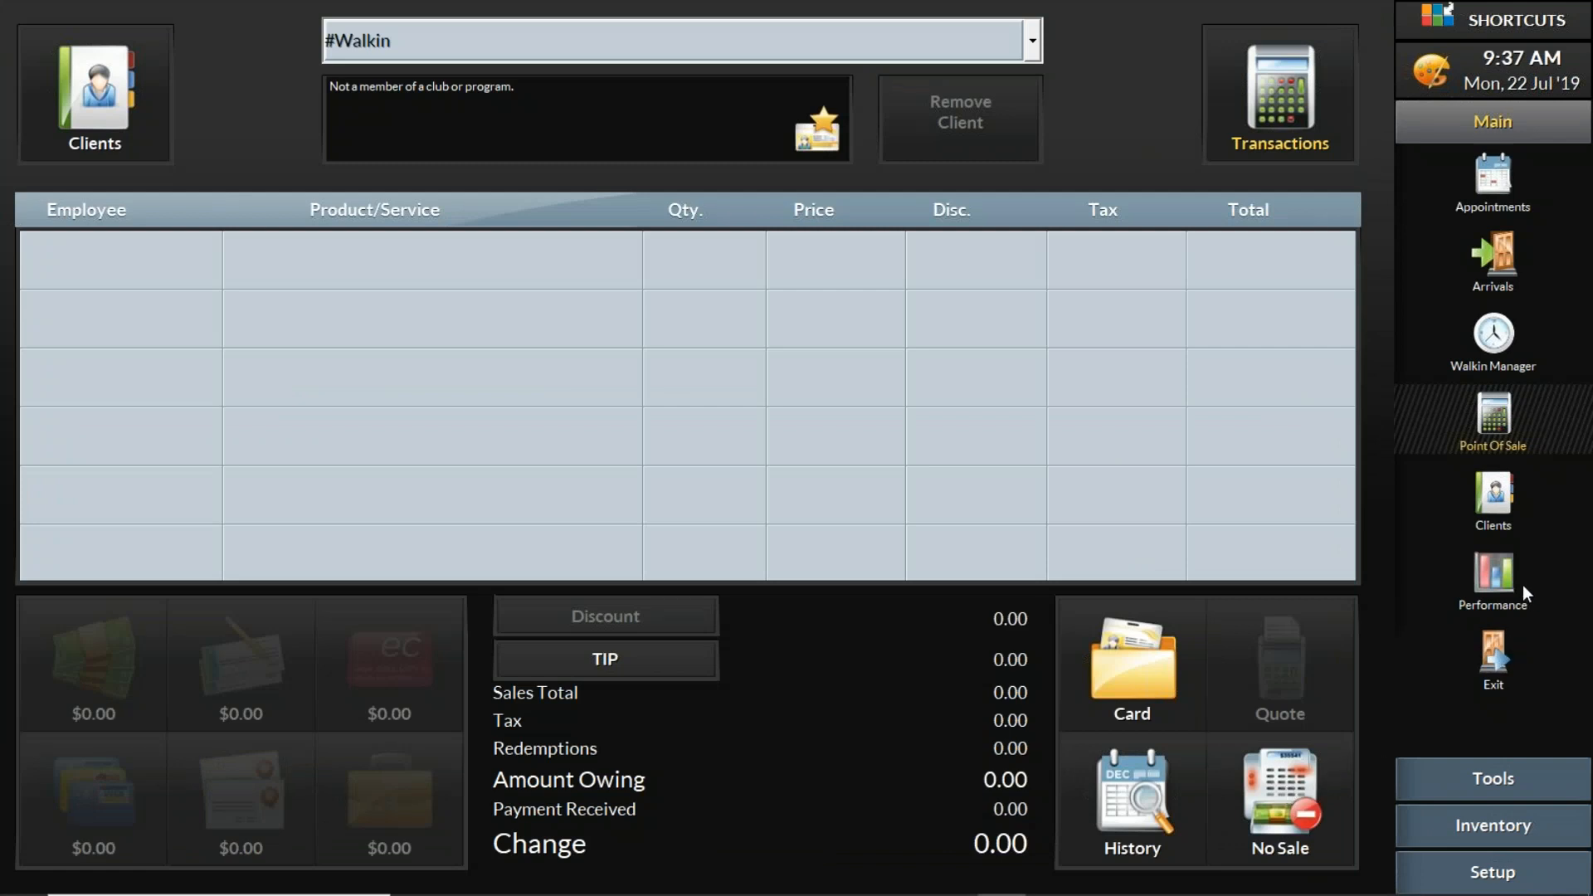
{"action": "left_click", "coordinate": [1515, 331]}
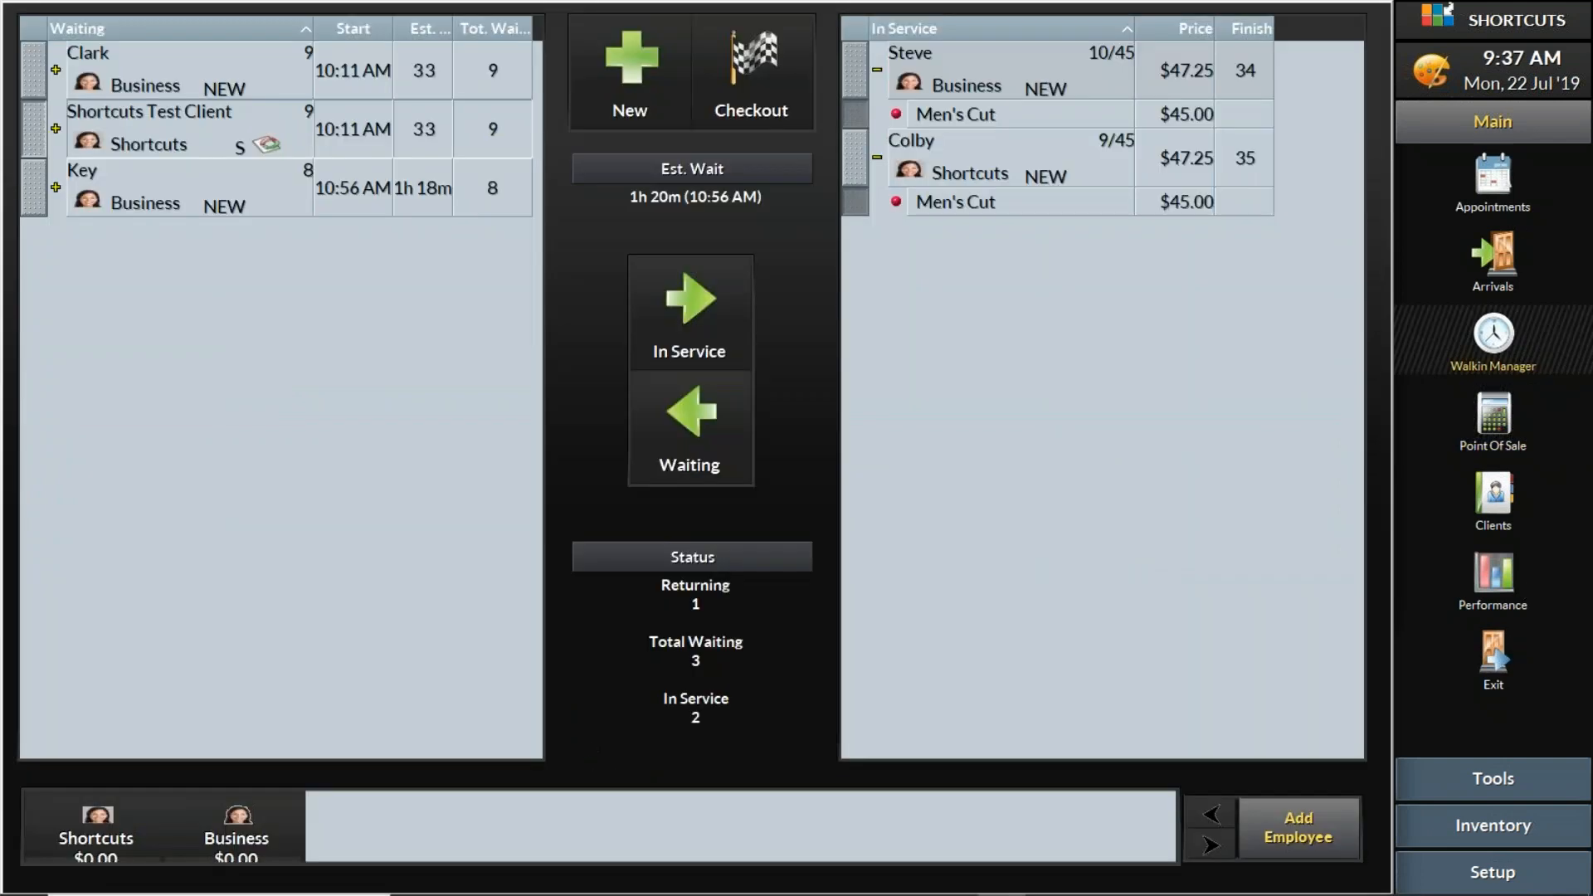
- Switch to PowerPoint, start the slide show from the "Save client visit details" slide and advance to "Modify a Group in POS"
{"action": "mouse_move", "coordinate": [1094, 886]}
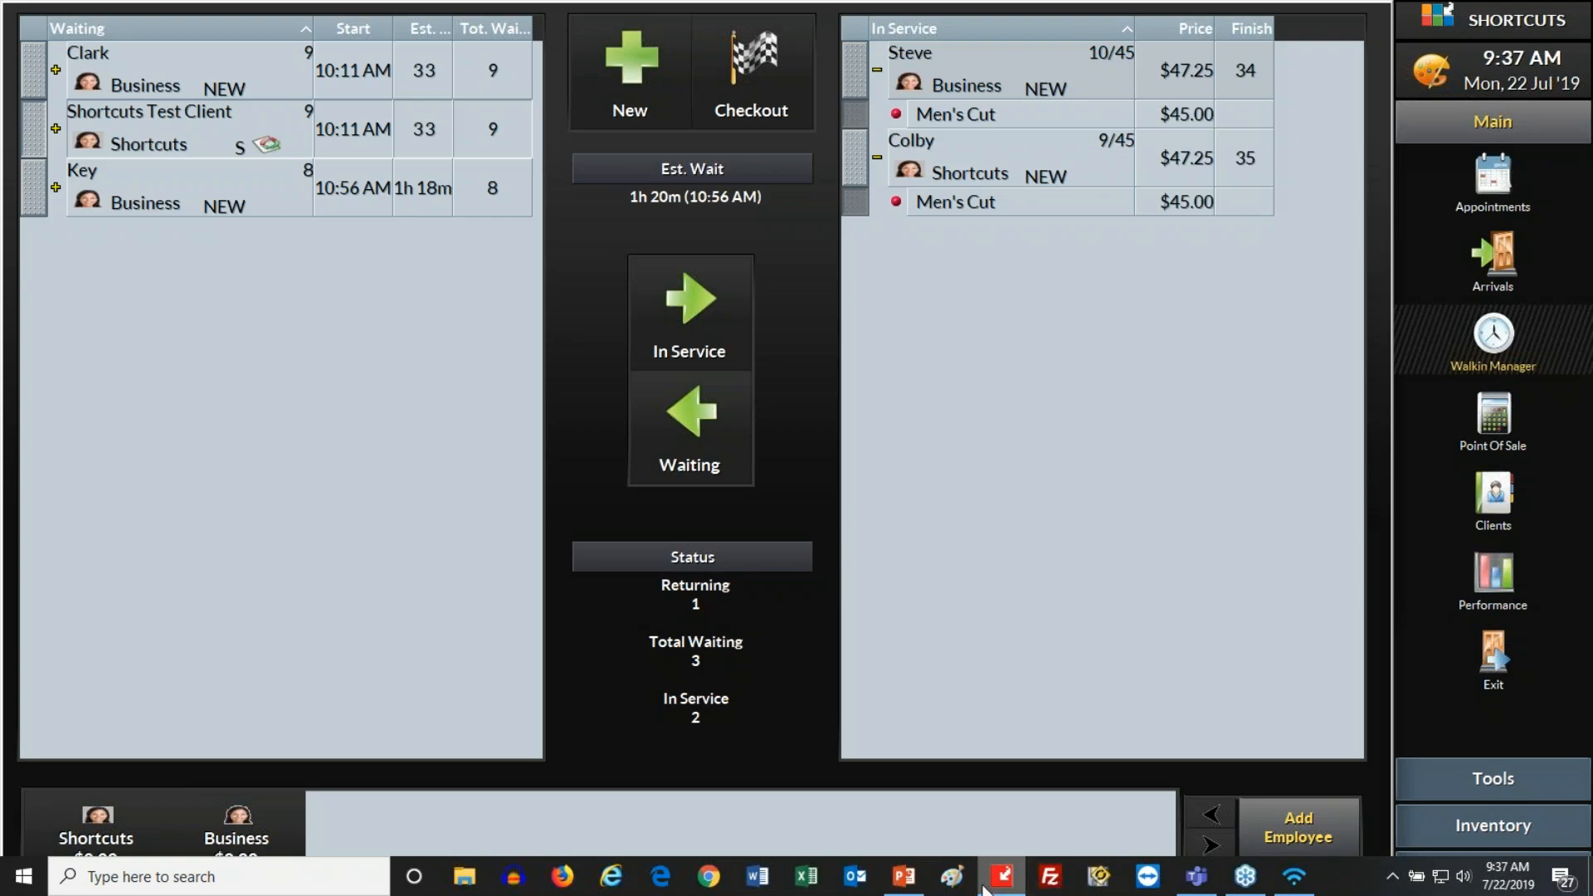
{"action": "left_click", "coordinate": [907, 878]}
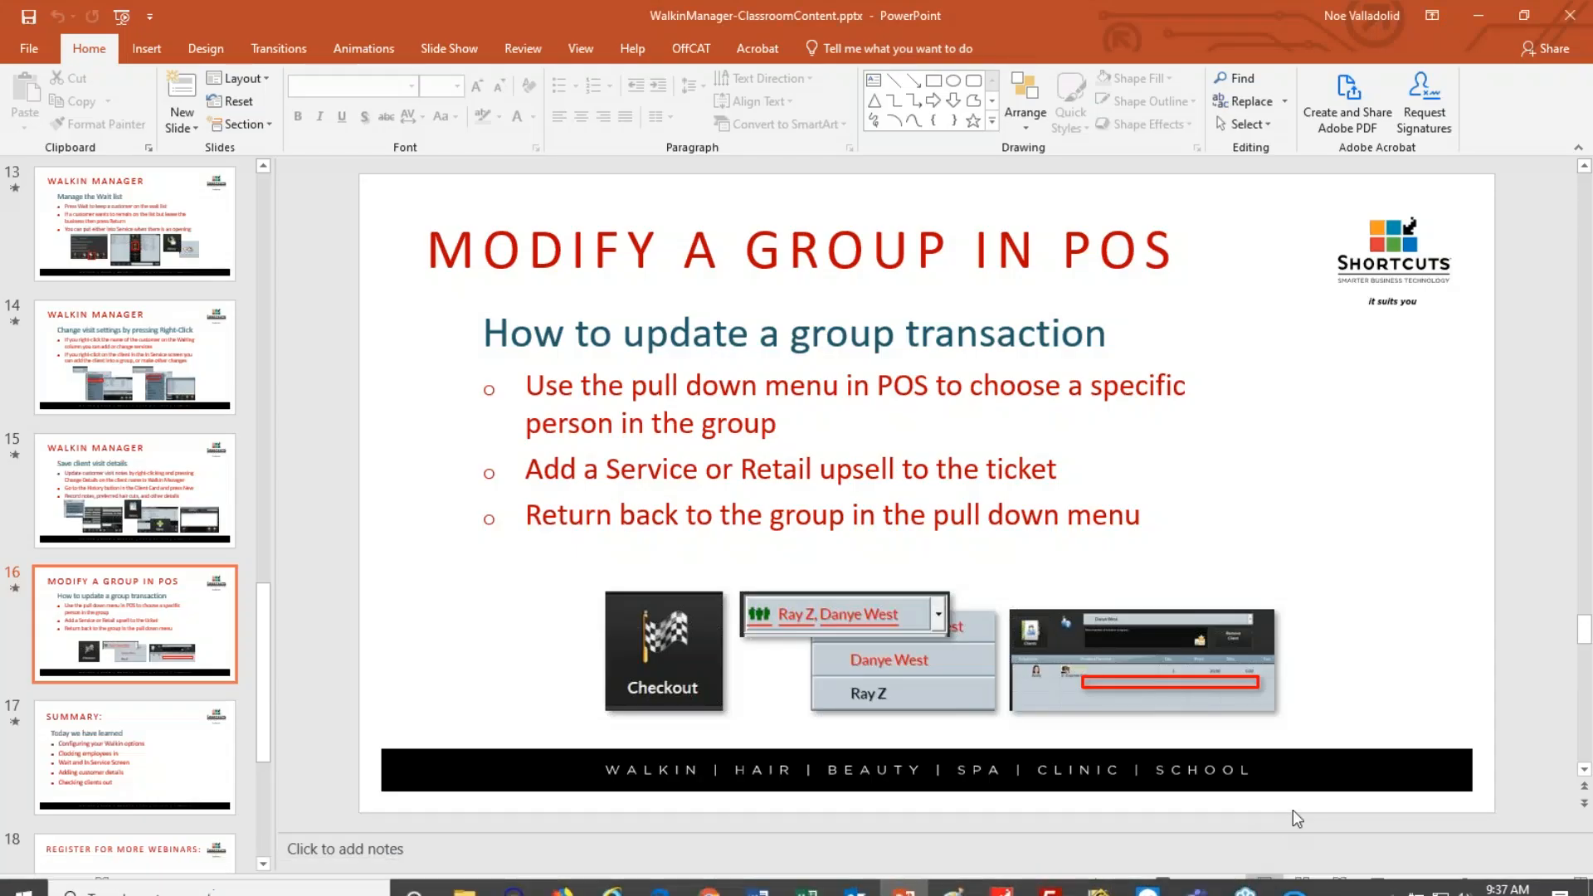
{"action": "left_click", "coordinate": [203, 497]}
{"action": "left_click", "coordinate": [1377, 883]}
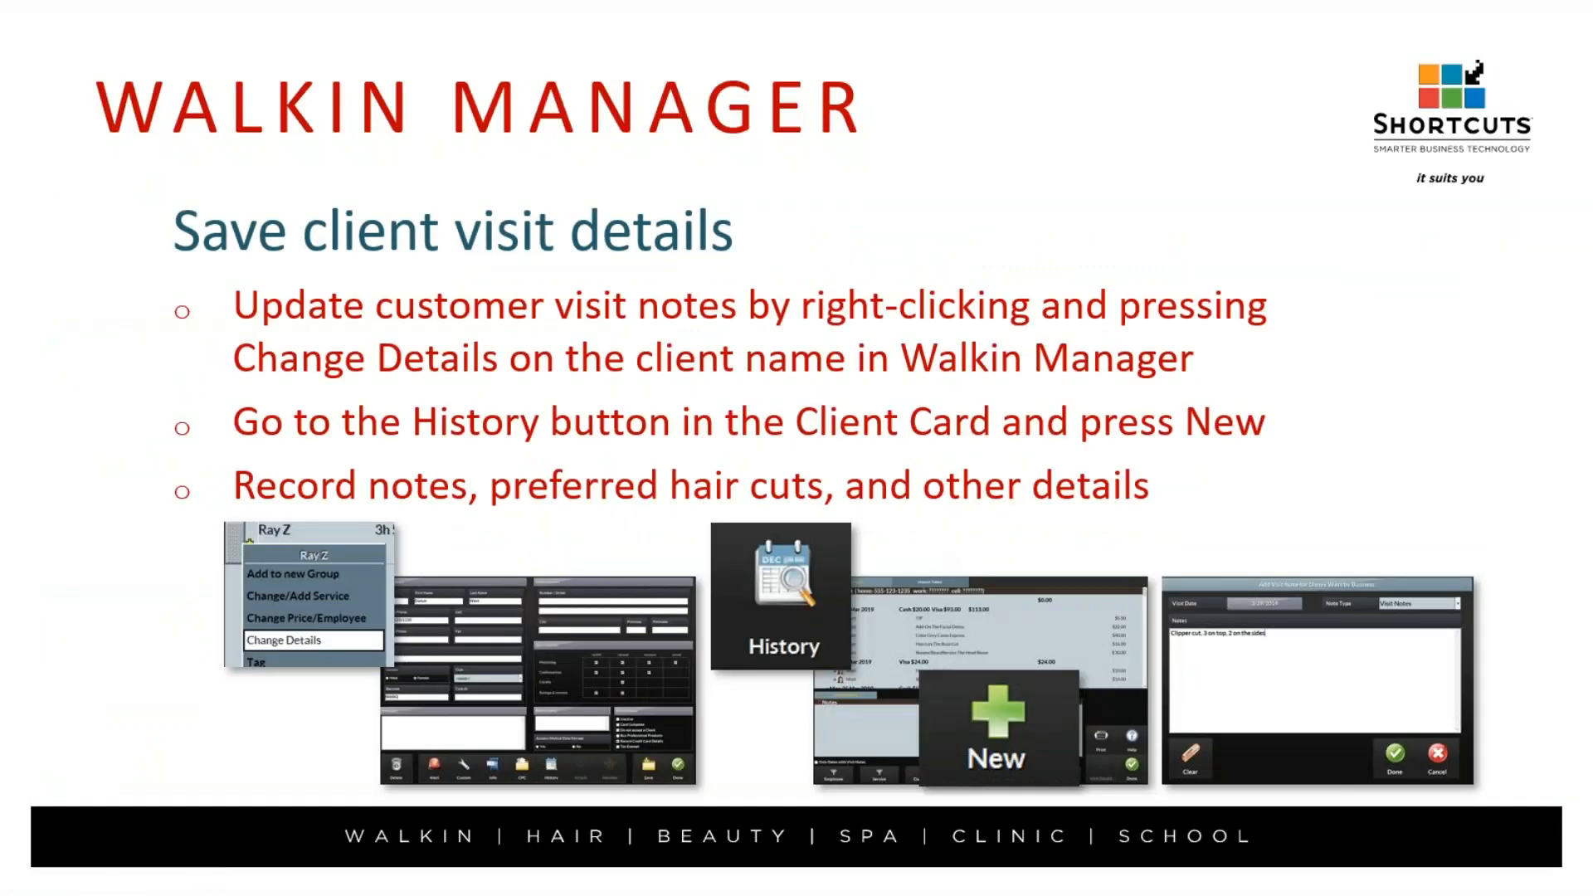
{"action": "key", "text": "Right"}
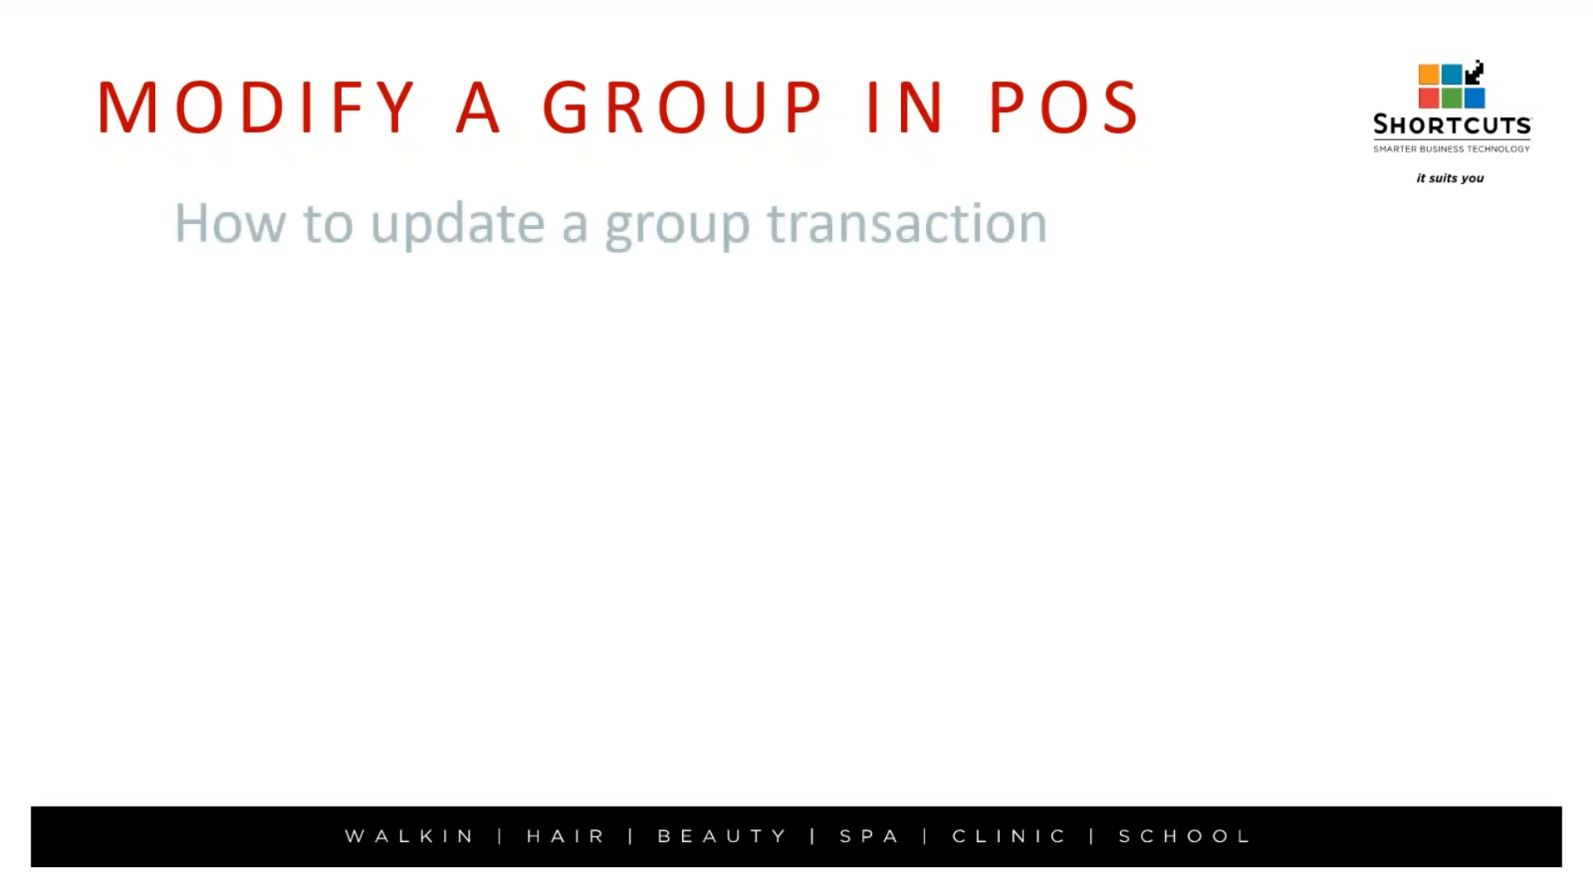
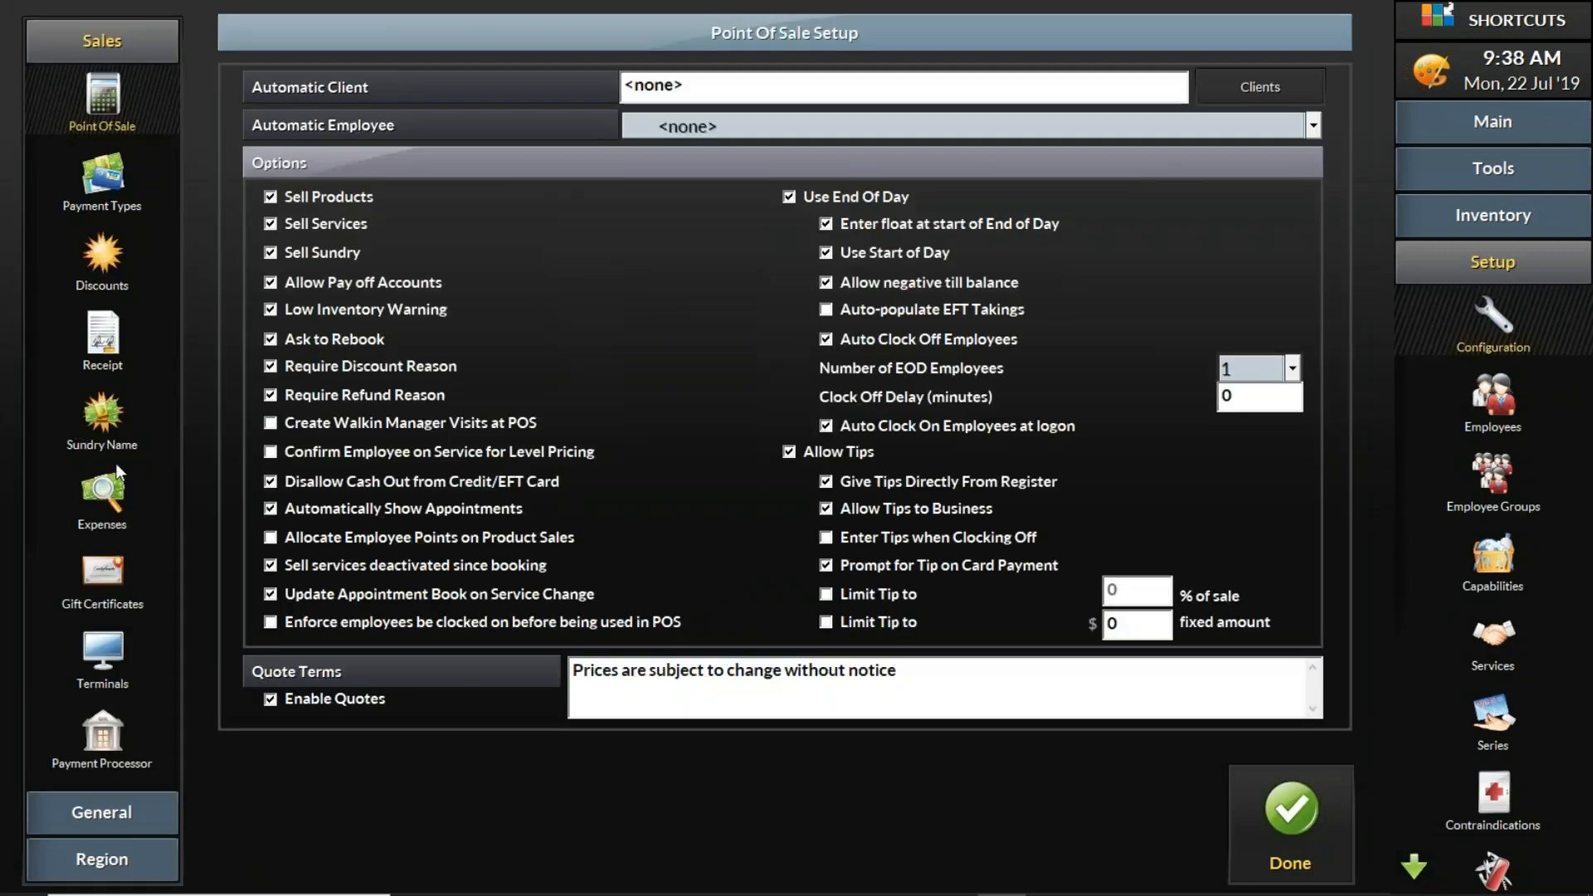
- In the terminal configuration, show inactive terminals, set HBNB048 to Active and Register, save, and acknowledge the restart notice
{"action": "left_click", "coordinate": [101, 643]}
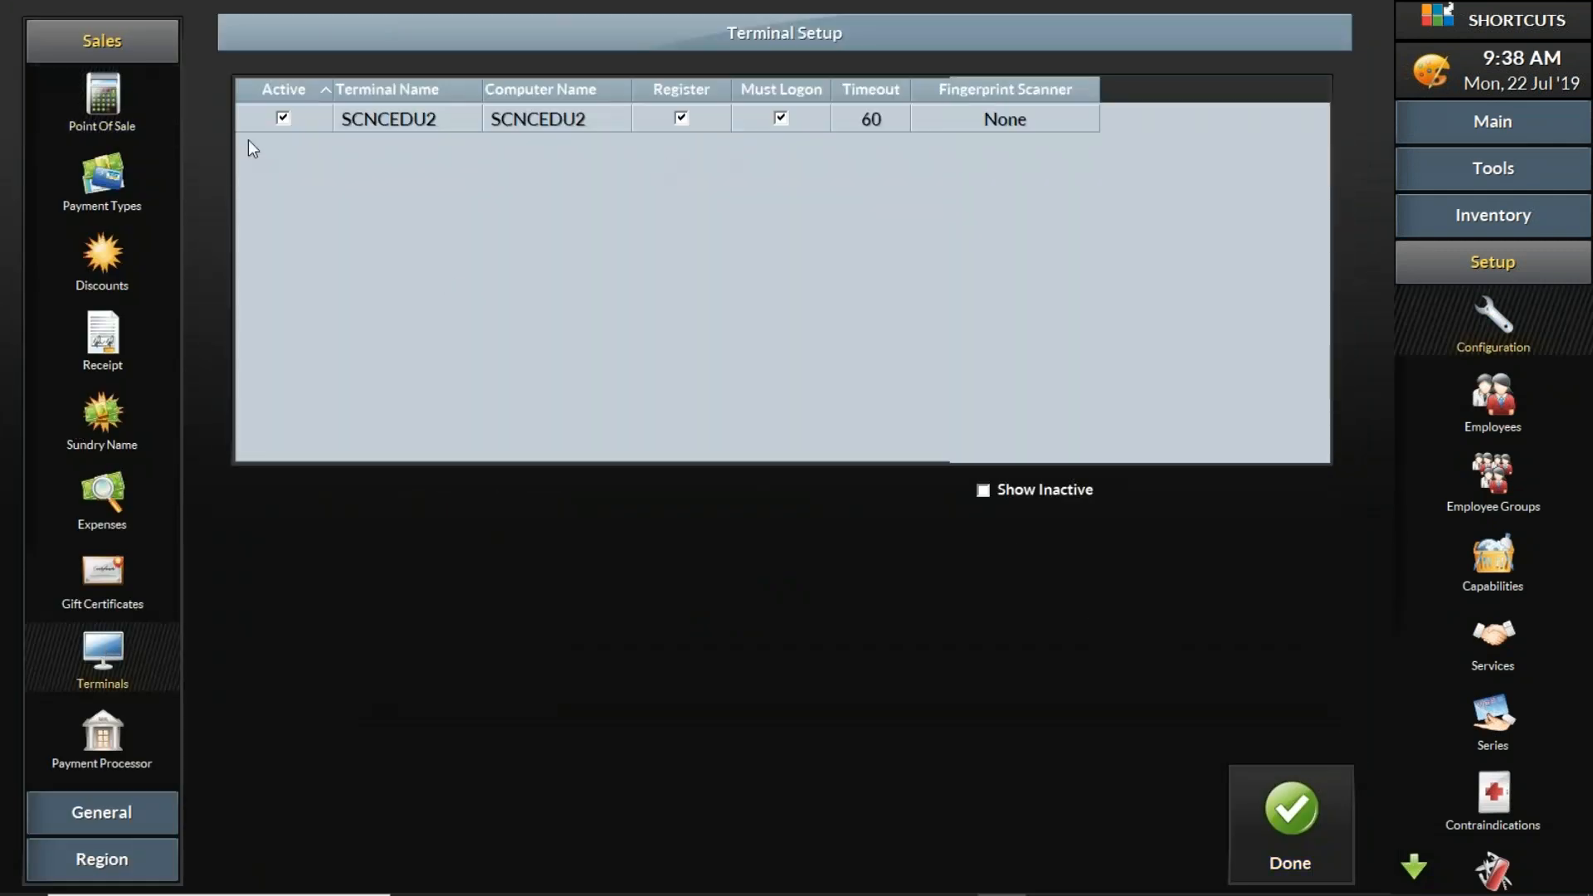
{"action": "left_click", "coordinate": [1014, 490]}
{"action": "left_click", "coordinate": [283, 146]}
{"action": "left_click", "coordinate": [681, 147]}
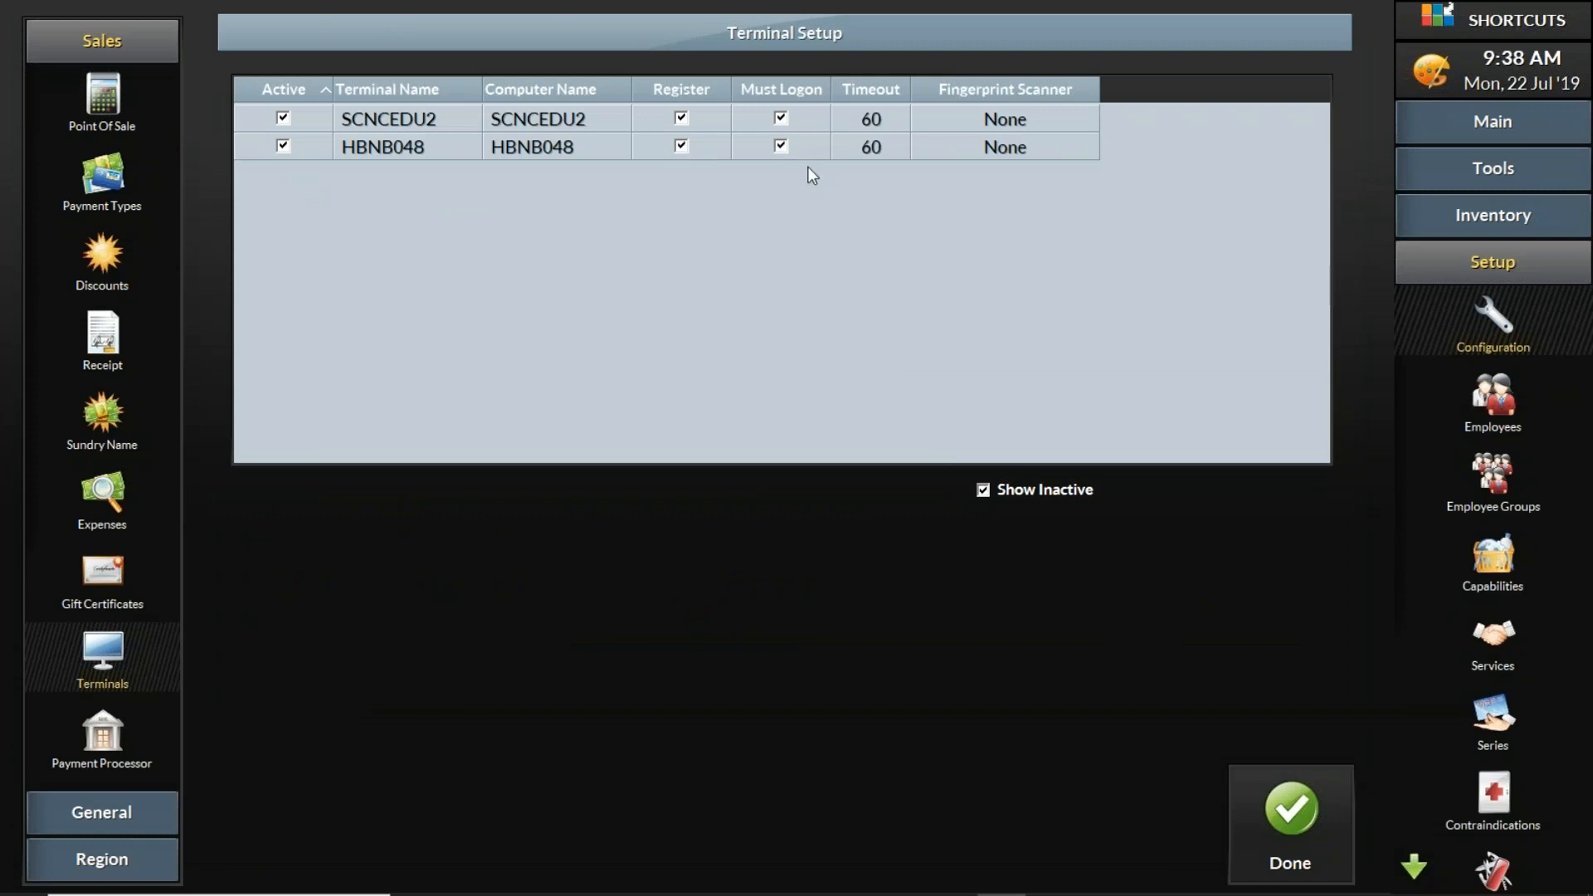
{"action": "left_click", "coordinate": [1282, 863]}
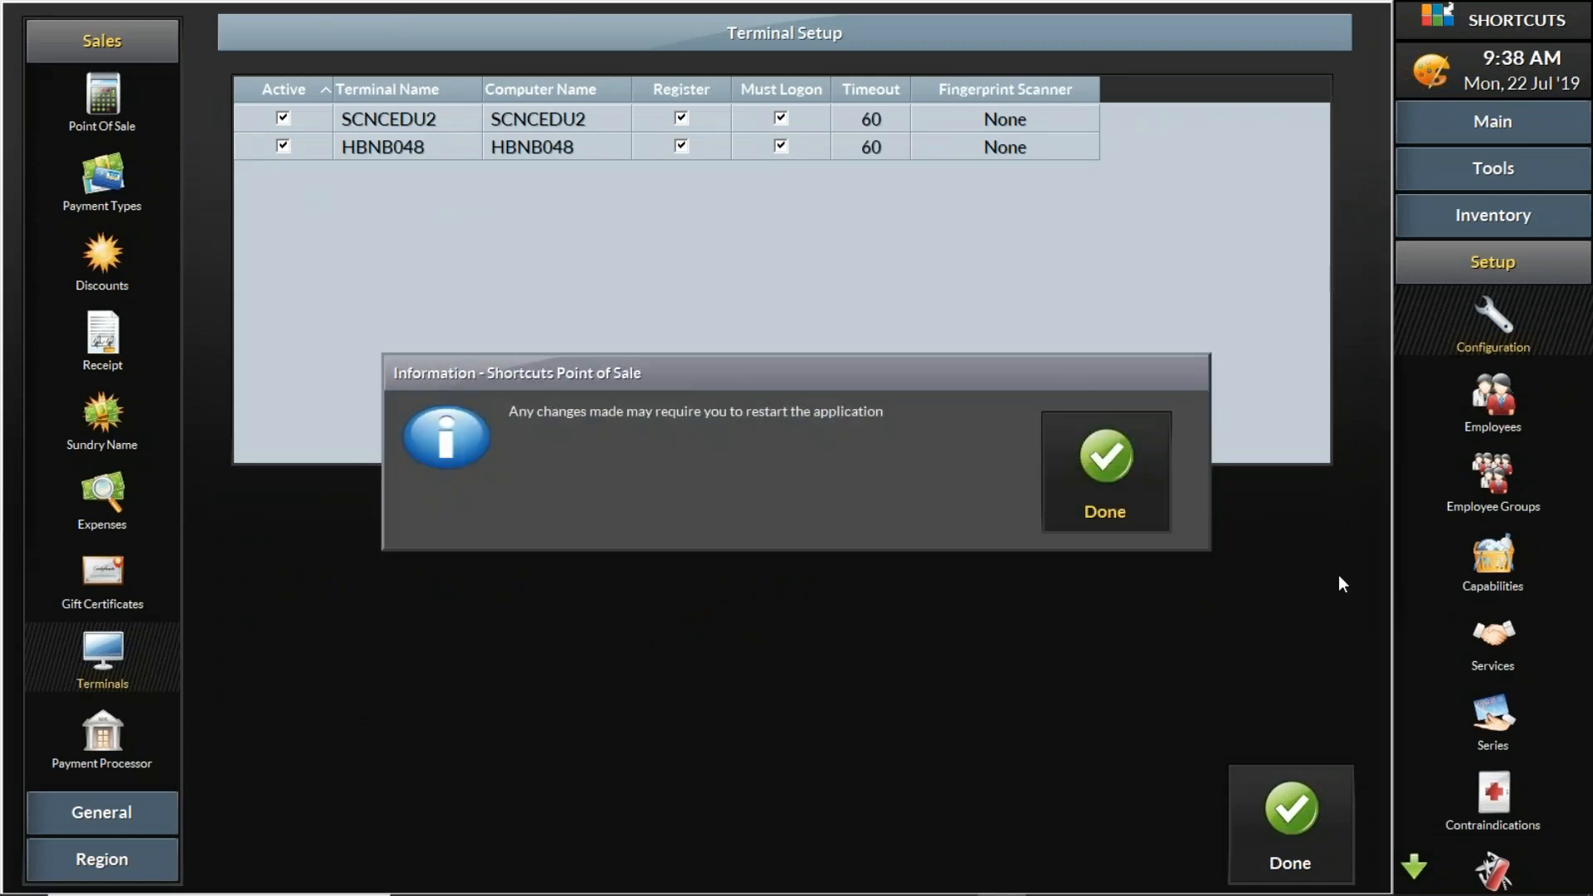
{"action": "left_click", "coordinate": [1120, 473]}
- Run Start Day from the Point Of Sale transactions and enter 100 as the previous drawer value for register HBNB048
{"action": "left_click", "coordinate": [1528, 137]}
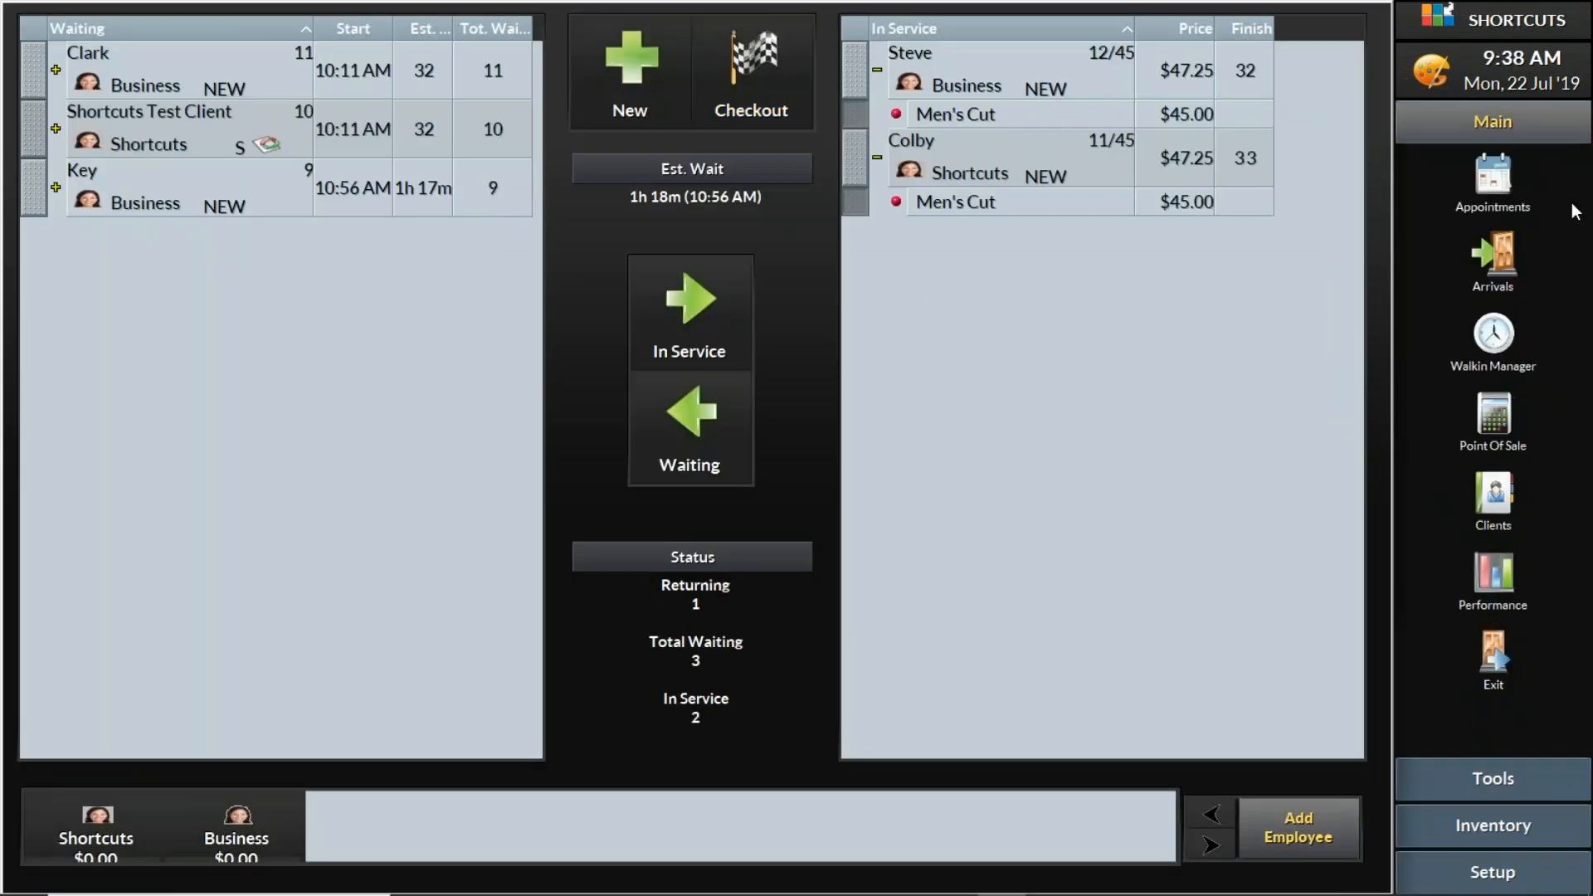
{"action": "left_click", "coordinate": [1507, 408]}
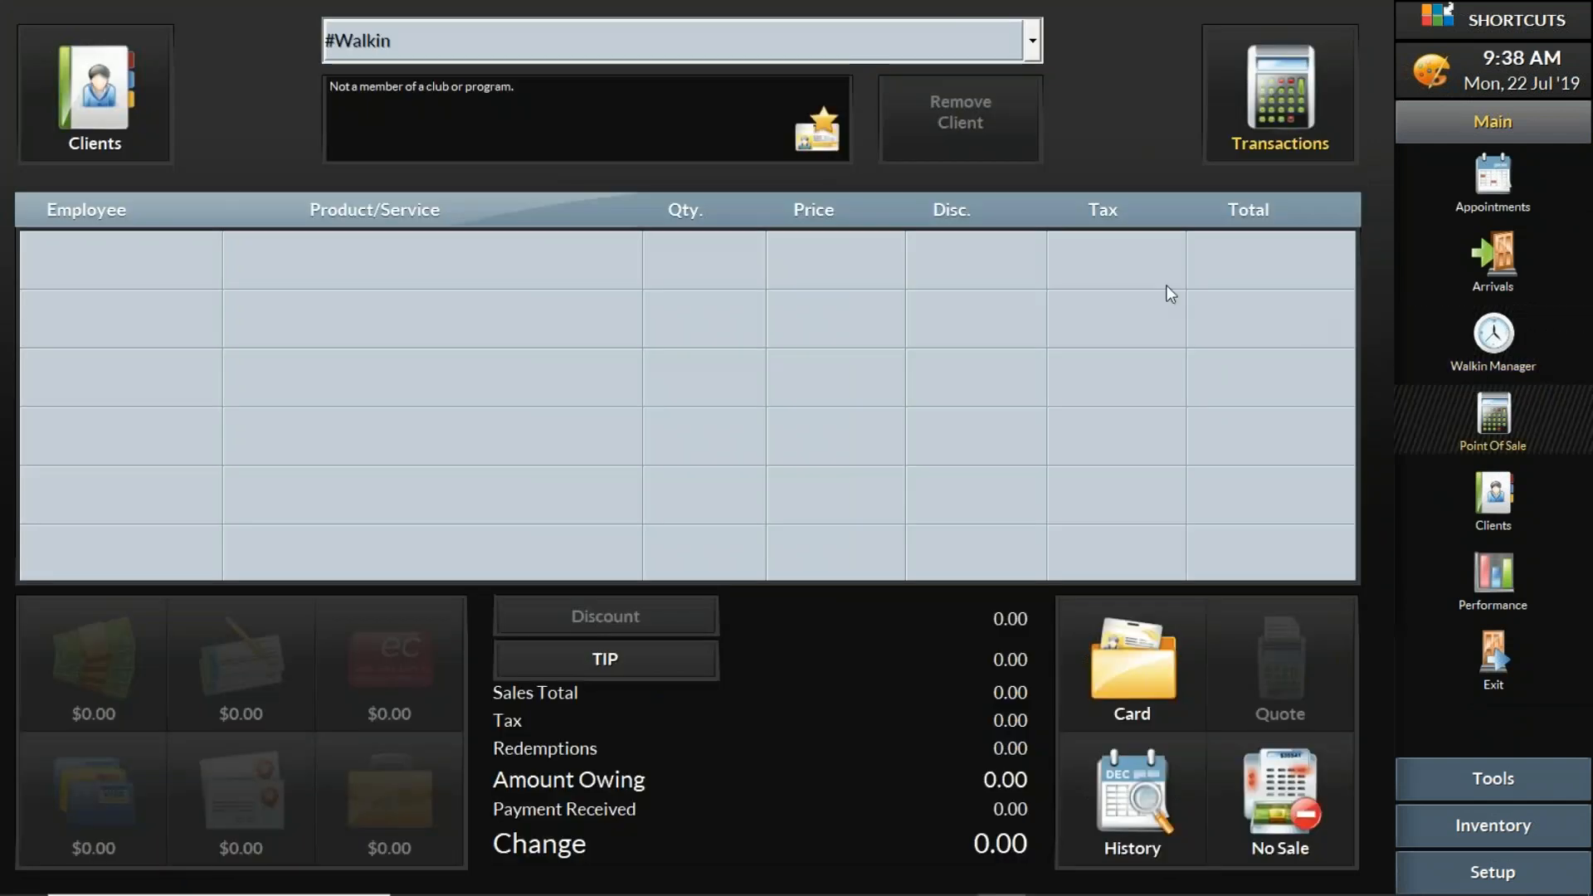
{"action": "left_click", "coordinate": [1270, 48]}
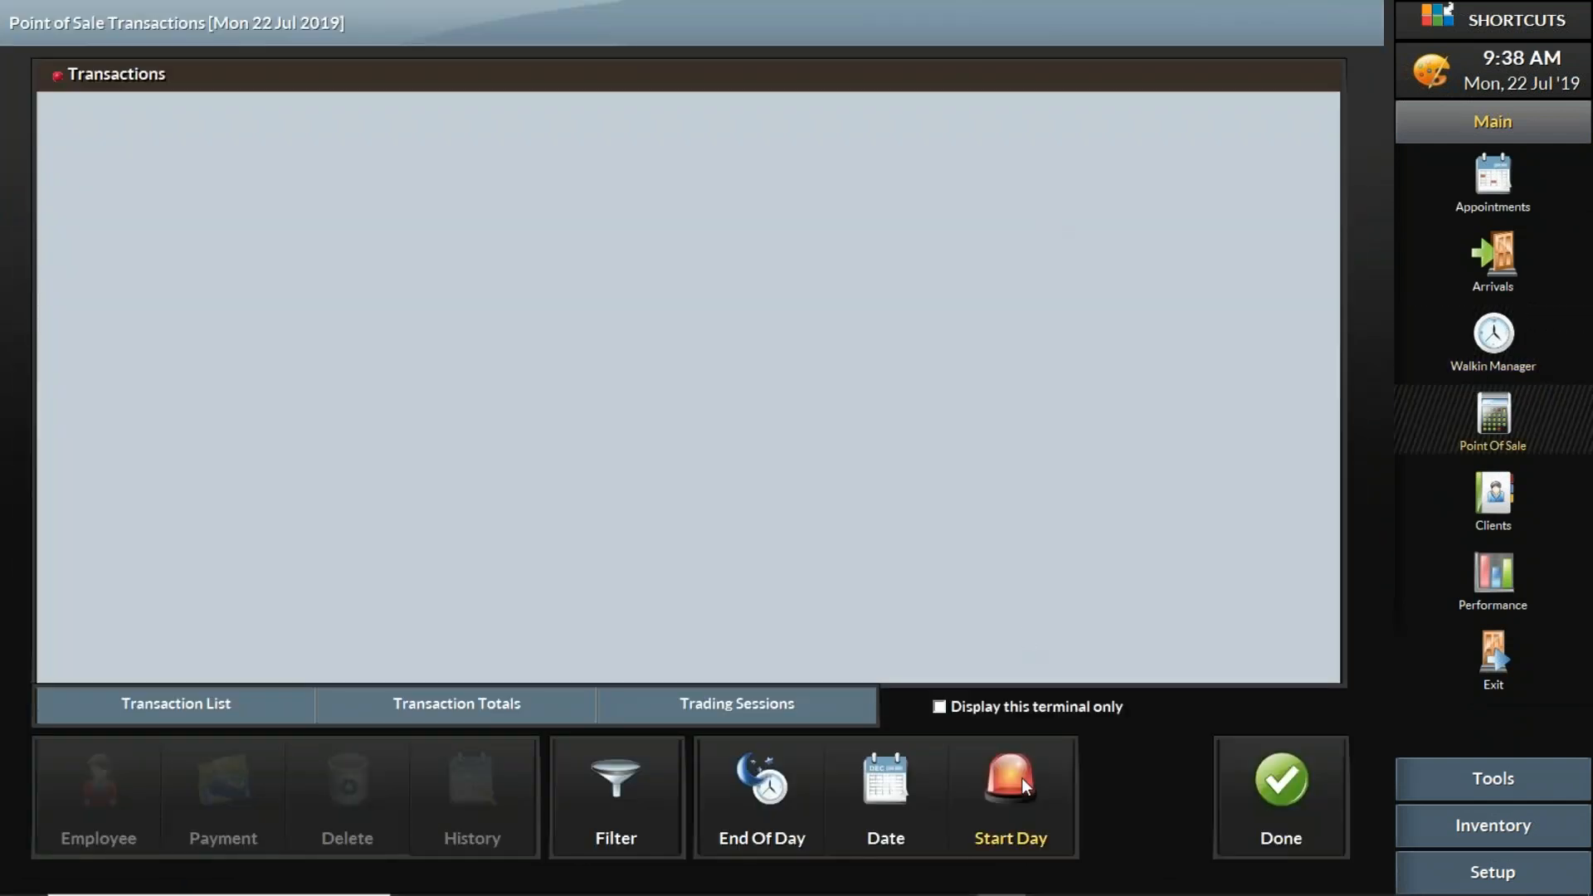
{"action": "left_click", "coordinate": [1023, 781]}
{"action": "type", "text": "100"}
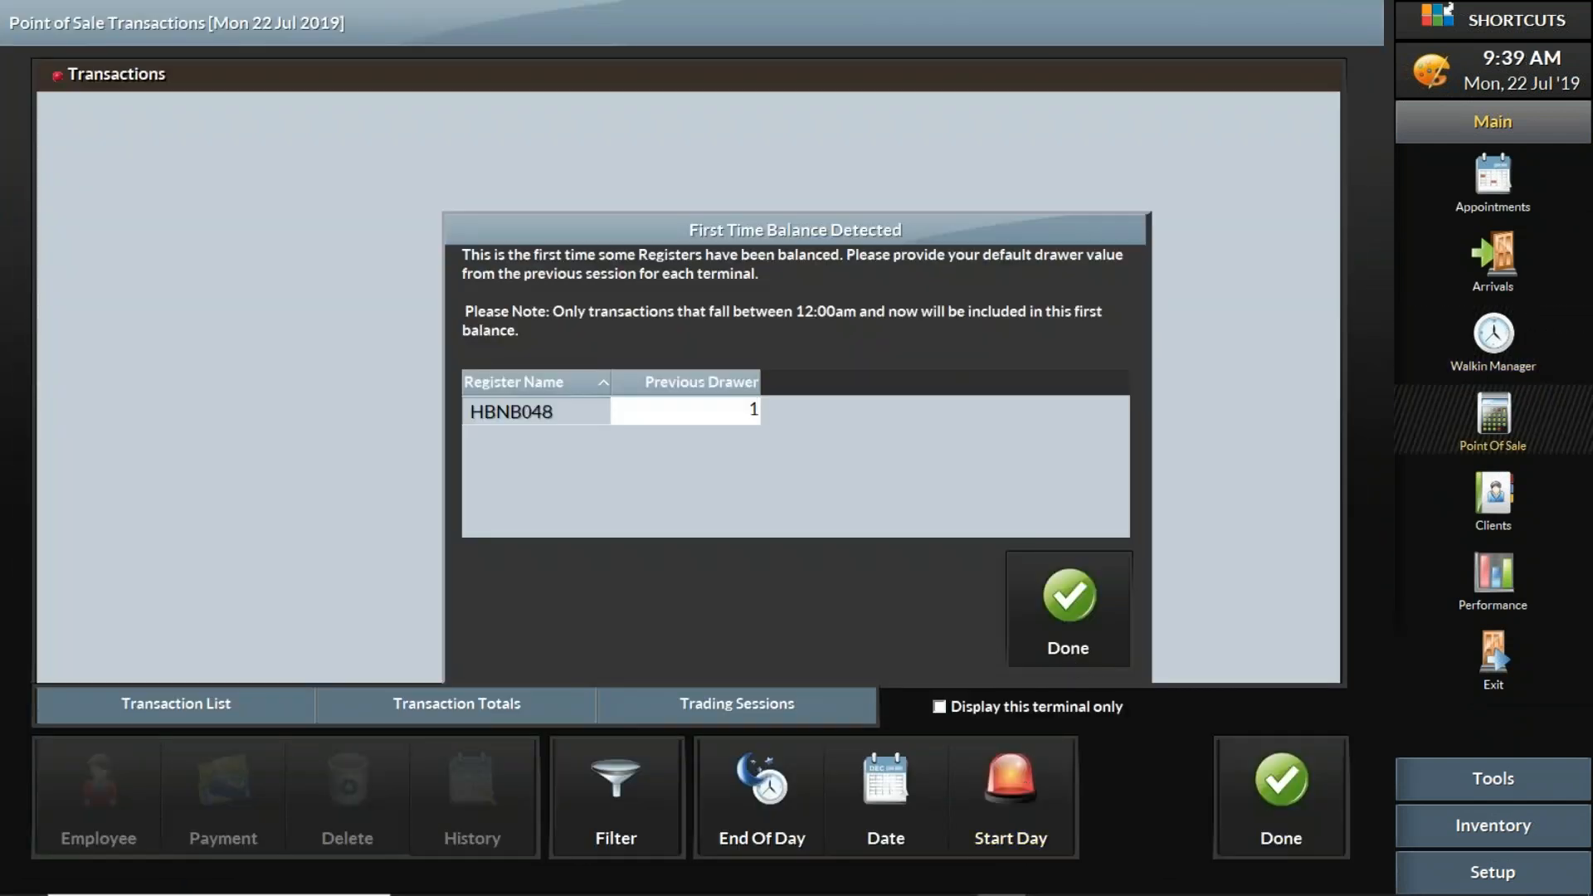
{"action": "left_click", "coordinate": [1083, 590]}
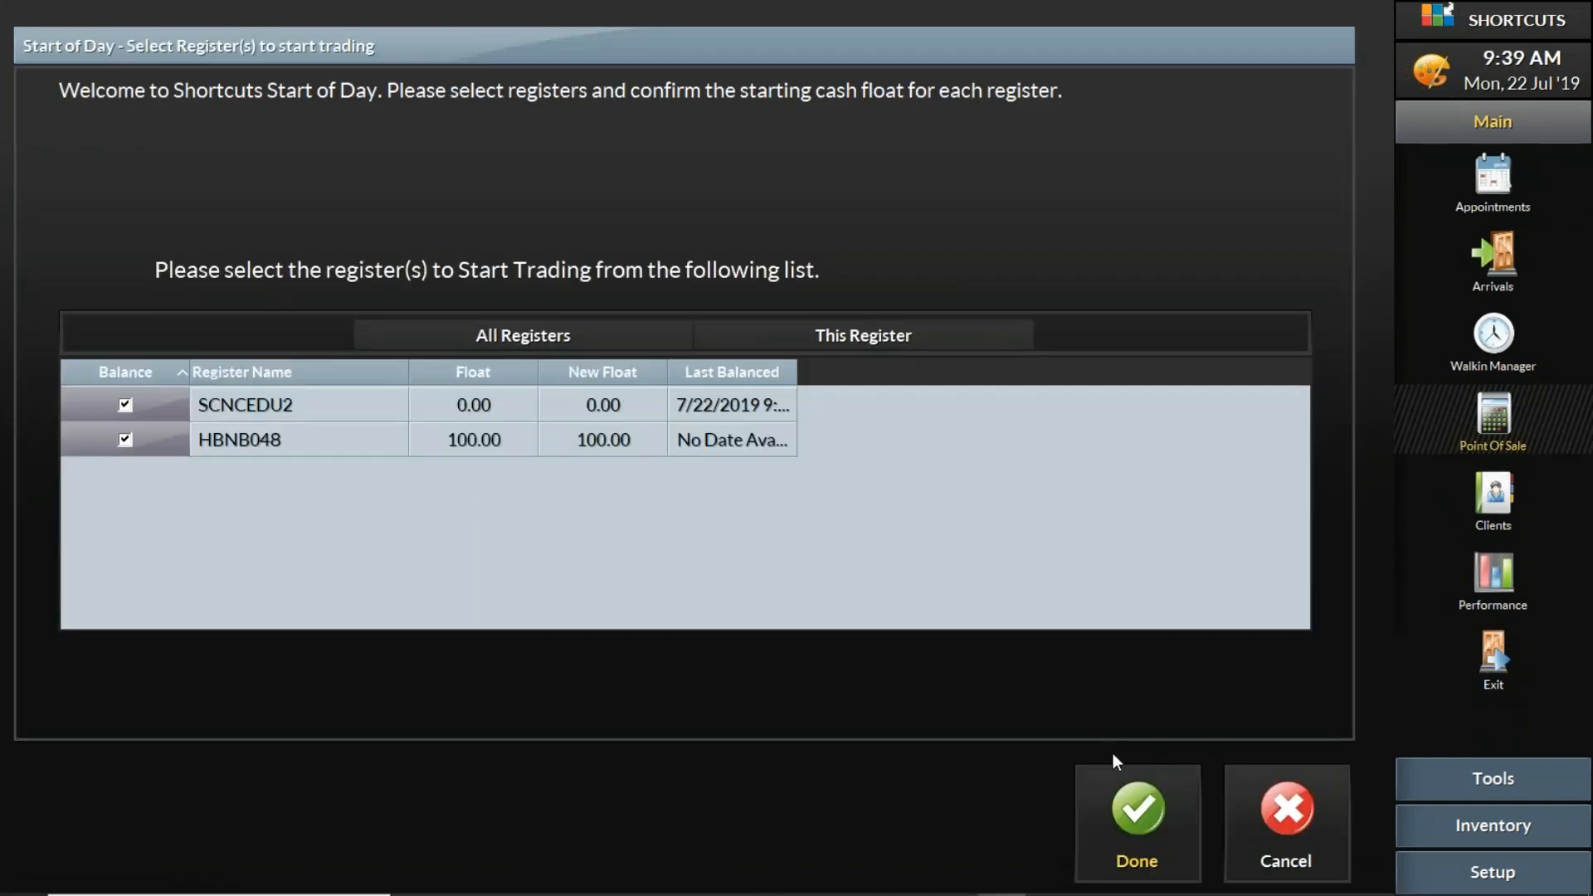
- Confirm SCNCEDU2 and HBNB048 for trading with "Float" as the float adjustment reason, and close the transactions
{"action": "left_click", "coordinate": [1169, 820]}
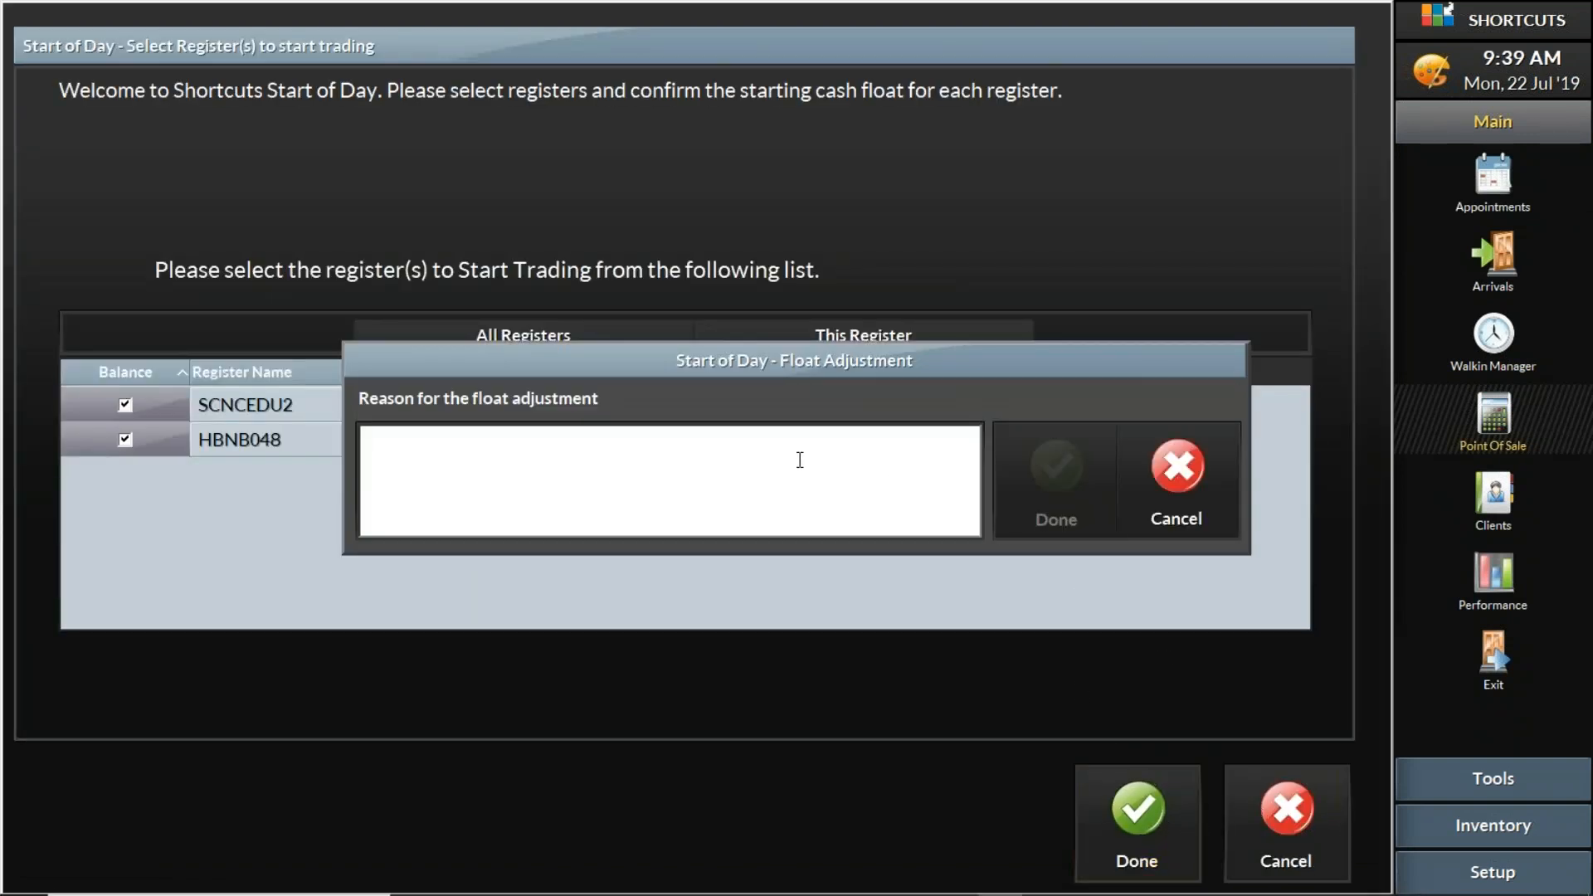
{"action": "type", "text": "Float"}
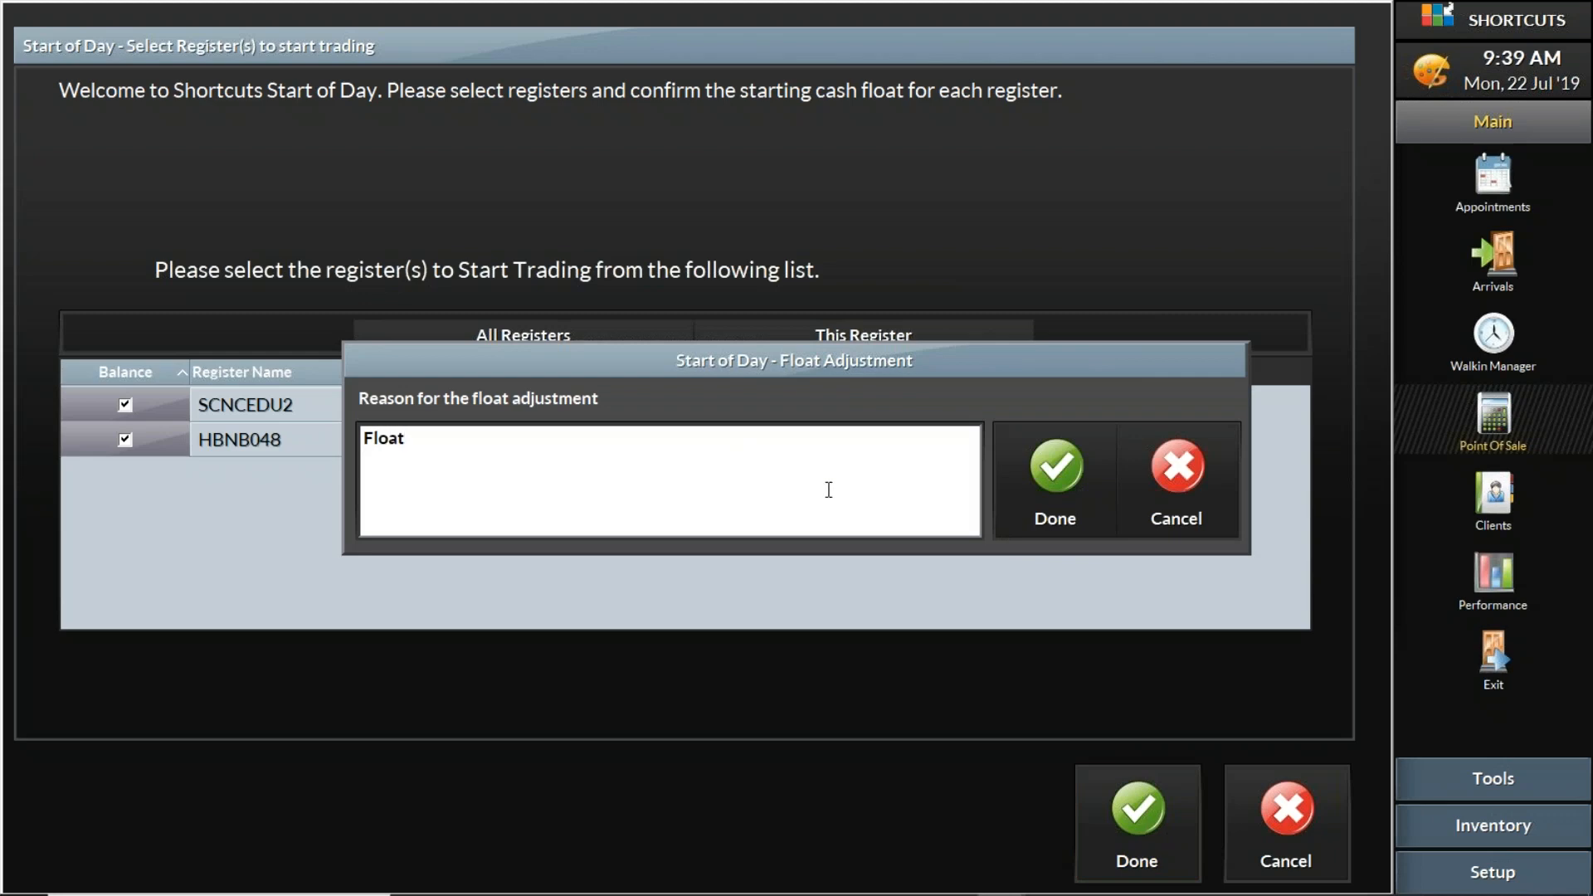
{"action": "left_click", "coordinate": [1042, 481]}
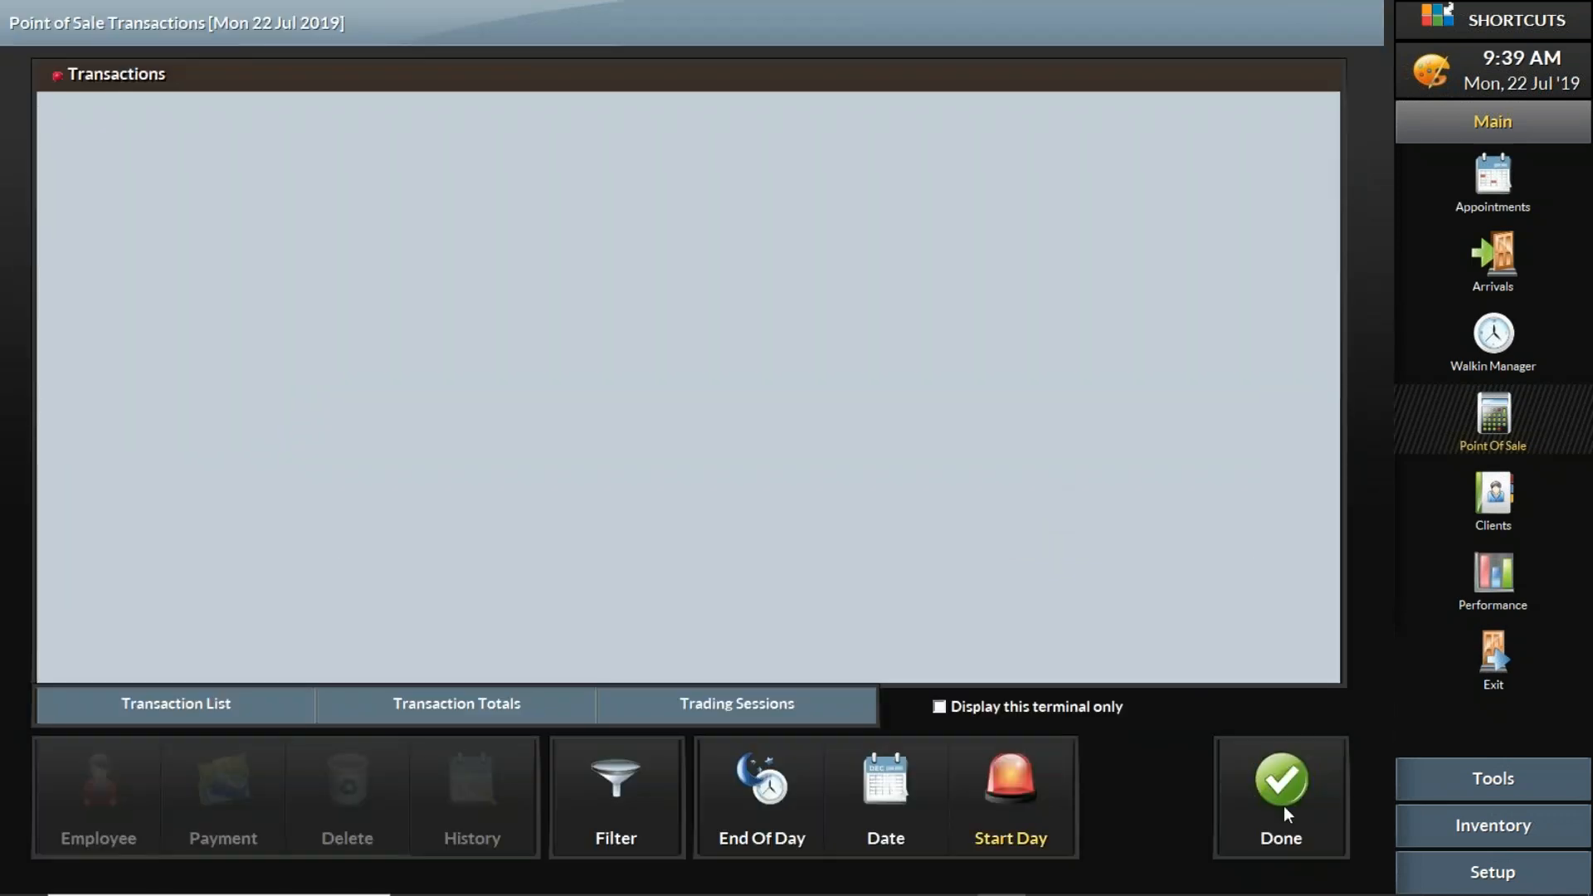
{"action": "left_click", "coordinate": [1283, 805]}
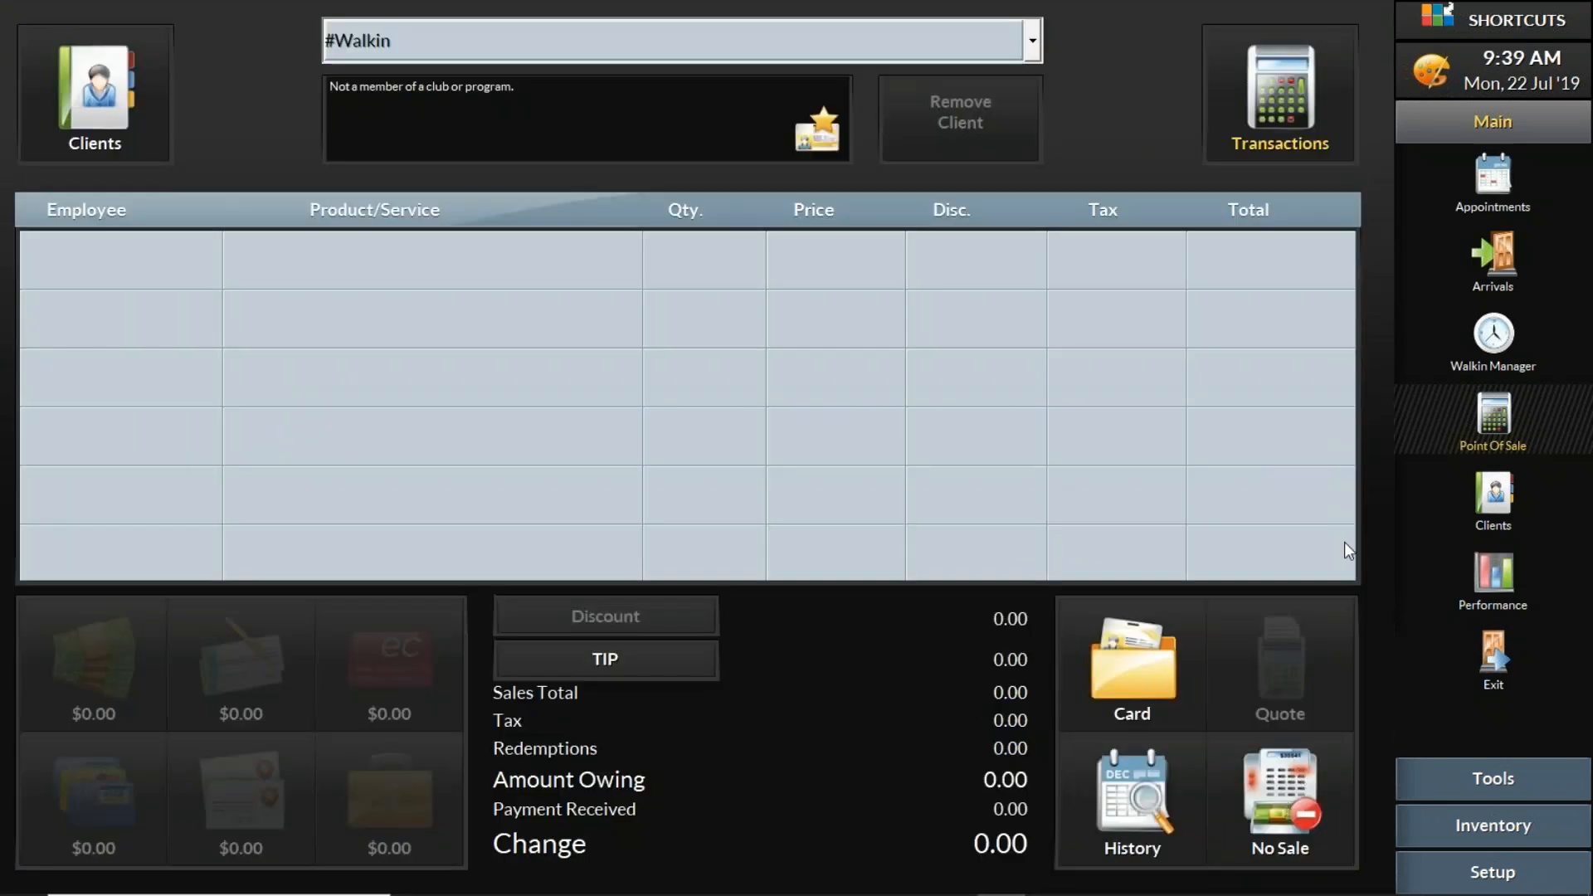
- Check out the Walkin Manager client in service with employee Shortcuts and end the sale with a 48.85 cash payment
{"action": "left_click", "coordinate": [1501, 348]}
{"action": "left_click", "coordinate": [860, 162]}
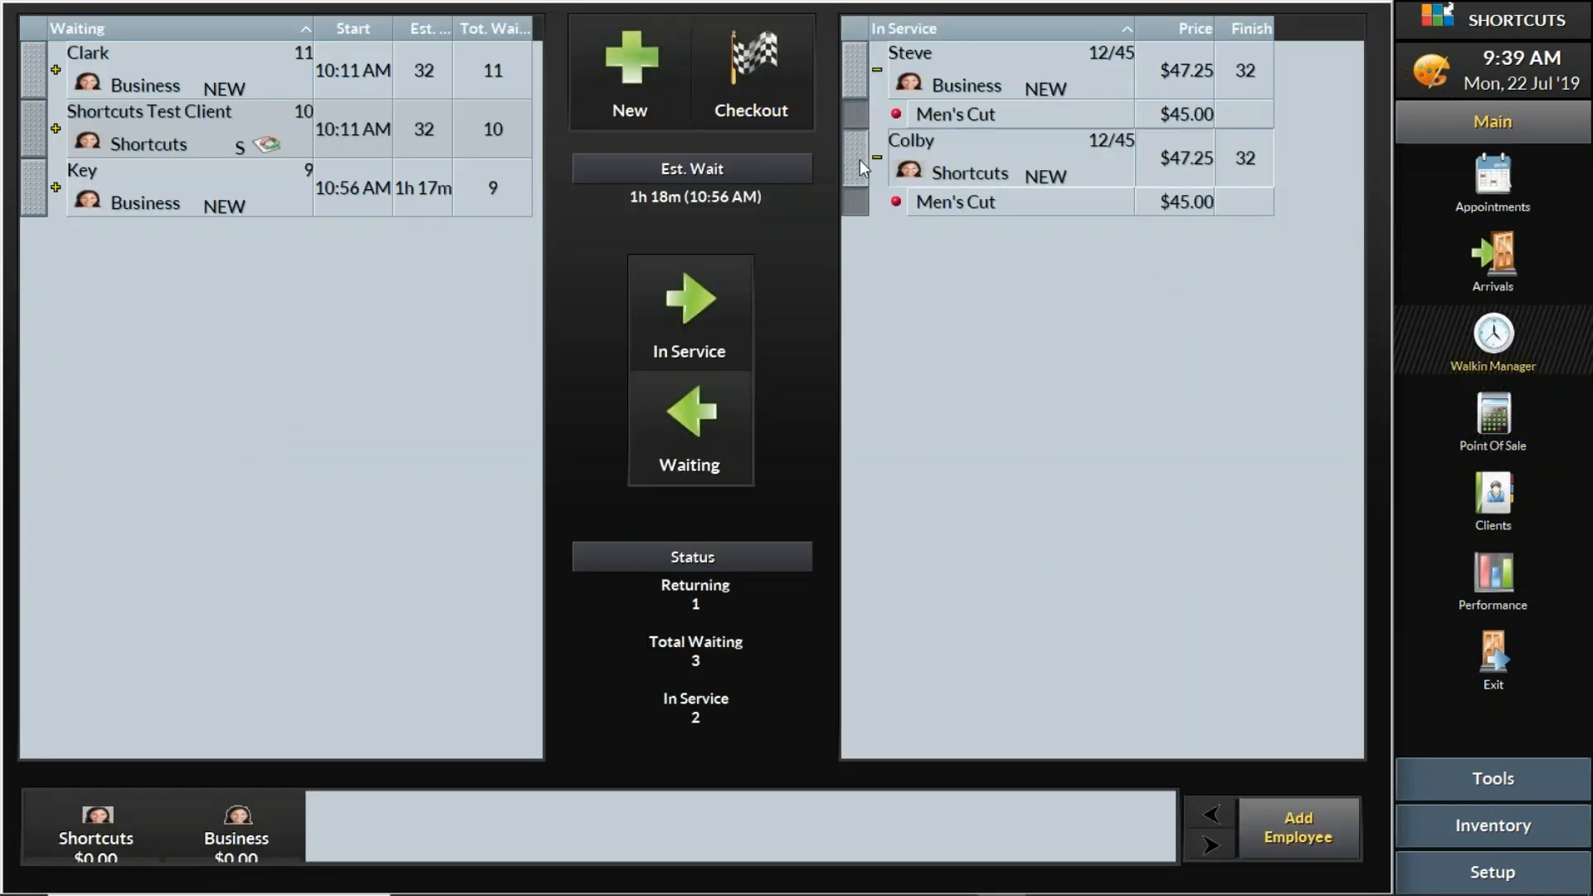
{"action": "left_click", "coordinate": [750, 78]}
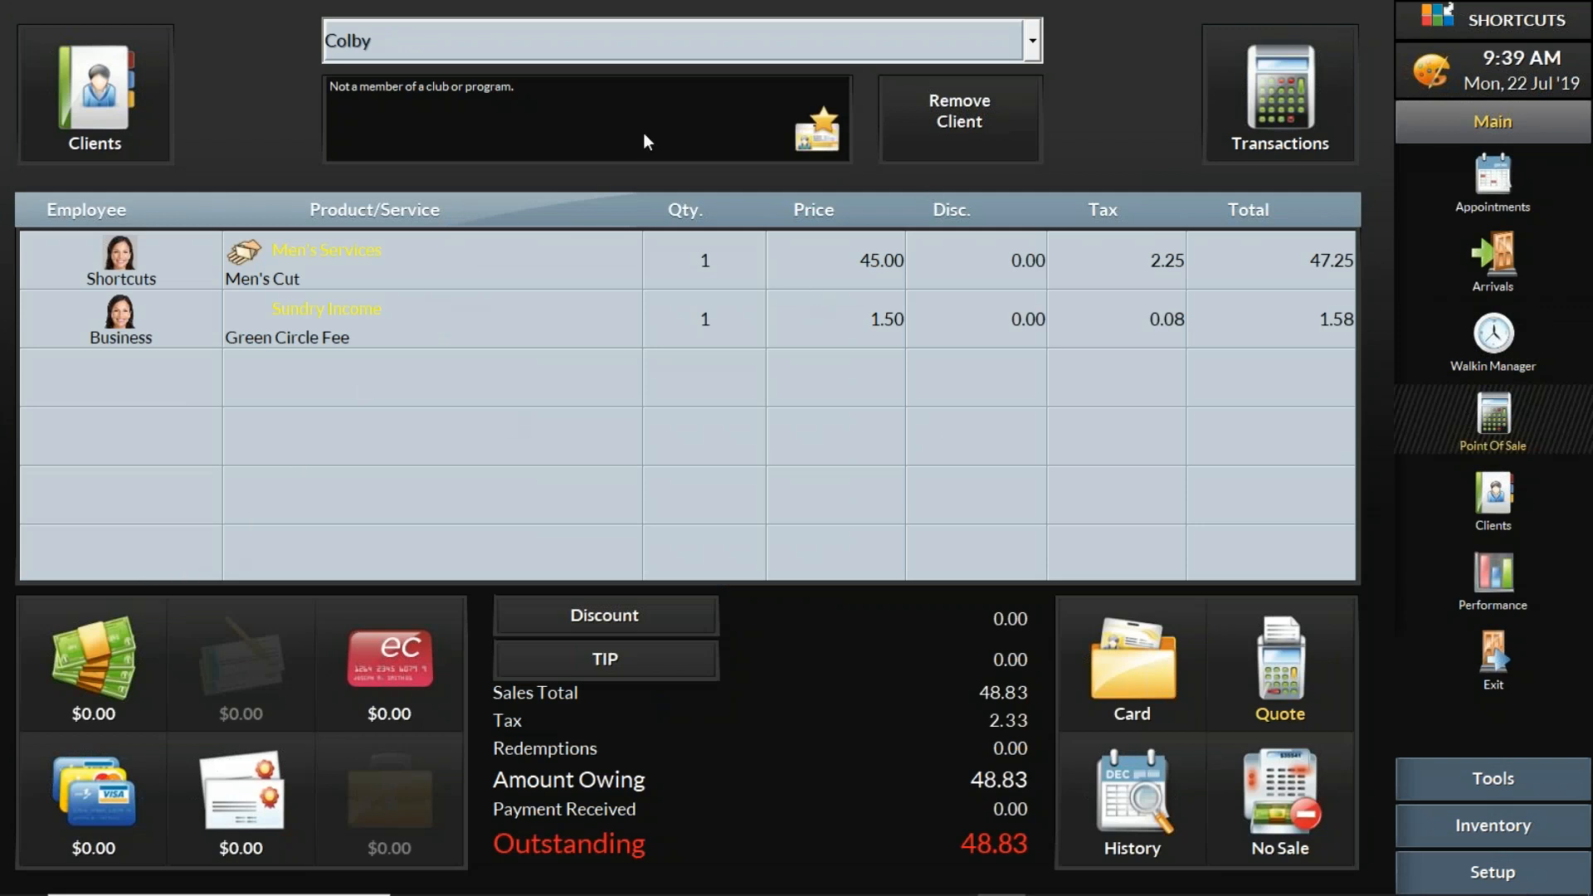
{"action": "left_click", "coordinate": [114, 649]}
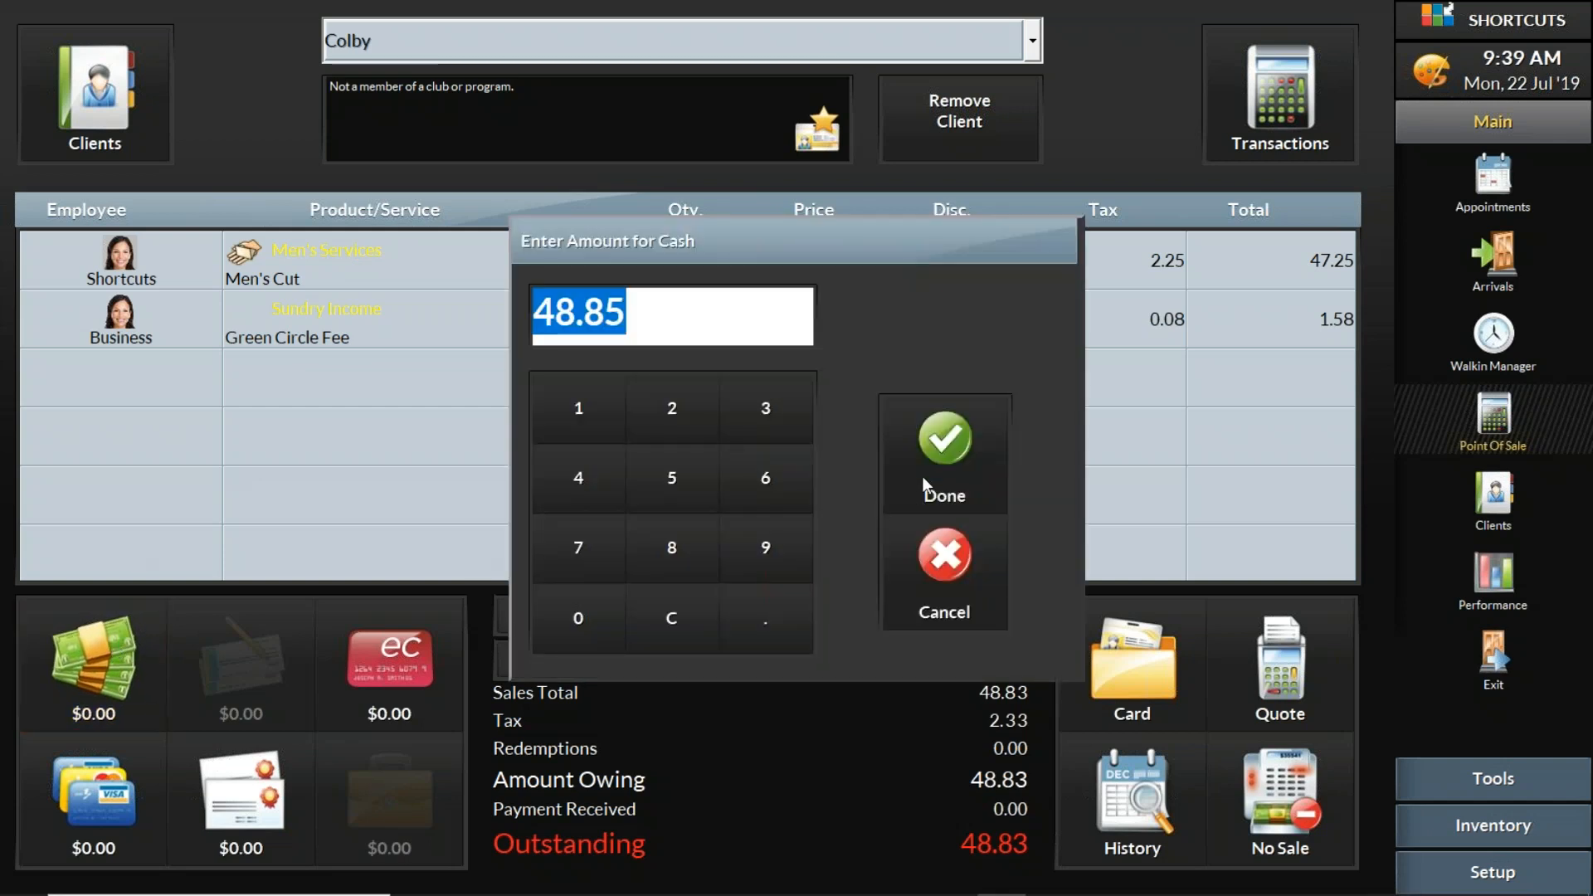
{"action": "left_click", "coordinate": [959, 435]}
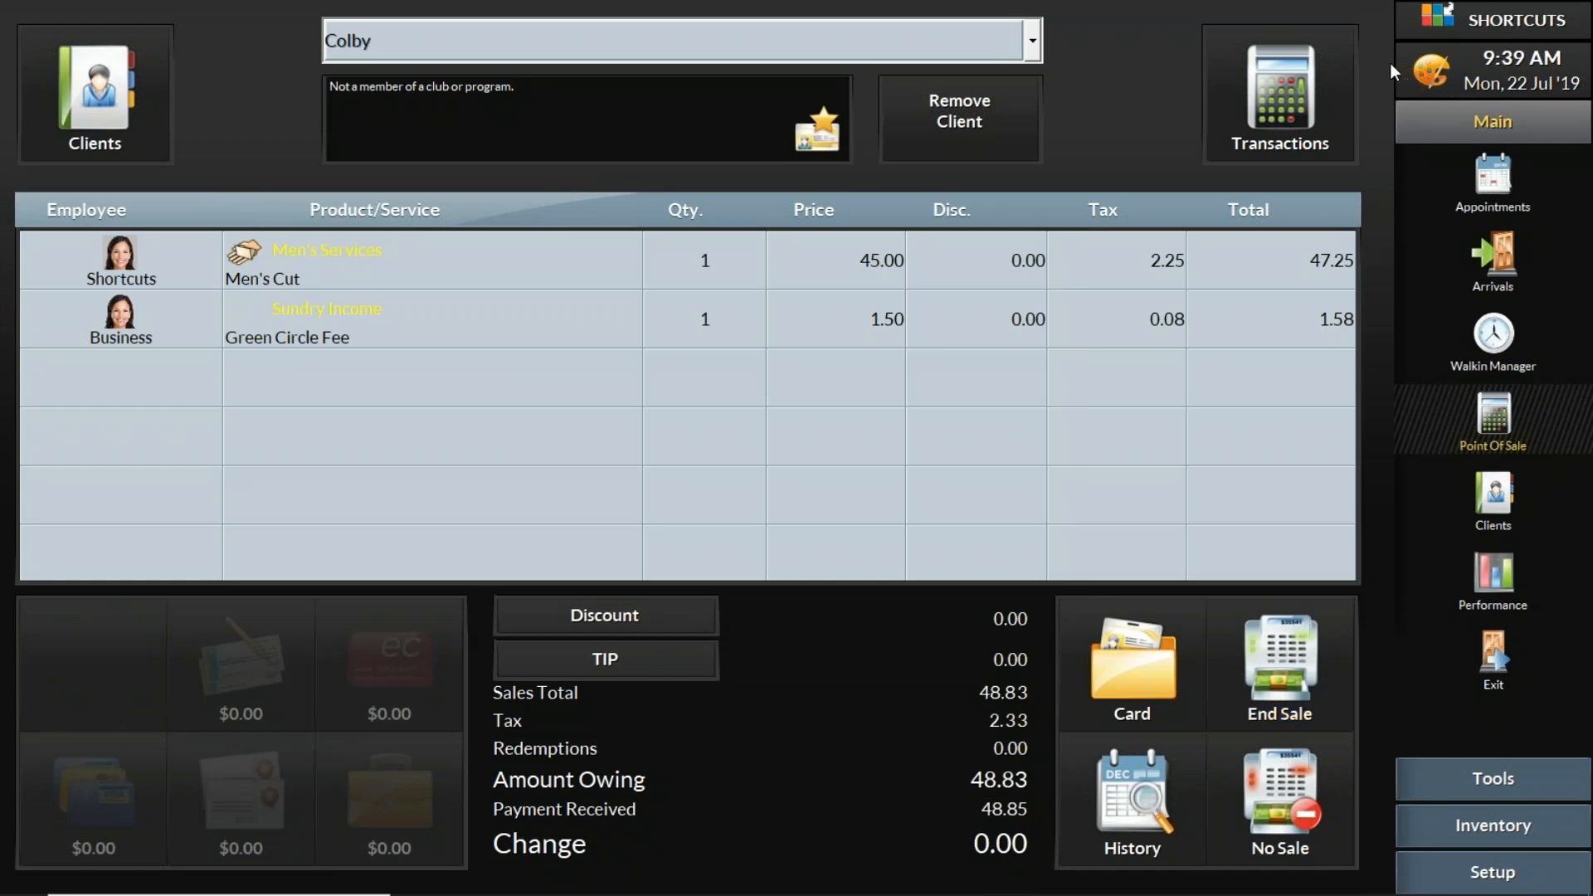
{"action": "left_click", "coordinate": [1293, 712]}
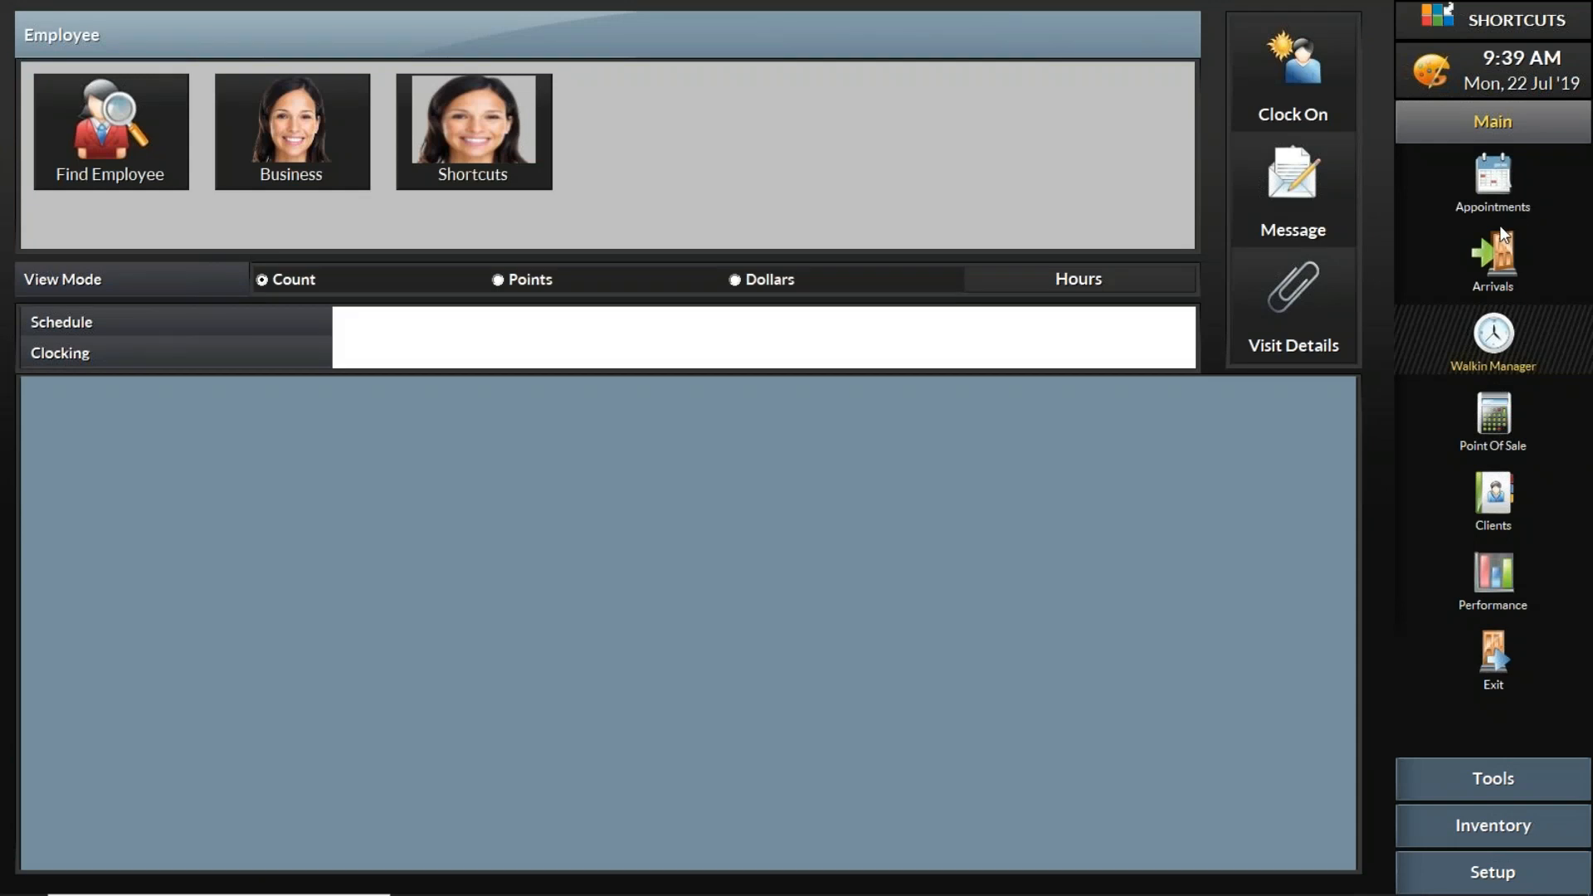
- Return to the Walkin Manager, dismiss the receipt printing error and move the first waiting client into service
{"action": "left_click", "coordinate": [1519, 347]}
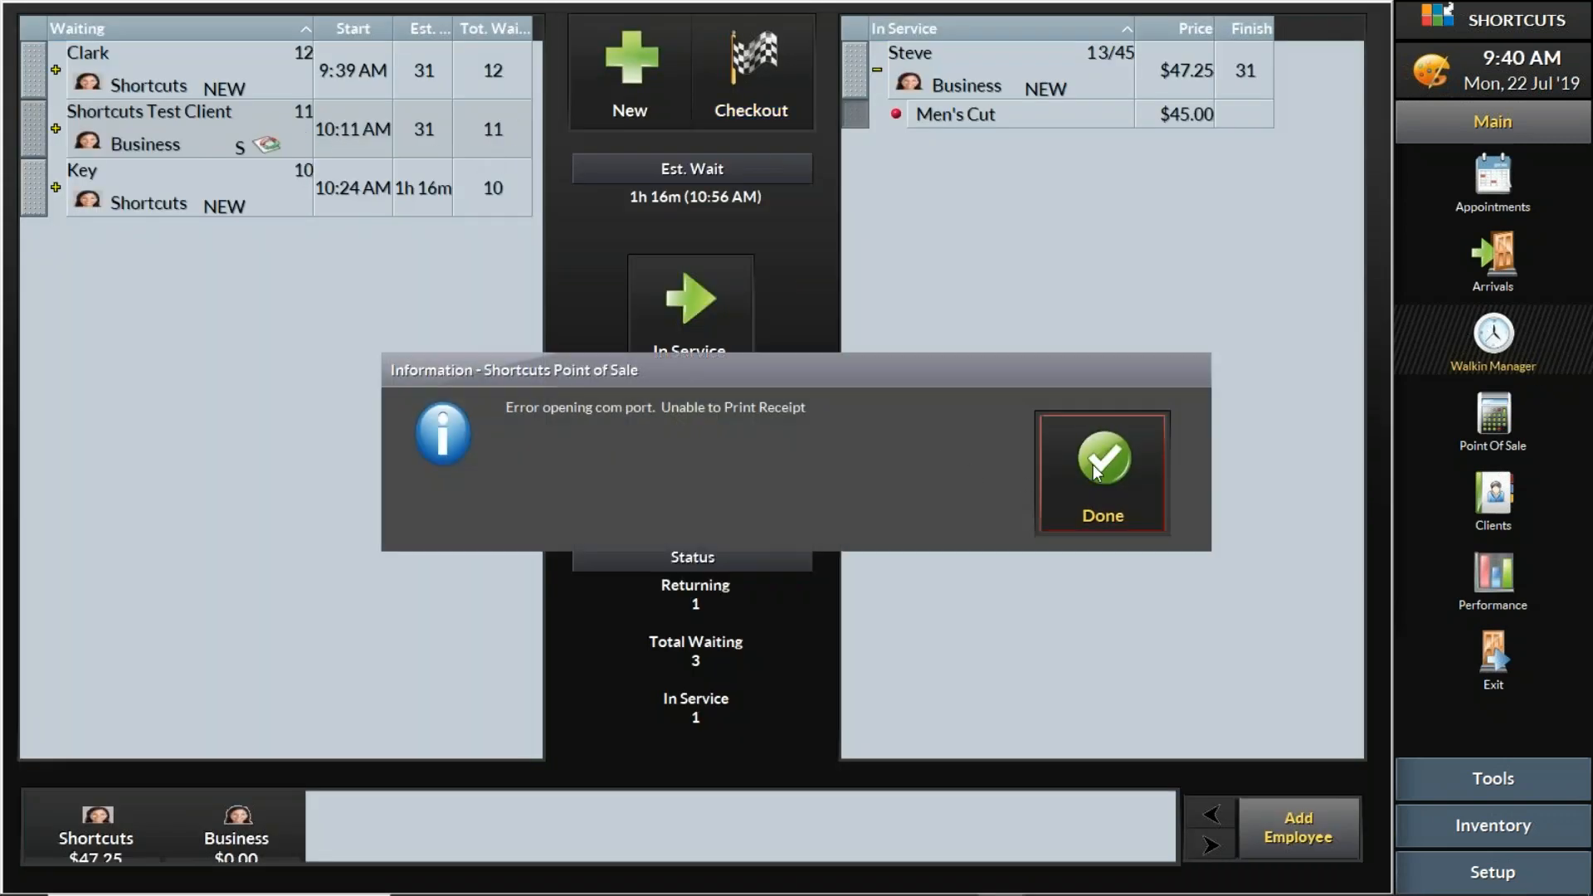
{"action": "left_click", "coordinate": [1093, 465]}
{"action": "left_click", "coordinate": [33, 70]}
{"action": "left_click", "coordinate": [660, 301]}
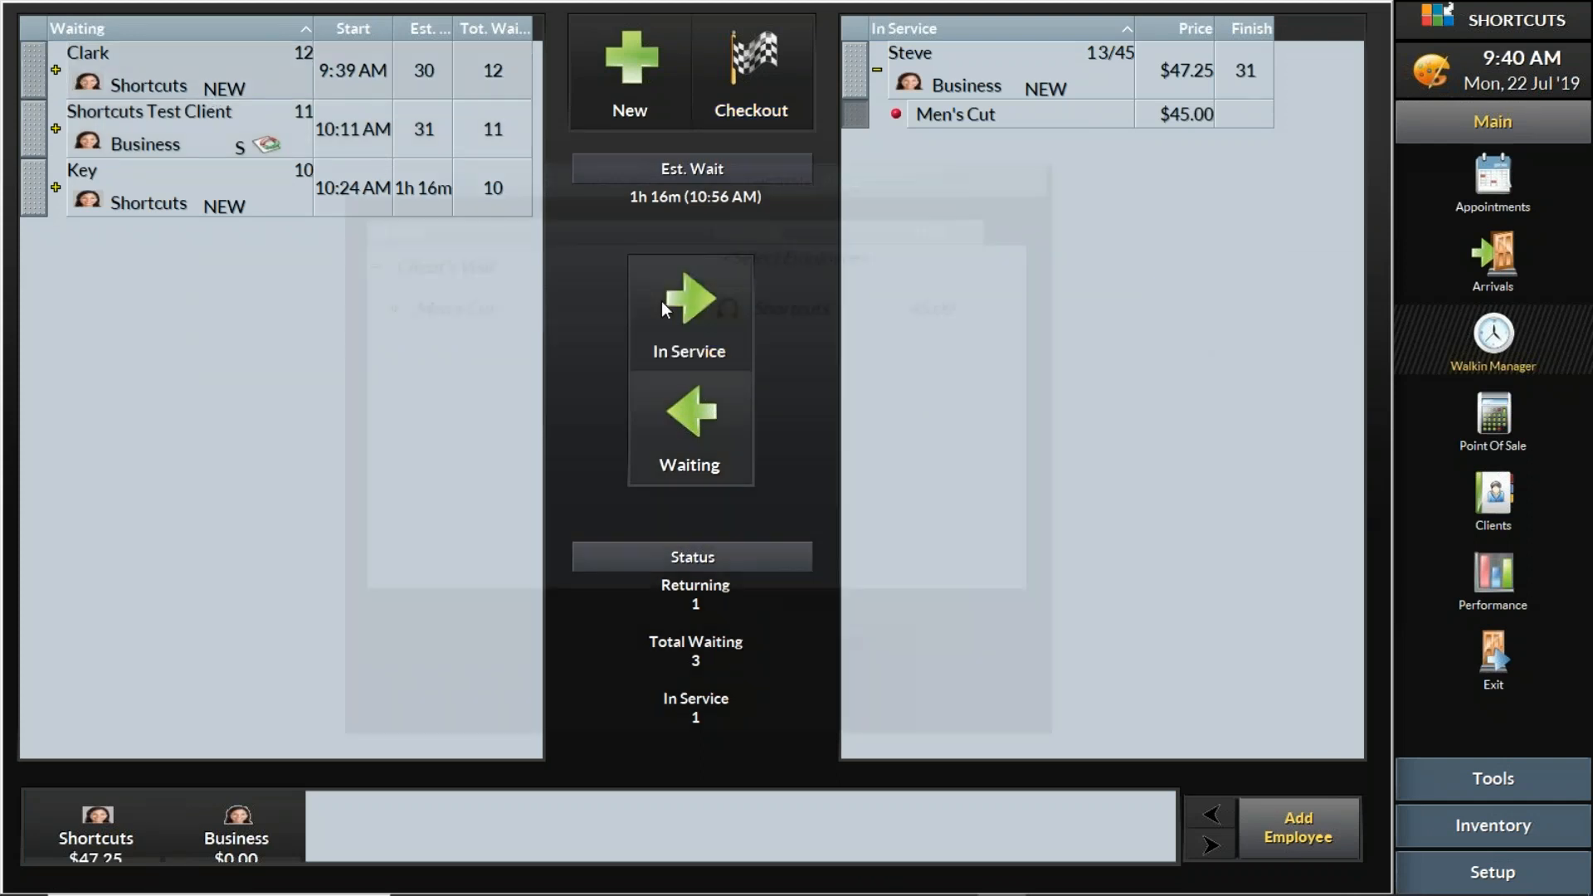
{"action": "left_click", "coordinate": [863, 669]}
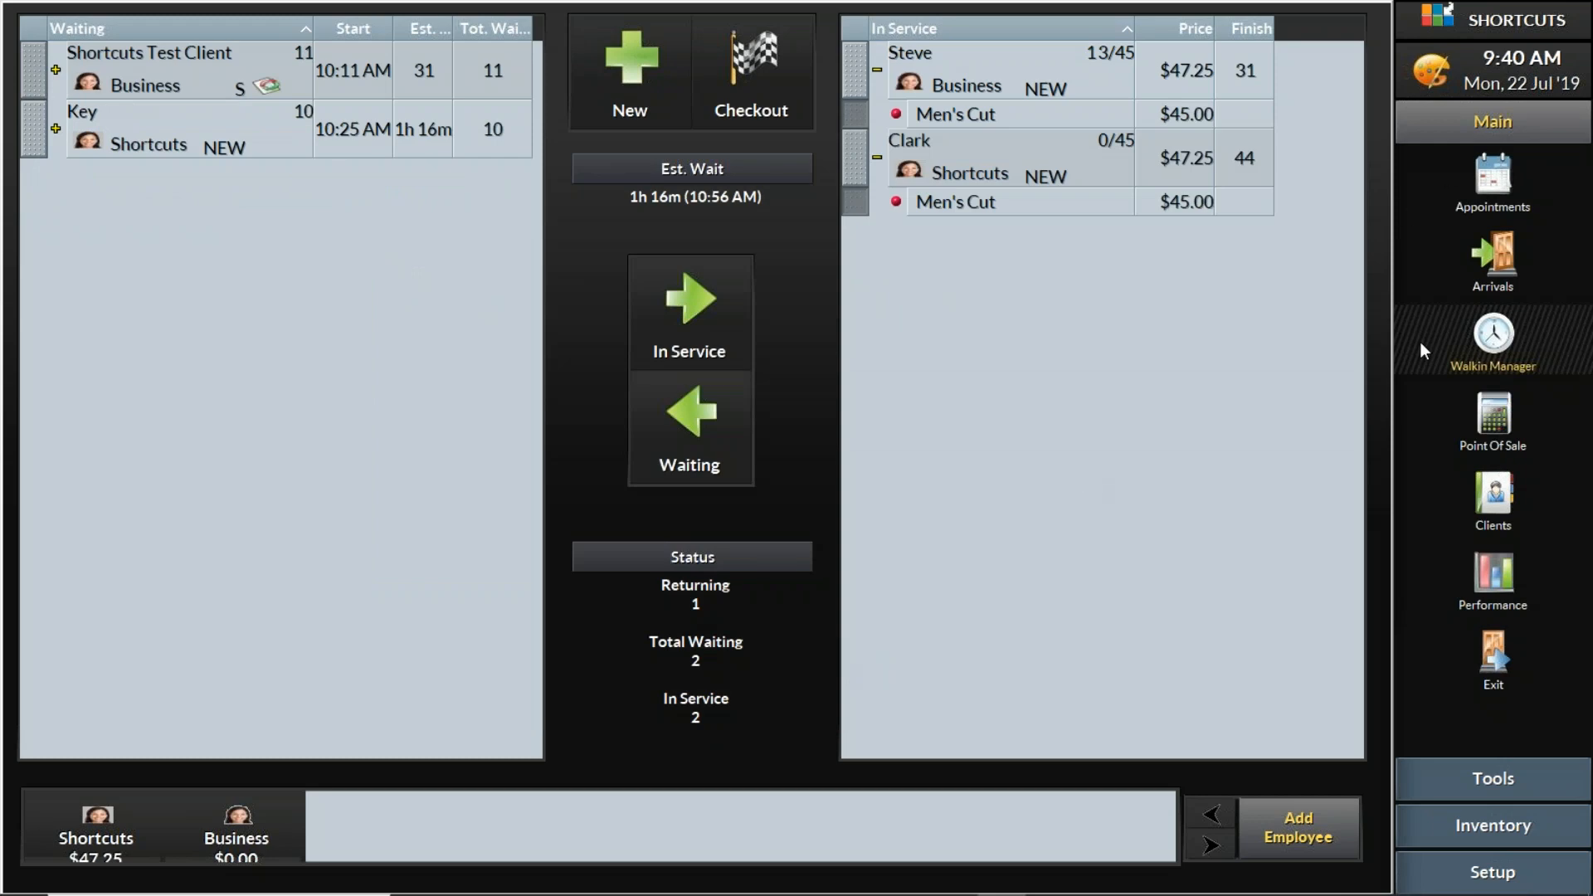
- Start a Point Of Sale transaction for #Walkin and choose Shortcuts as the employee for the first line
{"action": "left_click", "coordinate": [1503, 412]}
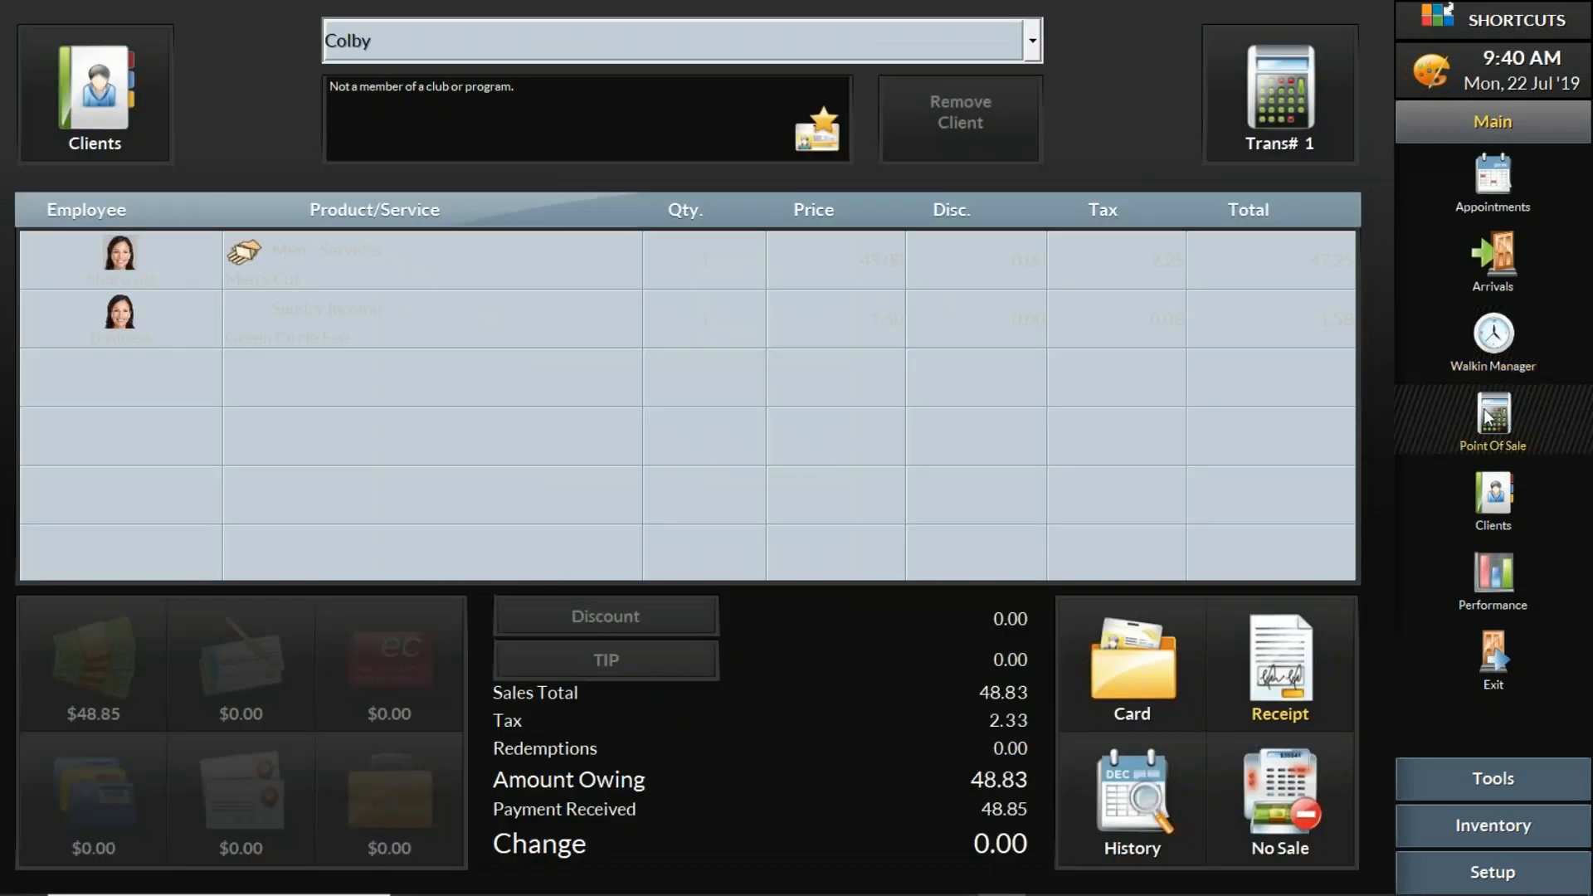
{"action": "left_click", "coordinate": [1032, 40]}
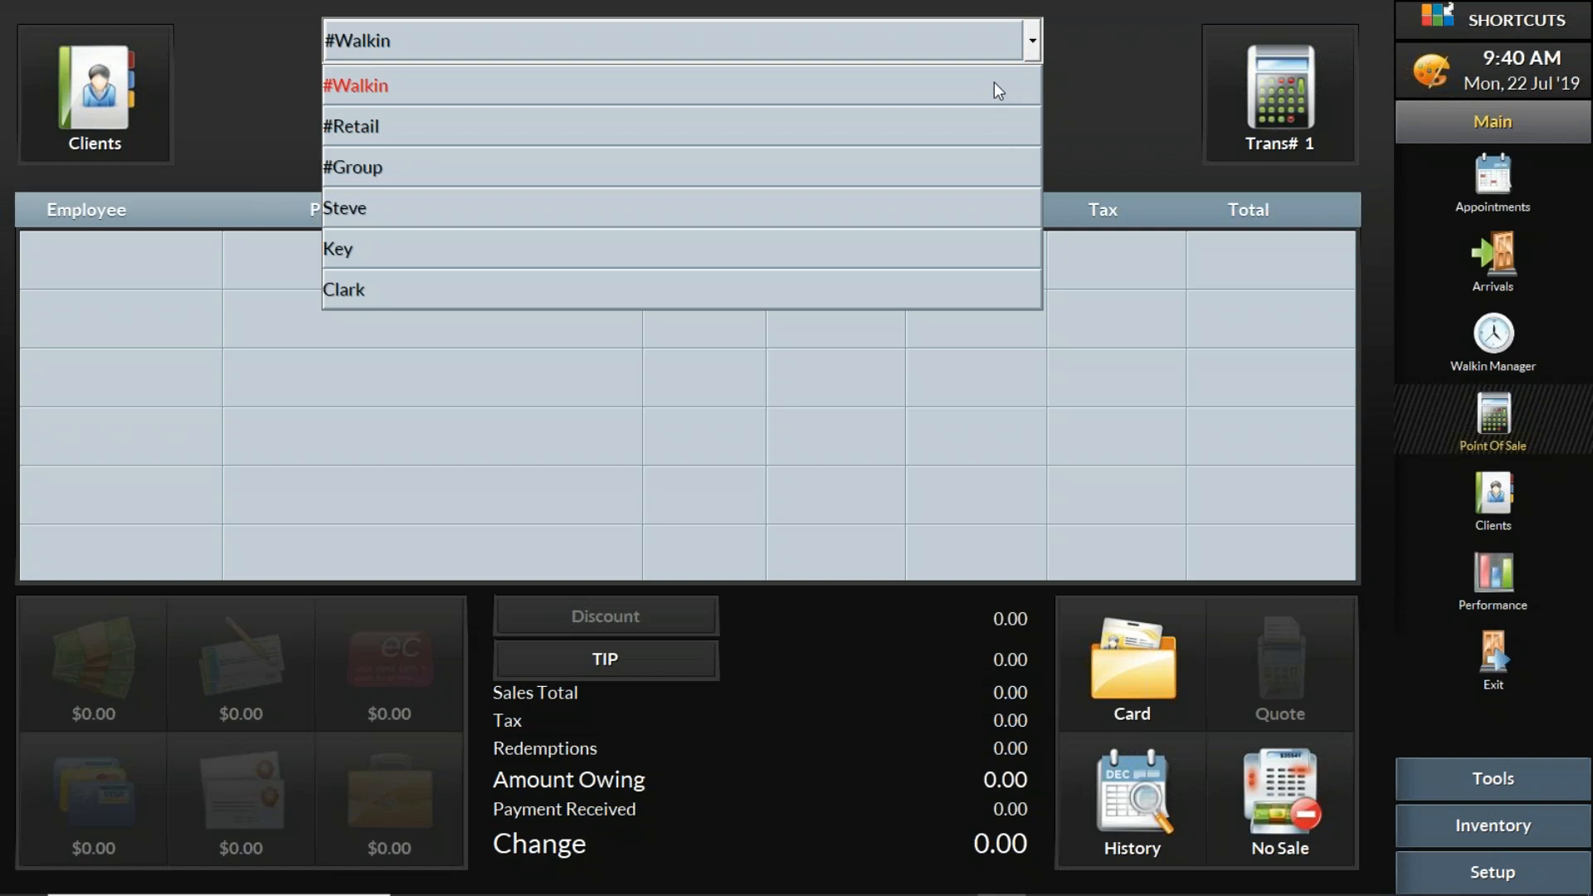
{"action": "left_click", "coordinate": [1119, 95]}
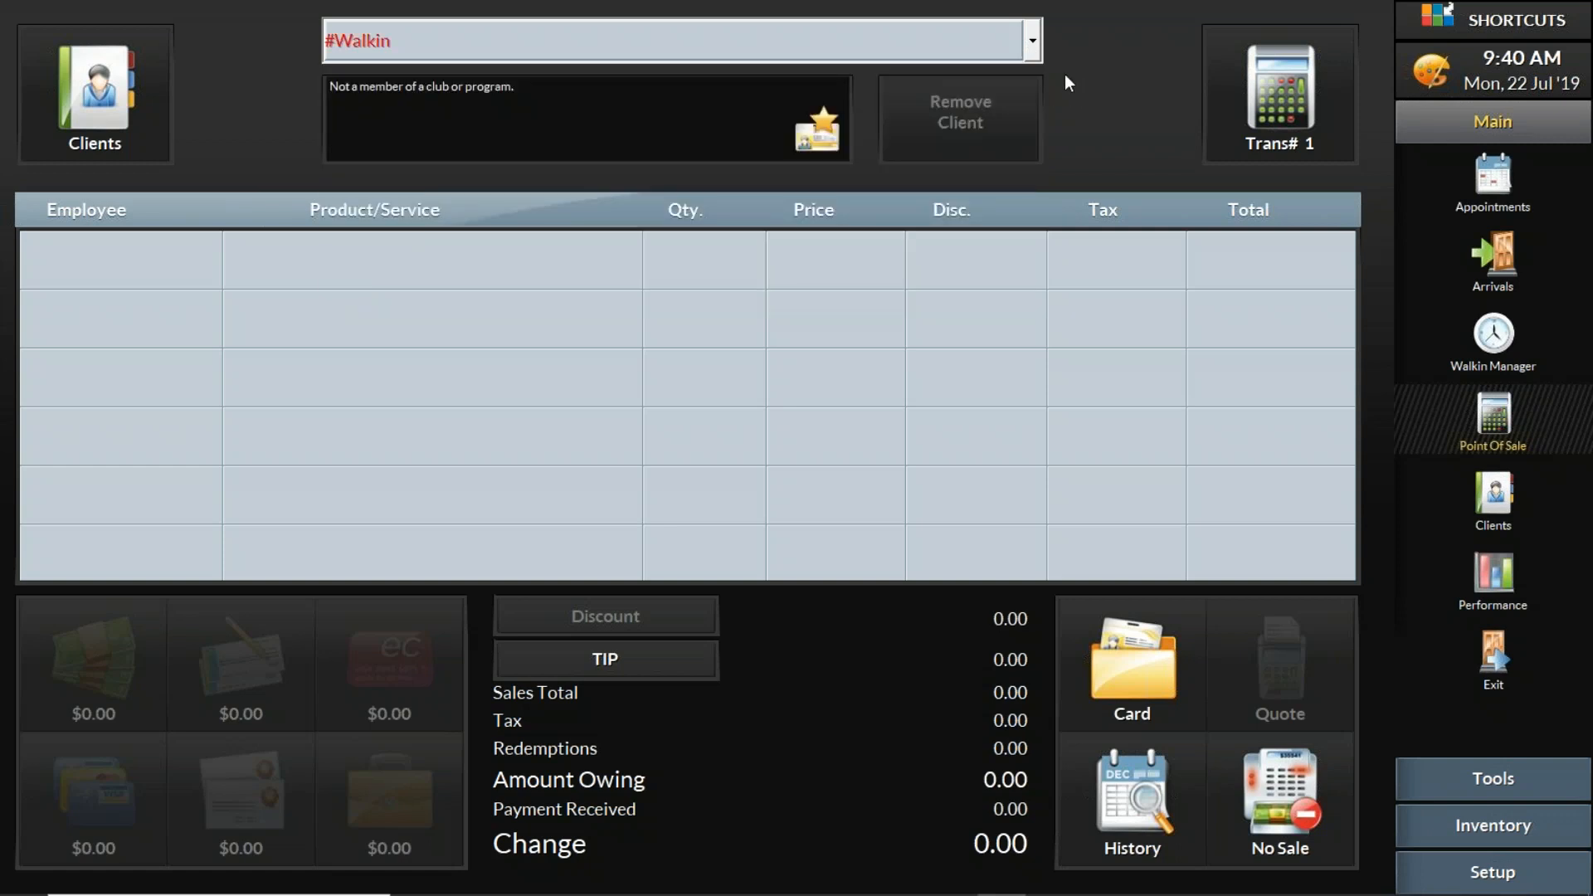
{"action": "left_click", "coordinate": [1033, 42]}
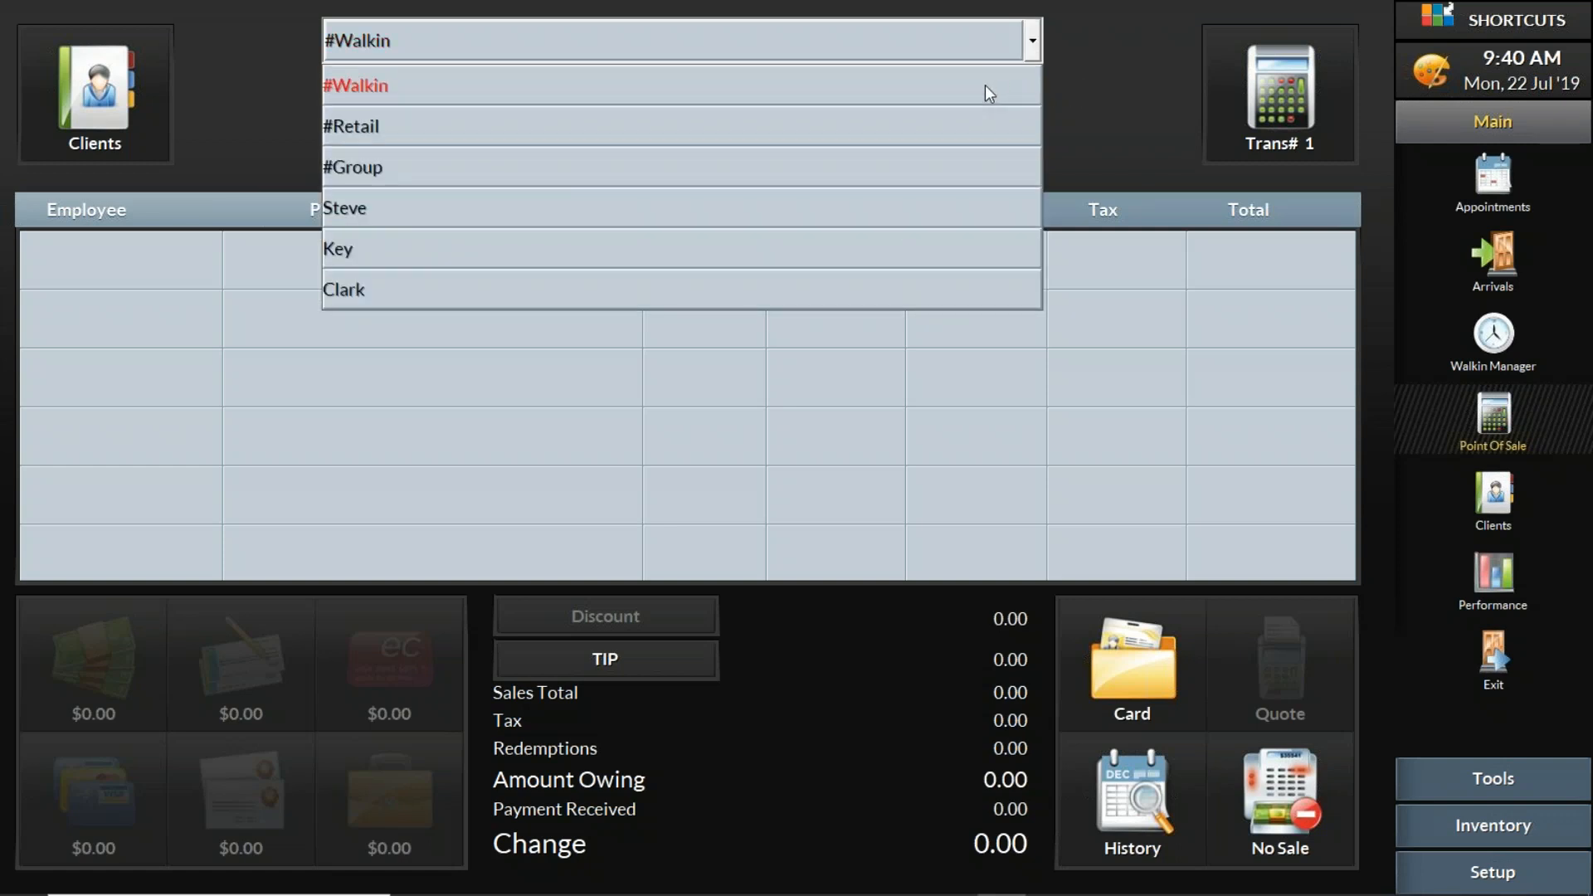
{"action": "left_click", "coordinate": [985, 86]}
{"action": "left_click", "coordinate": [538, 264]}
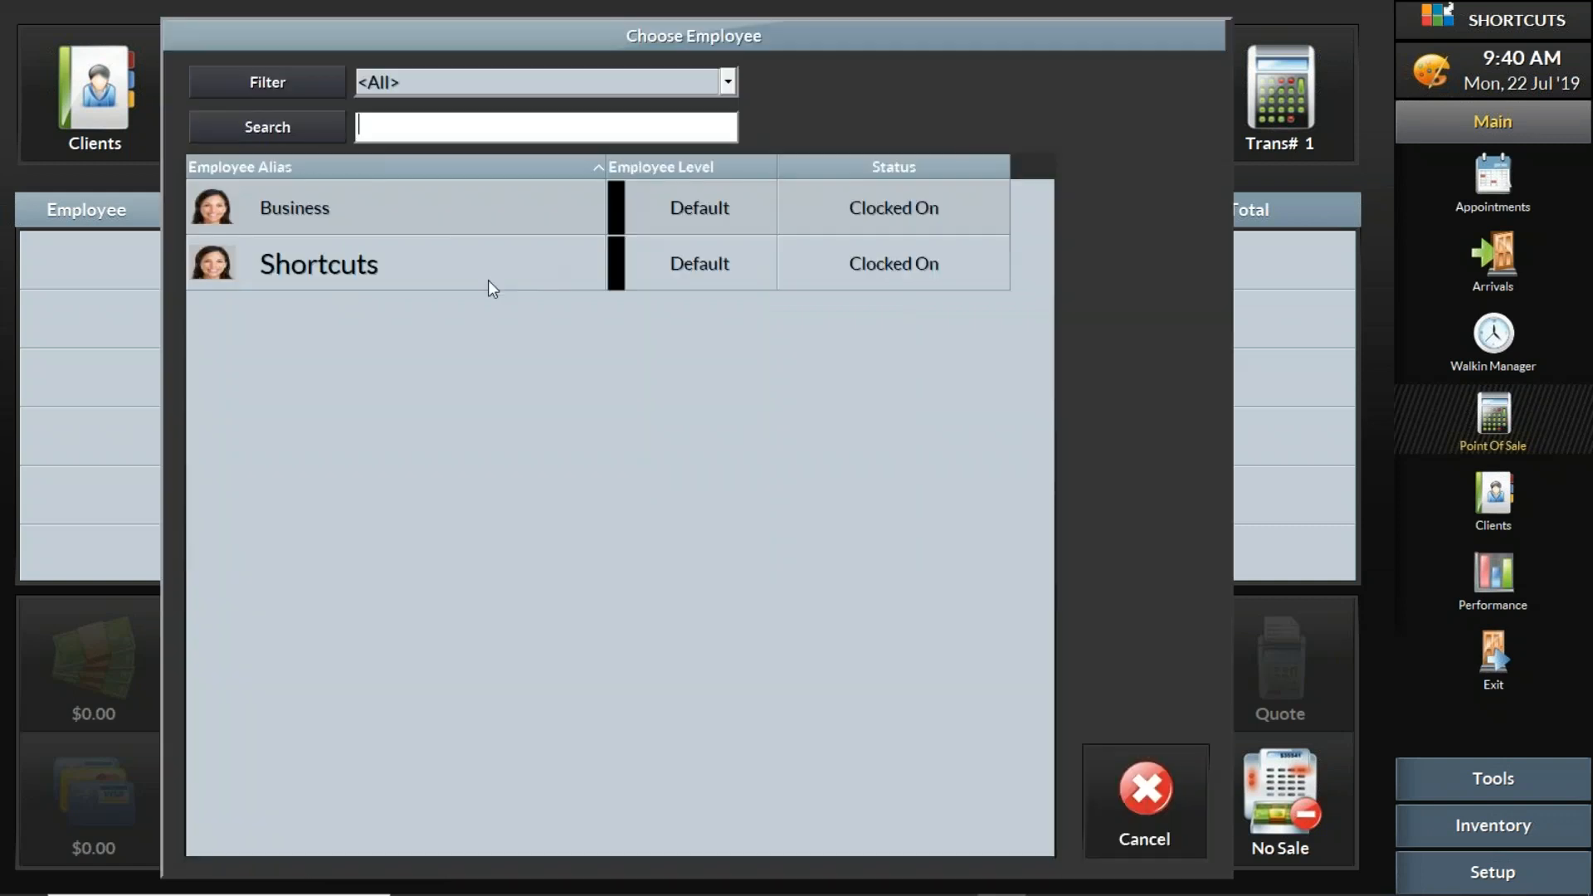
{"action": "left_click", "coordinate": [317, 261]}
- Add the Boys Cut (under 10) service from the Cuts/Style category to the walk-in sale
{"action": "left_click", "coordinate": [616, 442]}
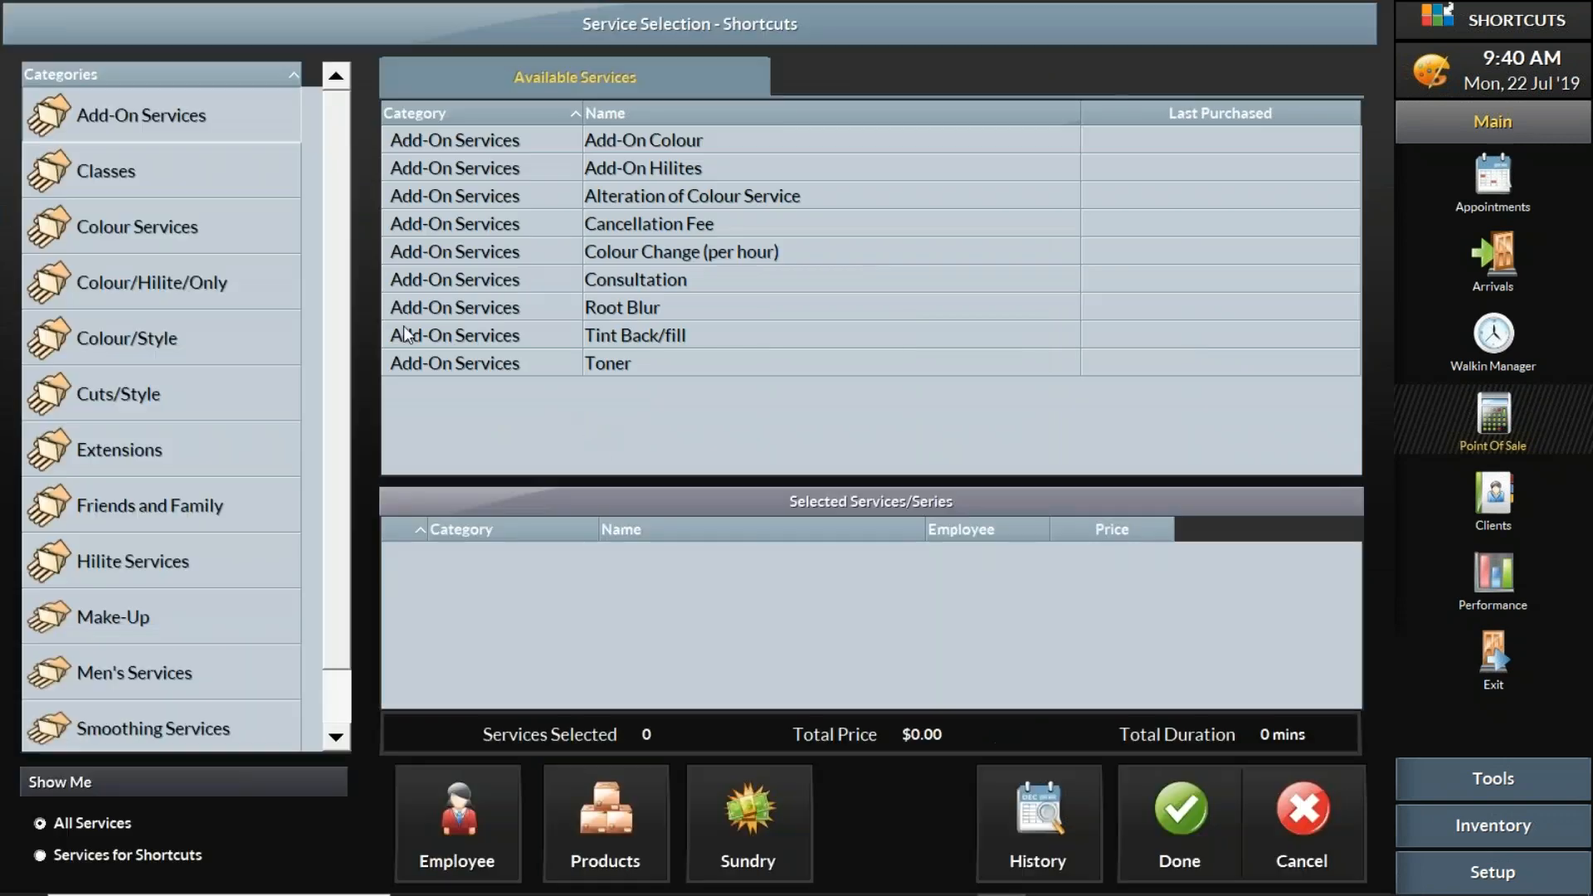
{"action": "left_click", "coordinate": [187, 402]}
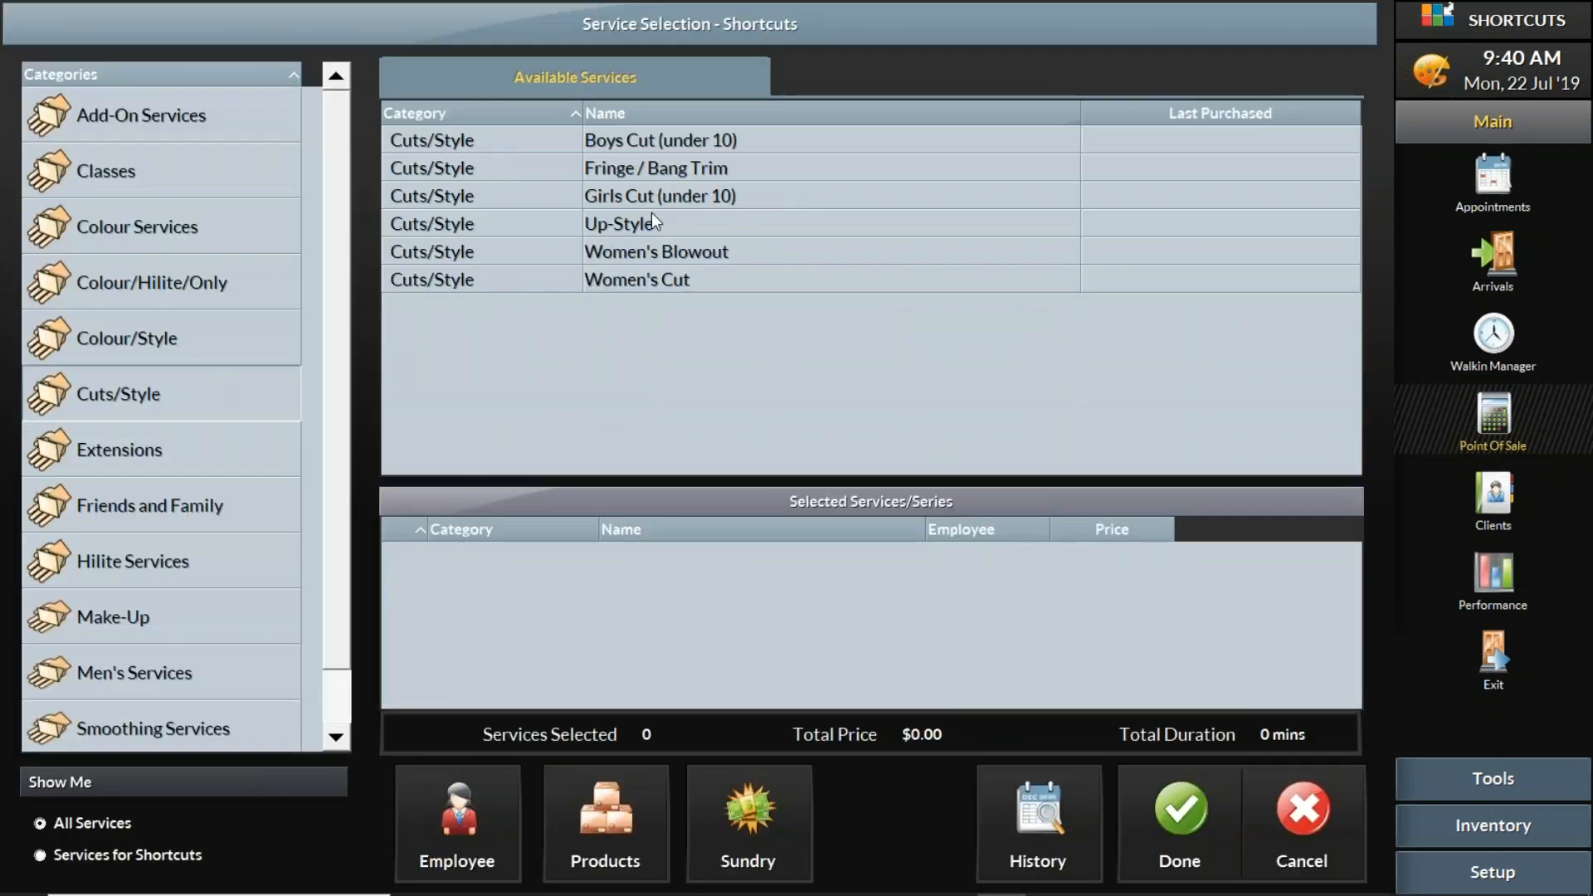
{"action": "left_click", "coordinate": [670, 140]}
{"action": "left_click", "coordinate": [1185, 834]}
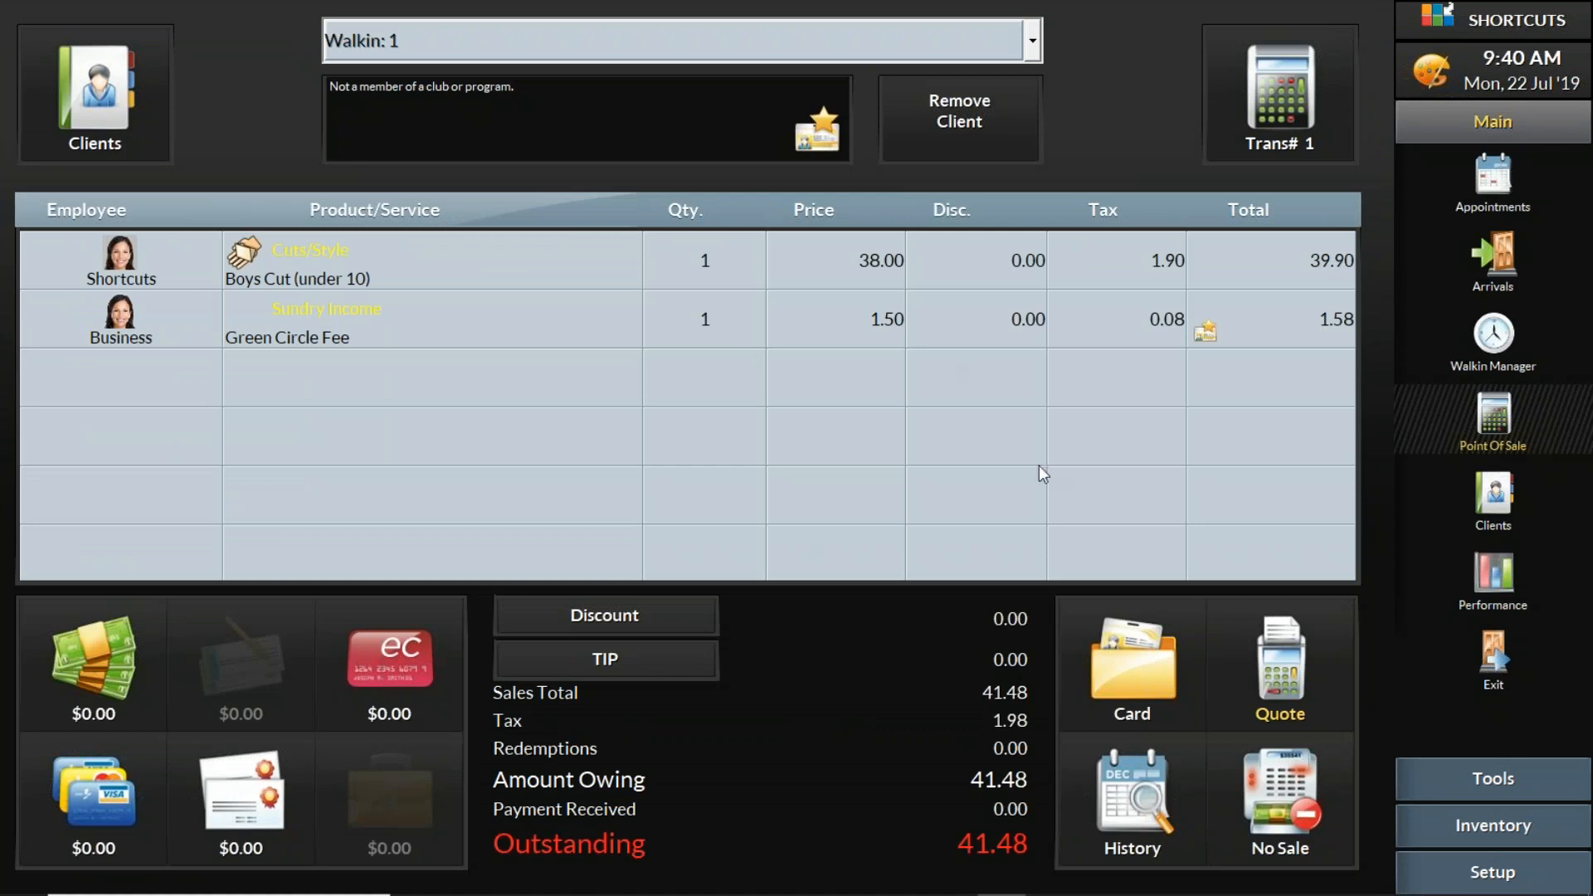
- Take a 41.50 cash payment for the walk-in sale and end the sale
{"action": "left_click", "coordinate": [94, 664]}
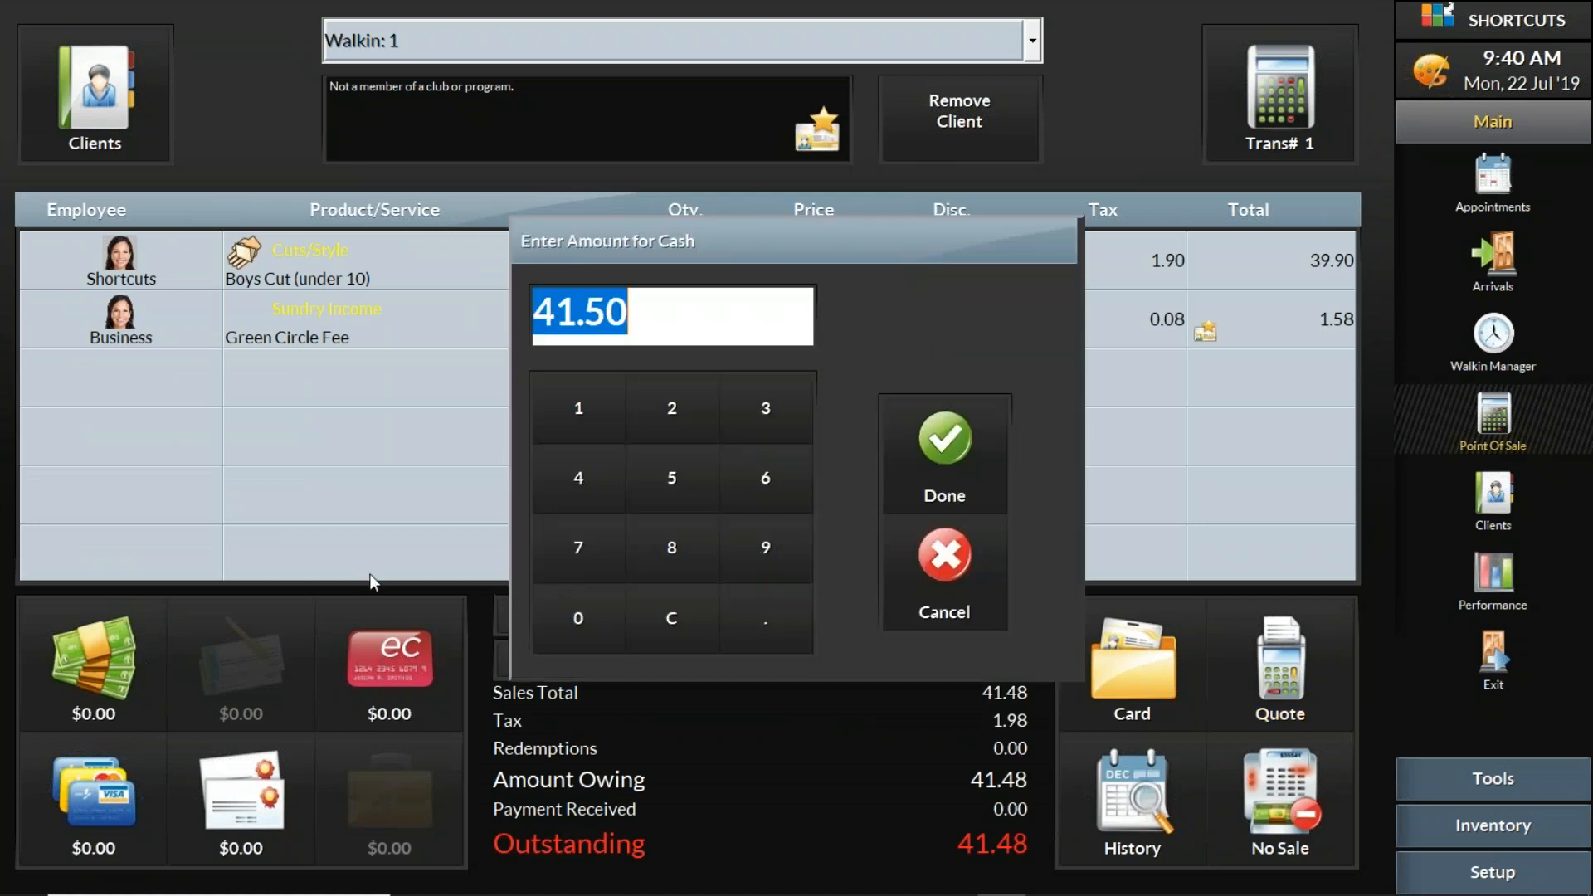
{"action": "left_click", "coordinate": [942, 456]}
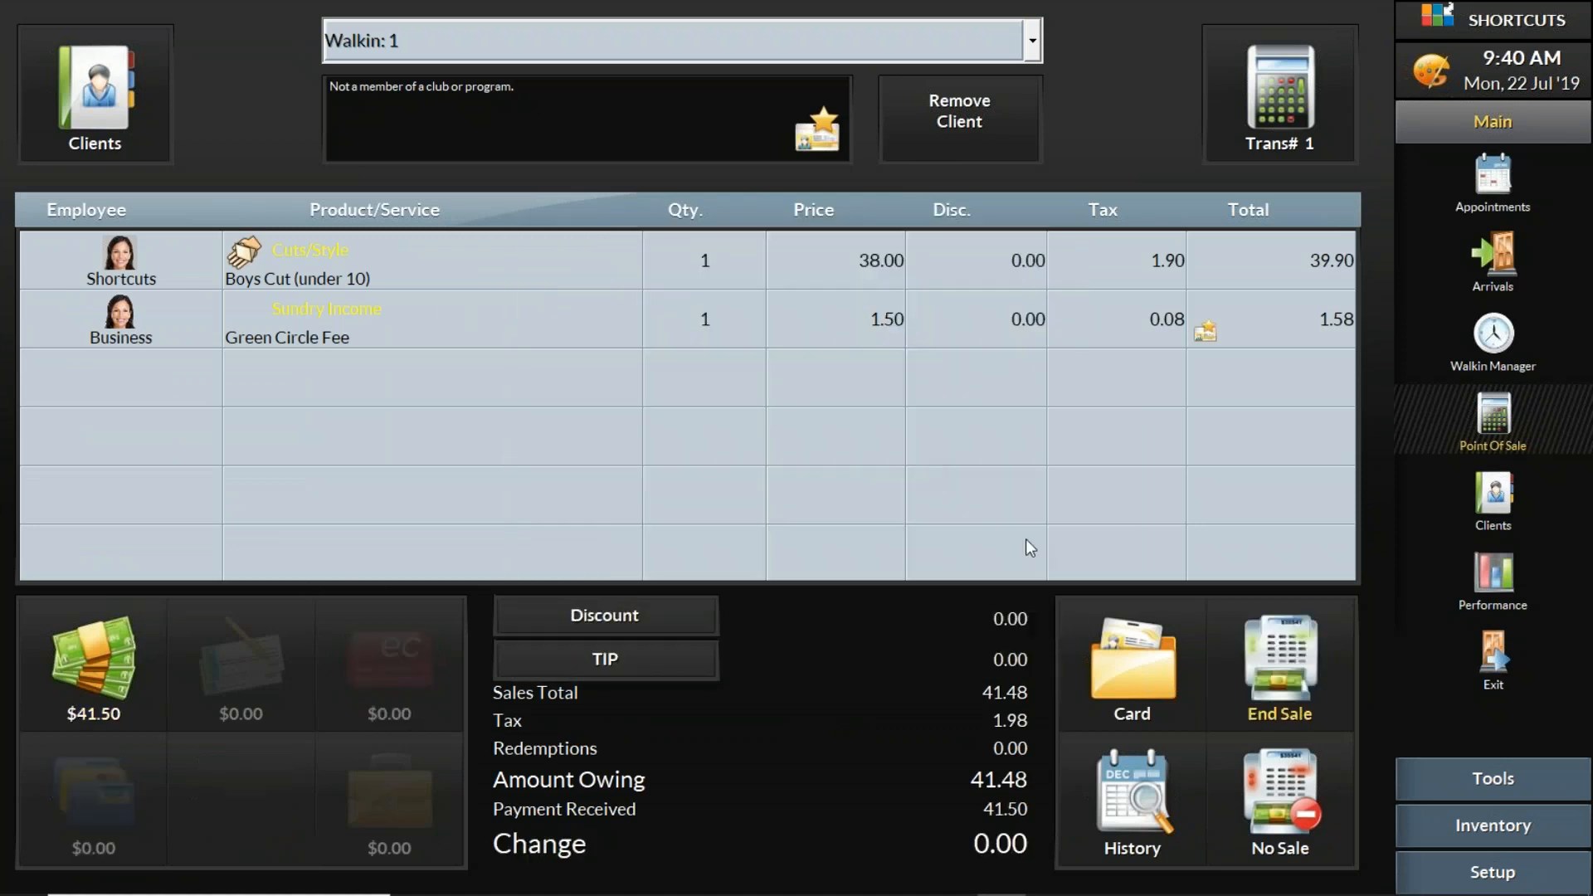
{"action": "left_click", "coordinate": [1303, 710]}
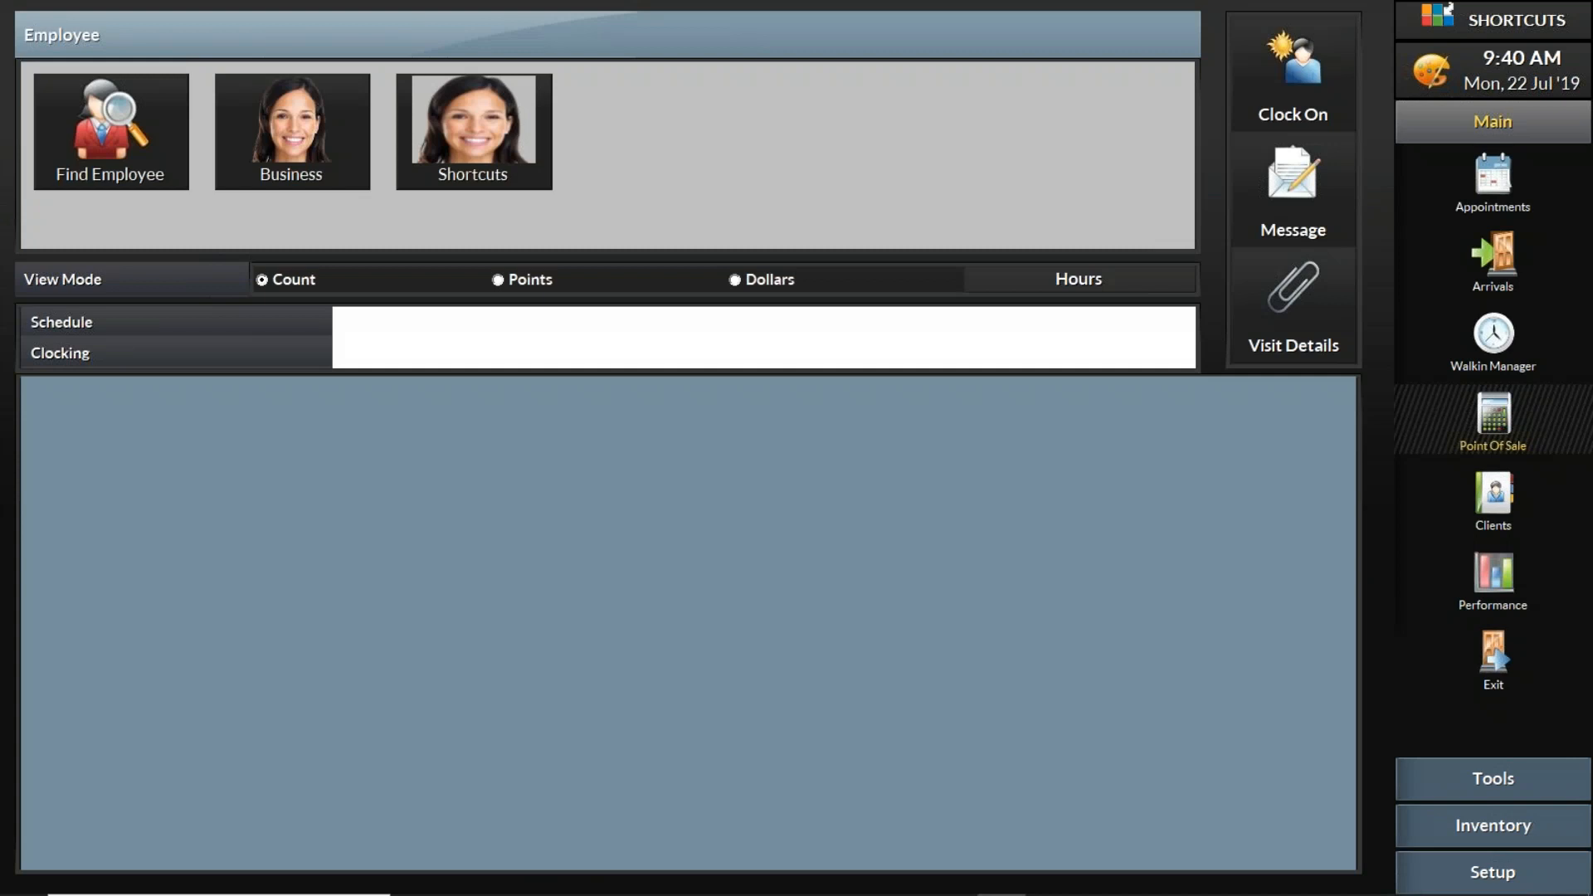
- Open the group details by choosing #Group as the Point Of Sale client, and dismiss the receipt printing error
{"action": "left_click", "coordinate": [1497, 416]}
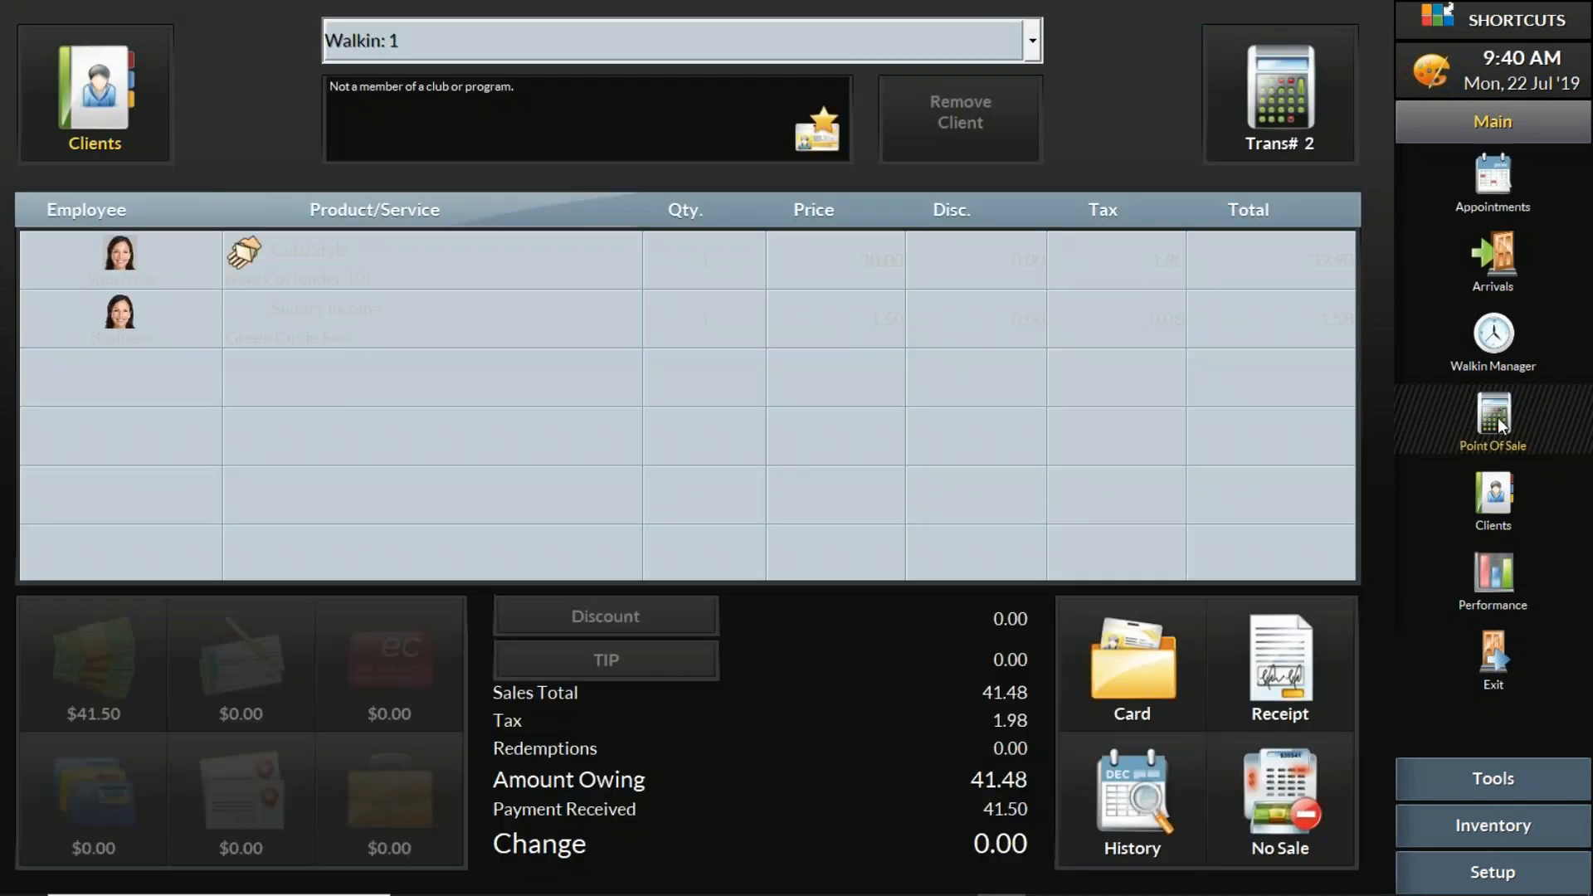
{"action": "left_click", "coordinate": [1033, 38]}
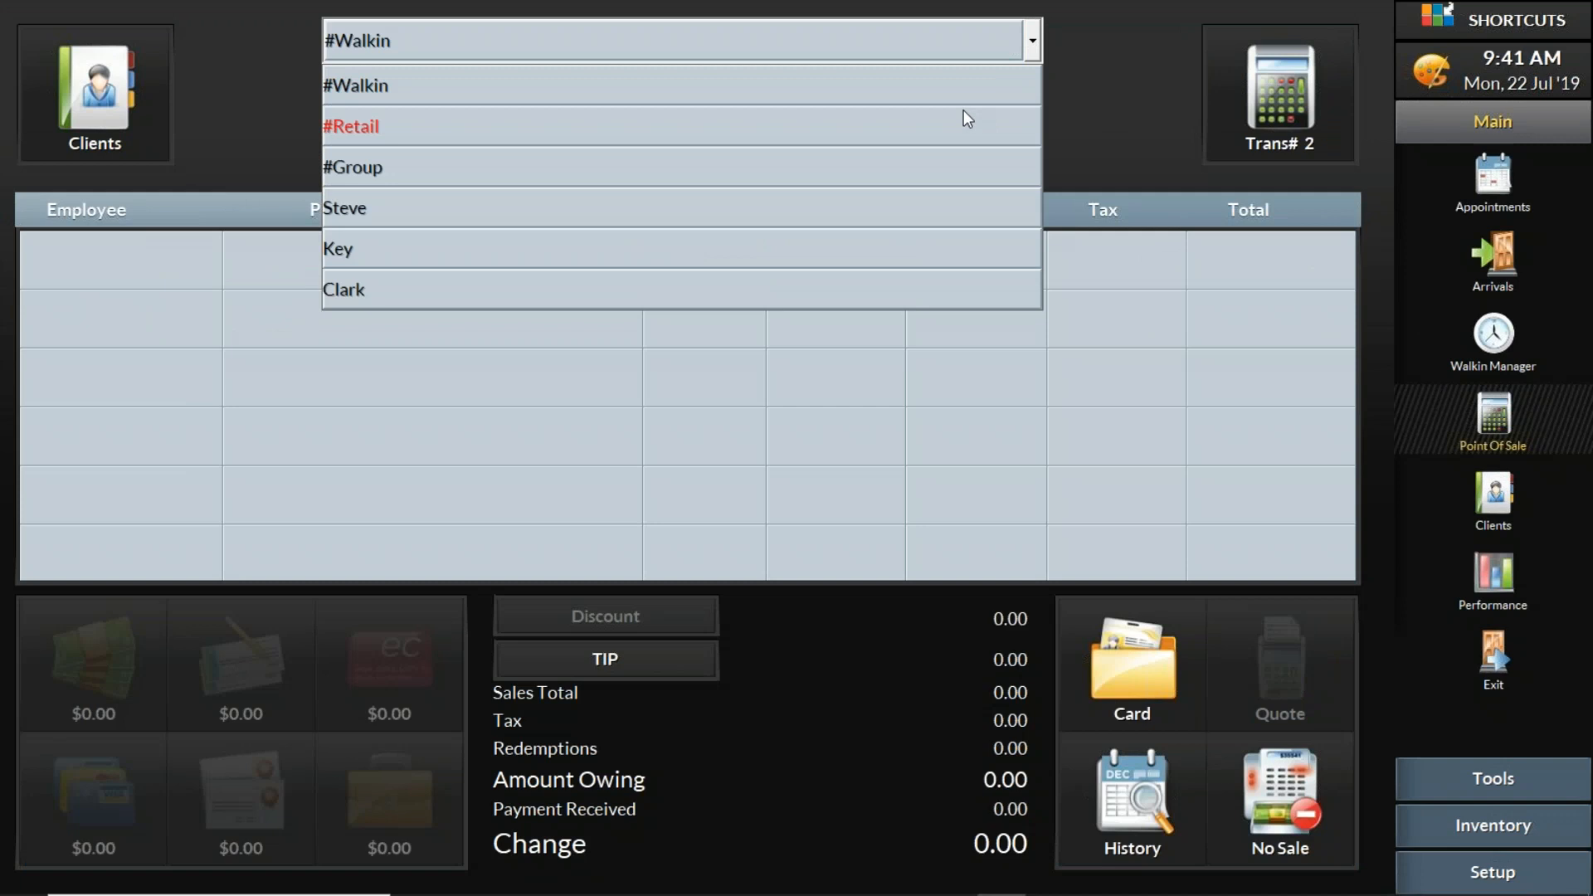
{"action": "left_click", "coordinate": [925, 168]}
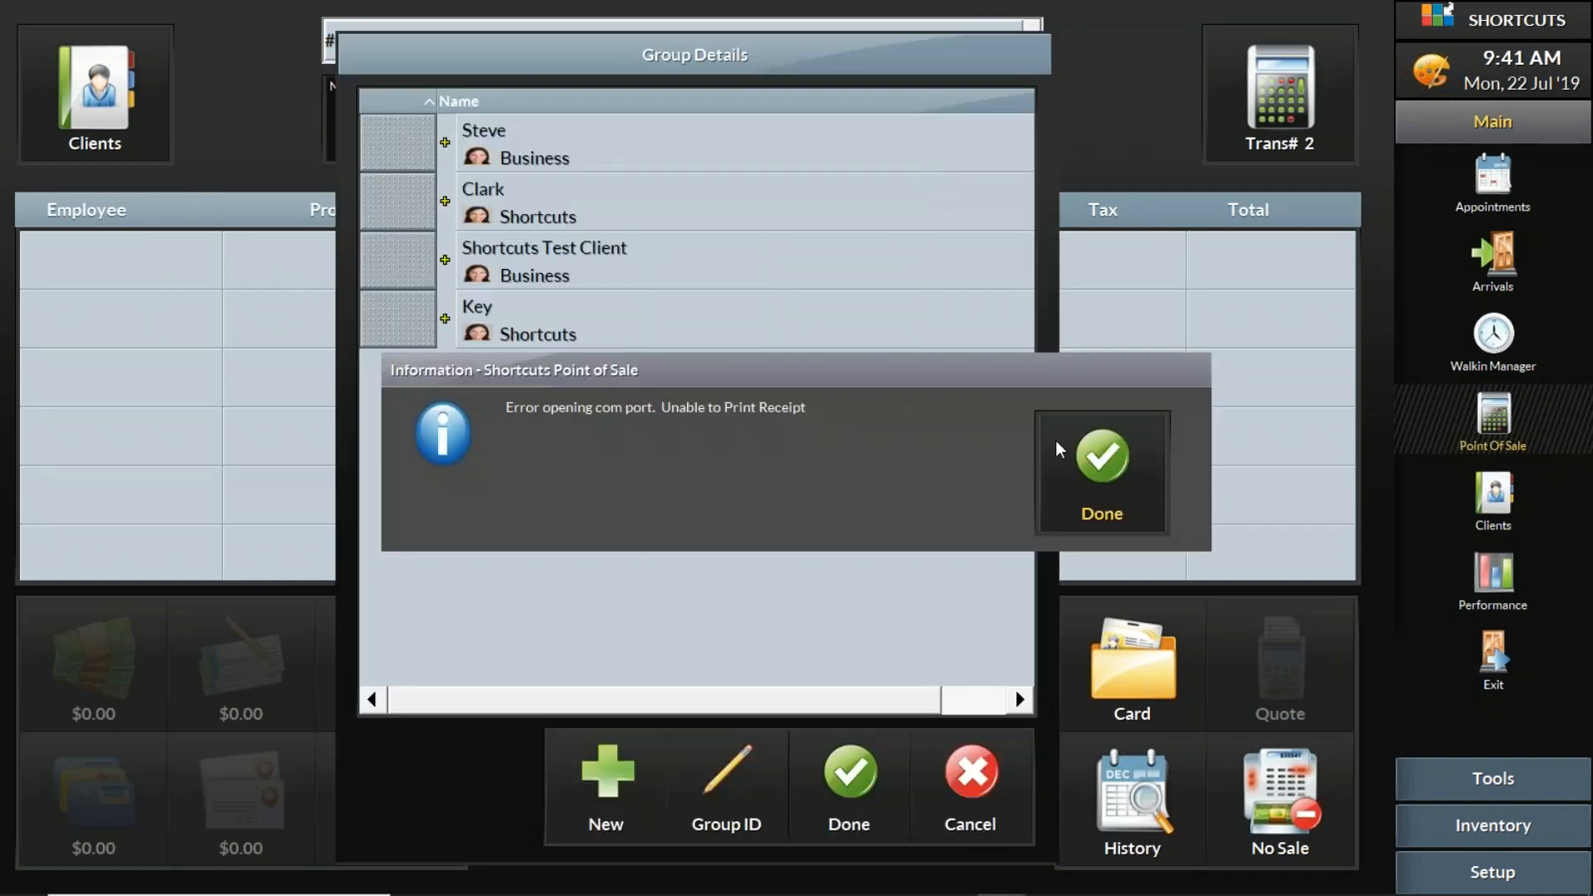
{"action": "left_click", "coordinate": [1104, 458]}
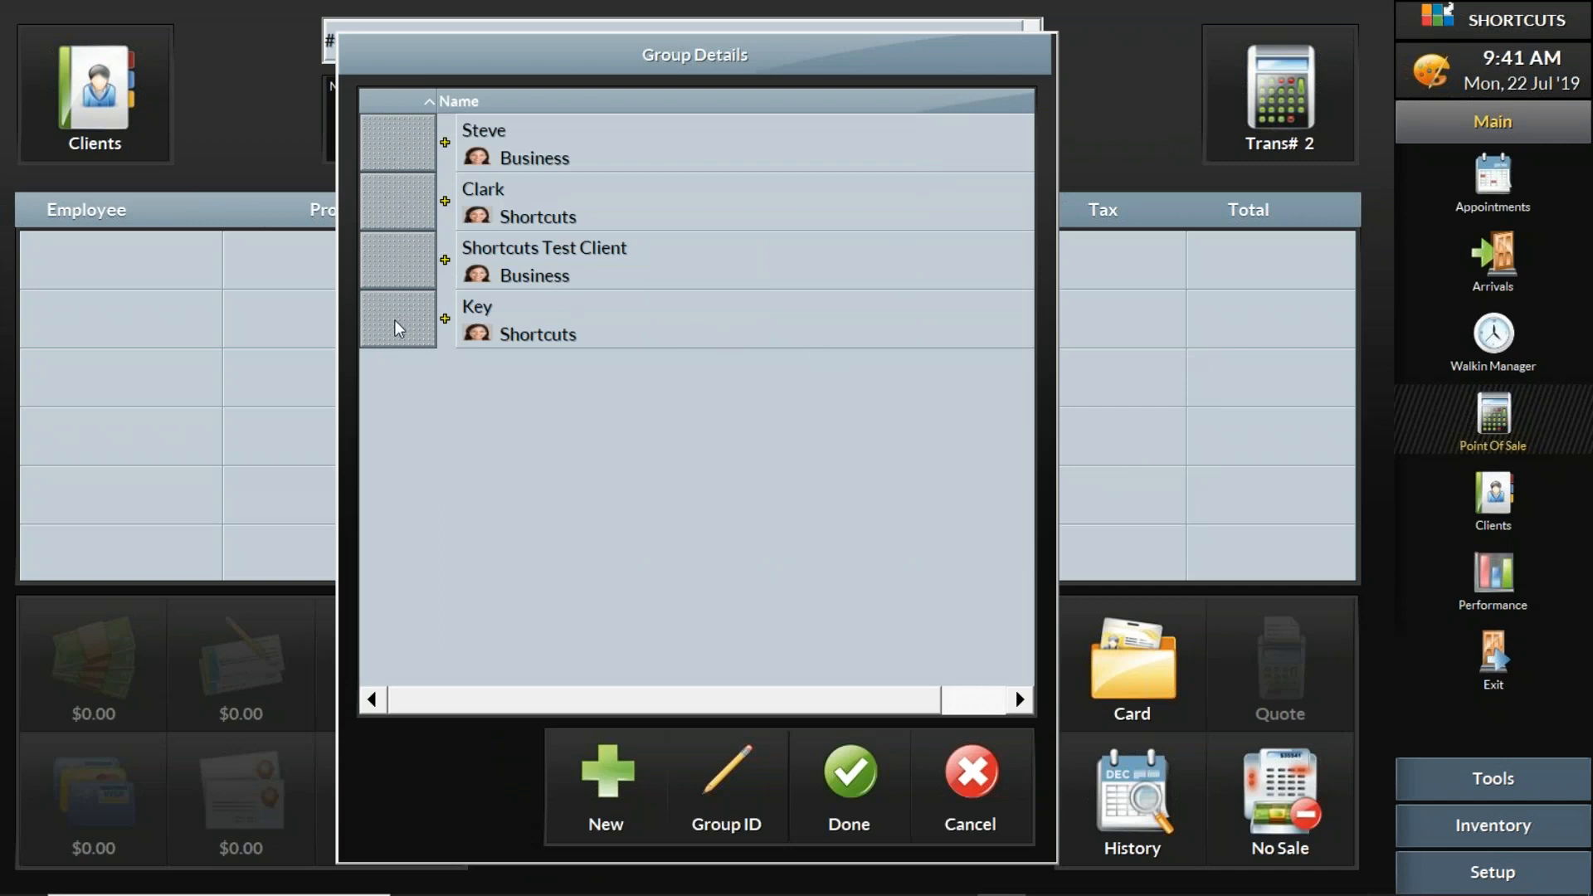
- Combine the first two clients in the group details list into one group transaction
{"action": "left_click", "coordinate": [413, 155]}
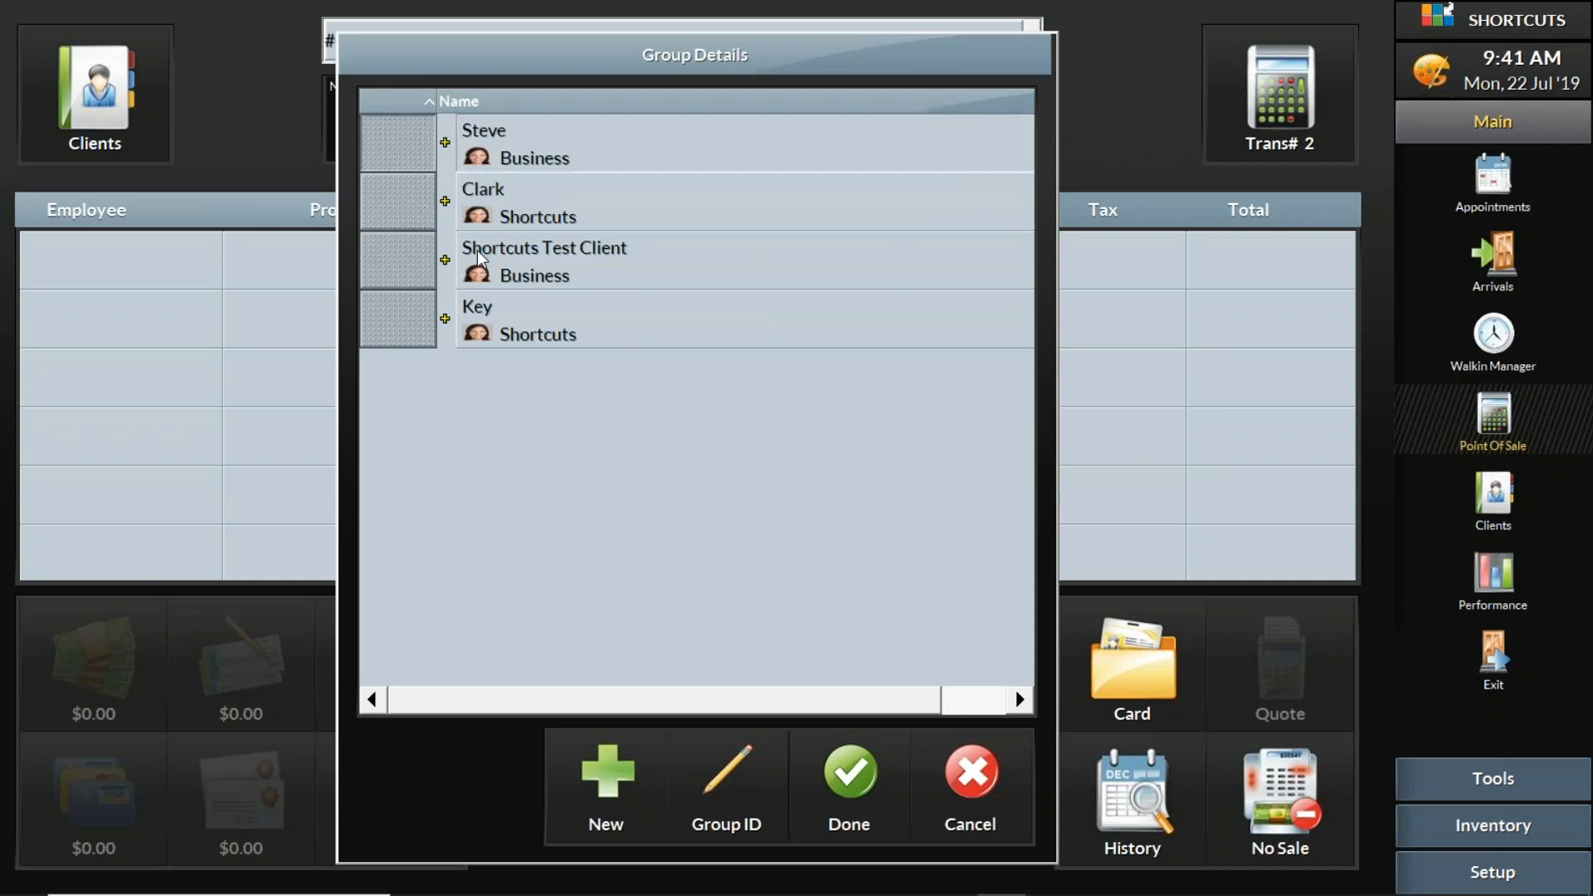
{"action": "left_click", "coordinate": [409, 214]}
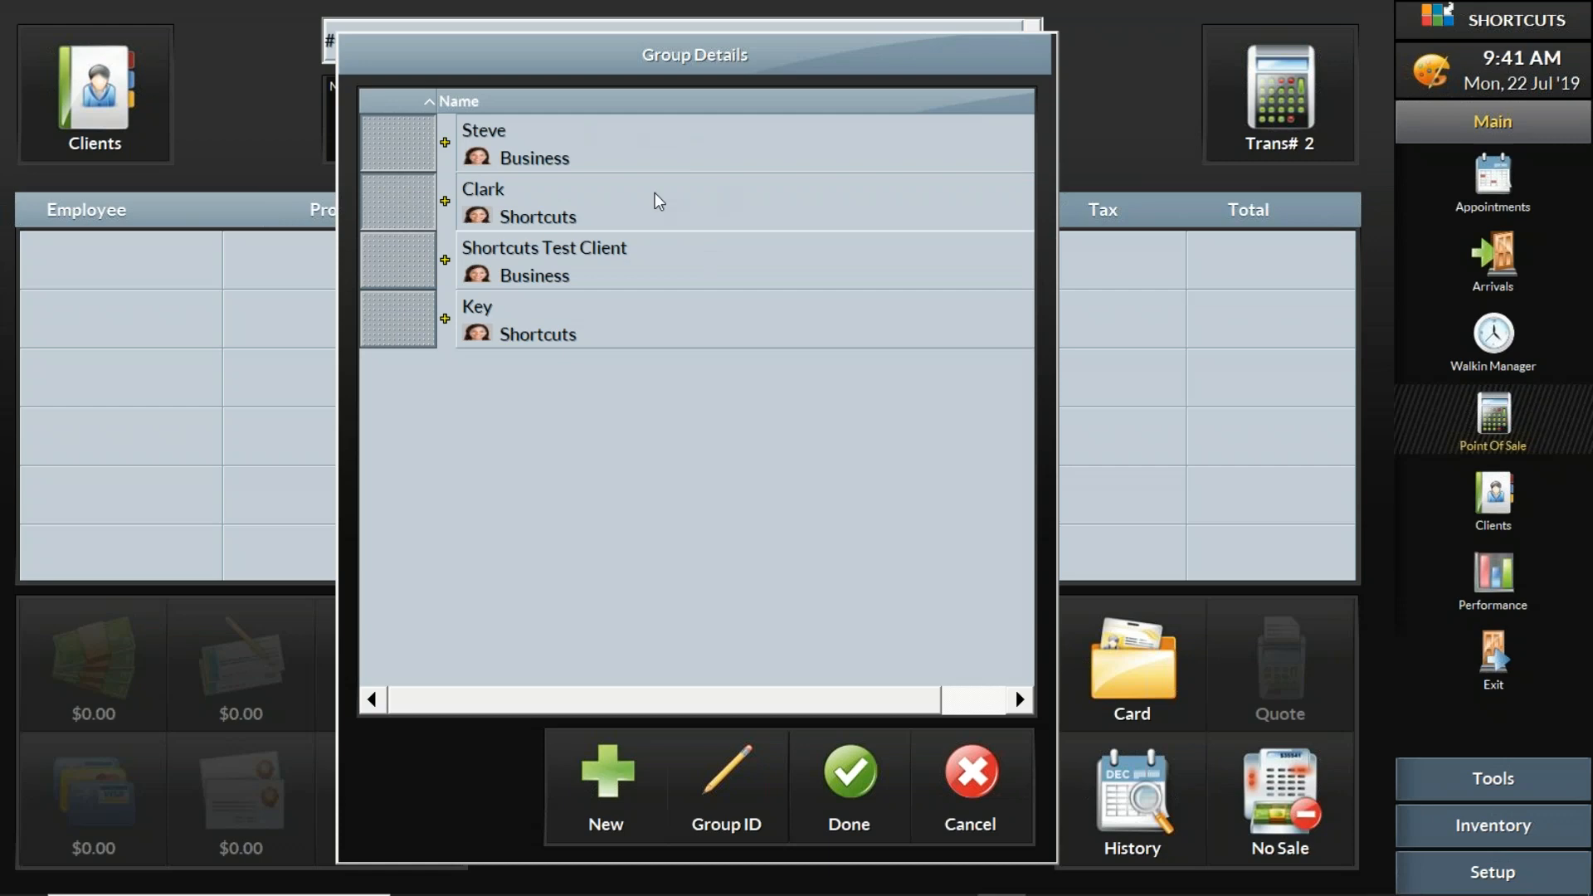
{"action": "left_click", "coordinate": [861, 769]}
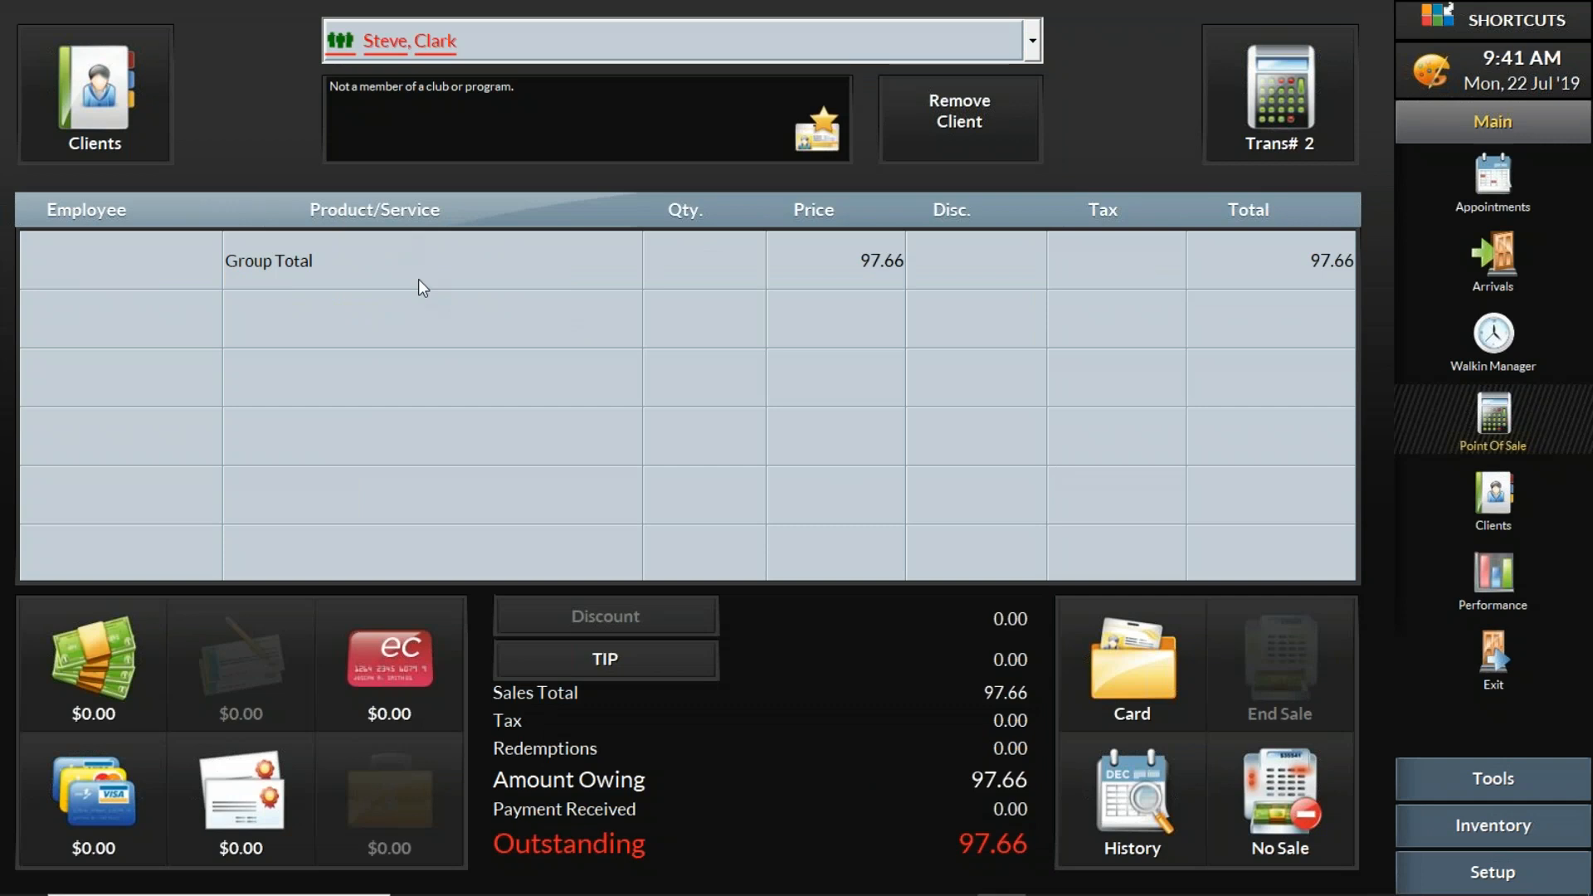
- Take a 97.65 cash payment for the group, skip rebooking, and end the sale
{"action": "left_click", "coordinate": [132, 666]}
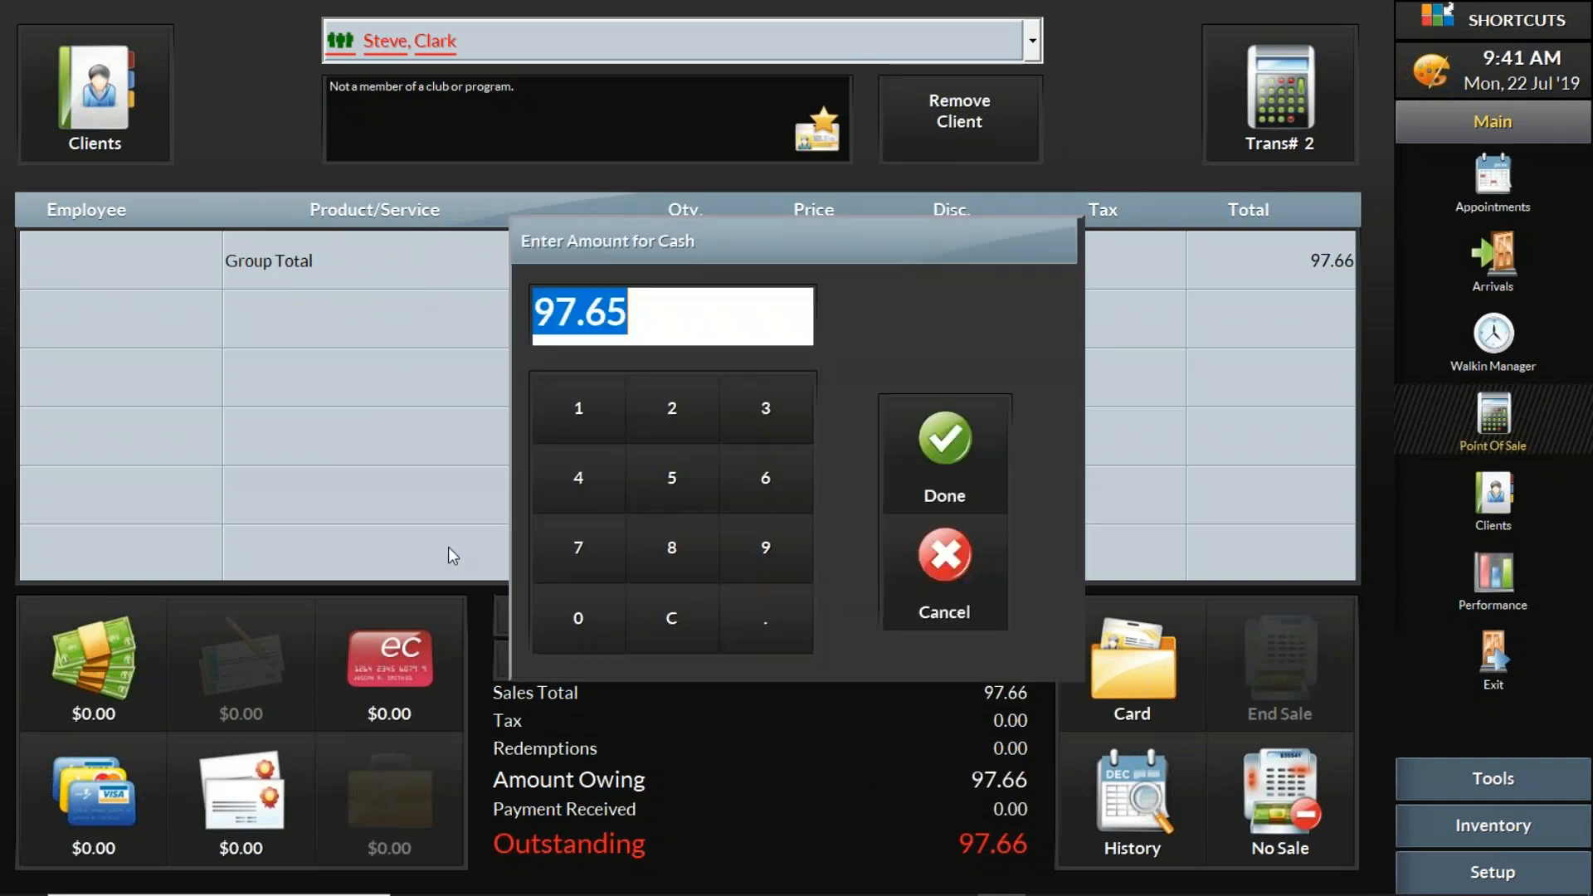
{"action": "left_click", "coordinate": [967, 441]}
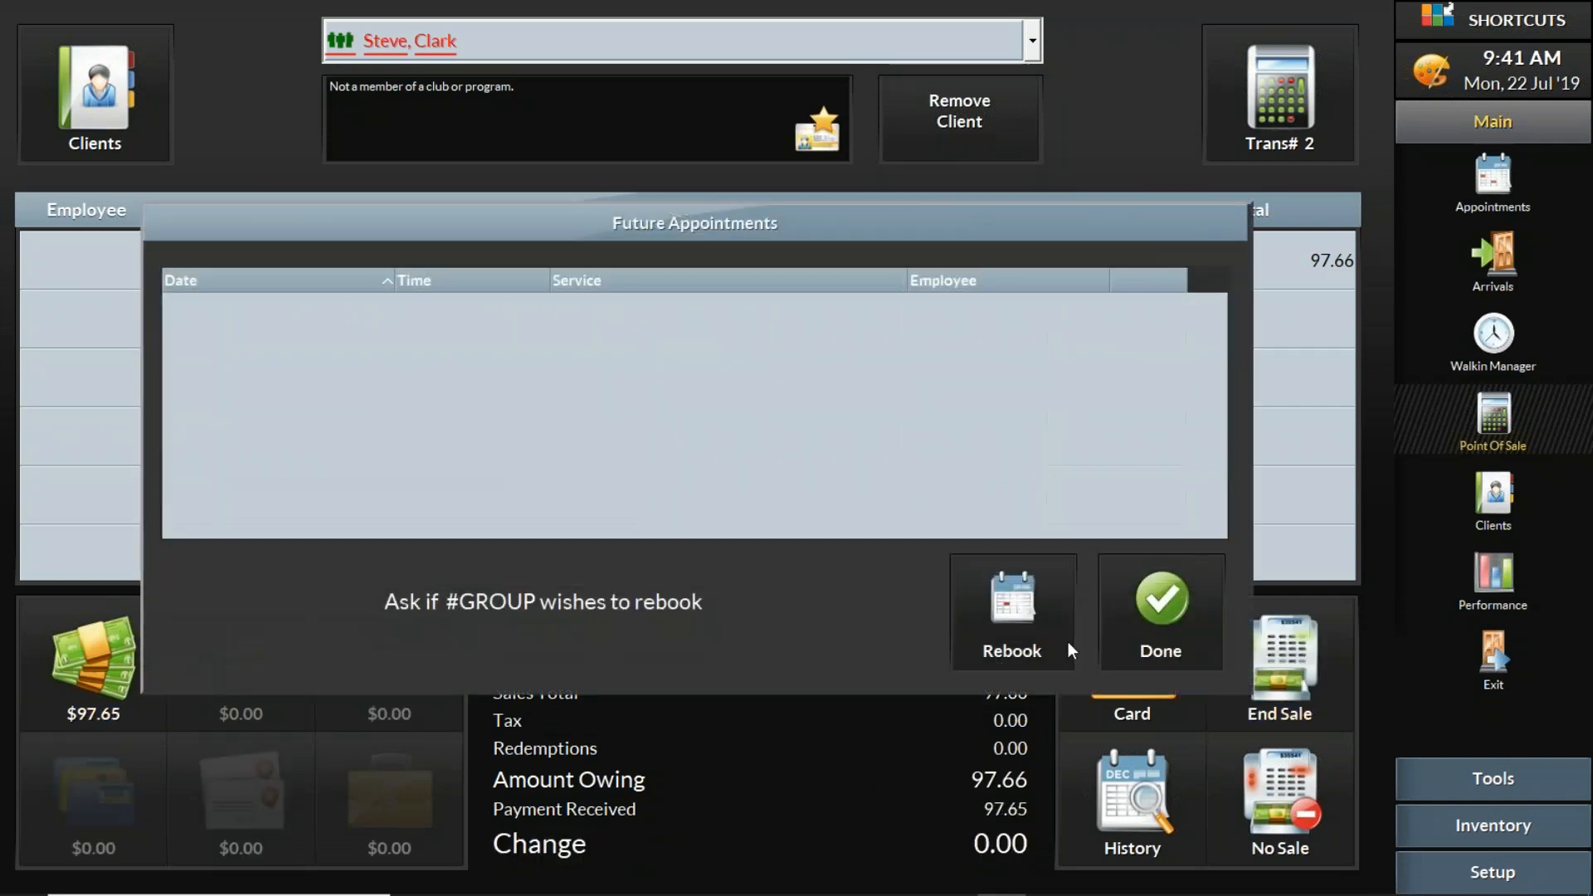
{"action": "left_click", "coordinate": [1143, 606]}
{"action": "left_click", "coordinate": [1265, 713]}
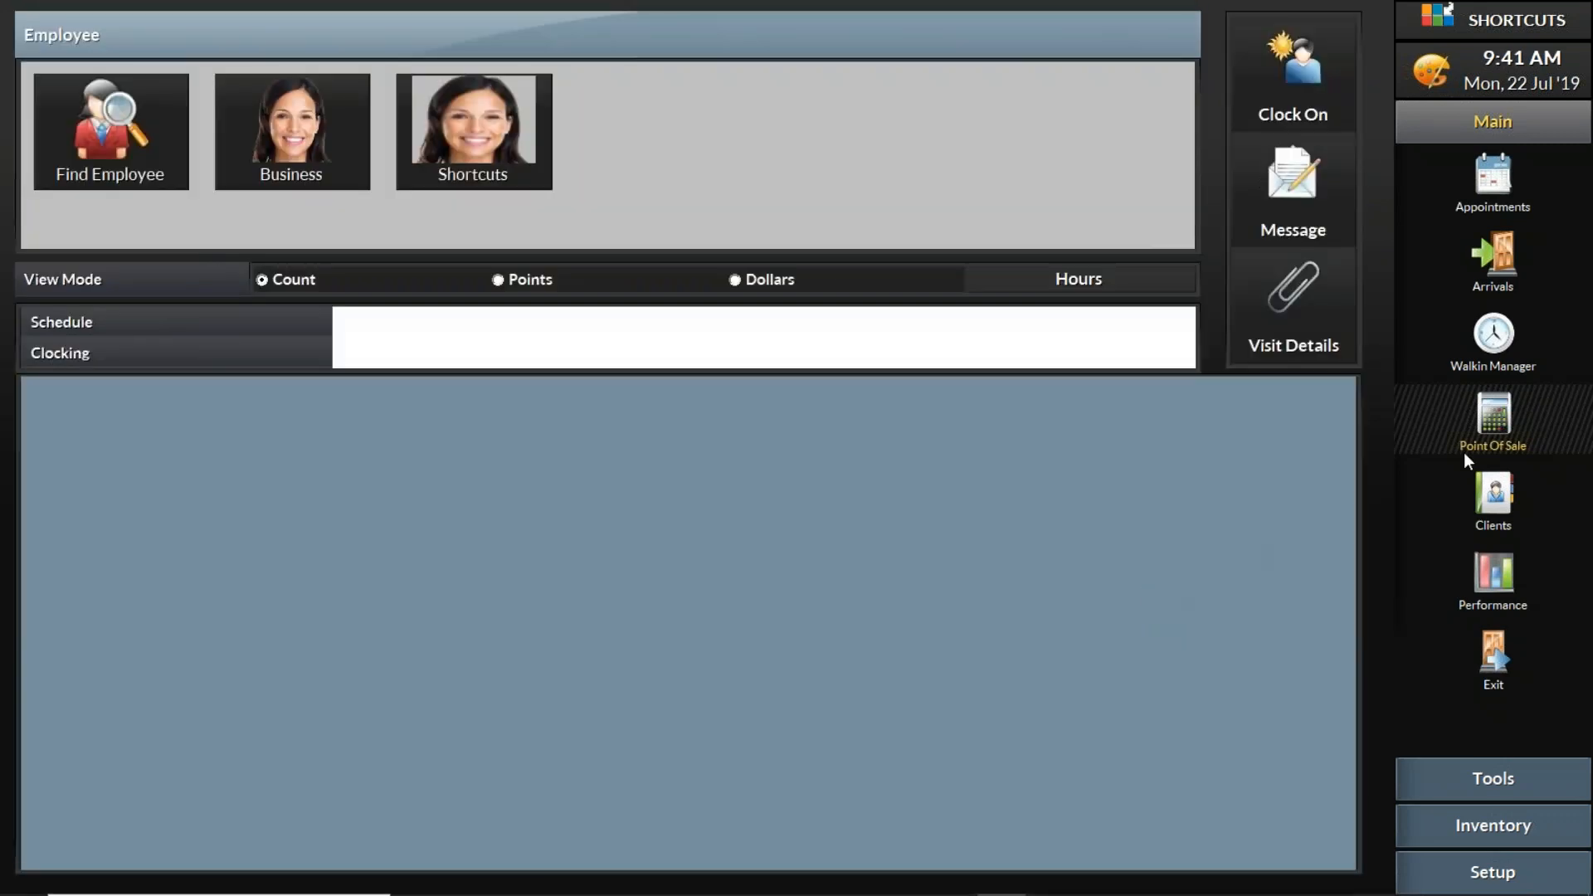
- Move the waiting client assigned to Shortcuts into service for a Men's Cut in Walkin Manager, and dismiss the receipt printing error
{"action": "left_click", "coordinate": [1507, 342]}
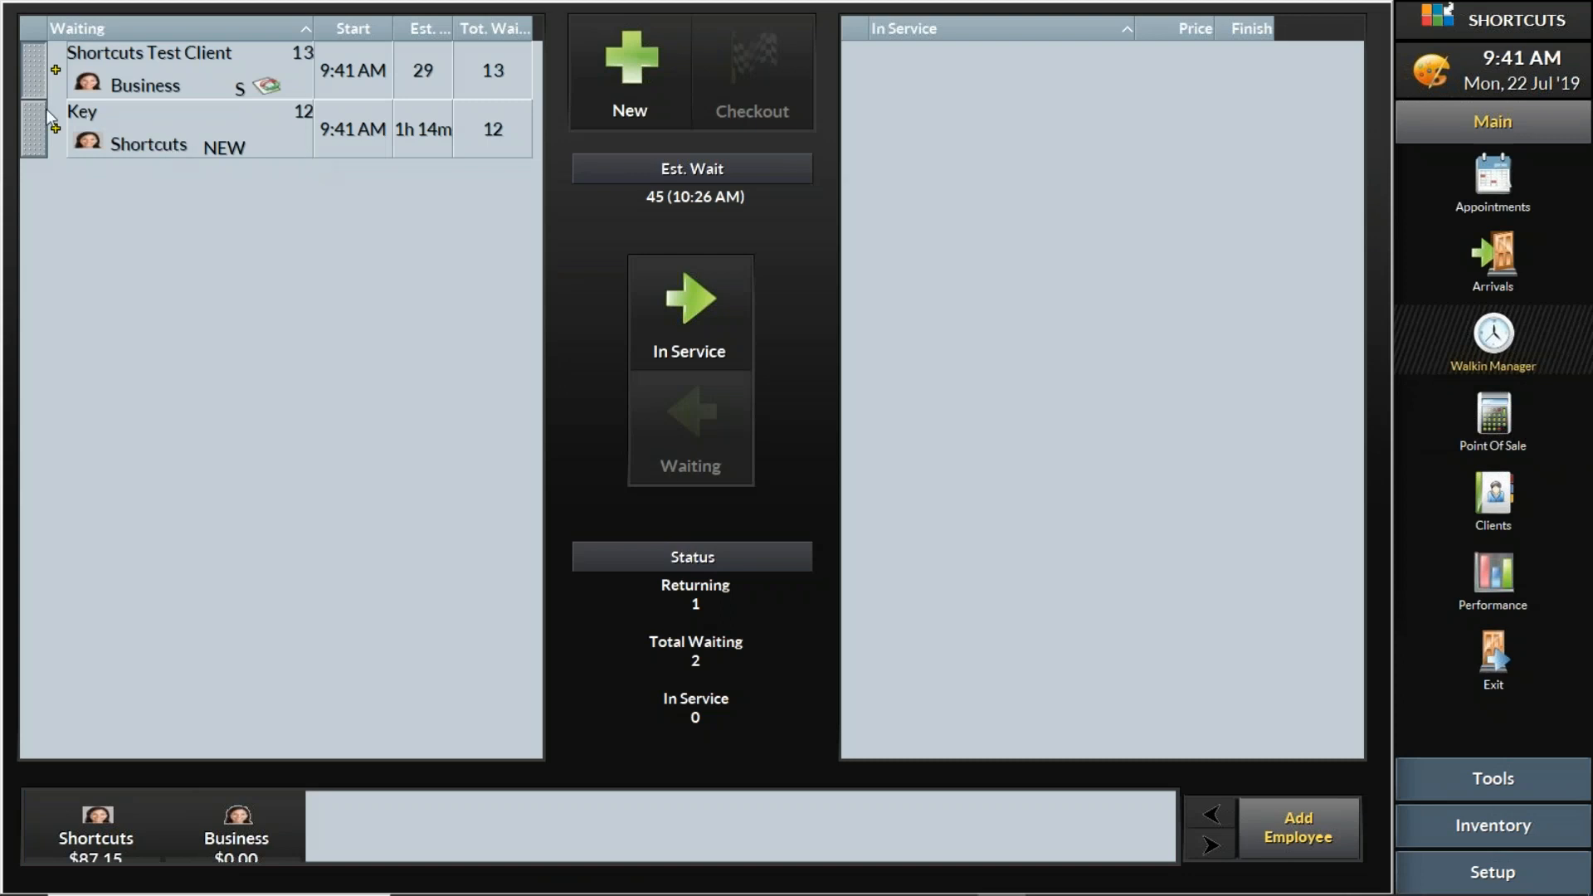
{"action": "left_click", "coordinate": [697, 303]}
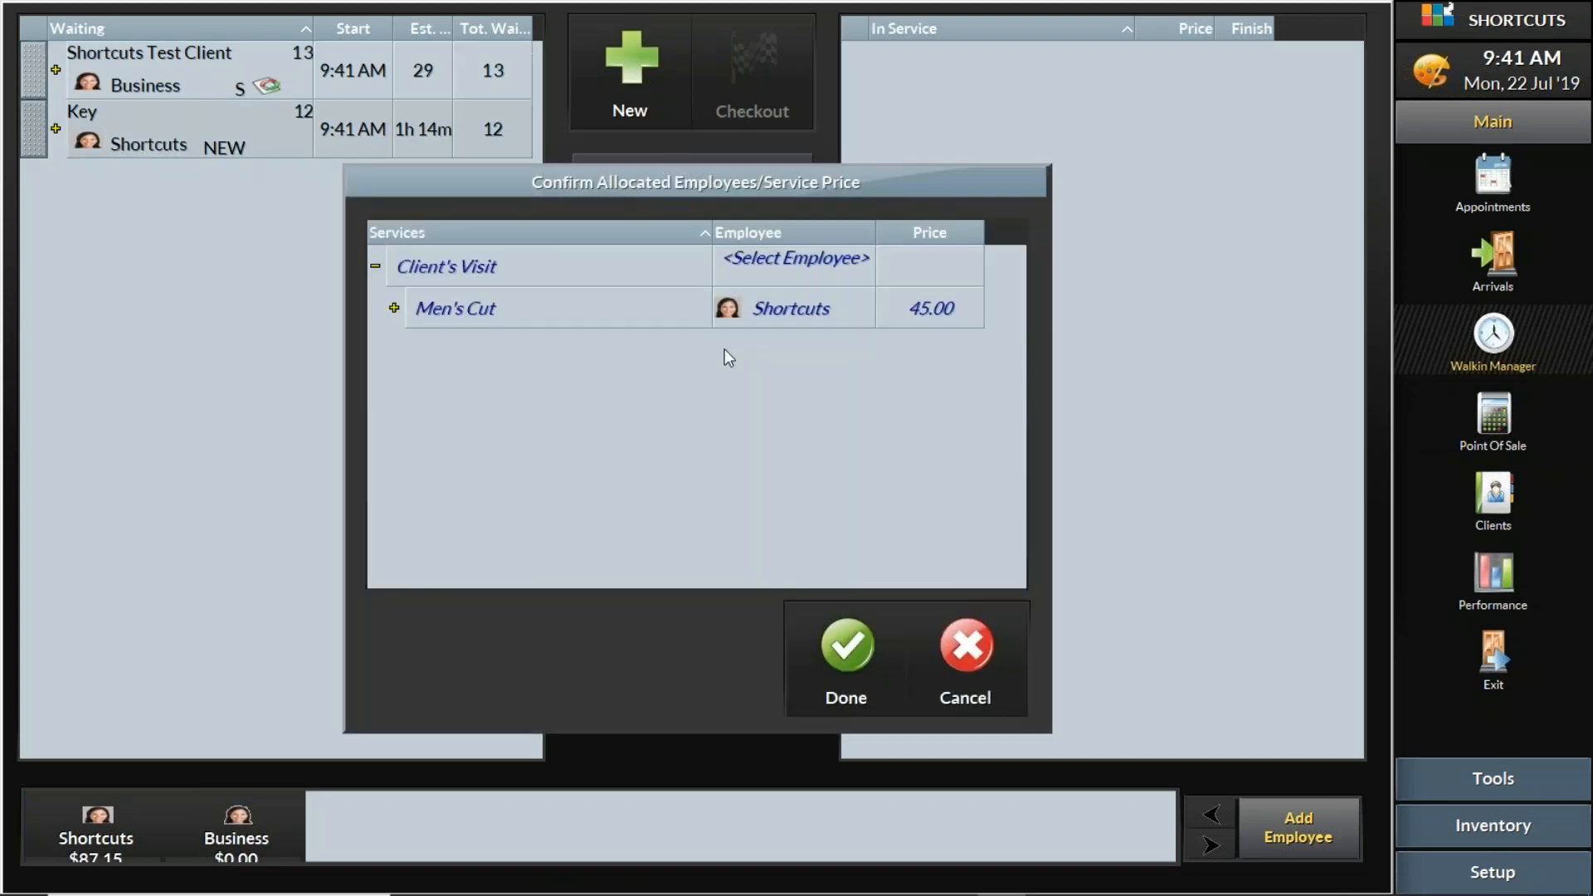
{"action": "left_click", "coordinate": [846, 646]}
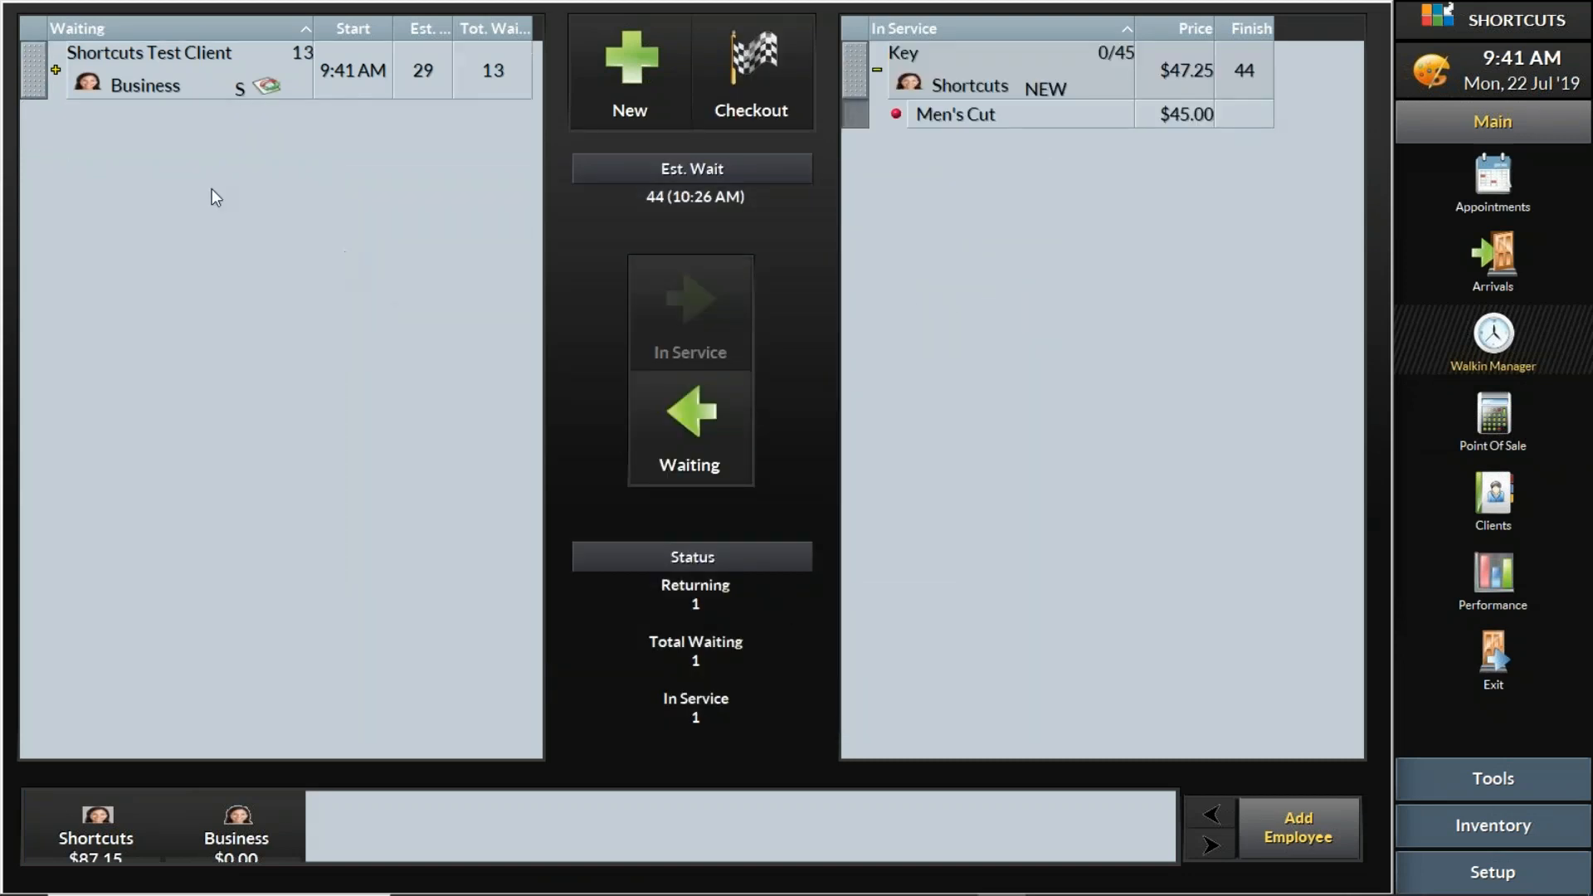
{"action": "left_click", "coordinate": [33, 68]}
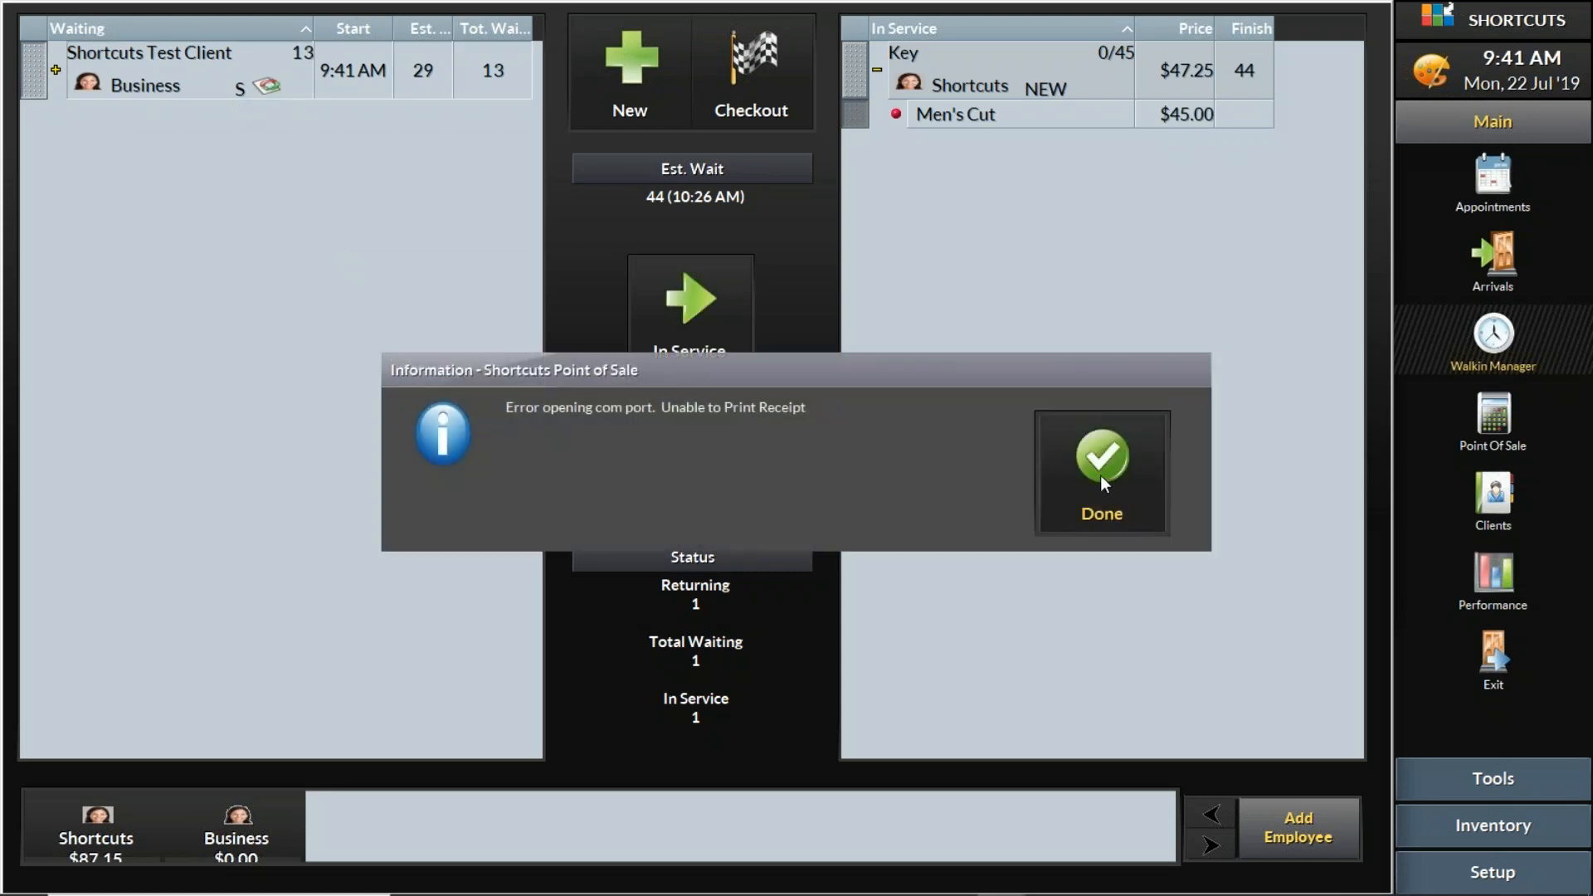
{"action": "left_click", "coordinate": [1100, 476]}
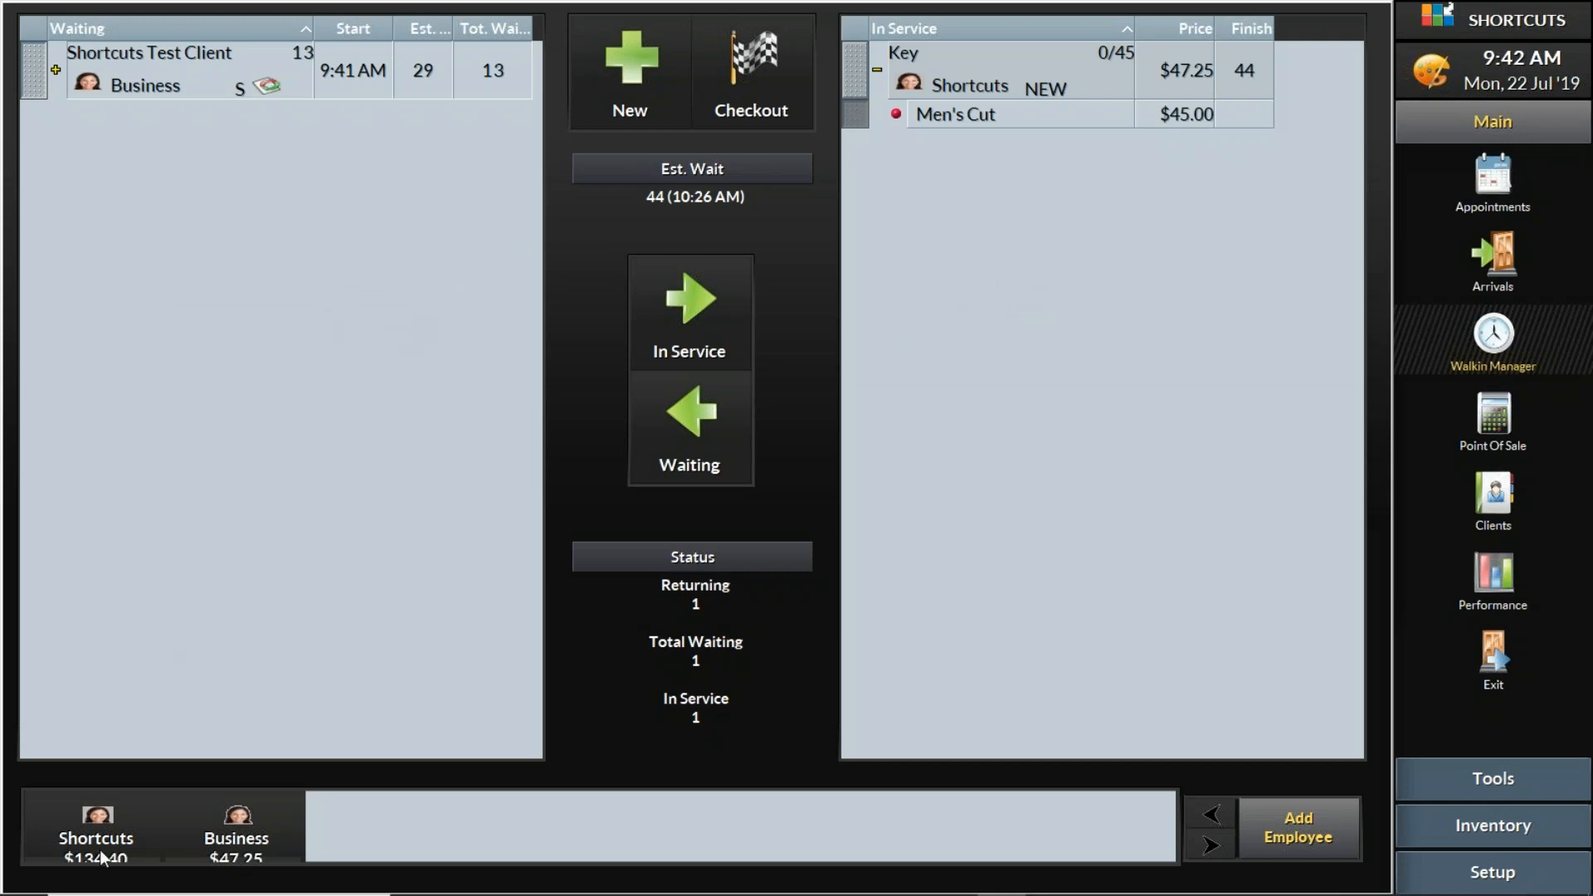
- View the Business employee's clocking and service summary, and look at the New Visit form without adding a visit
{"action": "left_click", "coordinate": [228, 840]}
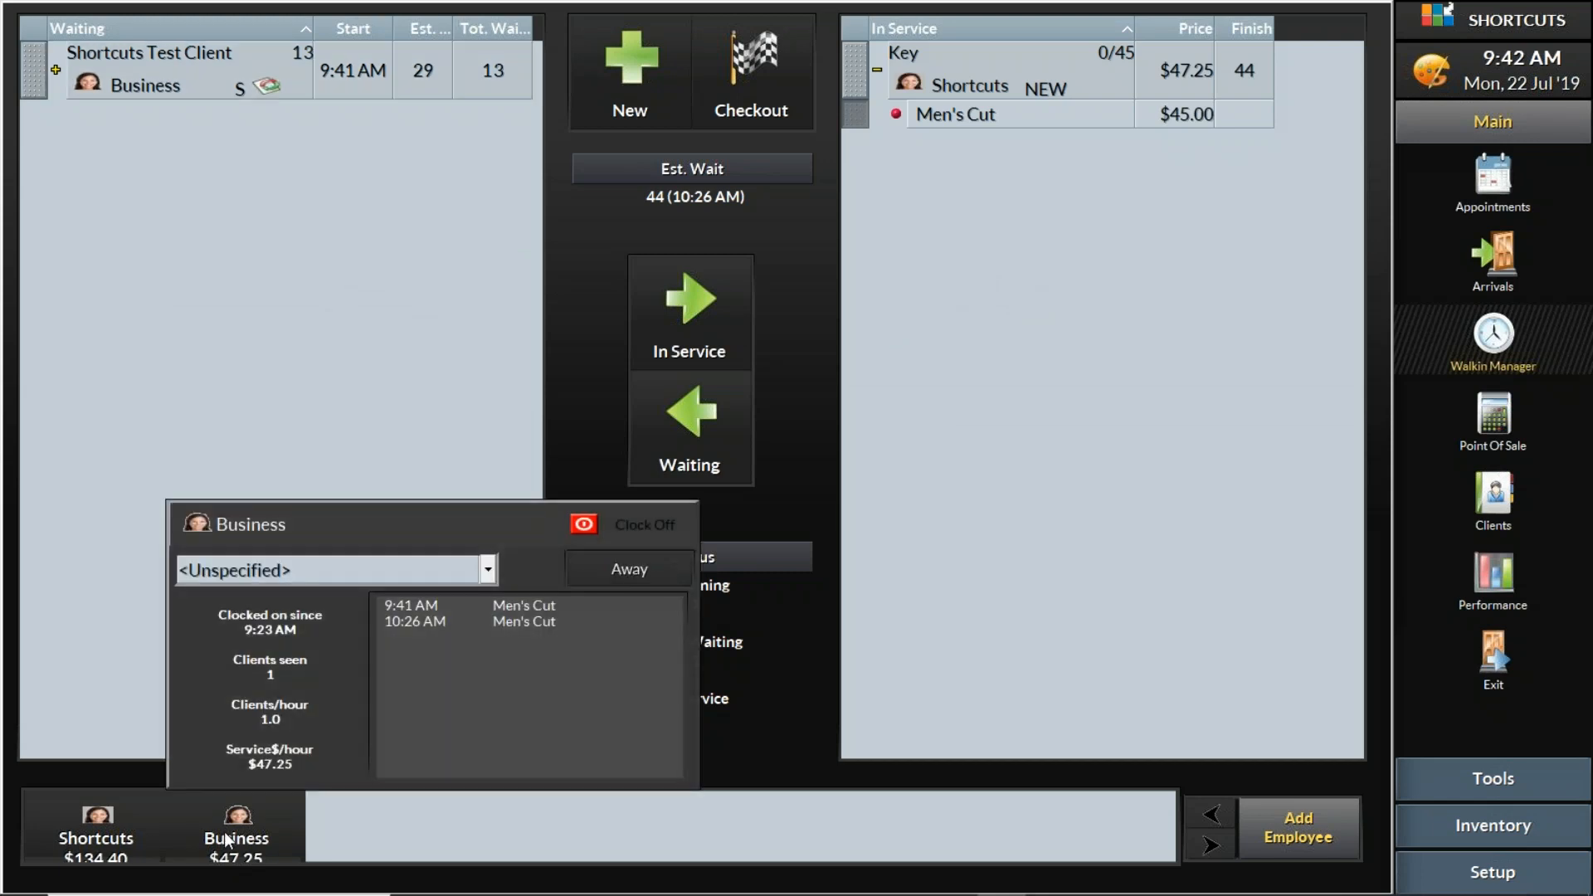
{"action": "left_click", "coordinate": [91, 299]}
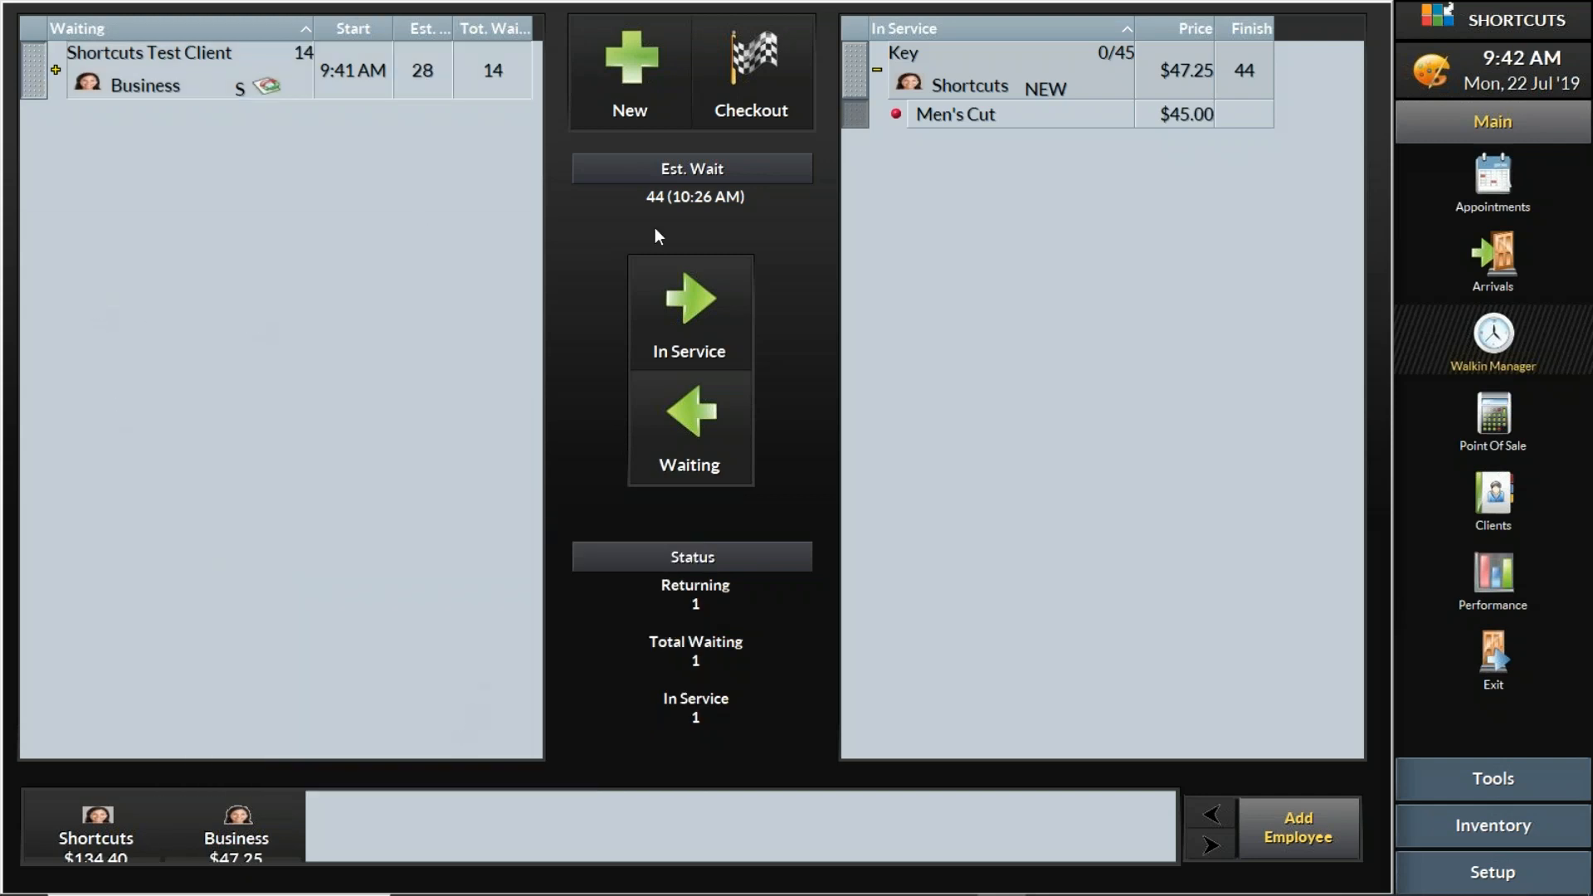
{"action": "left_click", "coordinate": [646, 110]}
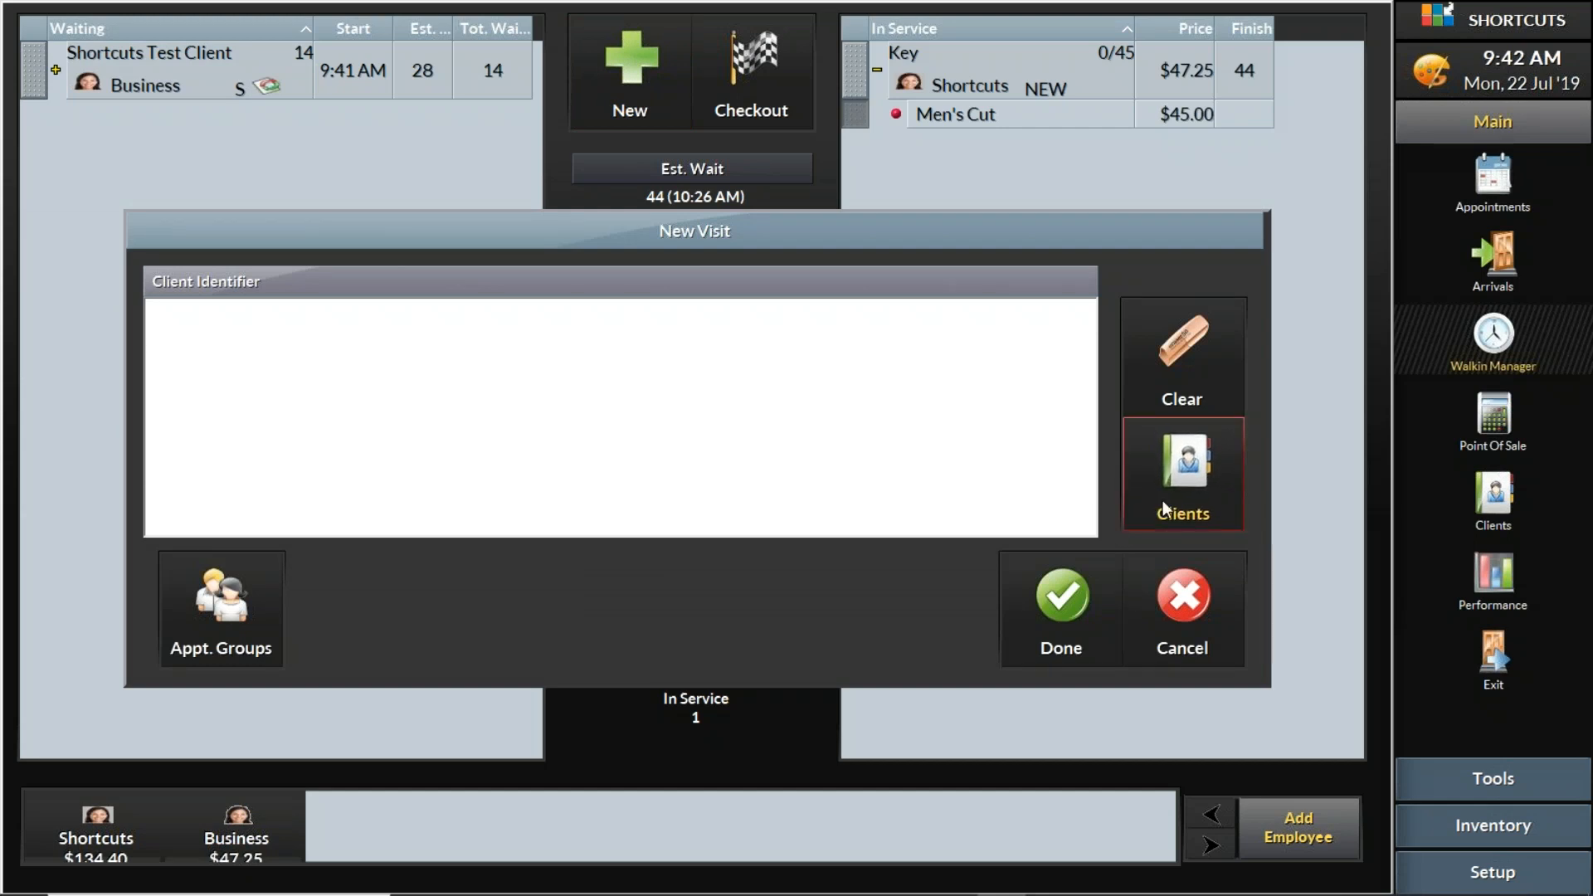
{"action": "left_click", "coordinate": [1139, 583]}
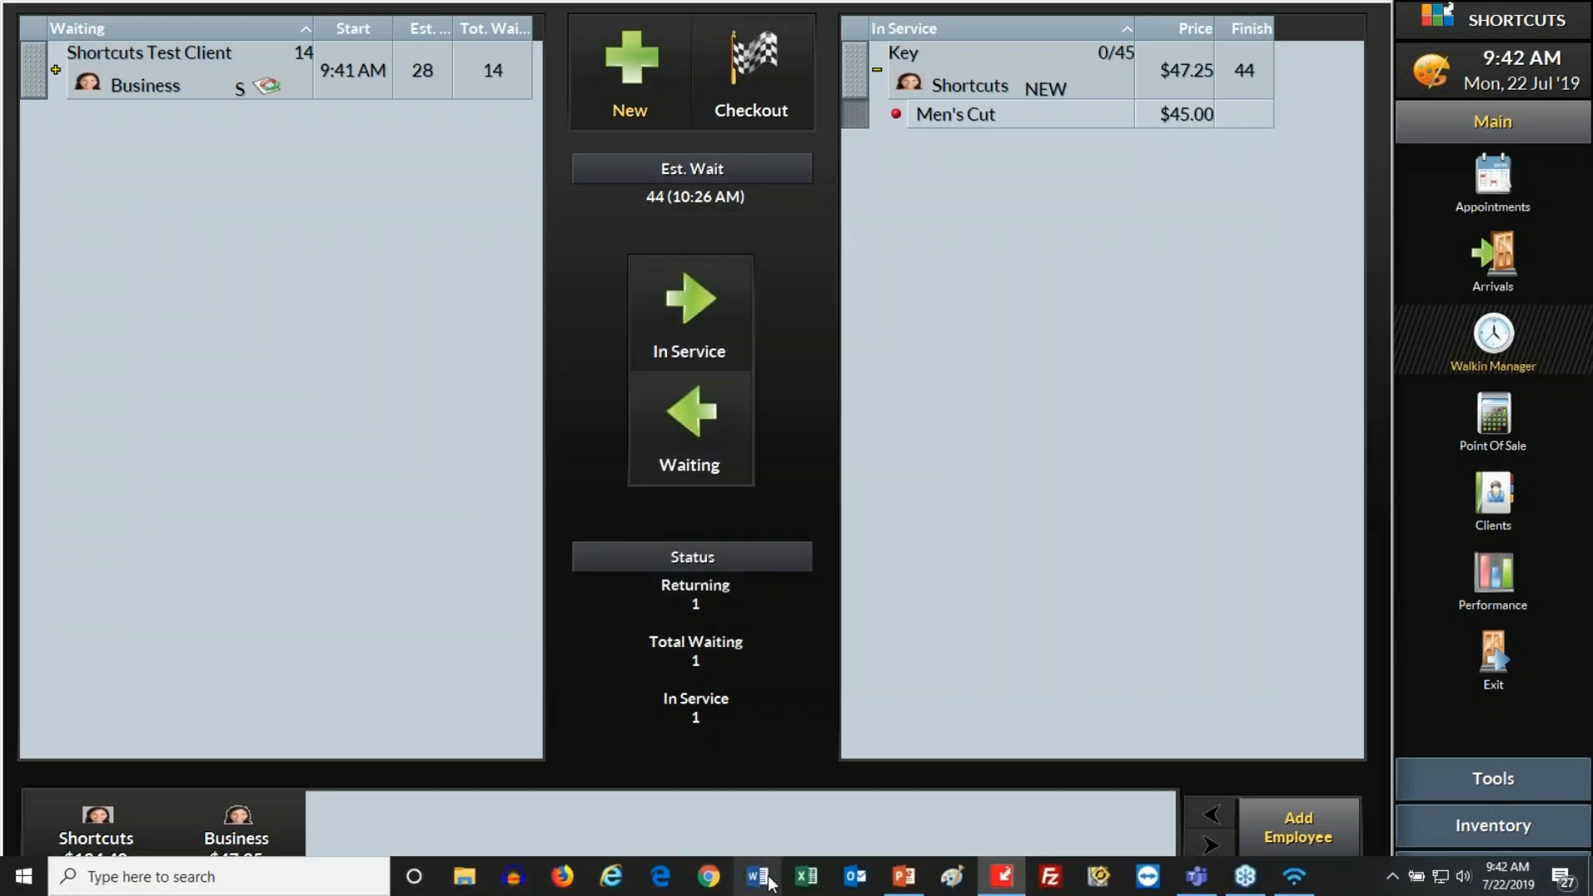
- Switch to PowerPoint and start the slide show from the Modify a Group in POS slide
{"action": "left_click", "coordinate": [903, 877]}
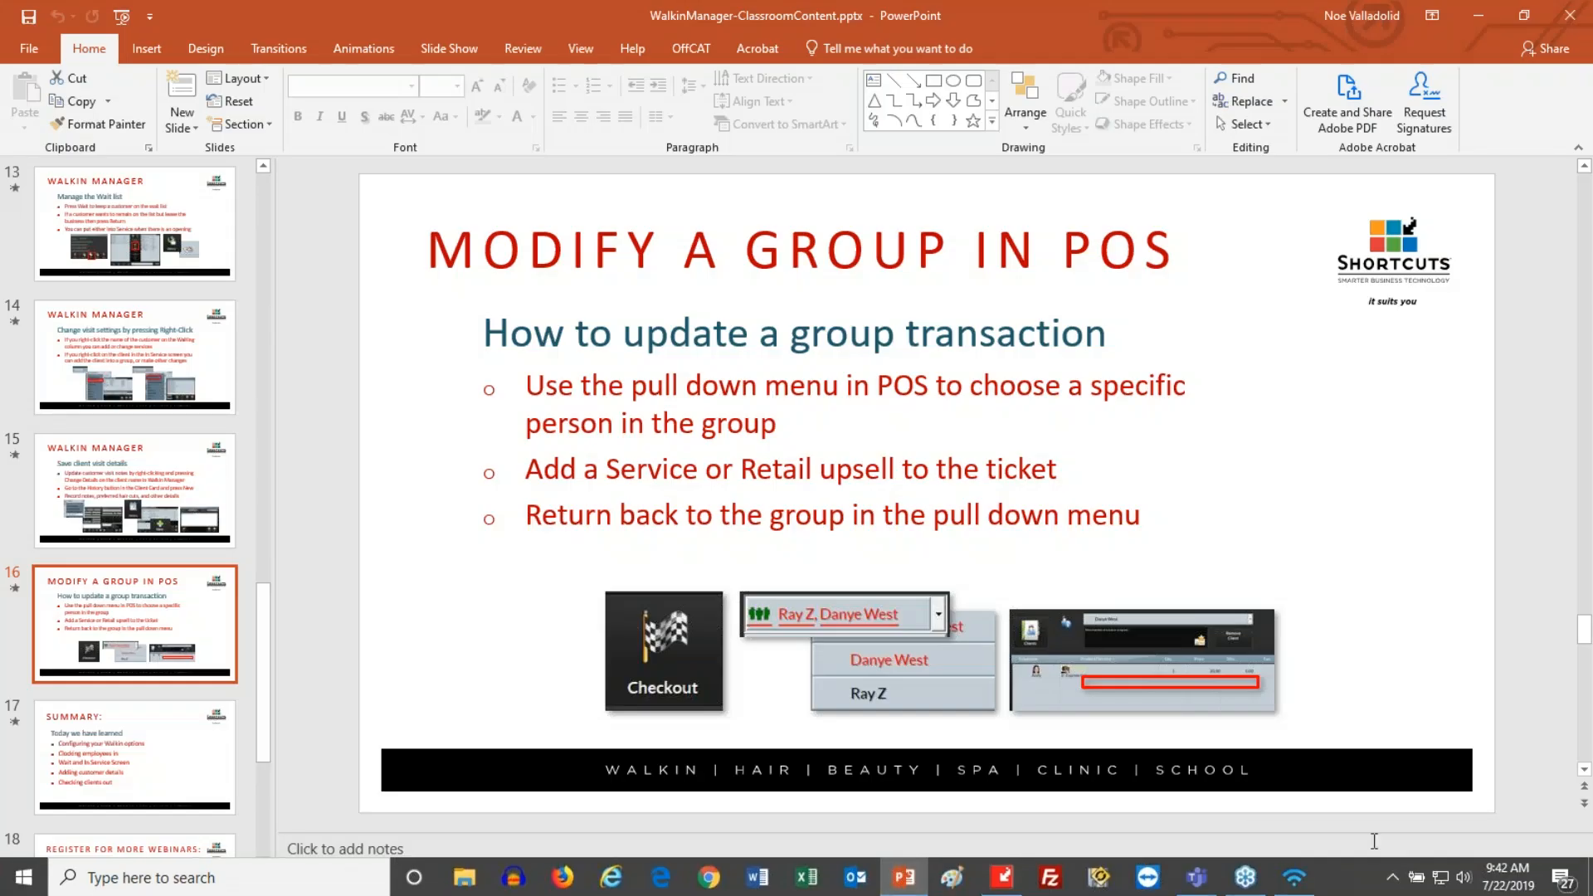
{"action": "left_click", "coordinate": [1379, 884]}
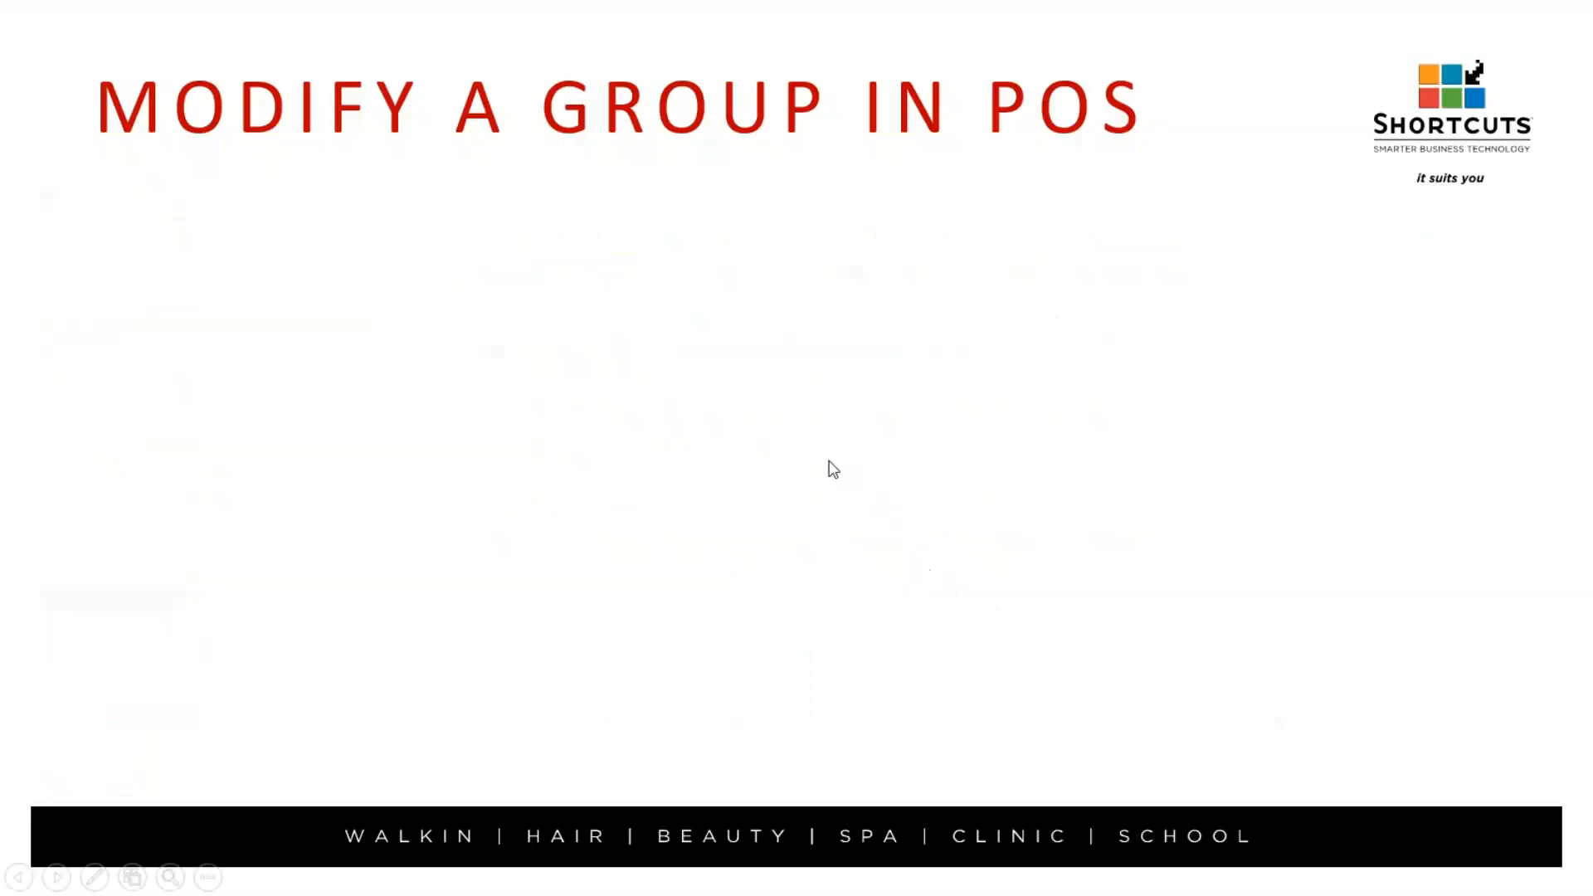
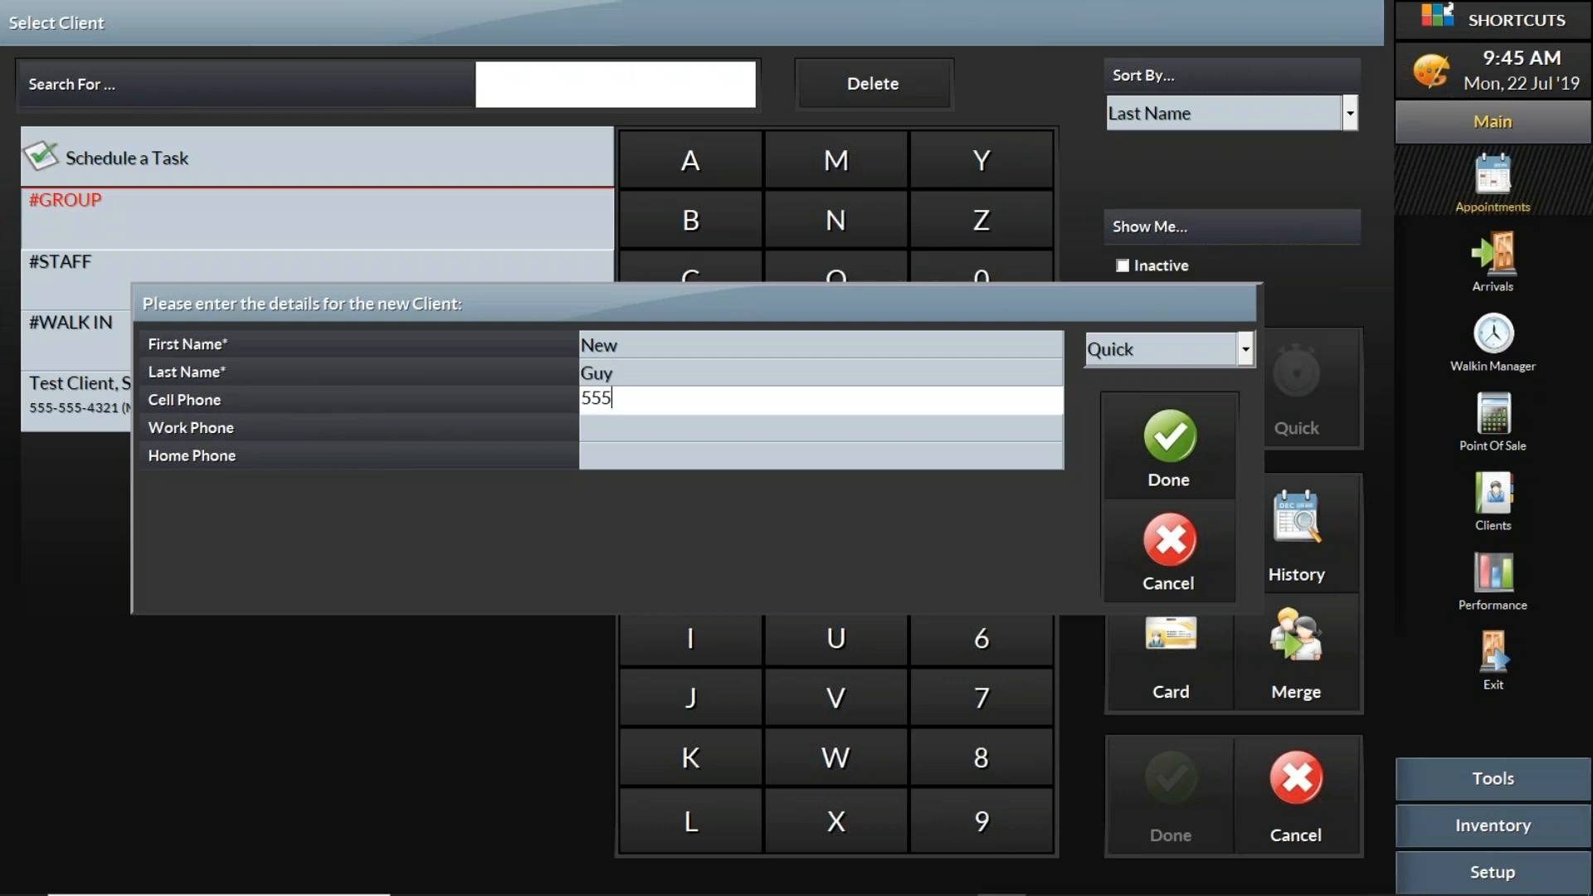
- Finish the new client's cell phone number, save the client, and choose that client for the appointment
{"action": "type", "text": "0987654"}
{"action": "left_click", "coordinate": [1145, 443]}
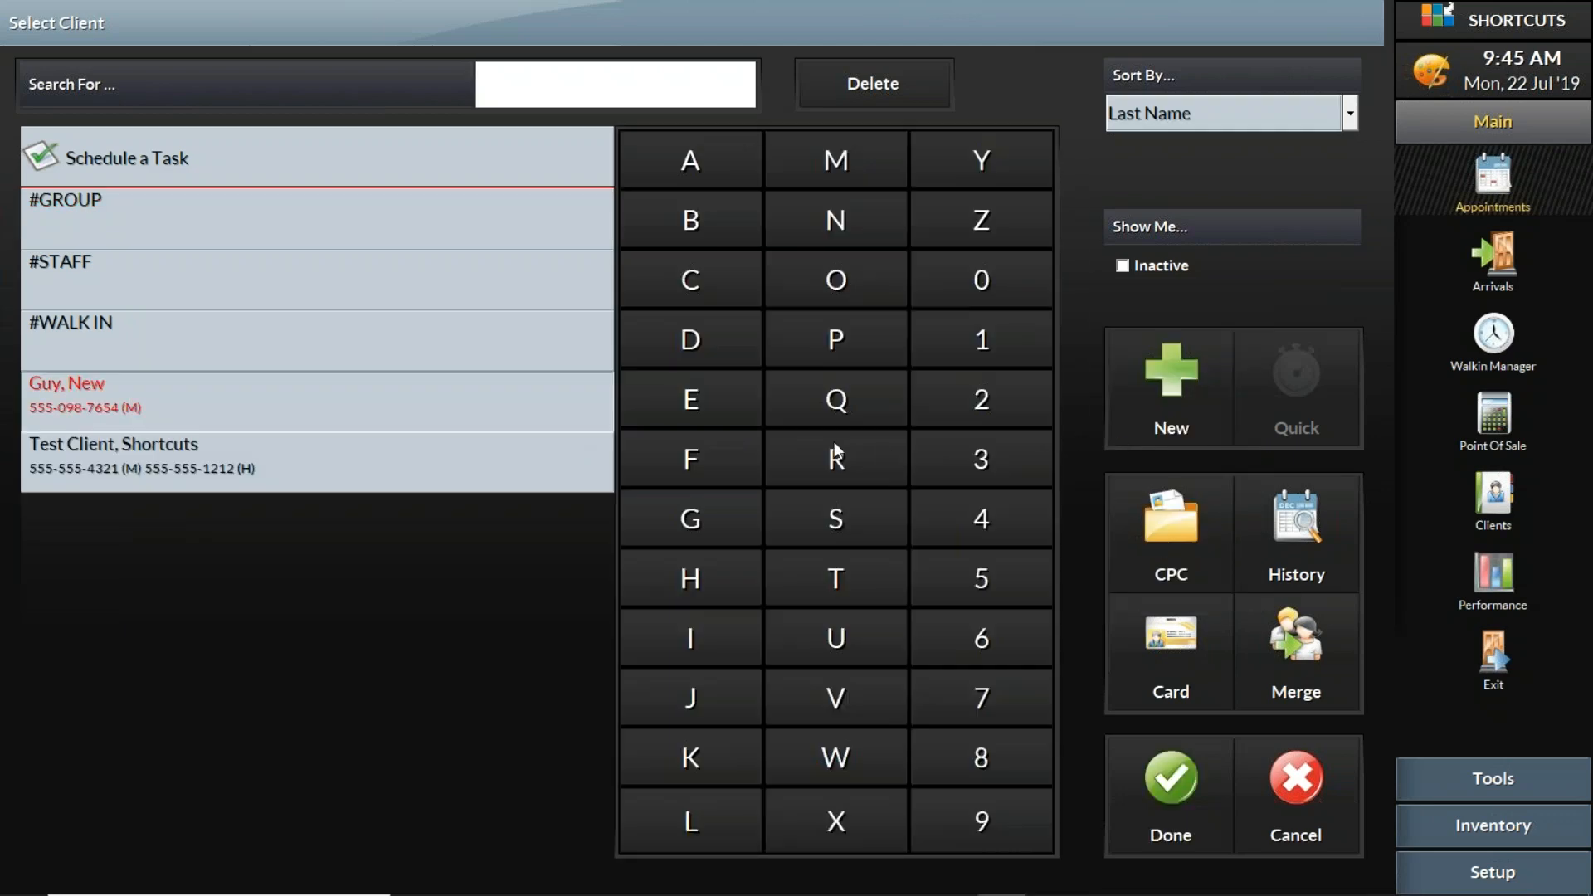
{"action": "left_click", "coordinate": [291, 384]}
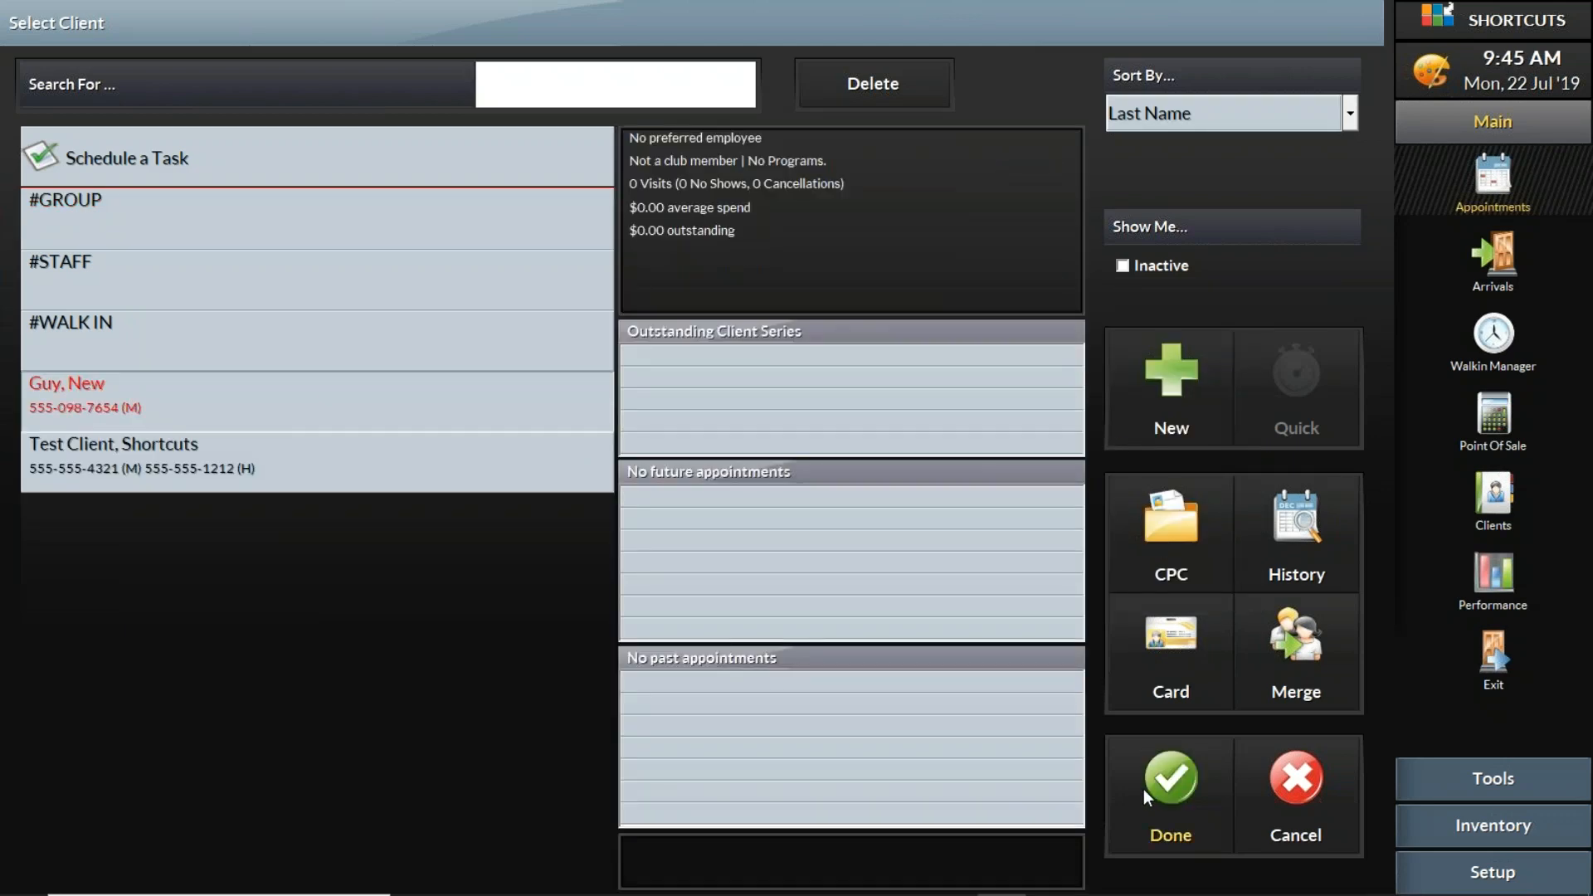
{"action": "left_click", "coordinate": [1143, 789]}
- Tag the appointment as Salon Client and book Regrowth/Style at 10:00 AM with Business, without an employee request
{"action": "left_click", "coordinate": [663, 371]}
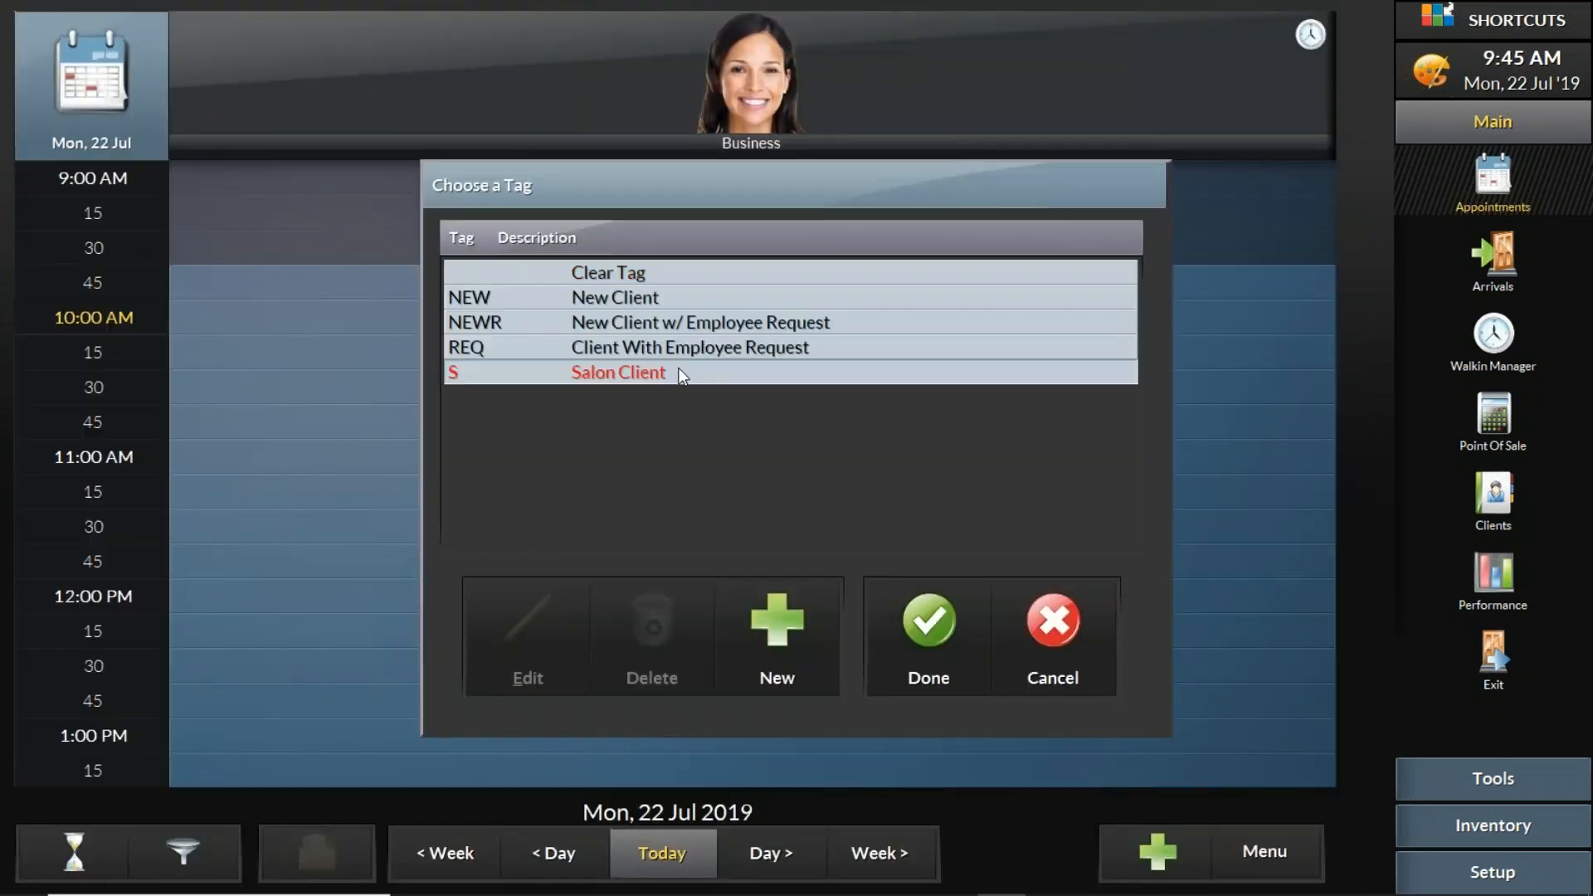
{"action": "left_click", "coordinate": [930, 638]}
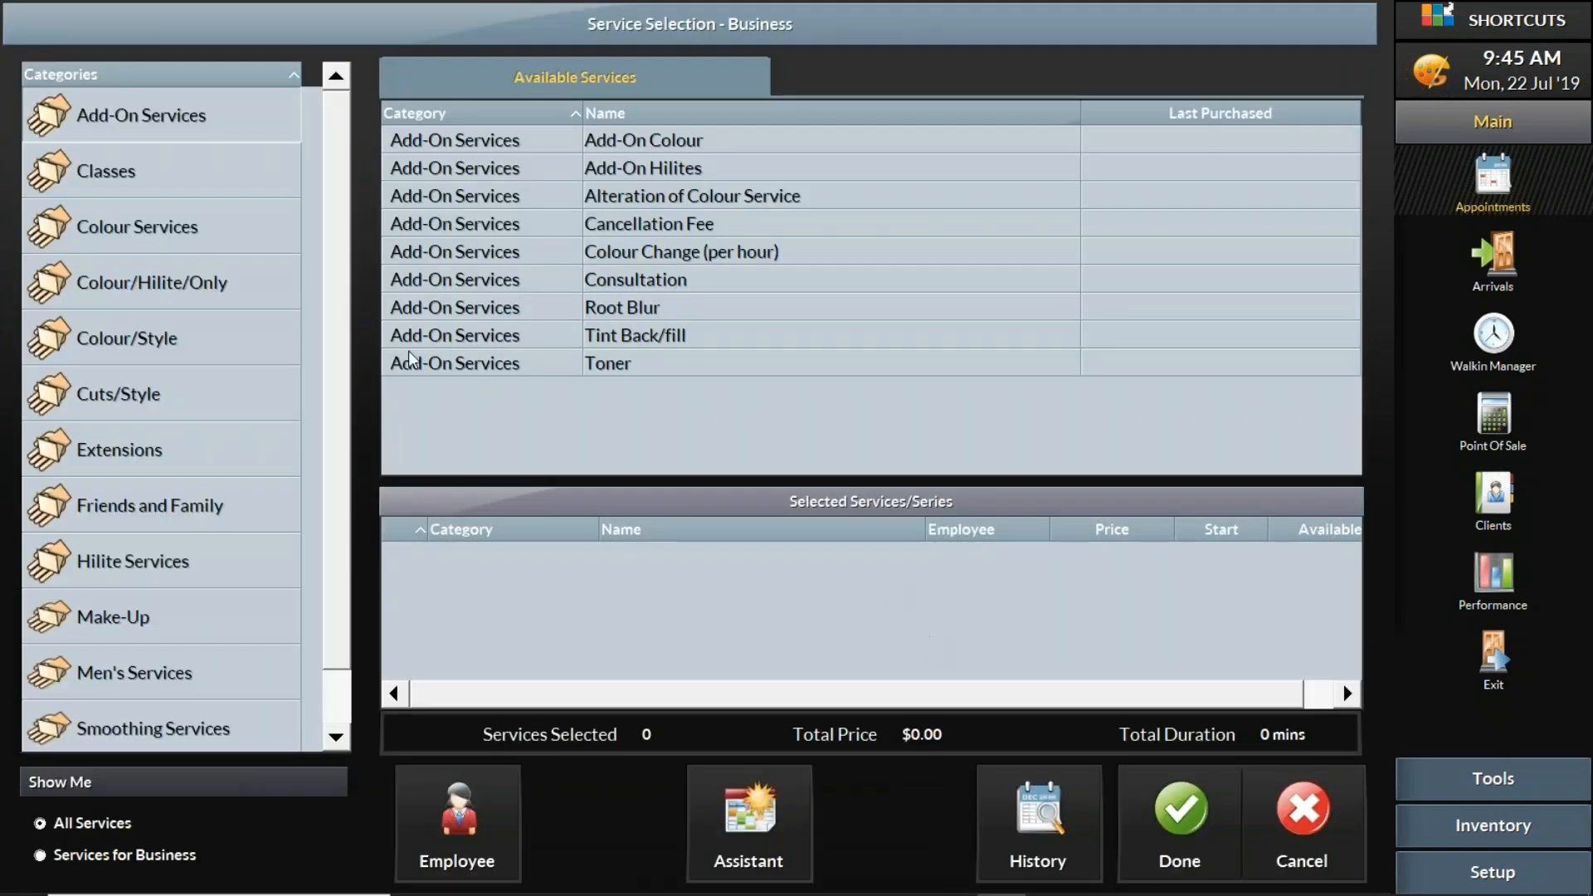
{"action": "left_click", "coordinate": [280, 349]}
{"action": "left_click", "coordinate": [651, 142]}
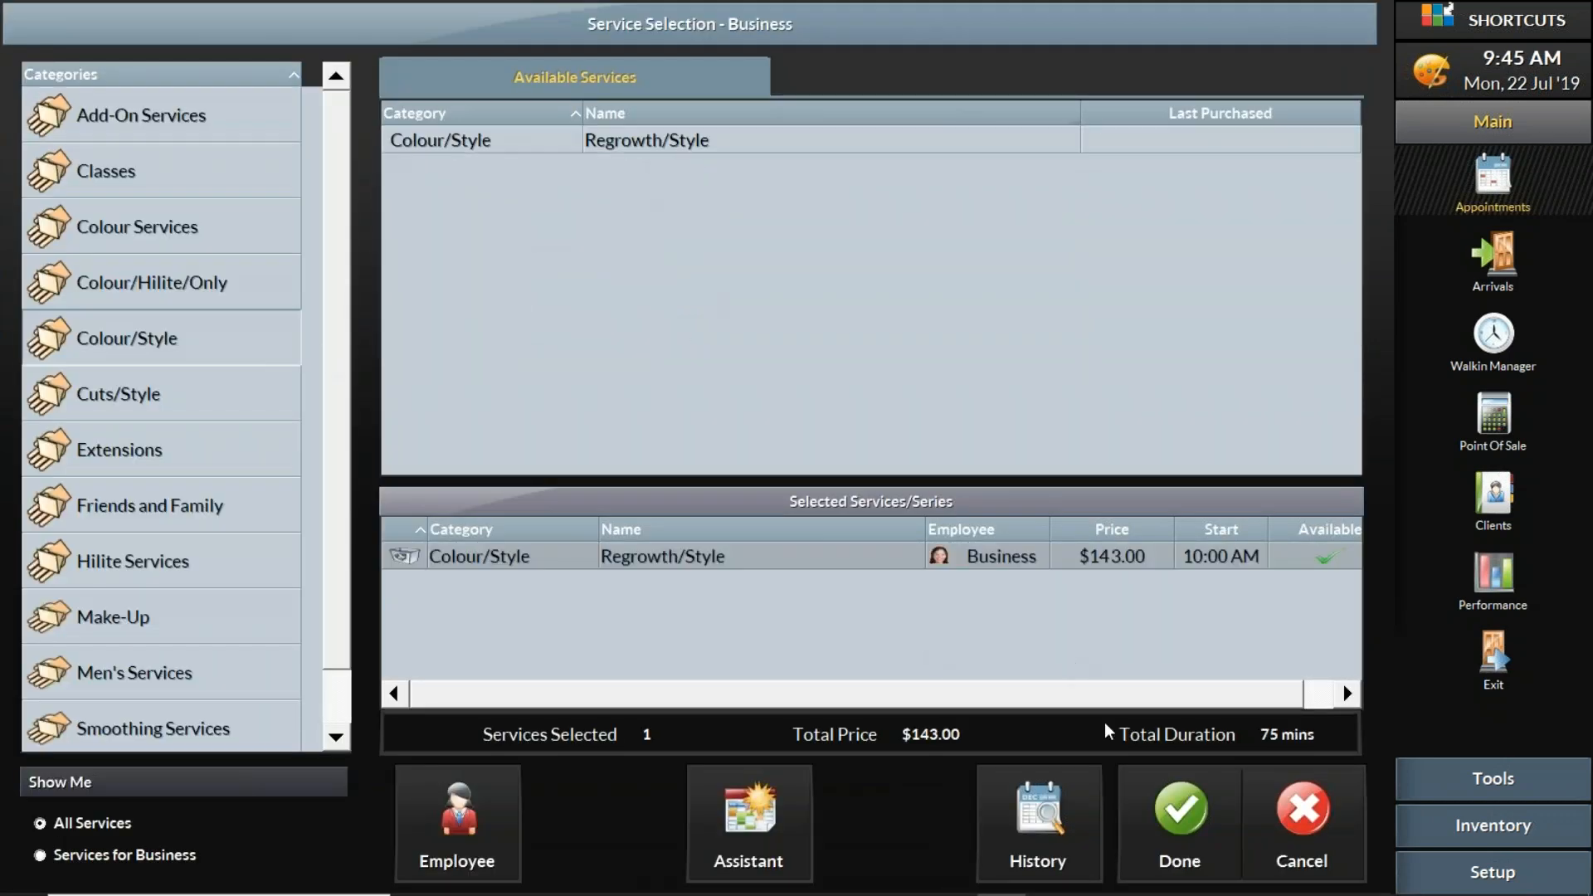
{"action": "left_click", "coordinate": [1197, 825]}
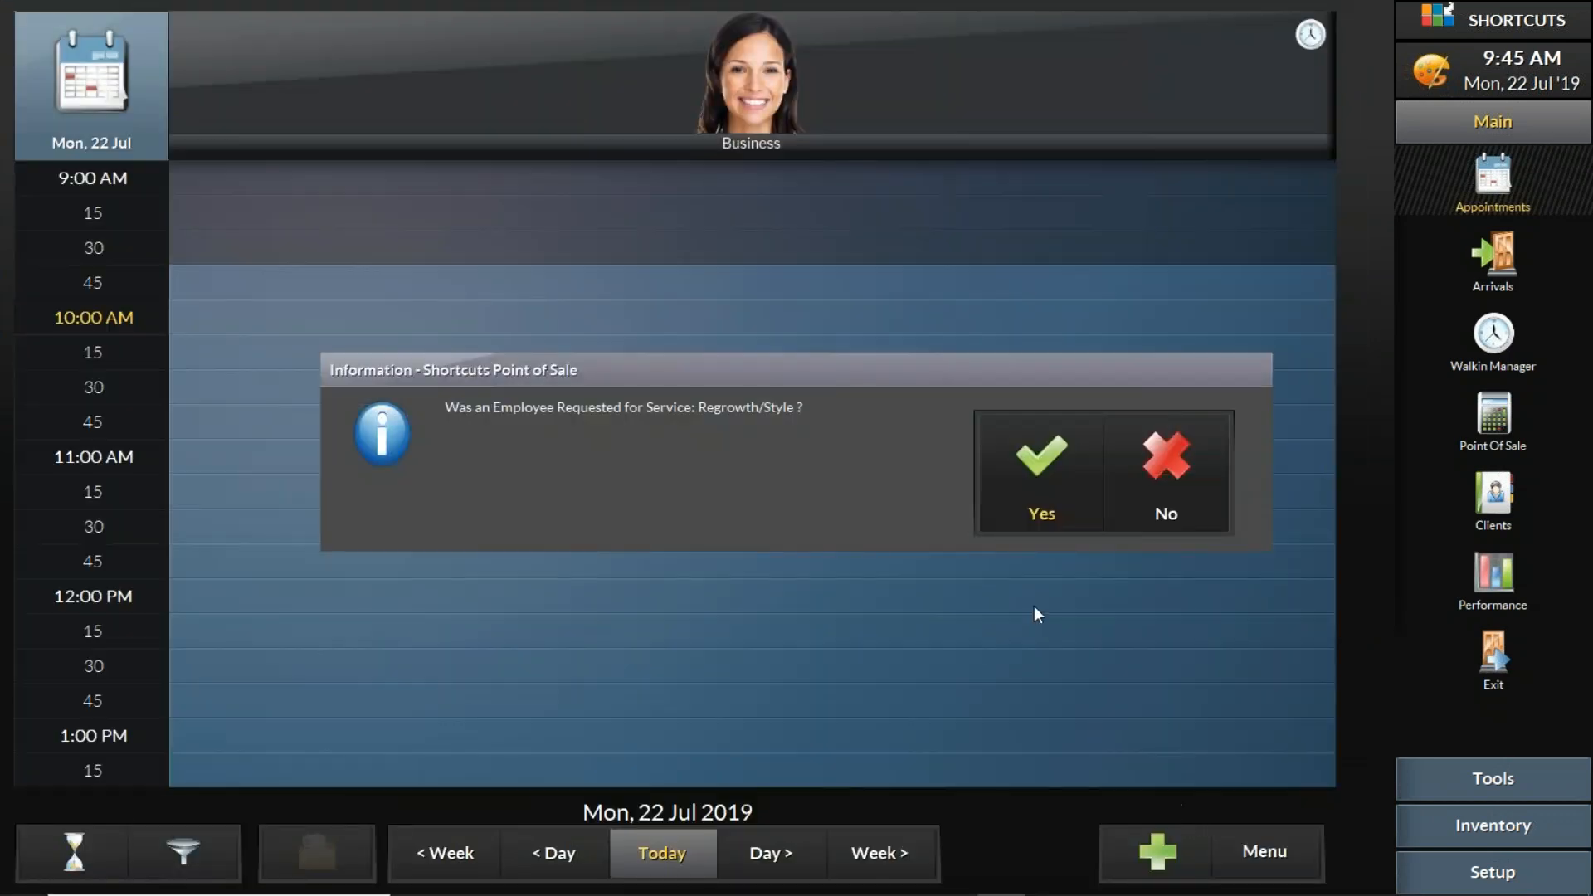
{"action": "left_click", "coordinate": [1143, 464]}
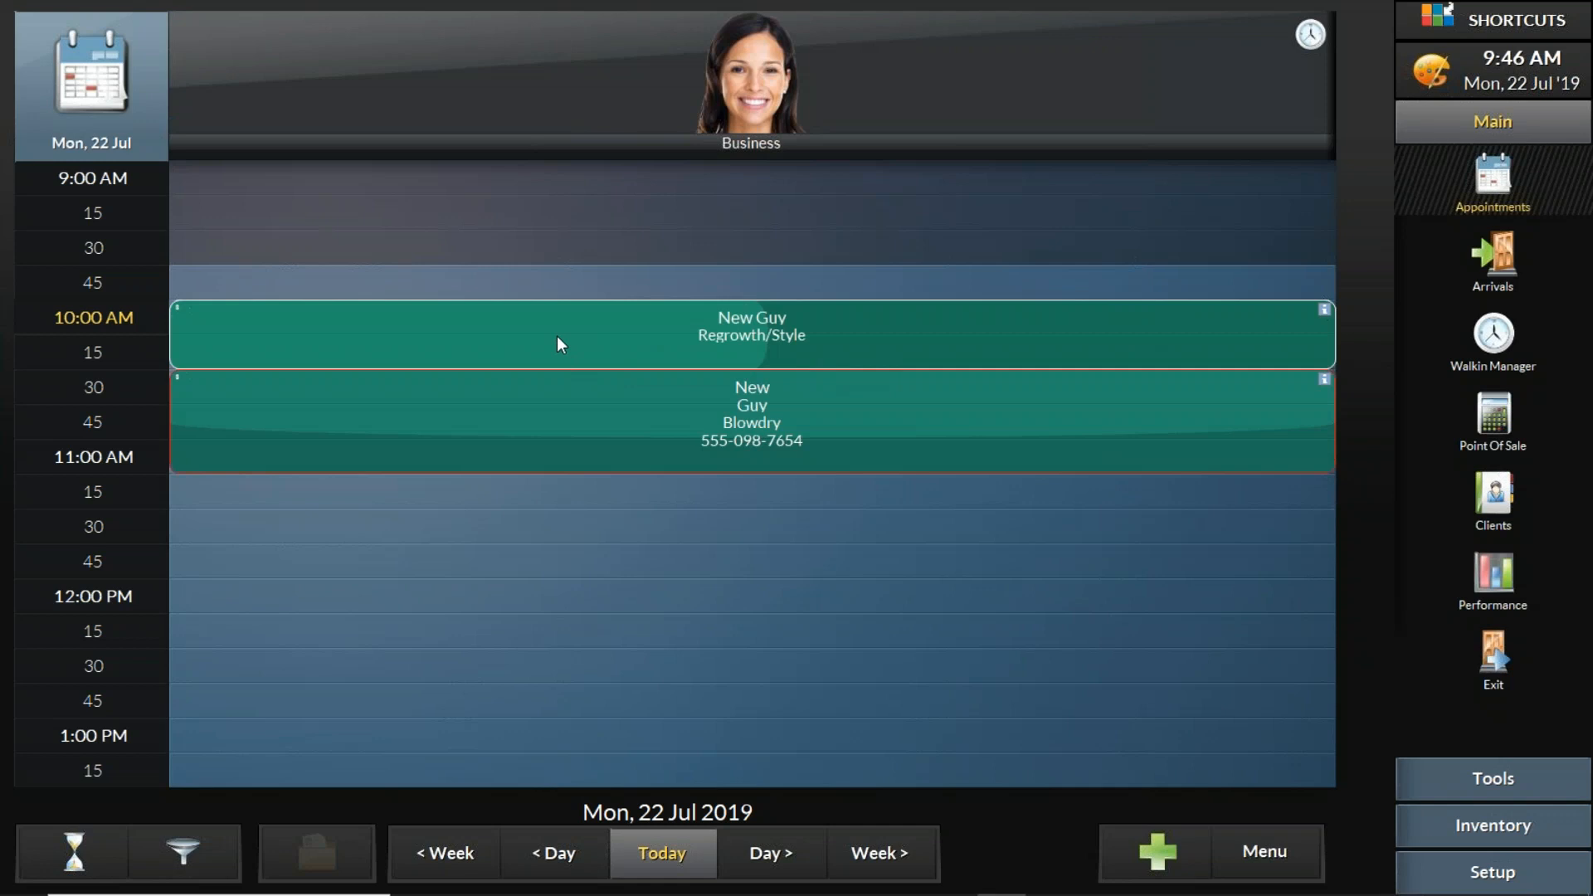
- Move the client's Regrowth/Style to 9:45 AM and Blowdry to 10:15 AM in the appointment book, and check the waiting list in Walkin Manager
{"action": "left_click", "coordinate": [1504, 337]}
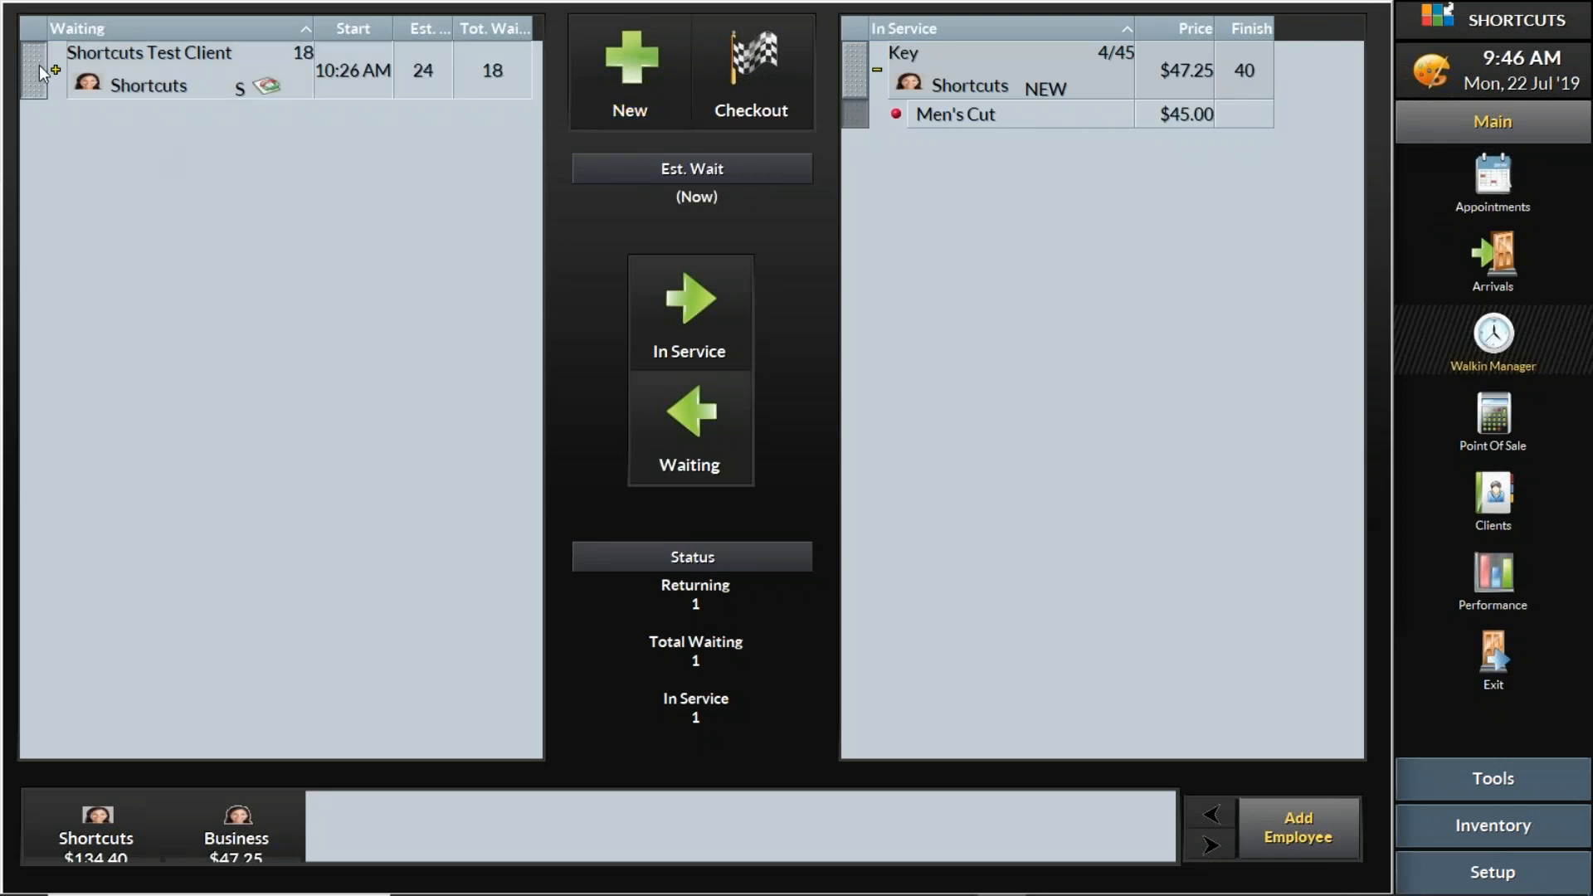
{"action": "left_click", "coordinate": [1504, 177]}
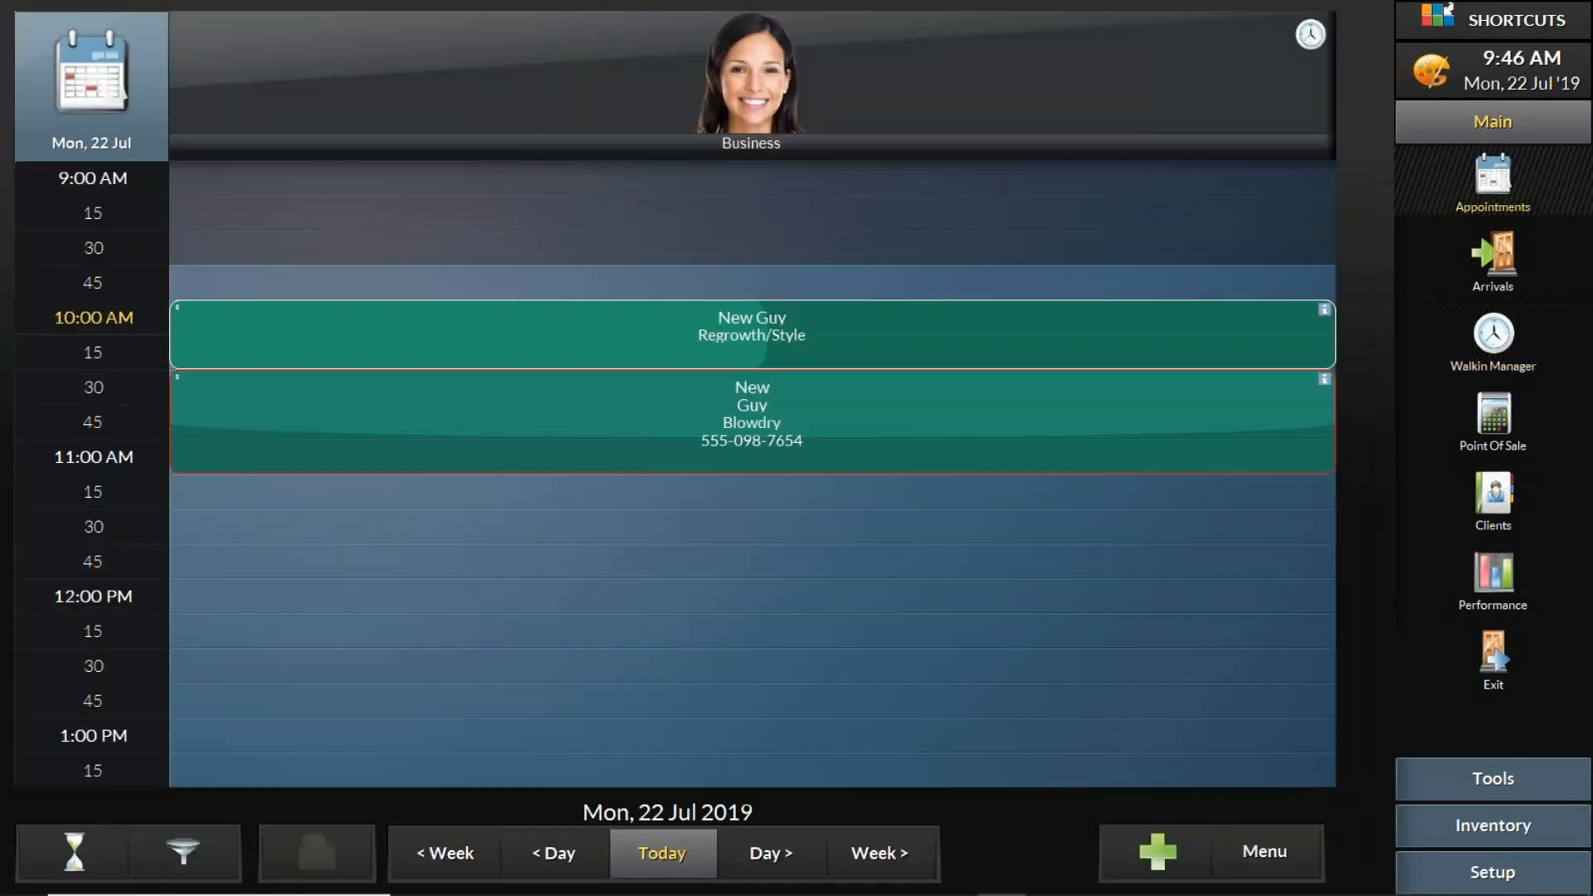
{"action": "left_click_drag", "start_coordinate": [241, 322], "coordinate": [237, 297]}
{"action": "left_click_drag", "start_coordinate": [252, 381], "coordinate": [257, 352]}
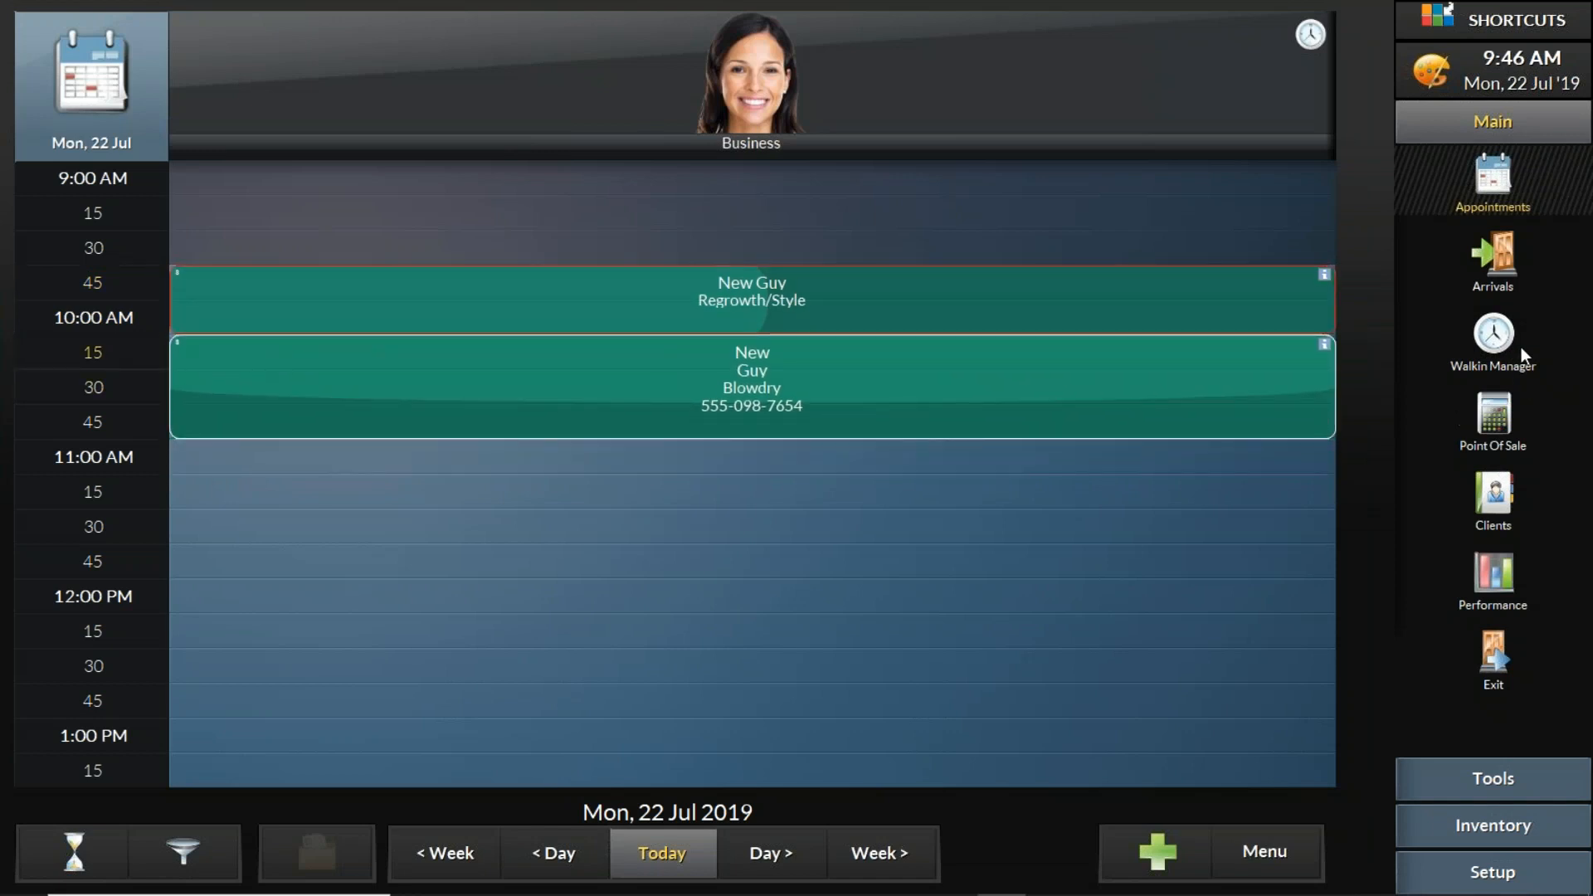
{"action": "left_click", "coordinate": [1499, 336]}
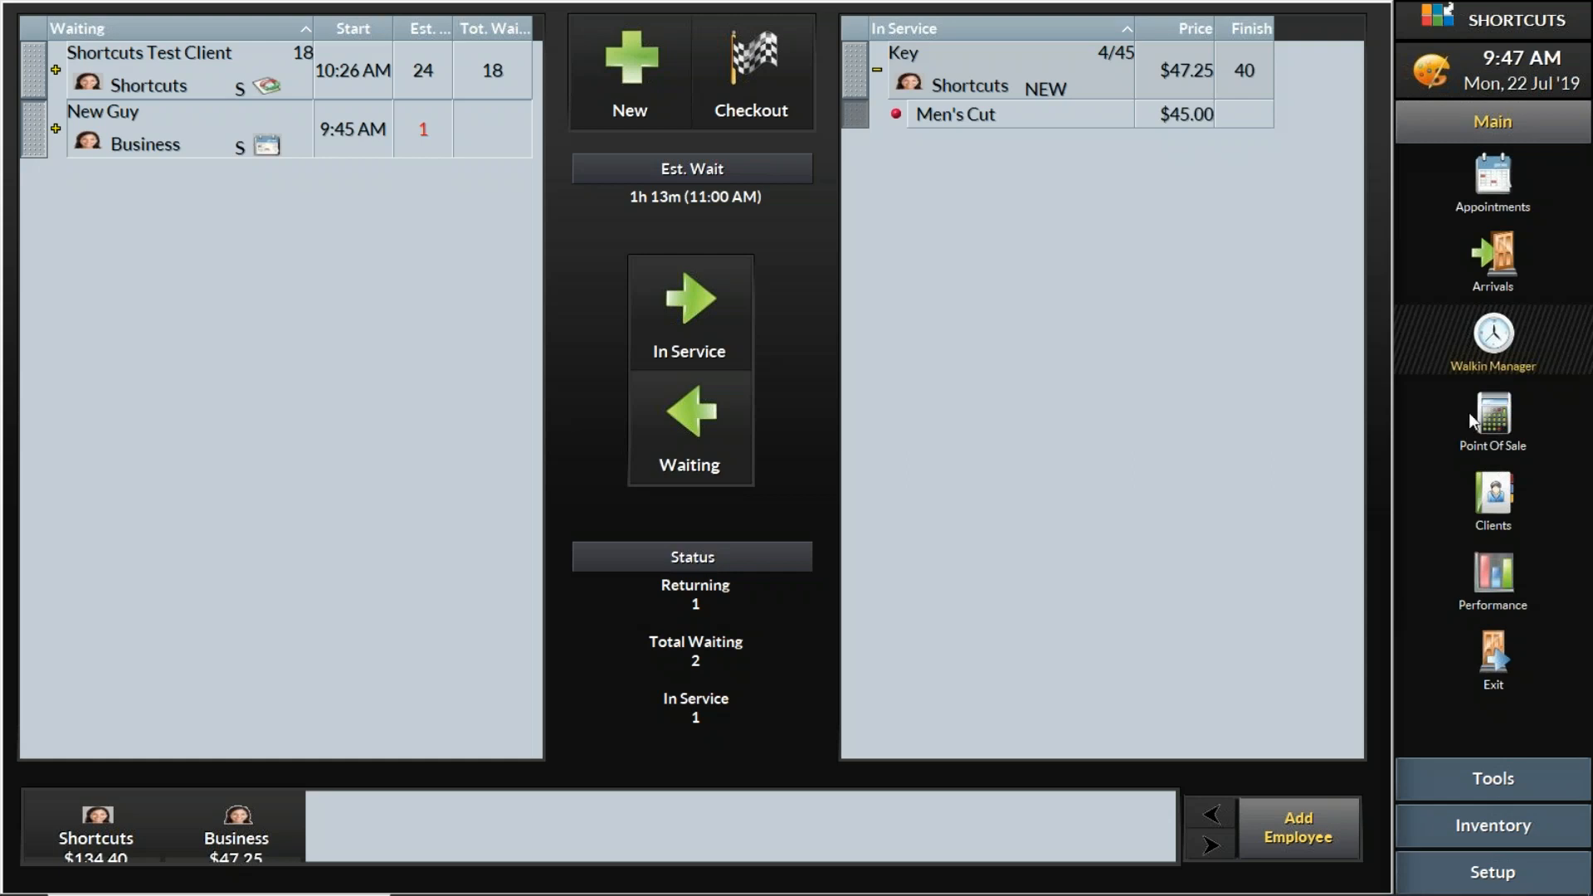
- Find the Services by Employee report among the employee reports and read its description
{"action": "left_click", "coordinate": [1512, 778]}
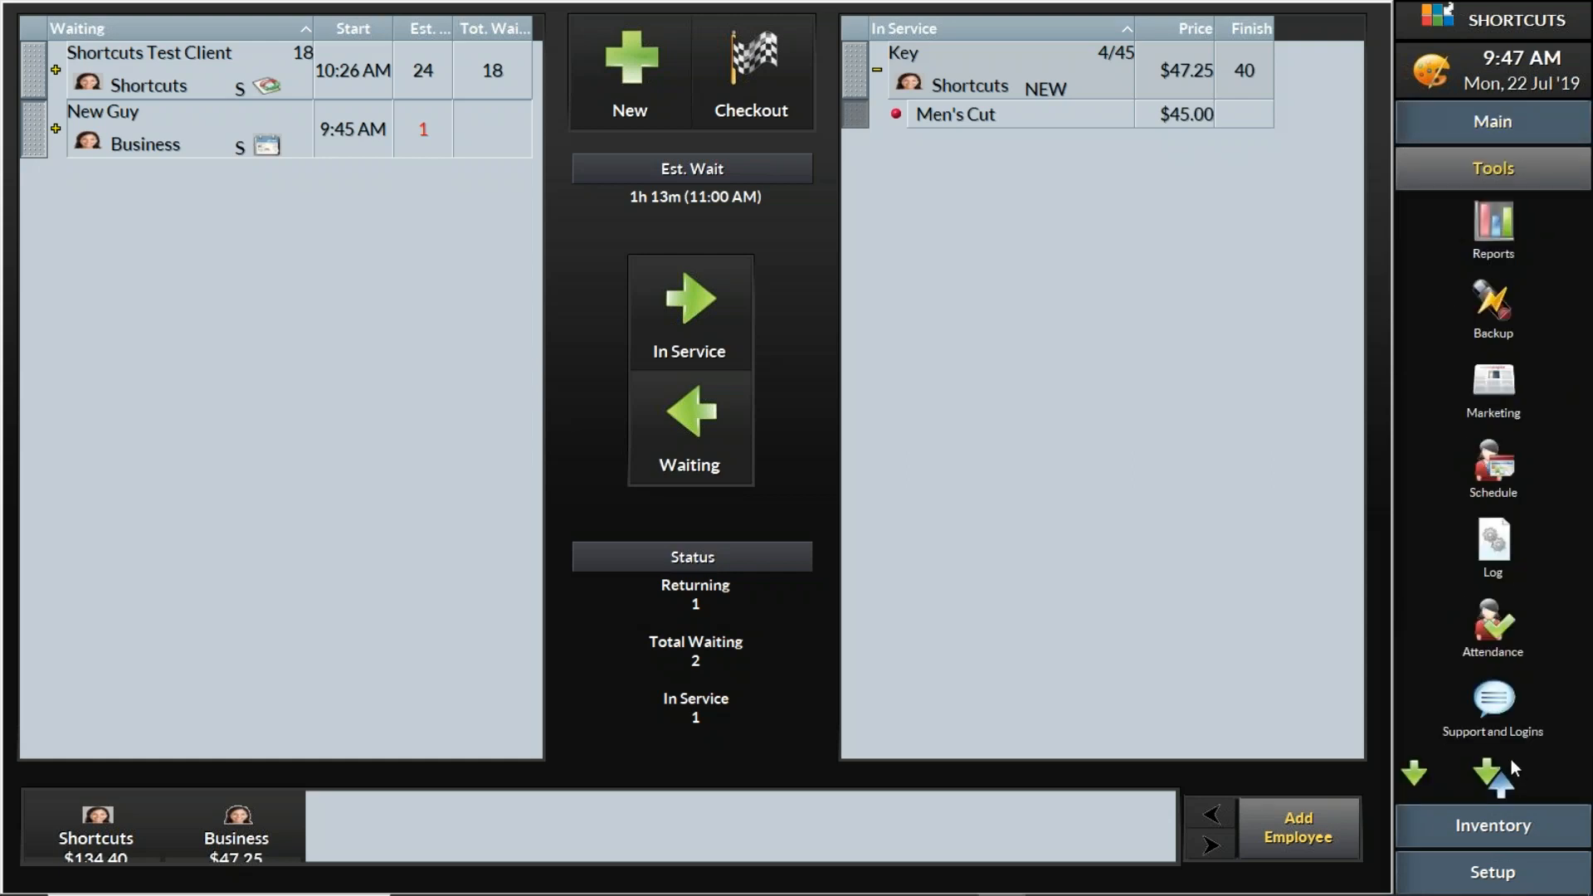
{"action": "left_click", "coordinate": [1499, 231]}
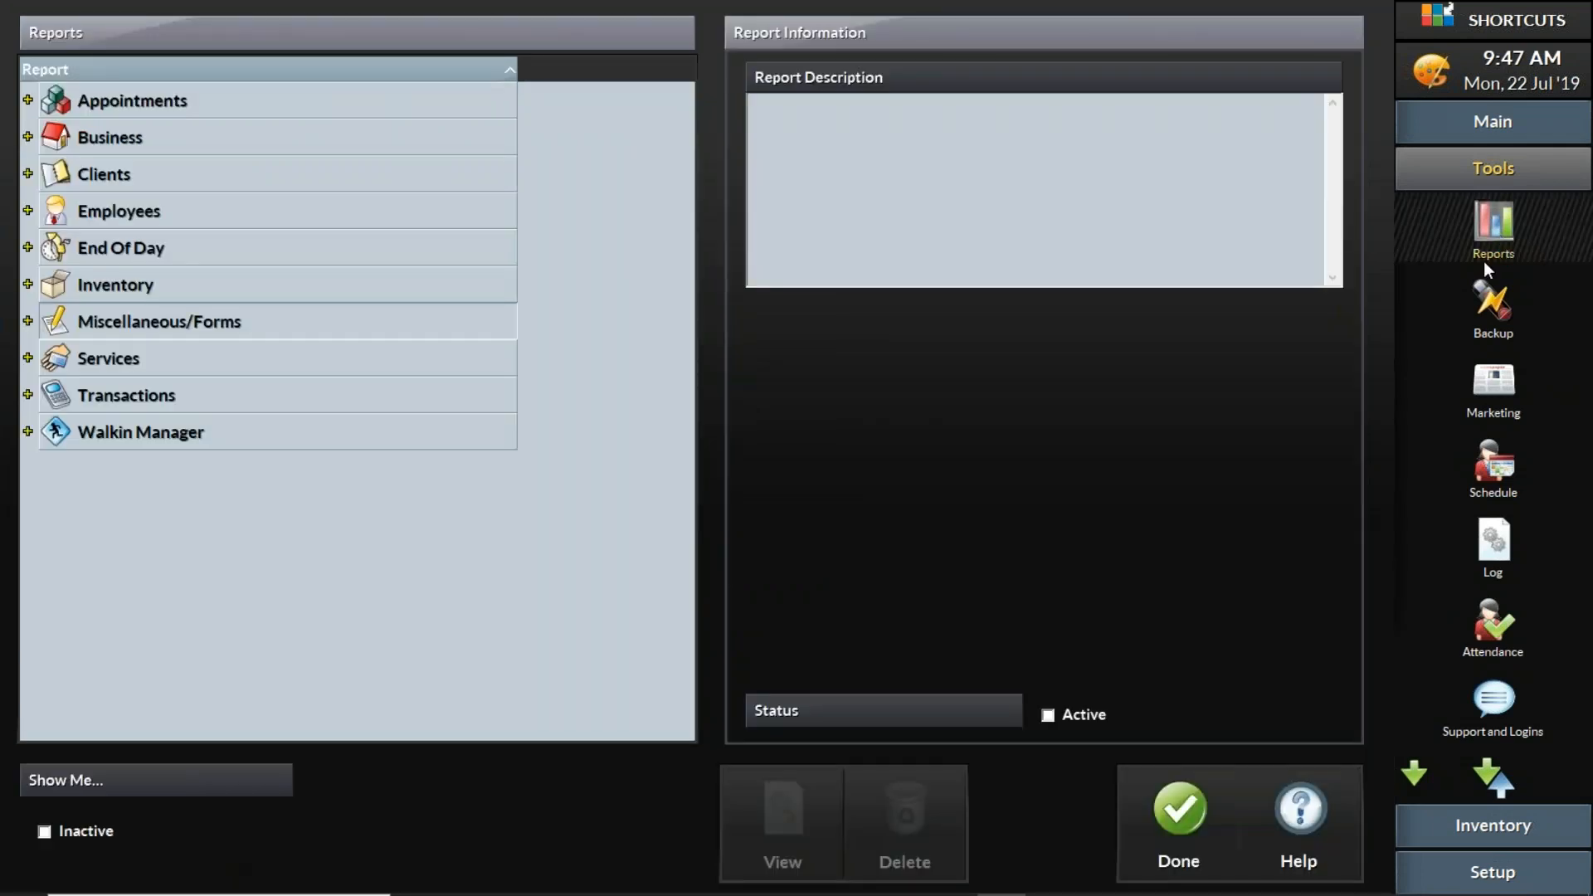
{"action": "left_click", "coordinate": [27, 210]}
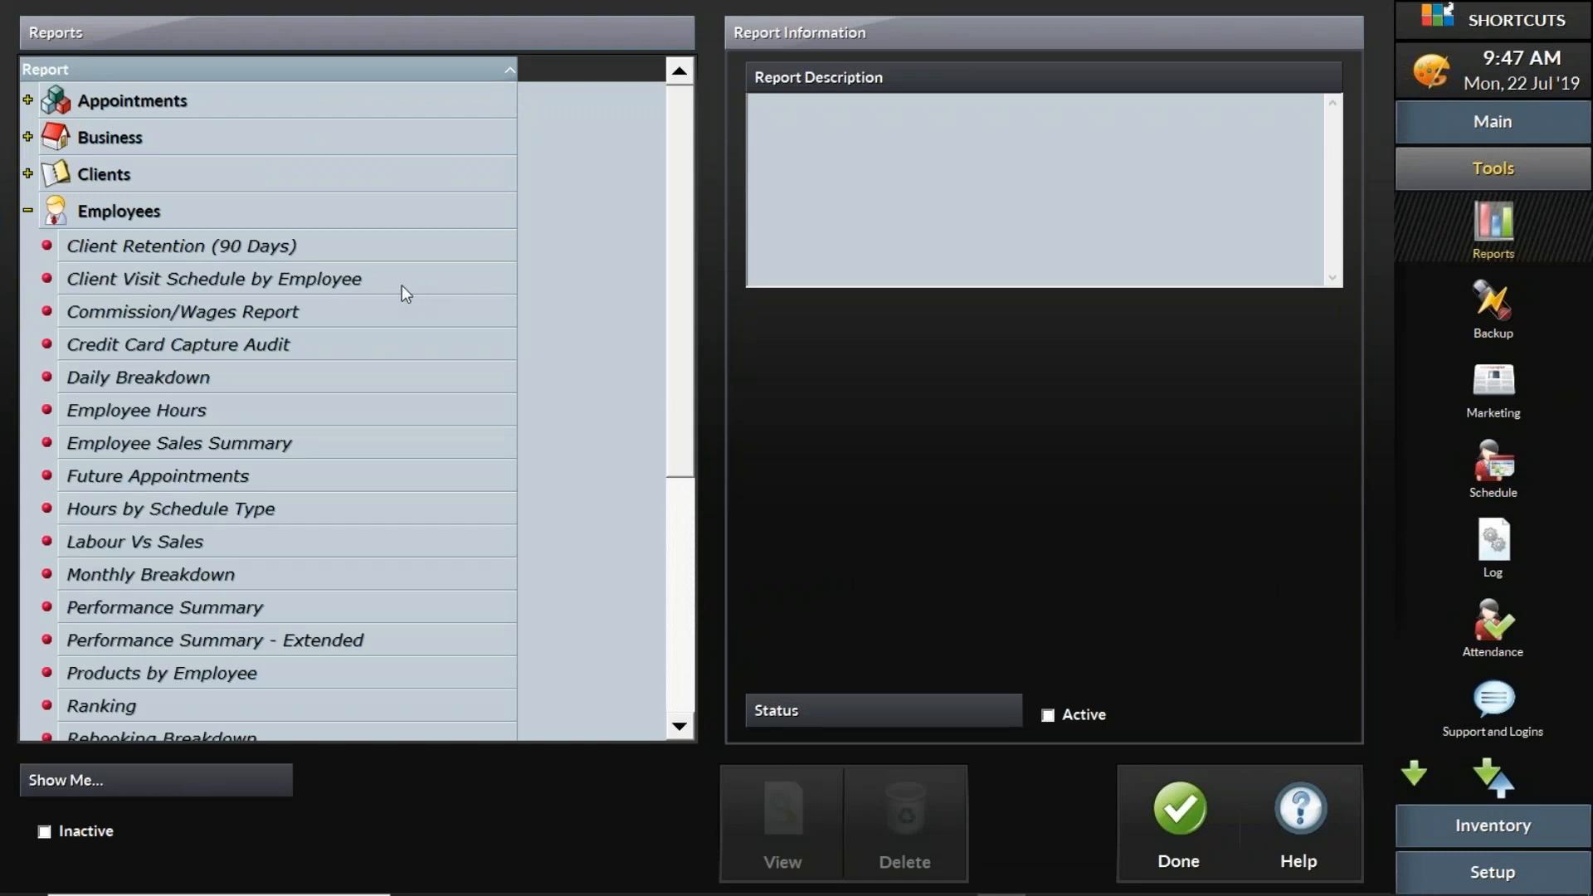
{"action": "scroll", "coordinate": [332, 383], "scroll_direction": "down", "scroll_amount": 1}
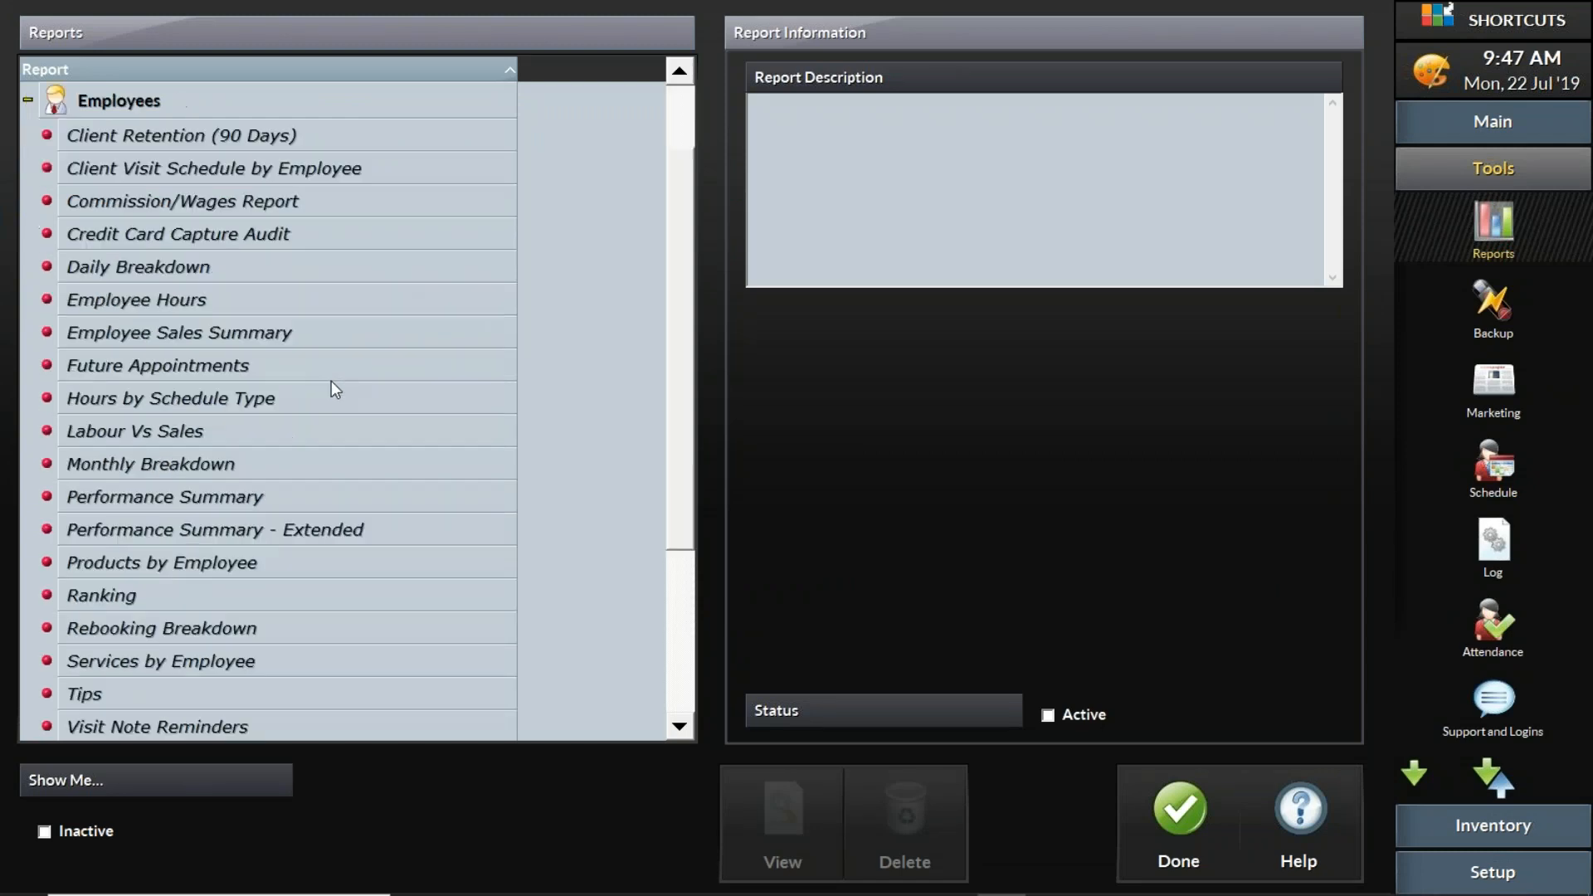
{"action": "scroll", "coordinate": [331, 383], "scroll_direction": "down", "scroll_amount": 1}
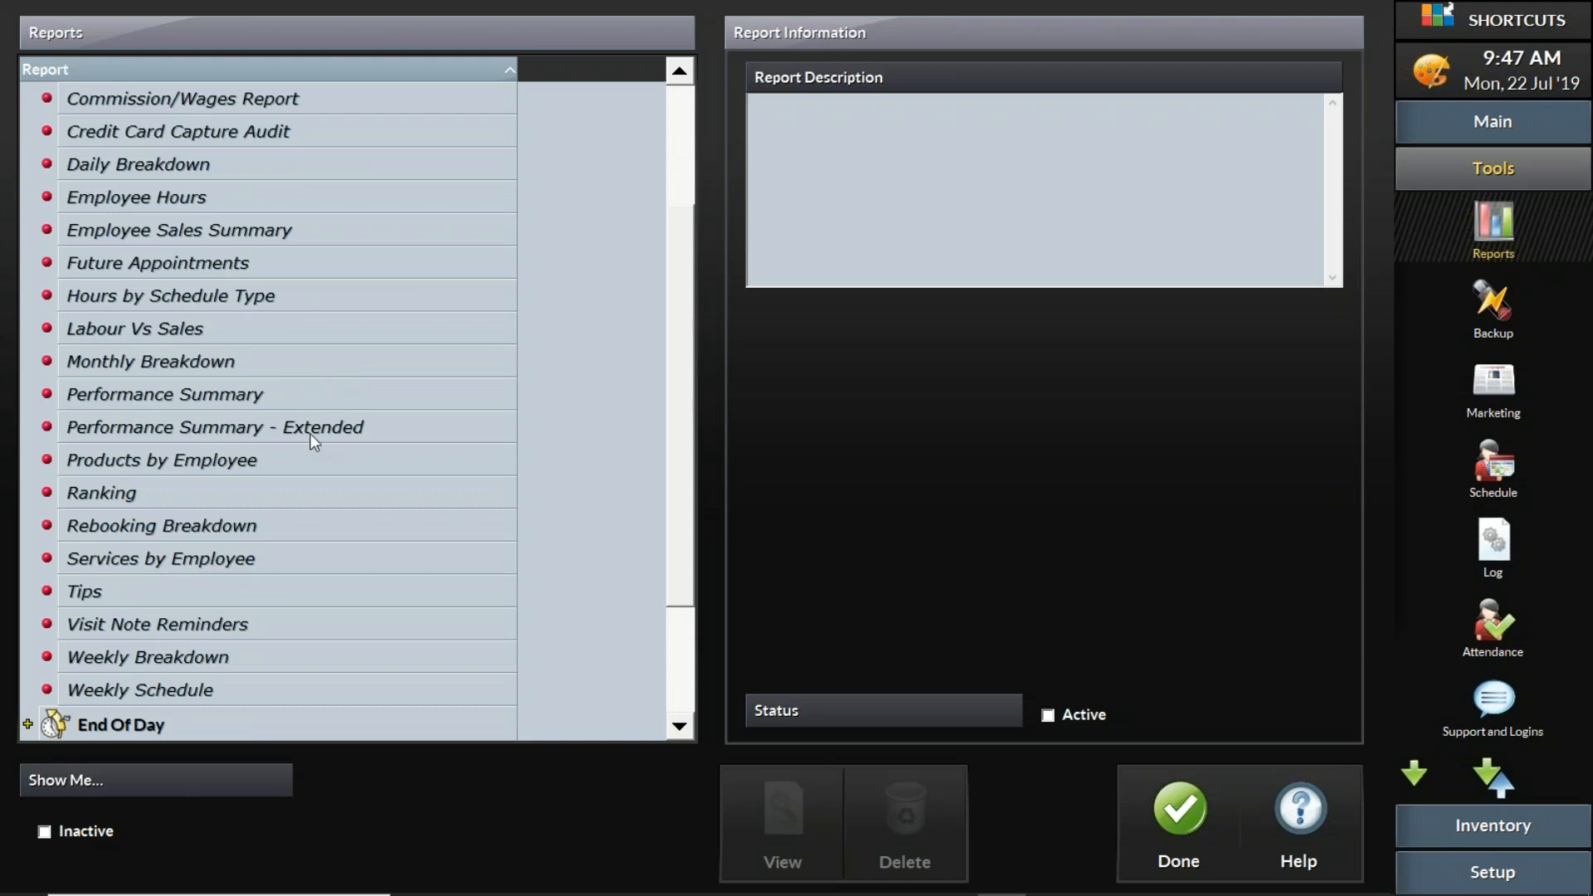
{"action": "left_click", "coordinate": [291, 563]}
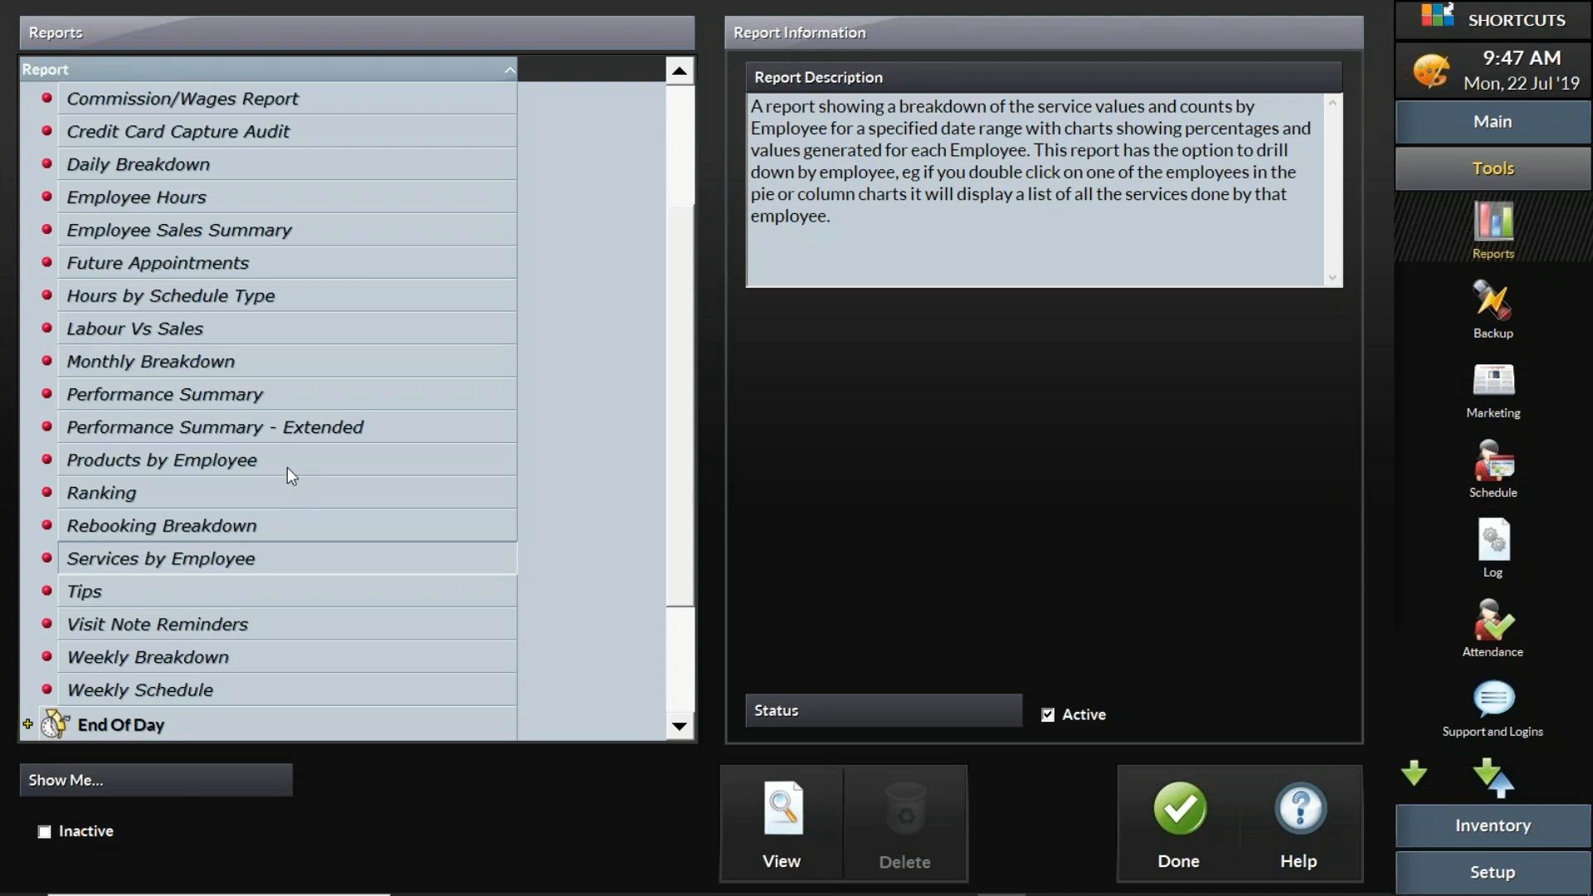
{"action": "left_click_drag", "start_coordinate": [868, 228], "coordinate": [750, 107]}
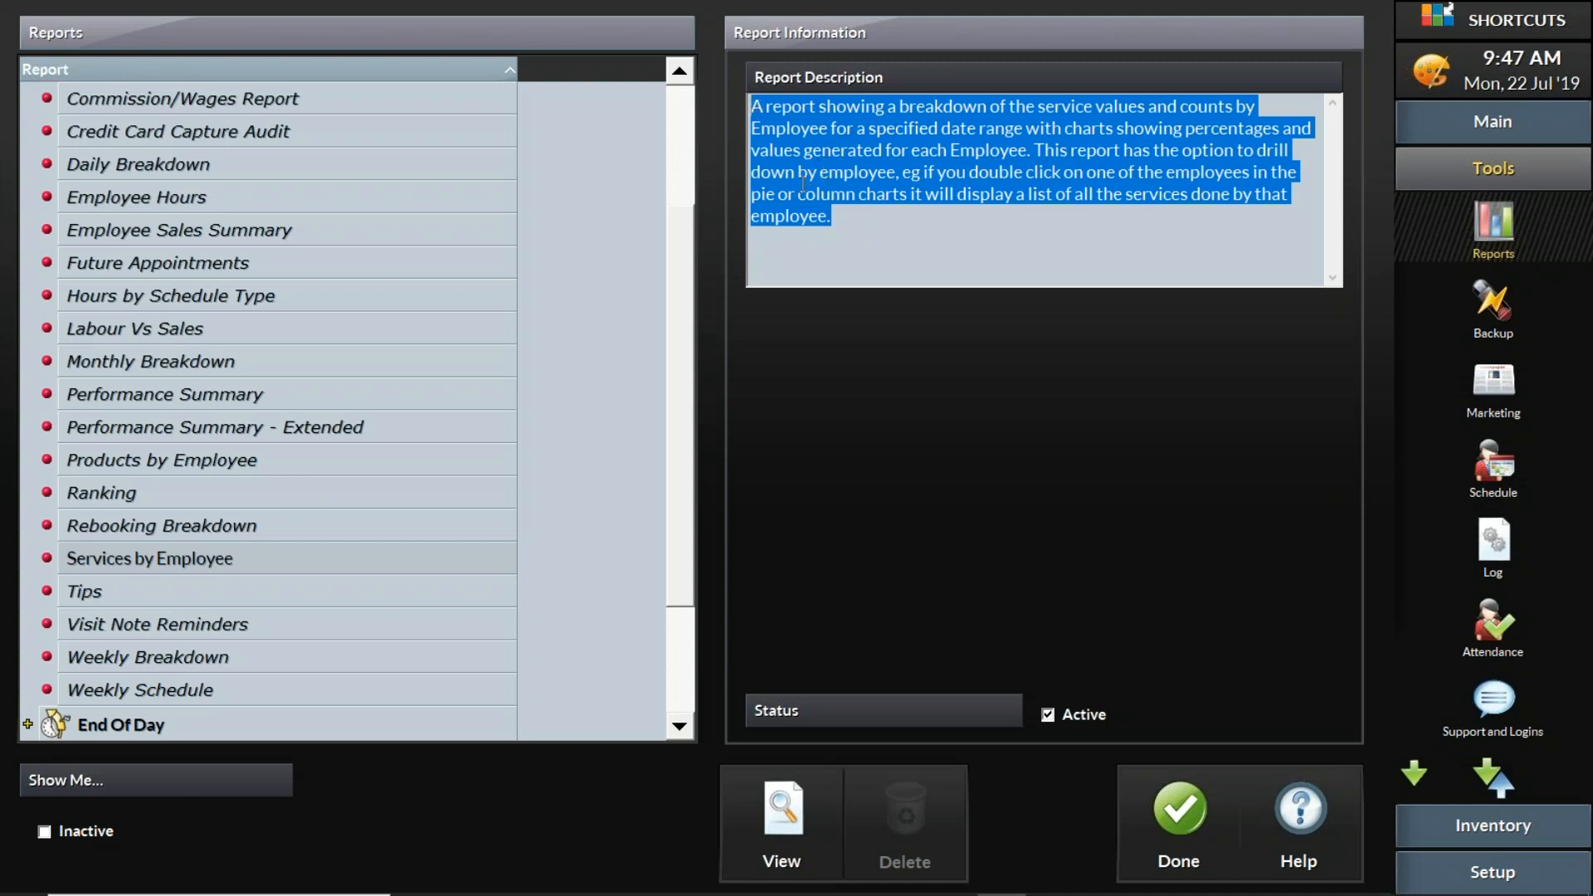
{"action": "left_click_drag", "start_coordinate": [850, 211], "coordinate": [745, 106]}
- View the Services by Employee report for the current day, drill down to the Shortcuts employee's services from the revenue chart, and close it
{"action": "left_click", "coordinate": [780, 809]}
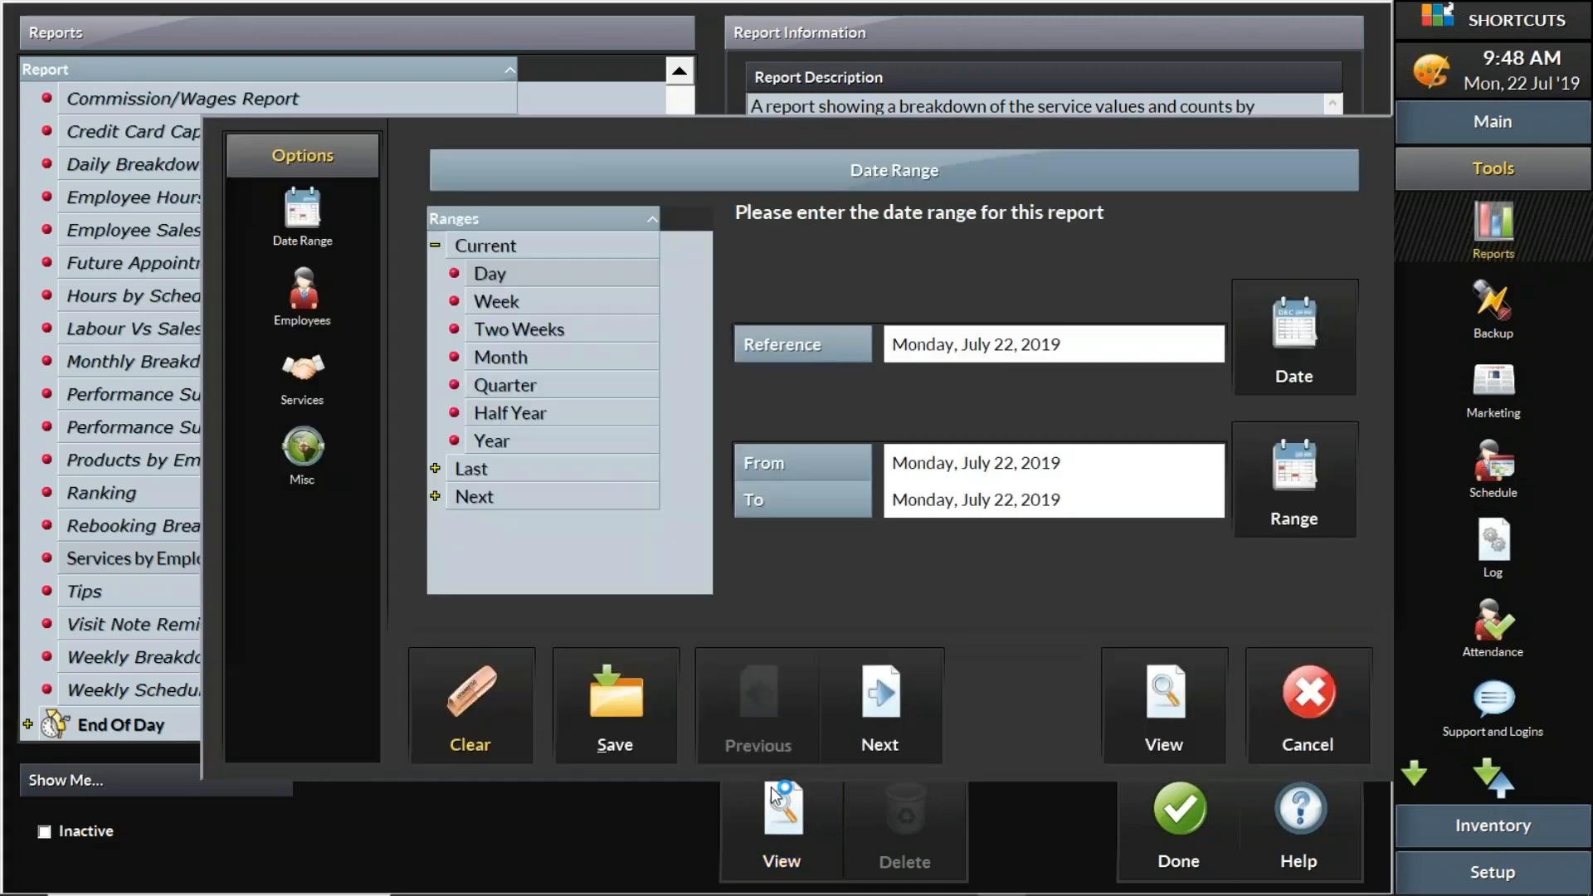
{"action": "left_click", "coordinate": [1138, 715]}
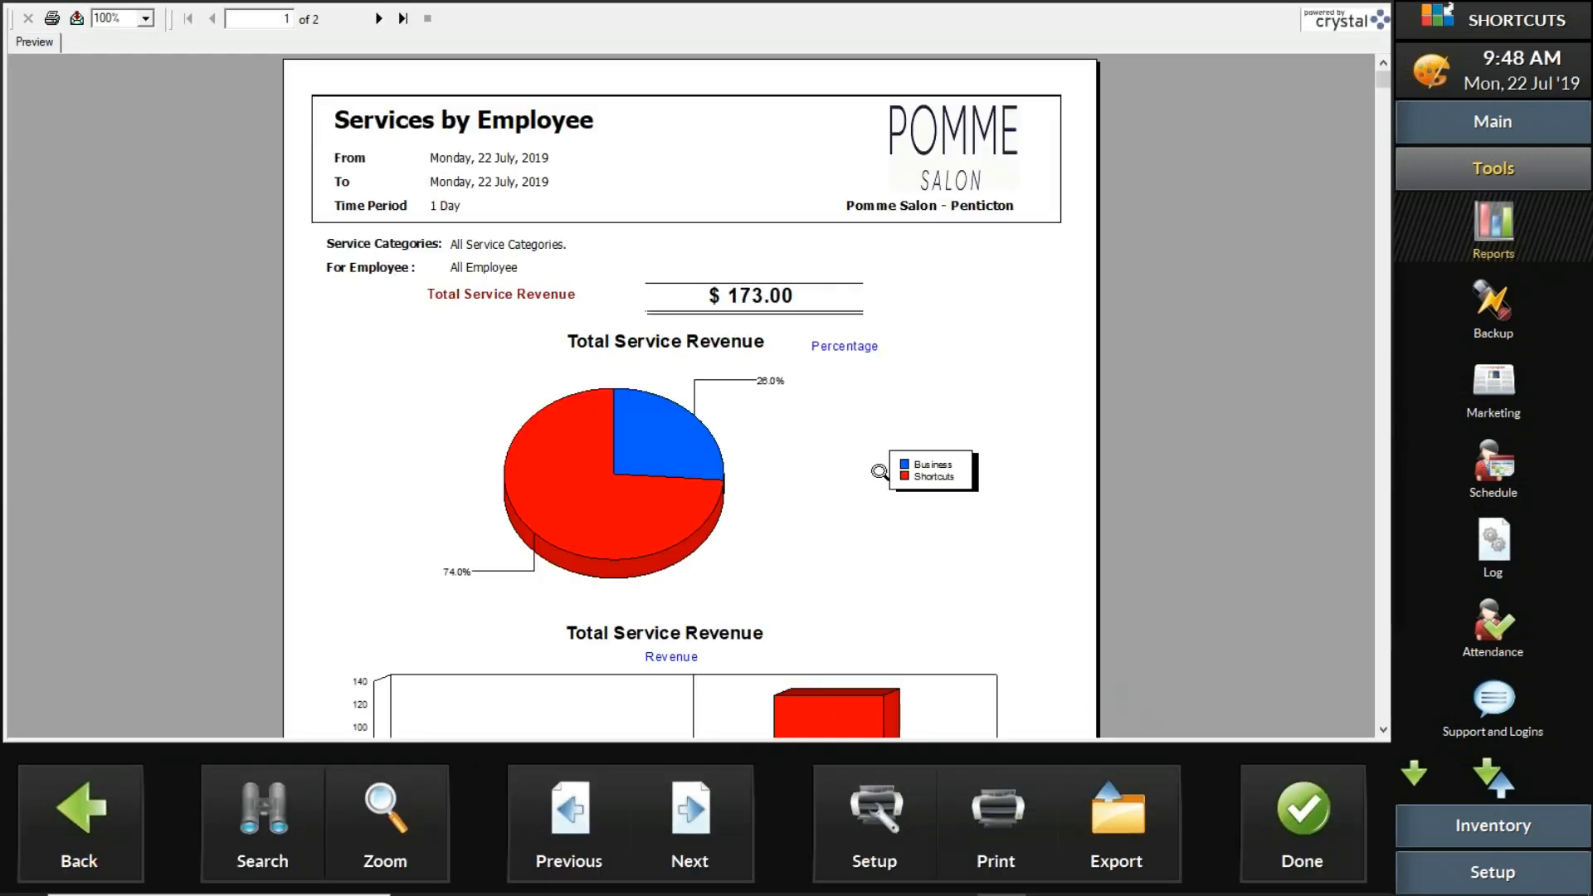
{"action": "scroll", "coordinate": [878, 475], "scroll_direction": "down", "scroll_amount": 4}
{"action": "scroll", "coordinate": [931, 522], "scroll_direction": "up", "scroll_amount": 3}
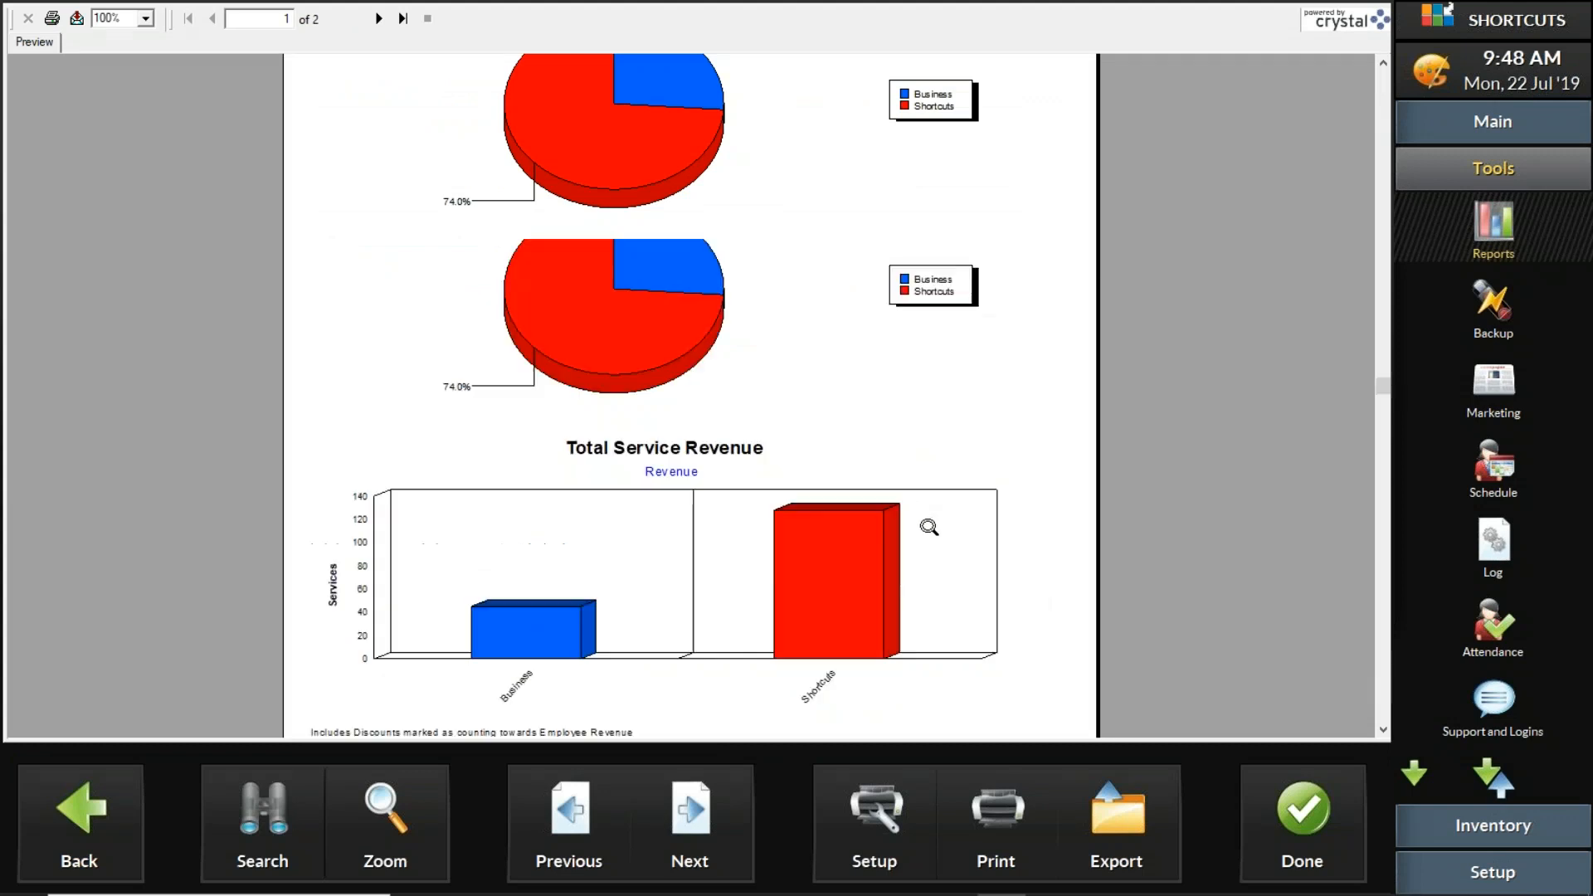
{"action": "left_click", "coordinate": [864, 557]}
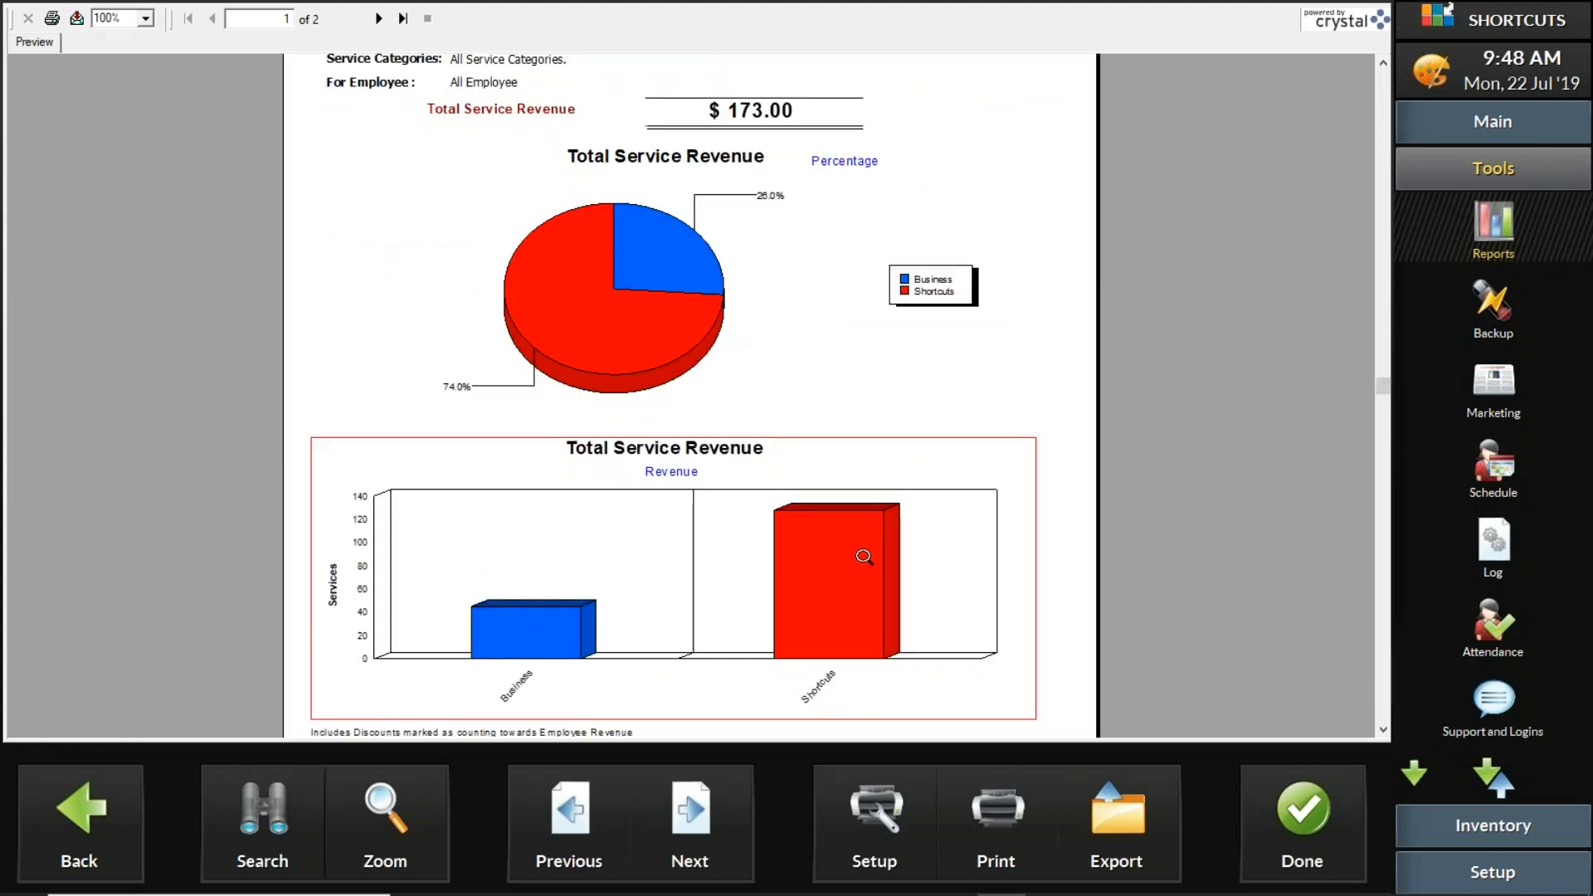
{"action": "double_click", "coordinate": [835, 580]}
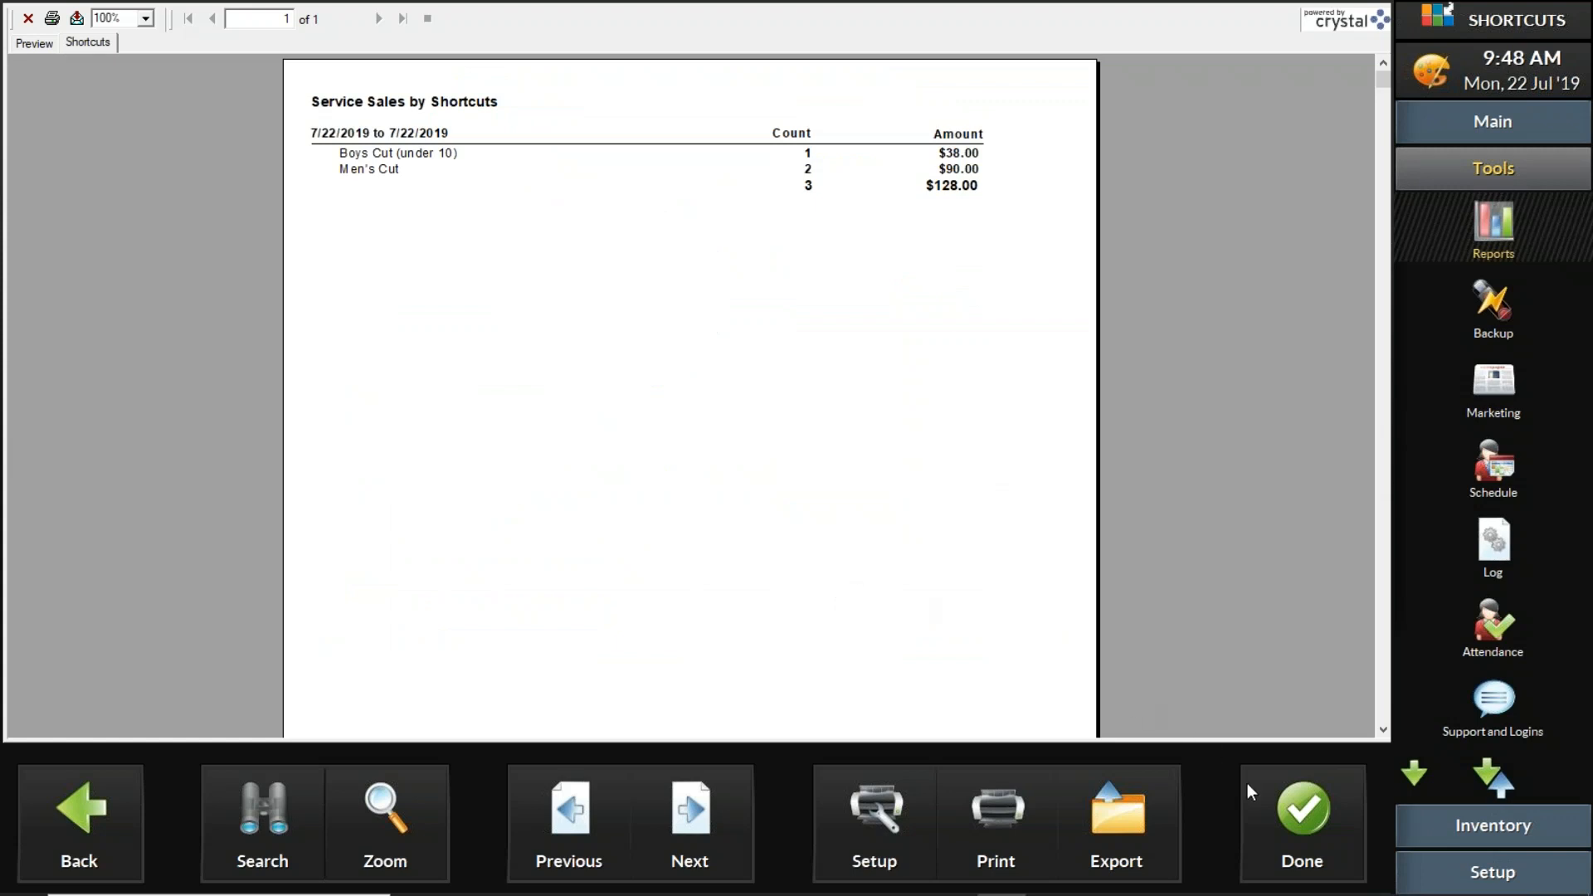
{"action": "left_click", "coordinate": [1297, 815]}
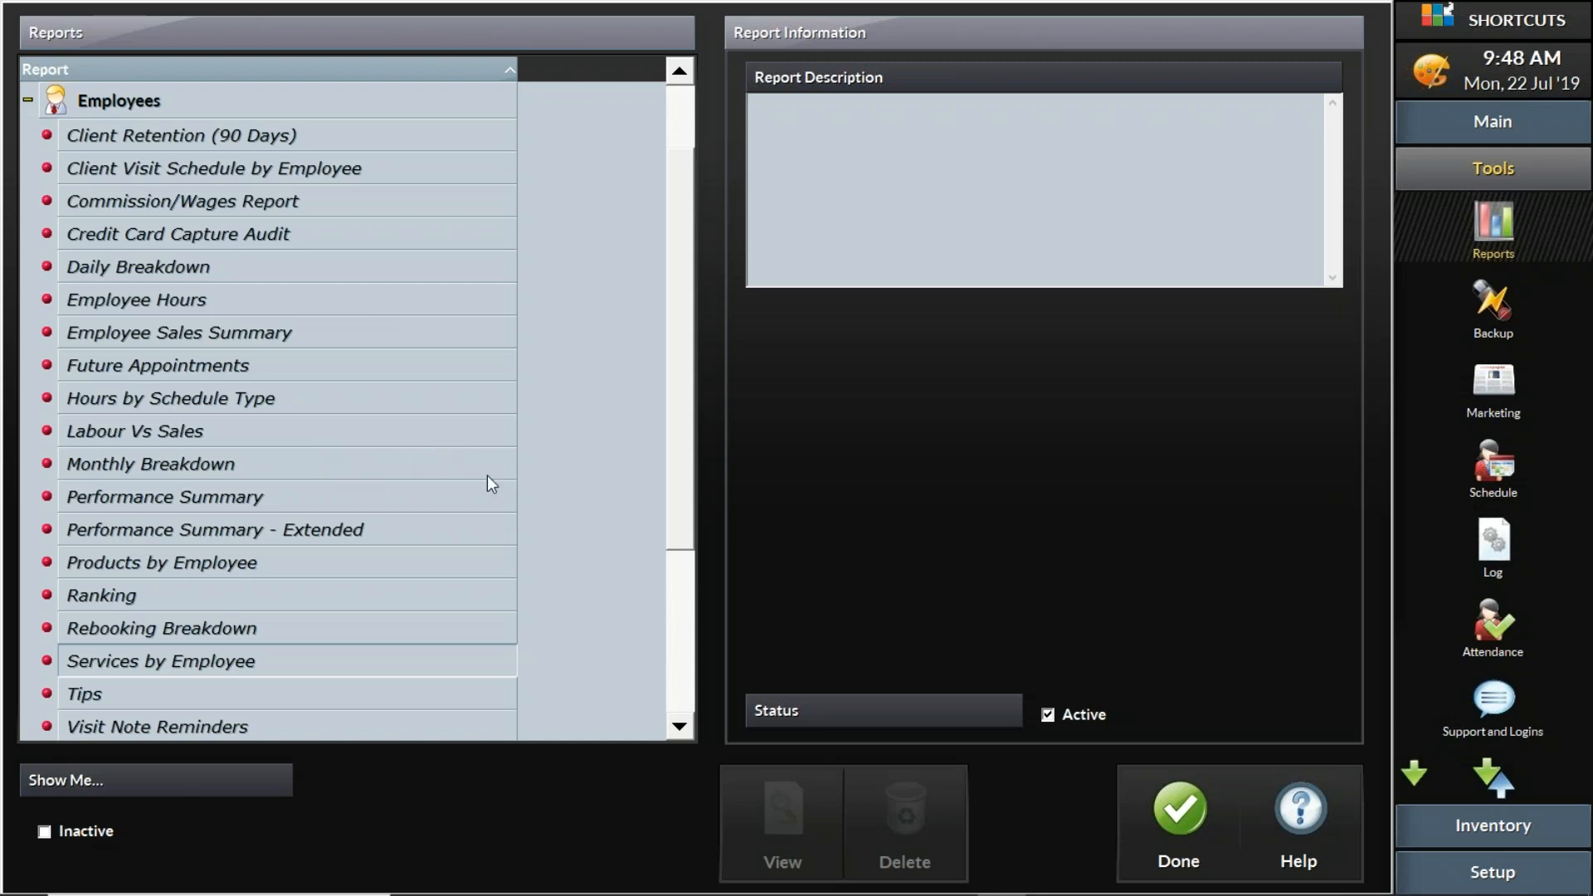
- View the Performance Summary - Extended report for the current day, look through its statistics, and close it
{"action": "left_click", "coordinate": [398, 498]}
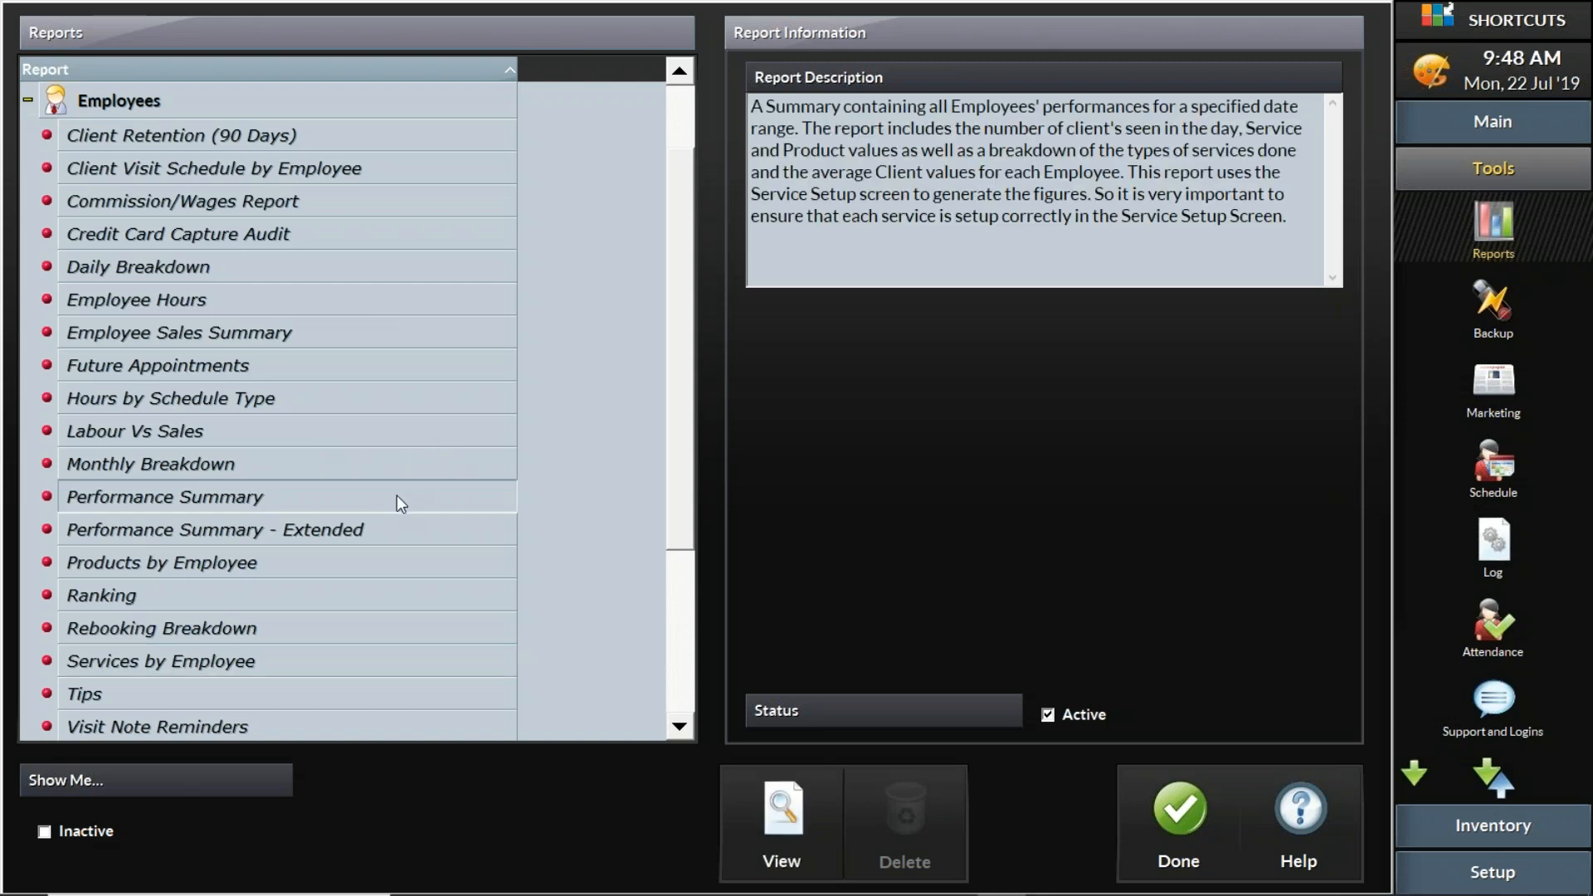
{"action": "left_click", "coordinate": [415, 536]}
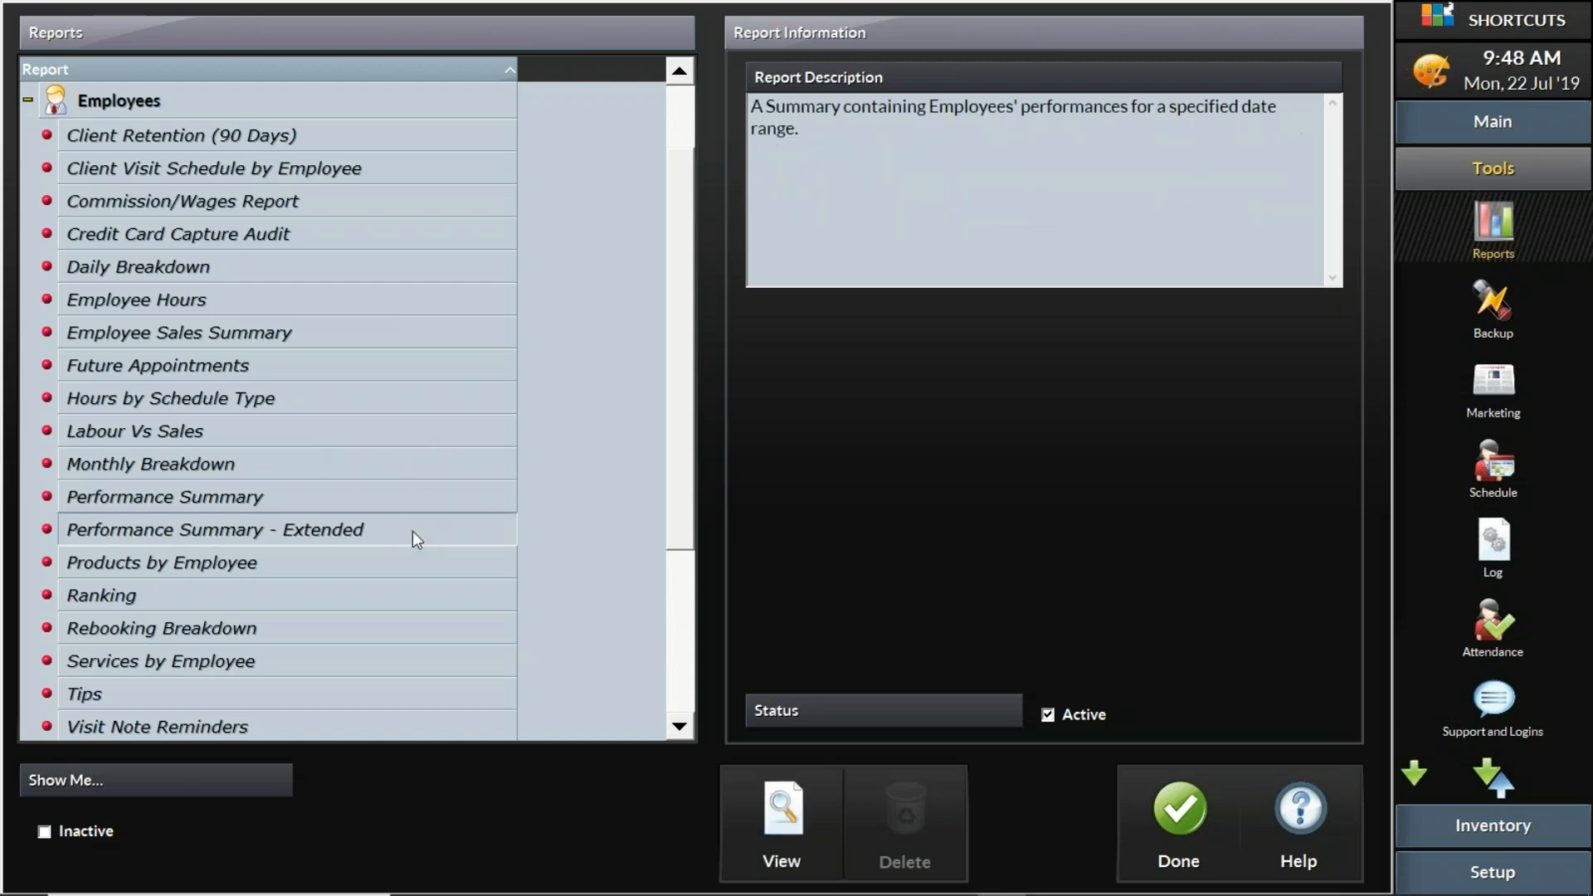
{"action": "left_click", "coordinate": [787, 818]}
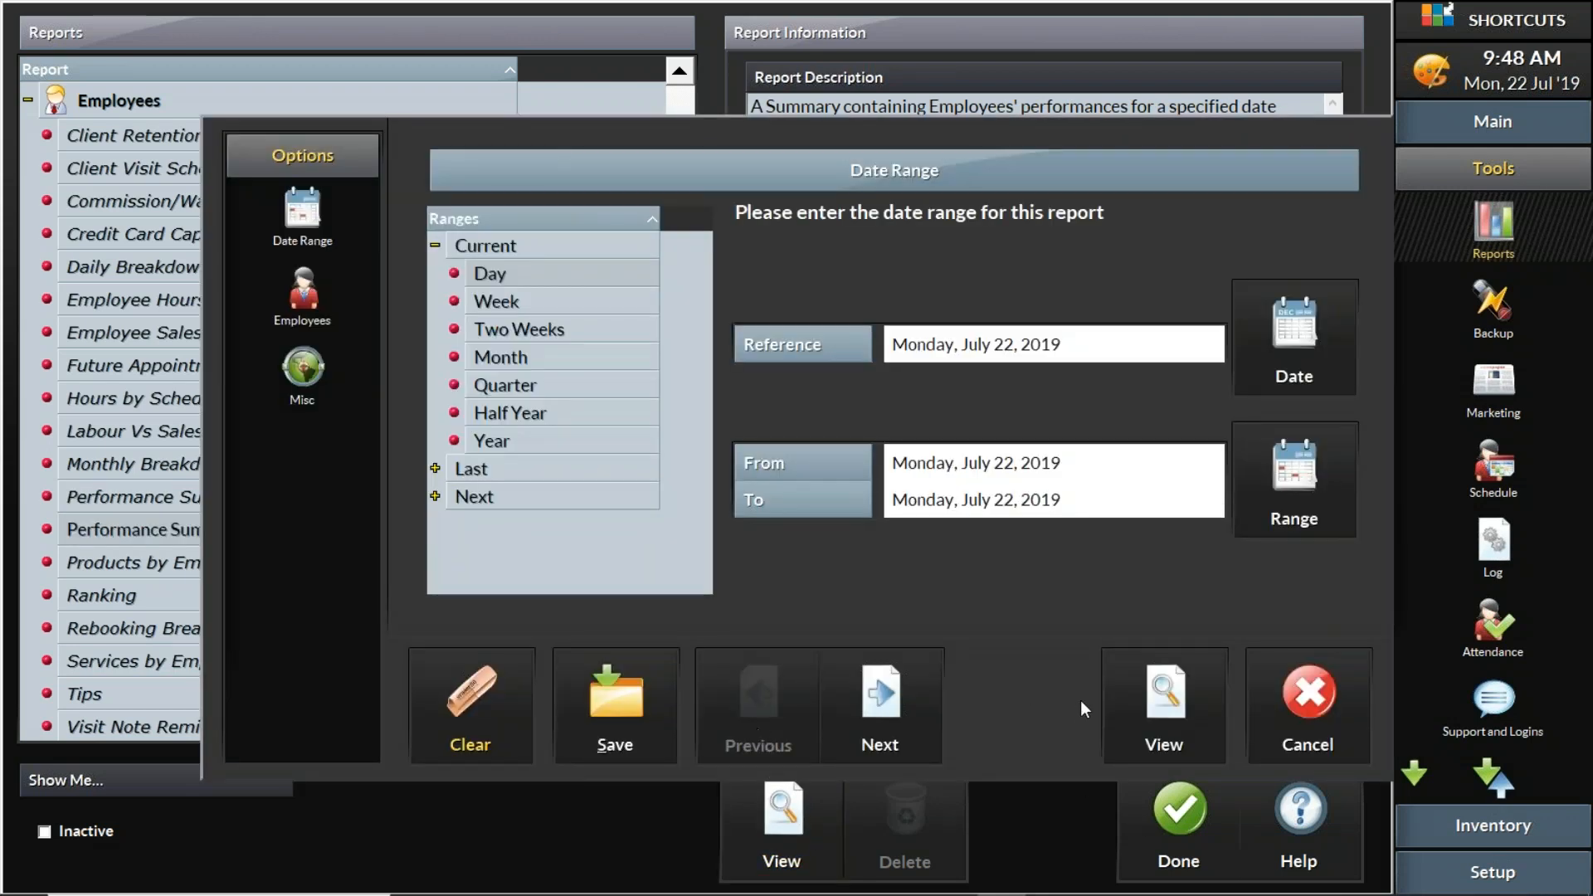
{"action": "left_click", "coordinate": [1164, 705]}
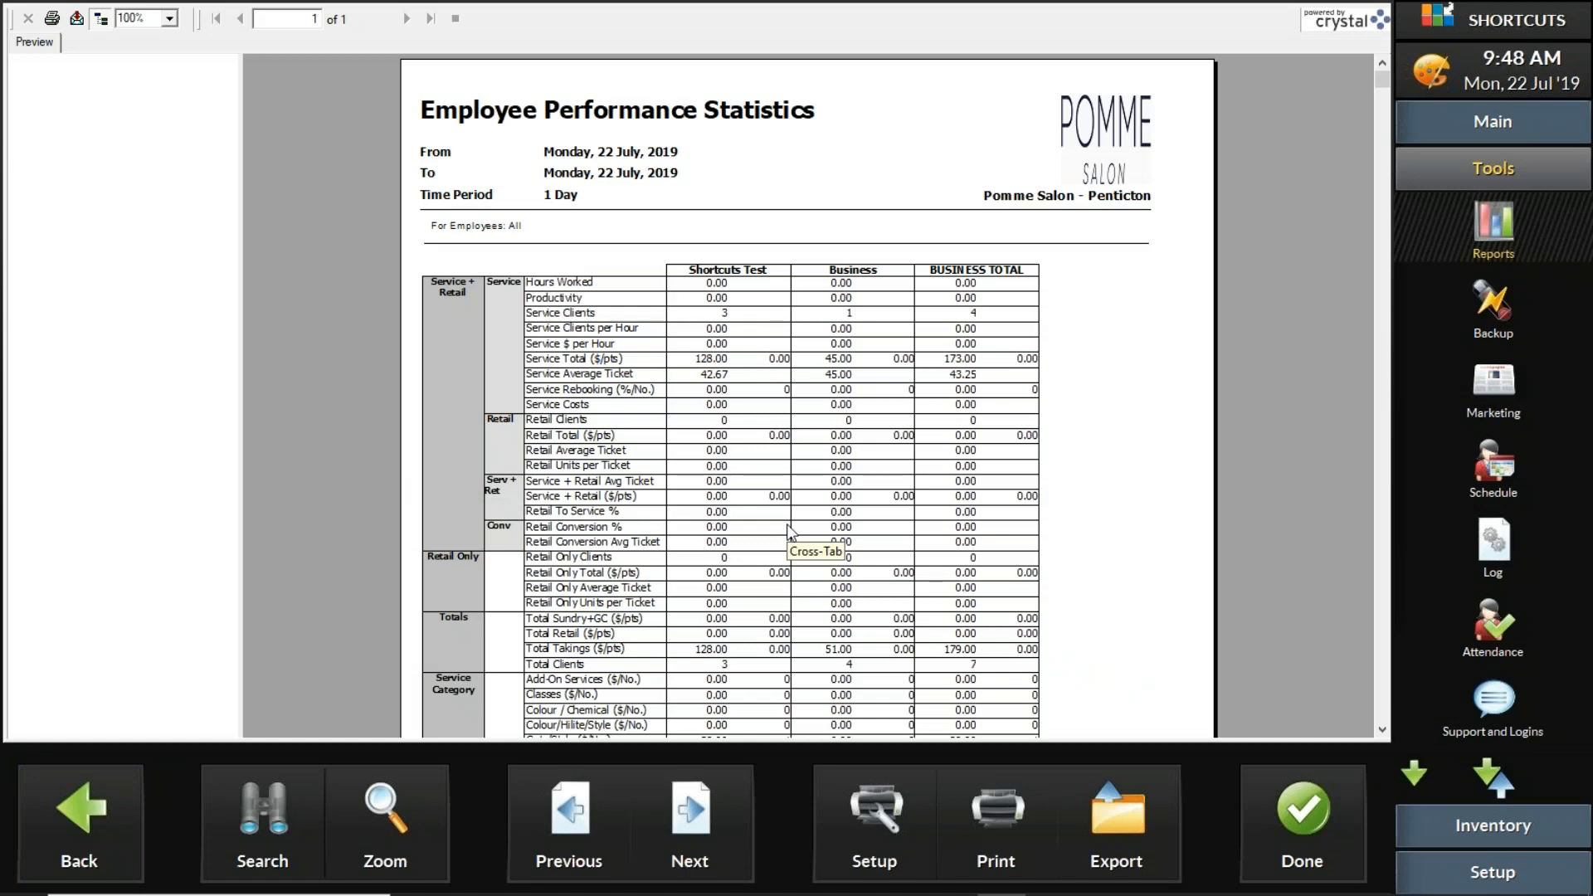
{"action": "scroll", "coordinate": [788, 531], "scroll_direction": "down", "scroll_amount": 3}
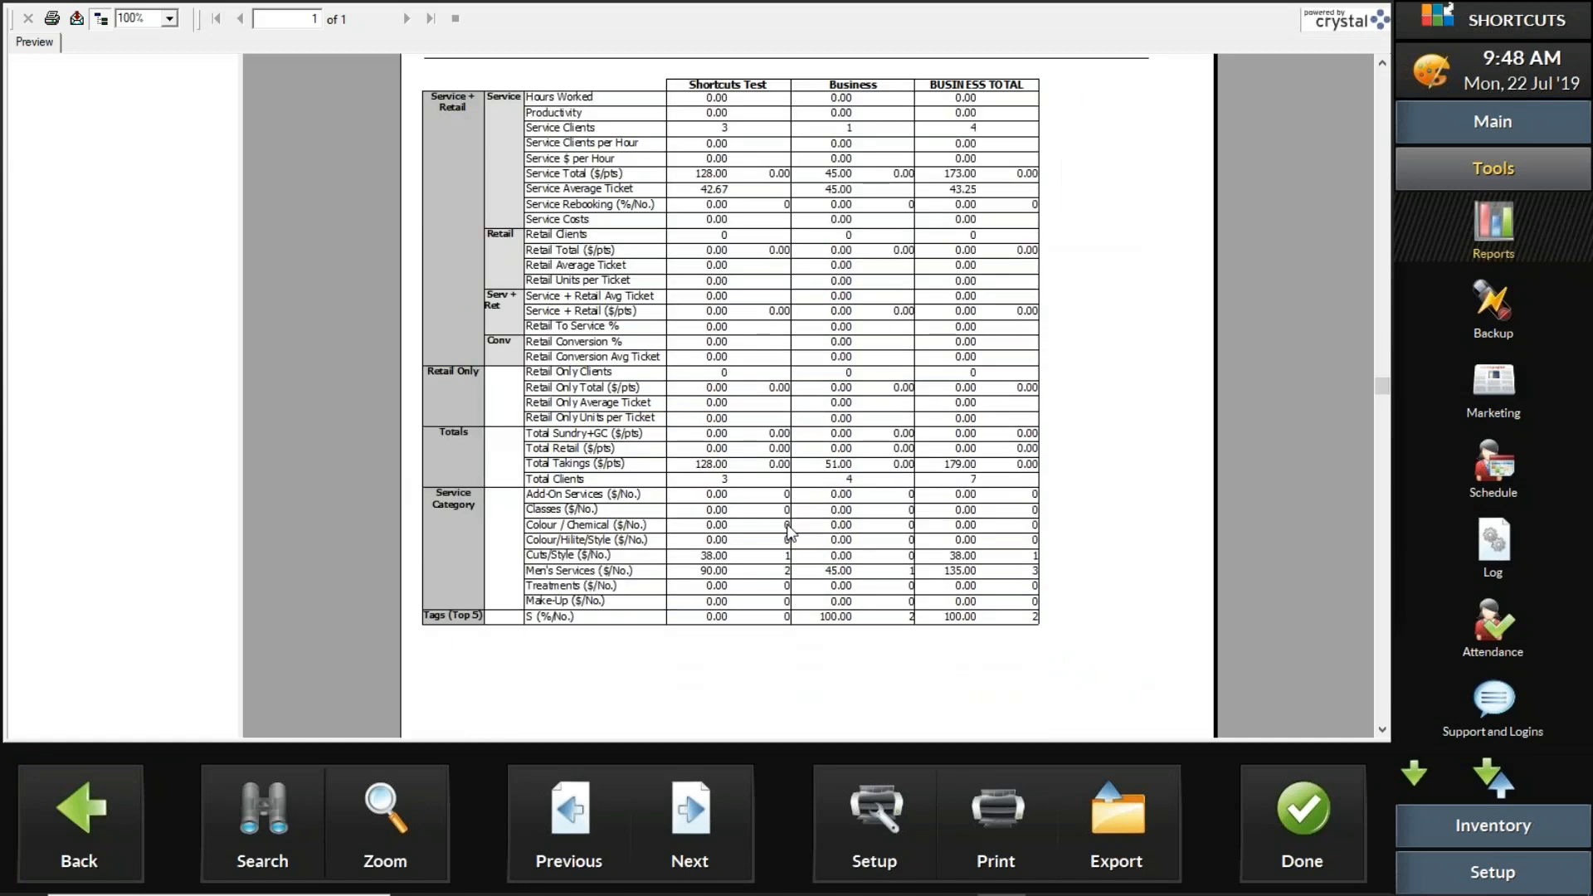
{"action": "scroll", "coordinate": [788, 525], "scroll_direction": "up", "scroll_amount": 3}
{"action": "left_click", "coordinate": [1288, 802]}
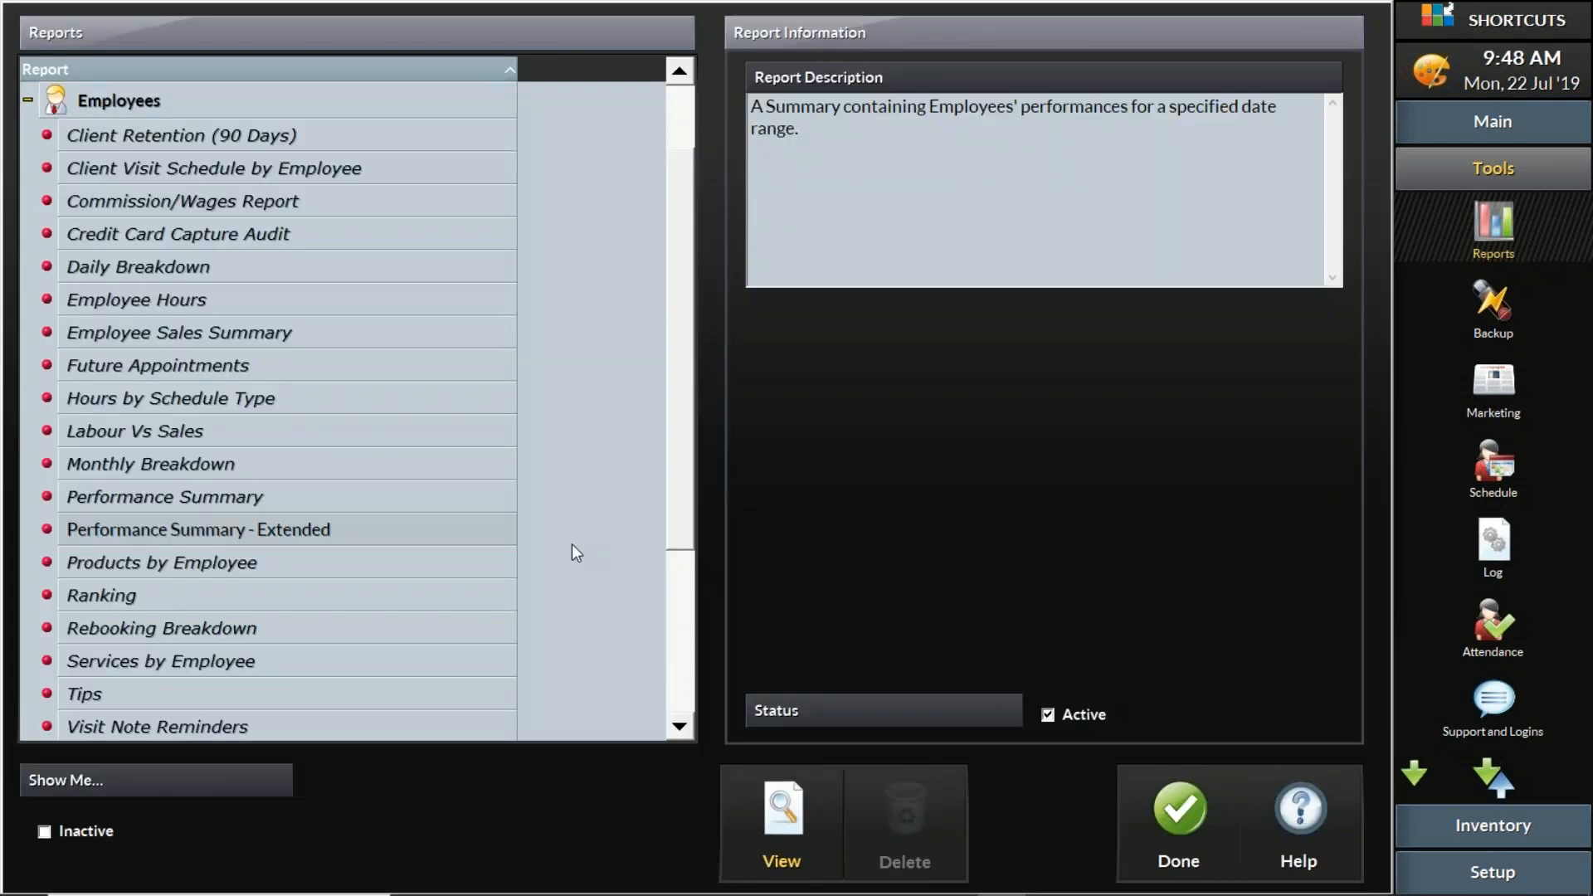
- Look through the remaining report categories and leave the reports screen
{"action": "scroll", "coordinate": [457, 531], "scroll_direction": "down", "scroll_amount": 1}
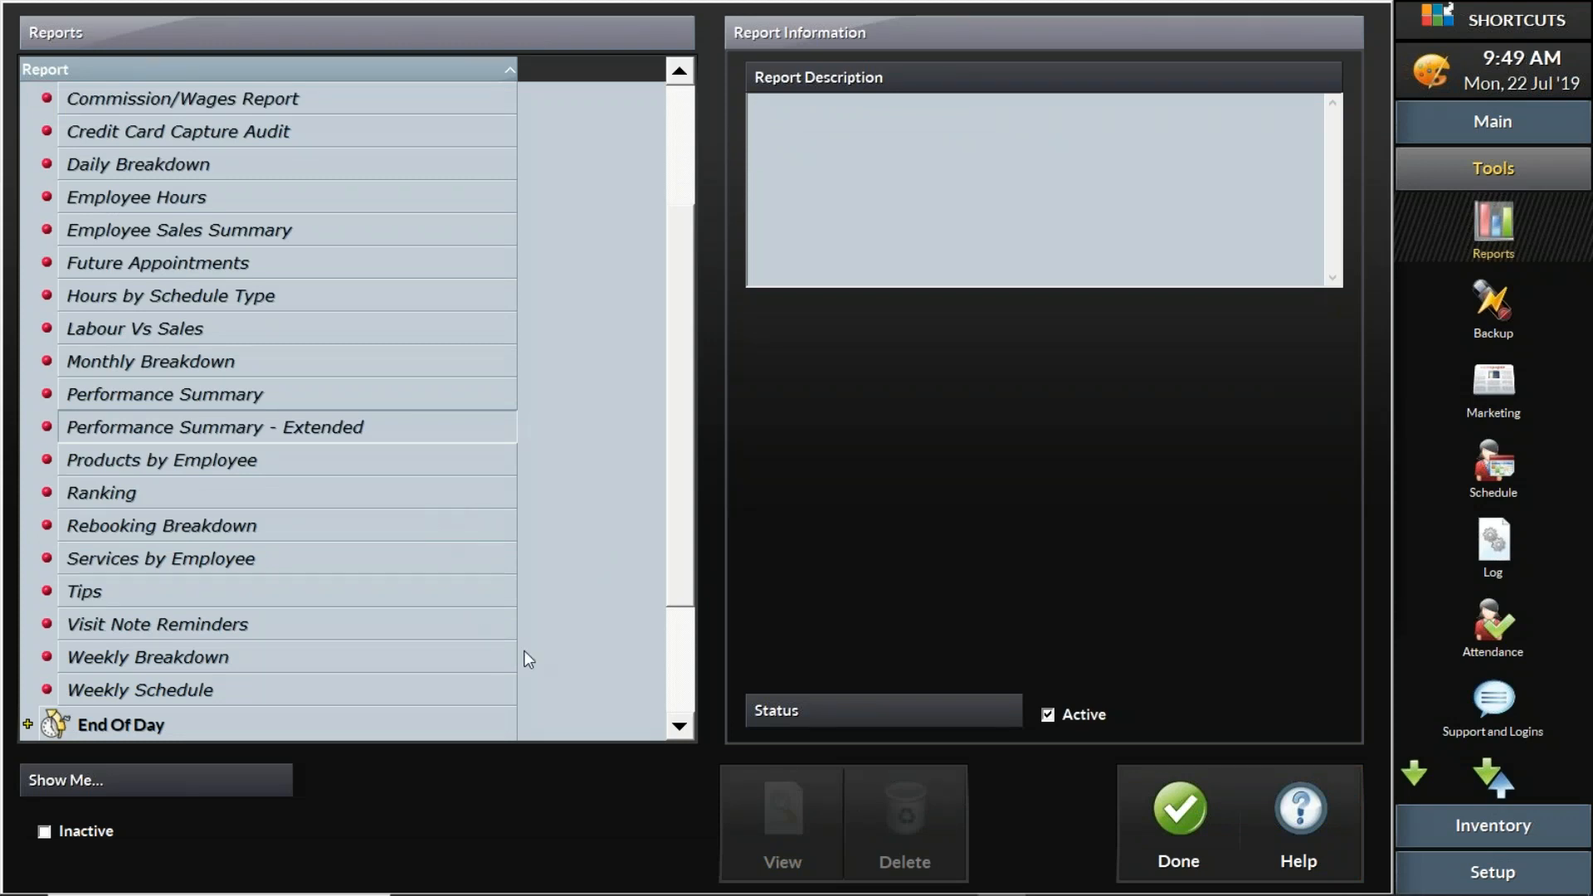
{"action": "left_click_drag", "start_coordinate": [679, 598], "coordinate": [660, 705]}
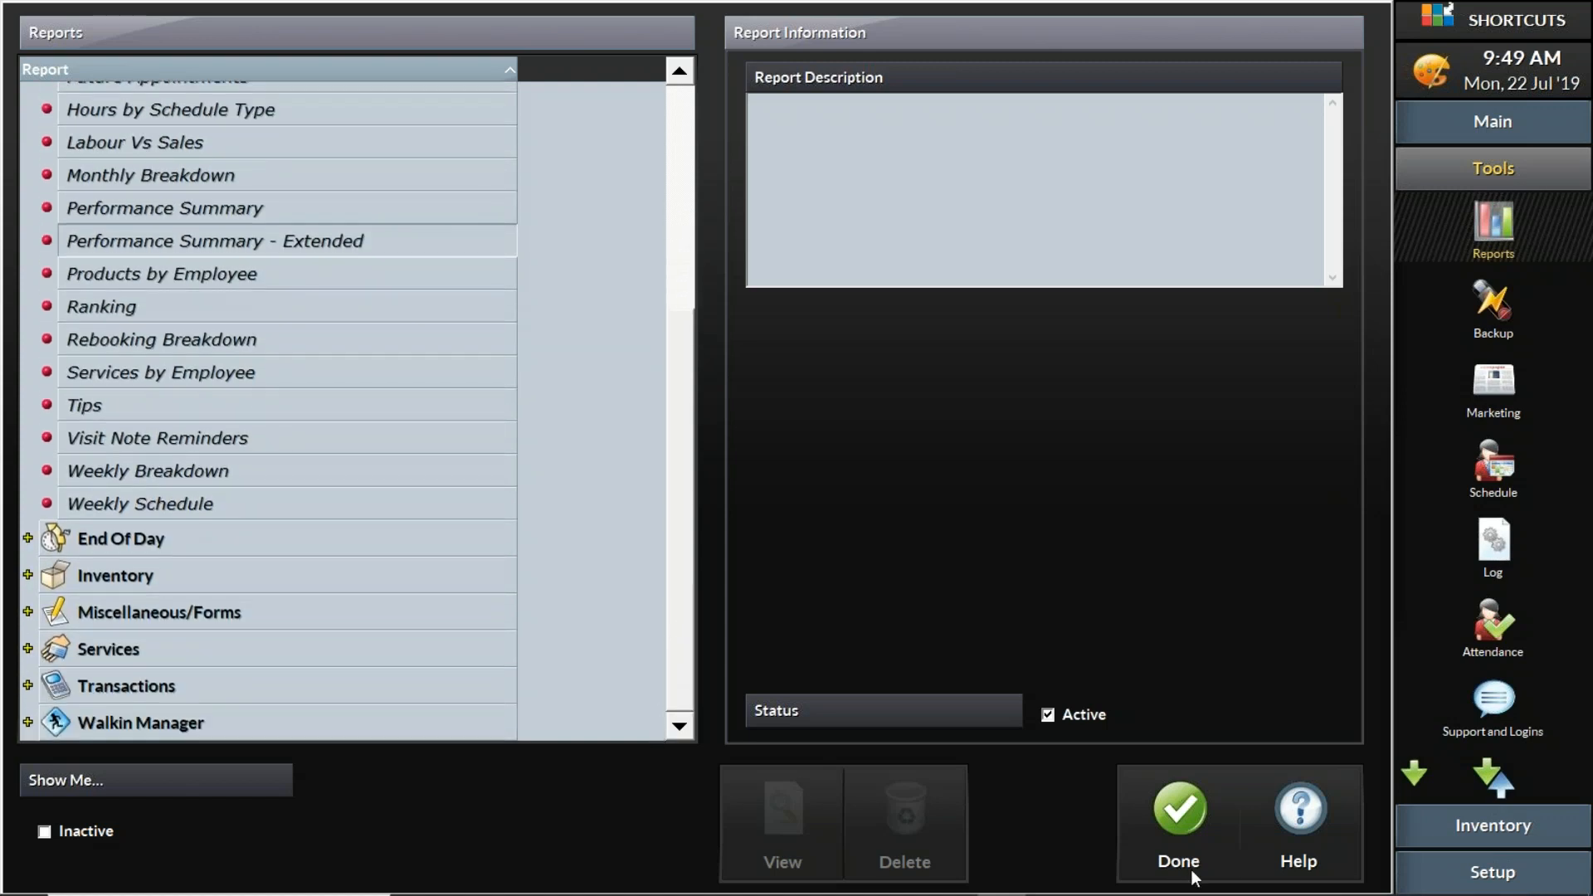
{"action": "left_click", "coordinate": [1172, 815]}
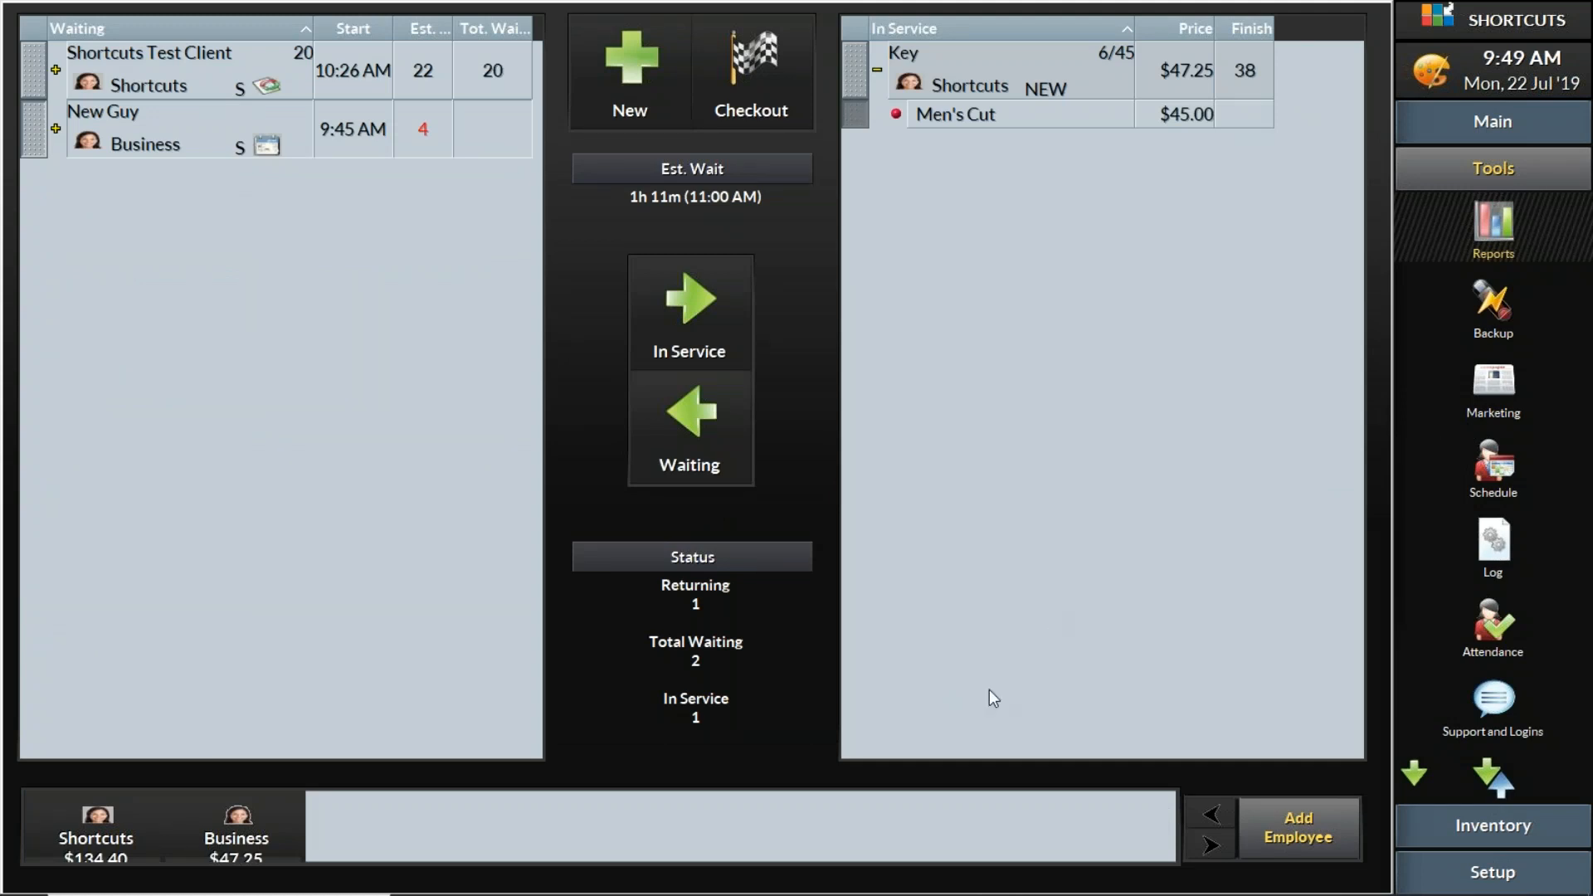
- Switch to PowerPoint and start the slide show from the QA slide
{"action": "left_click", "coordinate": [901, 878]}
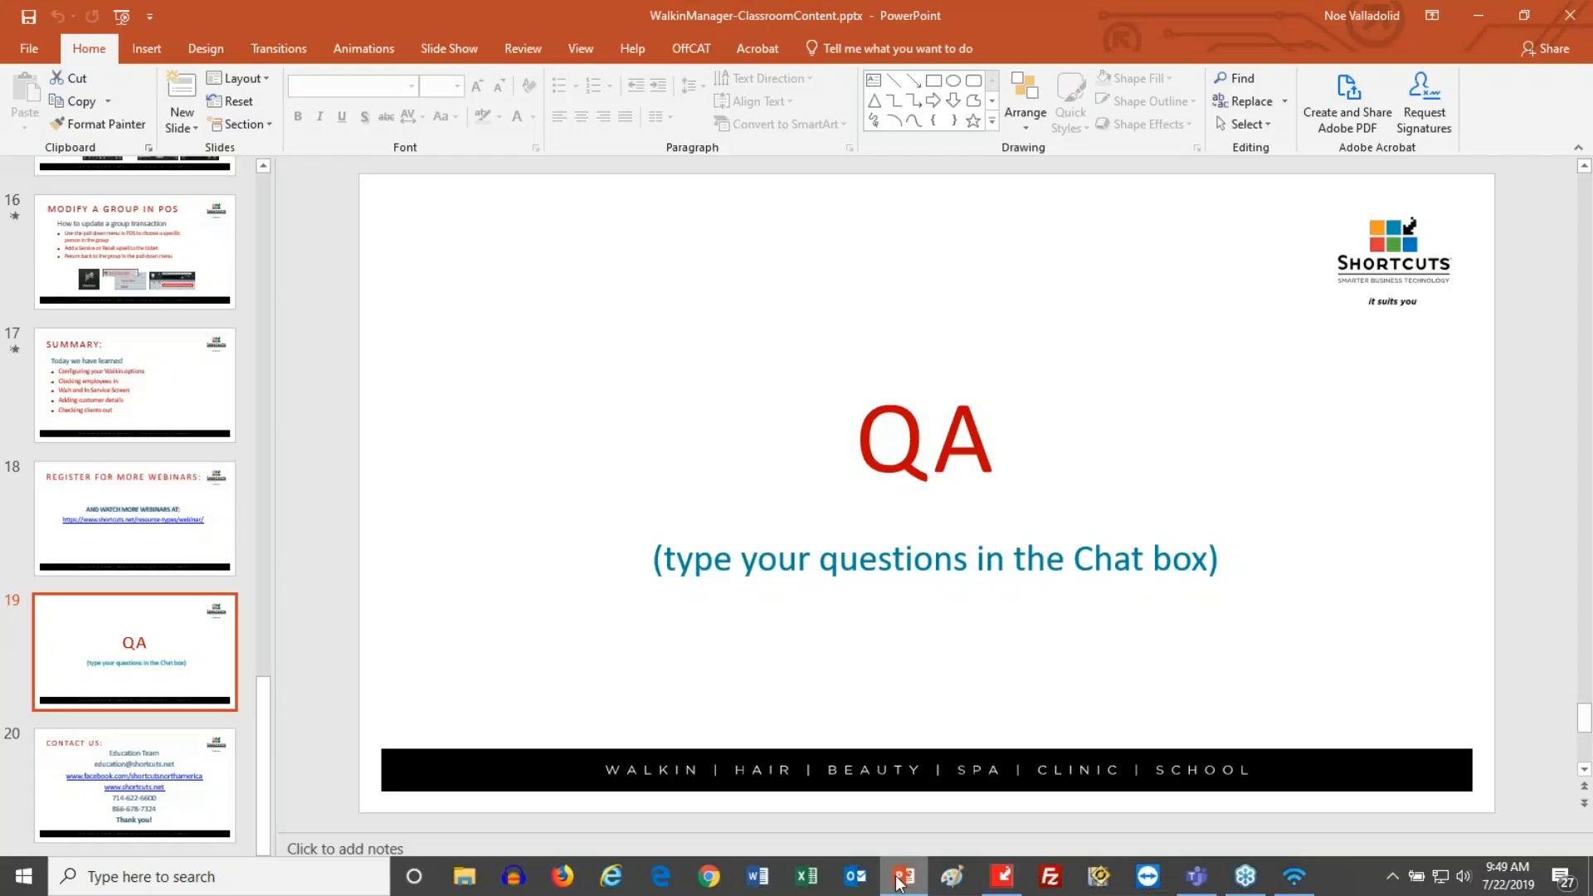
{"action": "left_click", "coordinate": [1379, 884]}
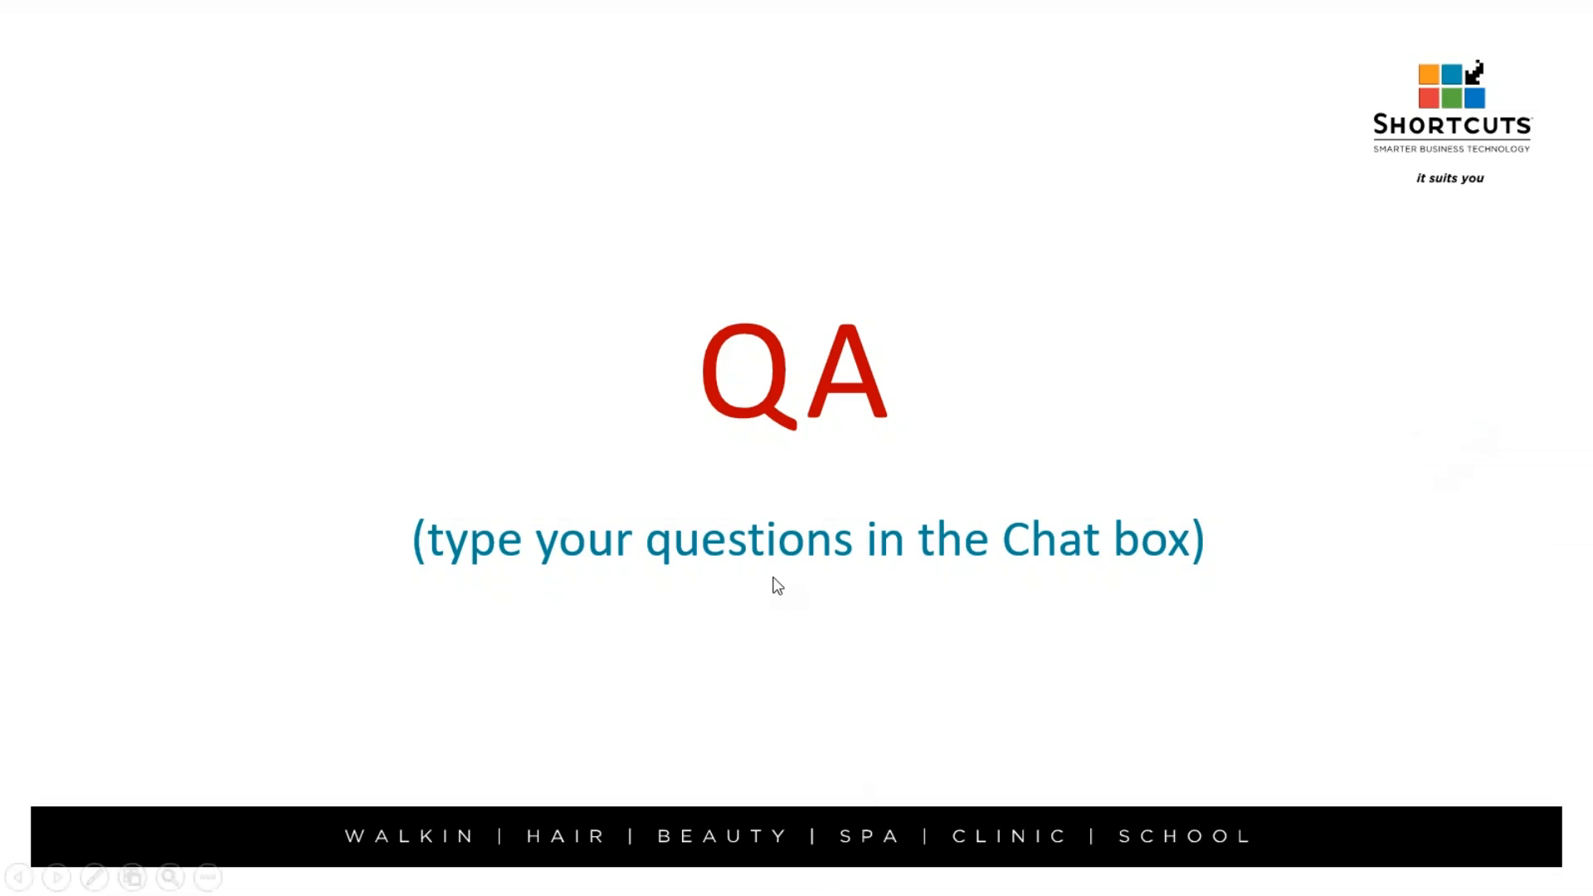
- End the slide show, switch to Shortcuts Point of Sale and open the Walkin Manager settings in the general configuration
{"action": "key", "text": "Escape"}
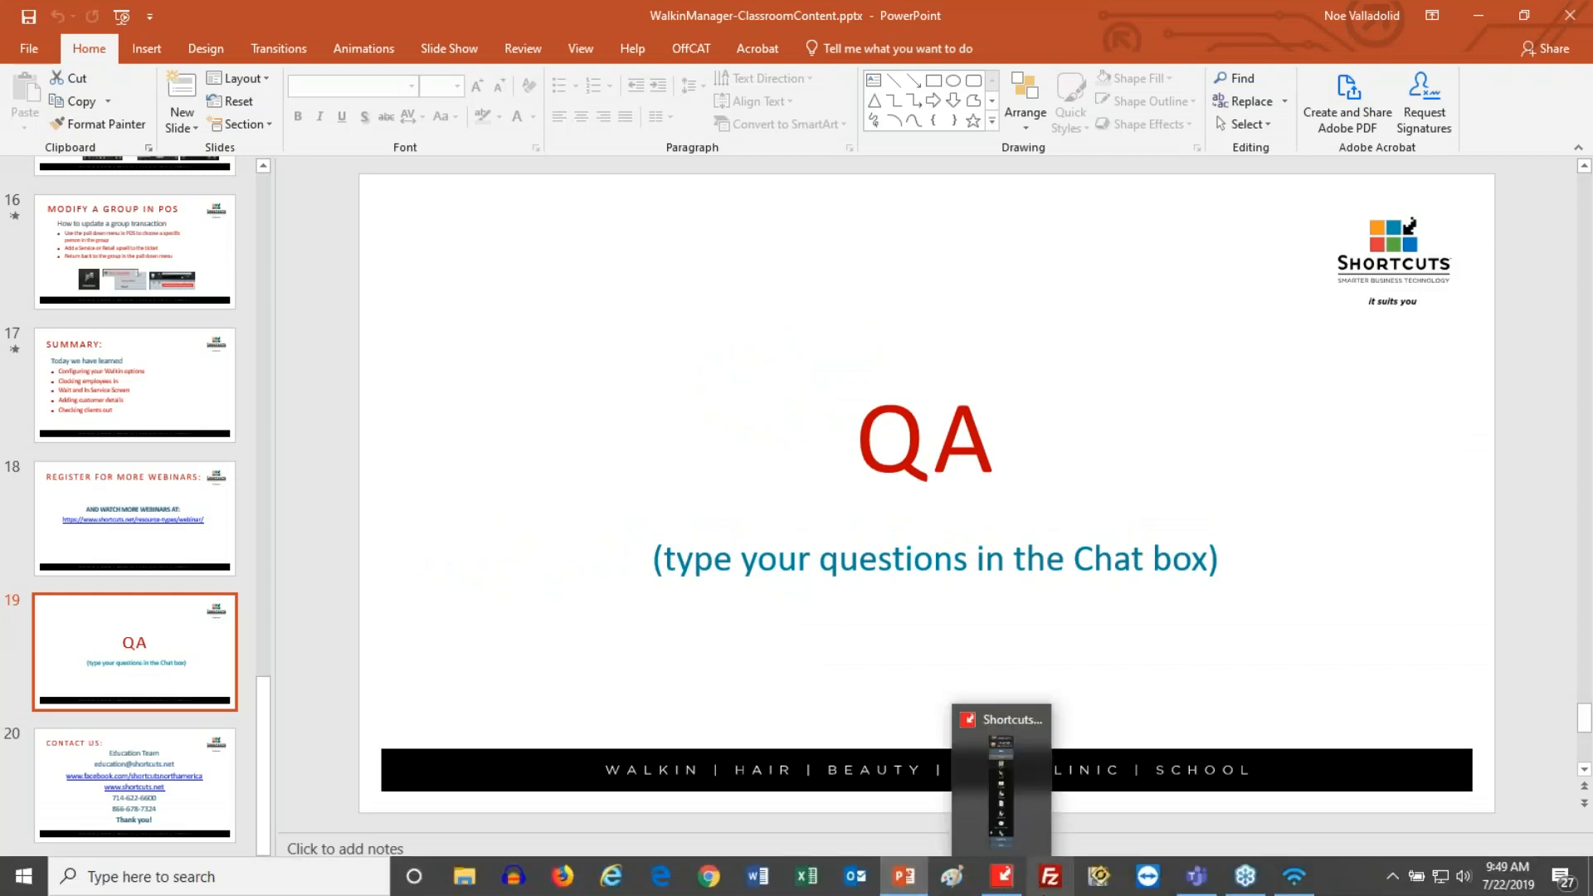
{"action": "left_click", "coordinate": [1002, 878]}
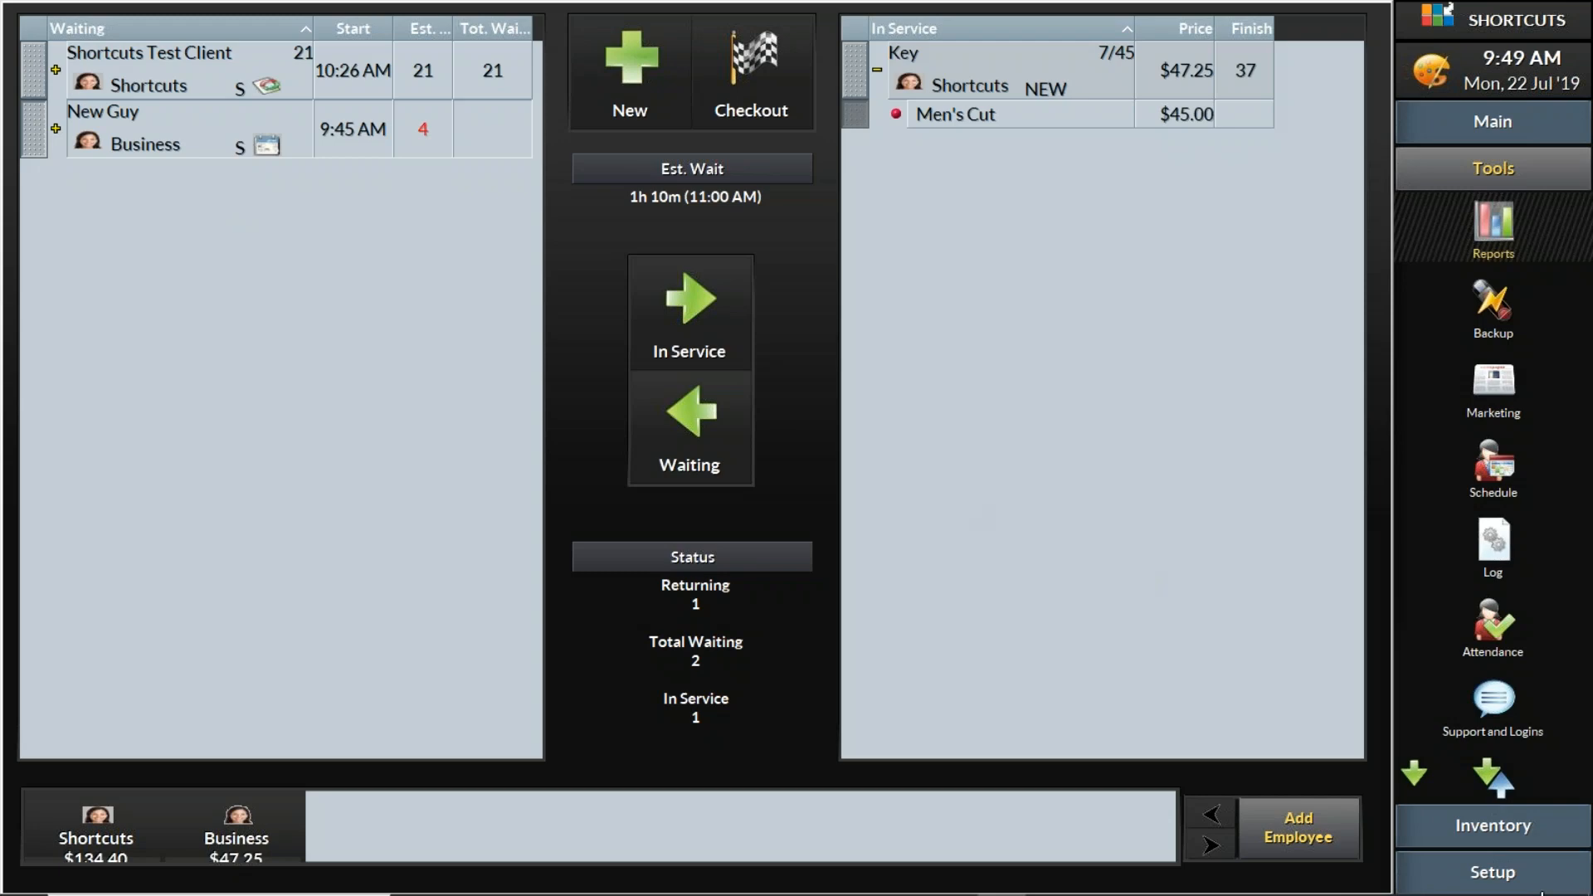
{"action": "left_click", "coordinate": [1493, 876]}
{"action": "left_click", "coordinate": [1494, 320]}
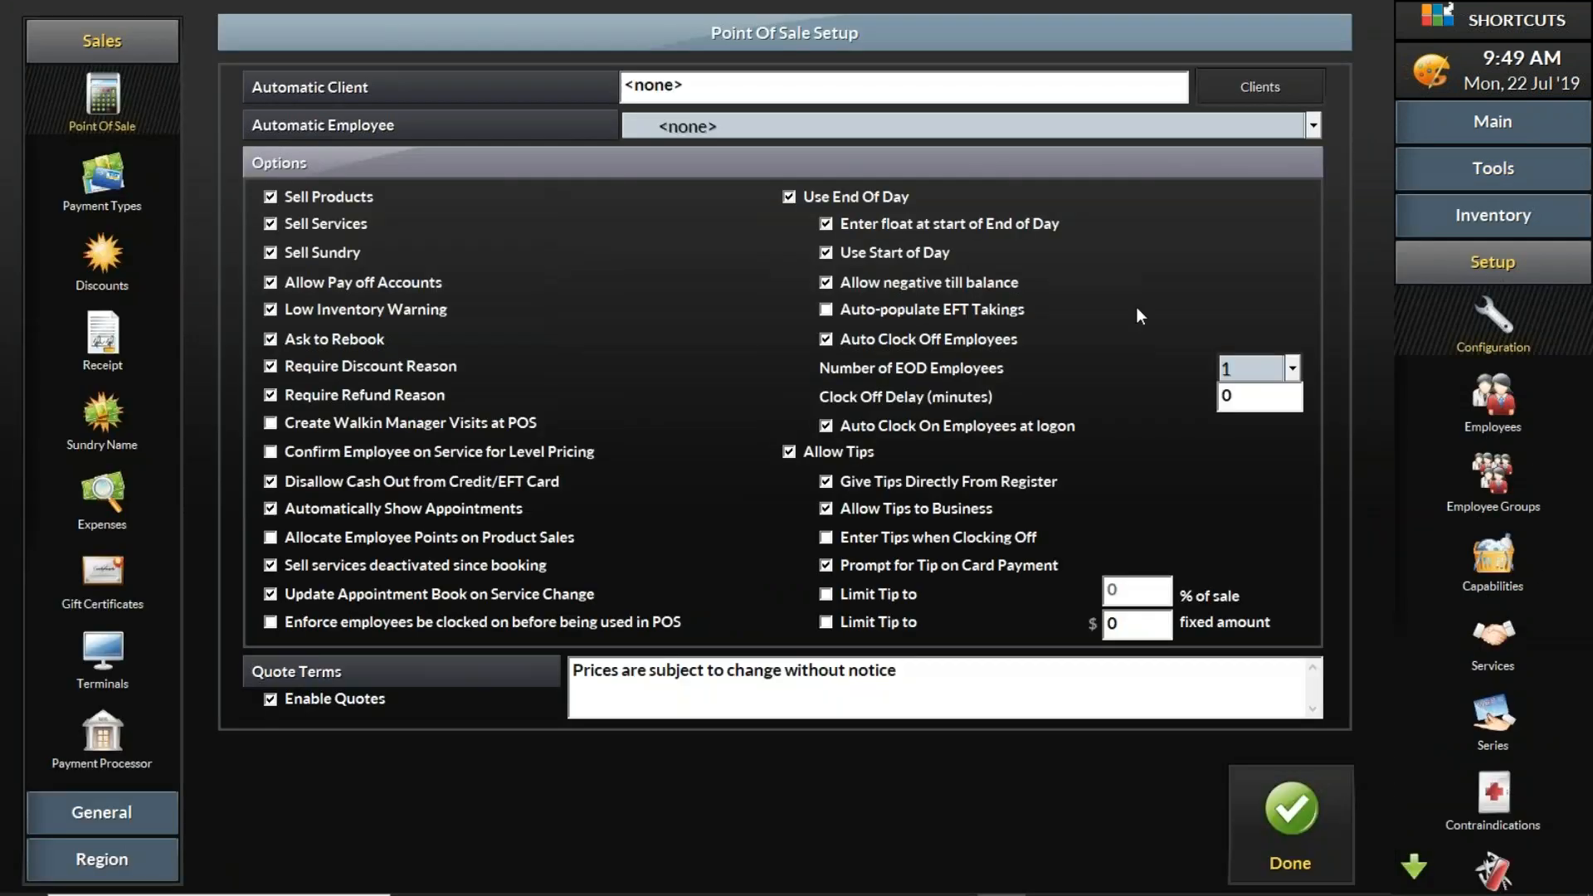
{"action": "left_click", "coordinate": [102, 818]}
{"action": "left_click", "coordinate": [104, 780]}
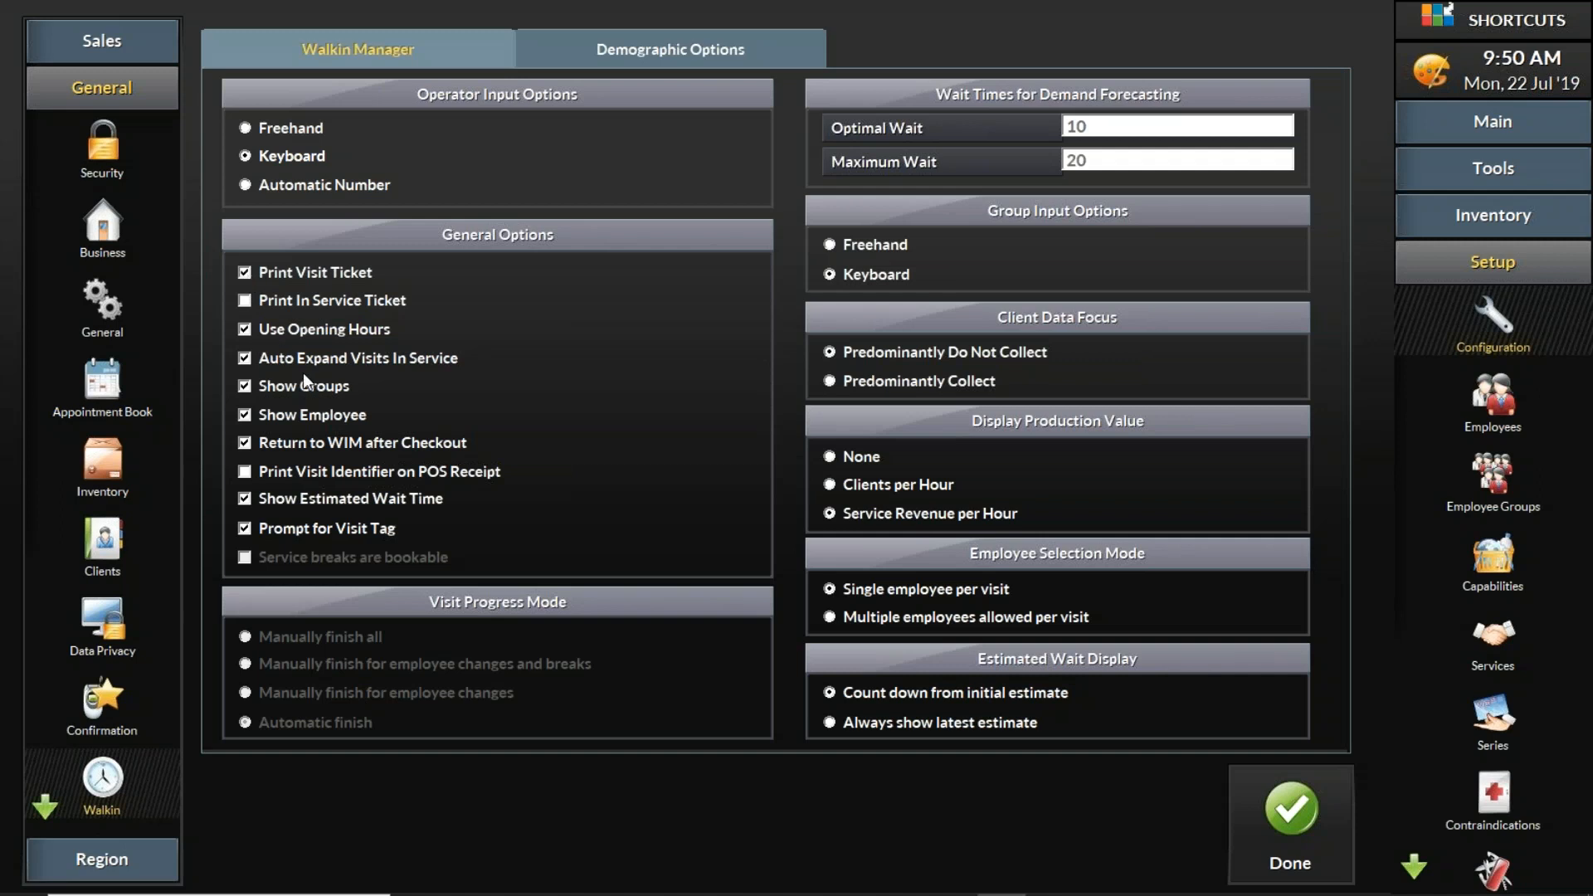
- Turn off Print Visit Ticket in the Walkin Manager general options and close the configuration, acknowledging the restart notice
{"action": "left_click", "coordinate": [247, 299]}
{"action": "left_click", "coordinate": [247, 274]}
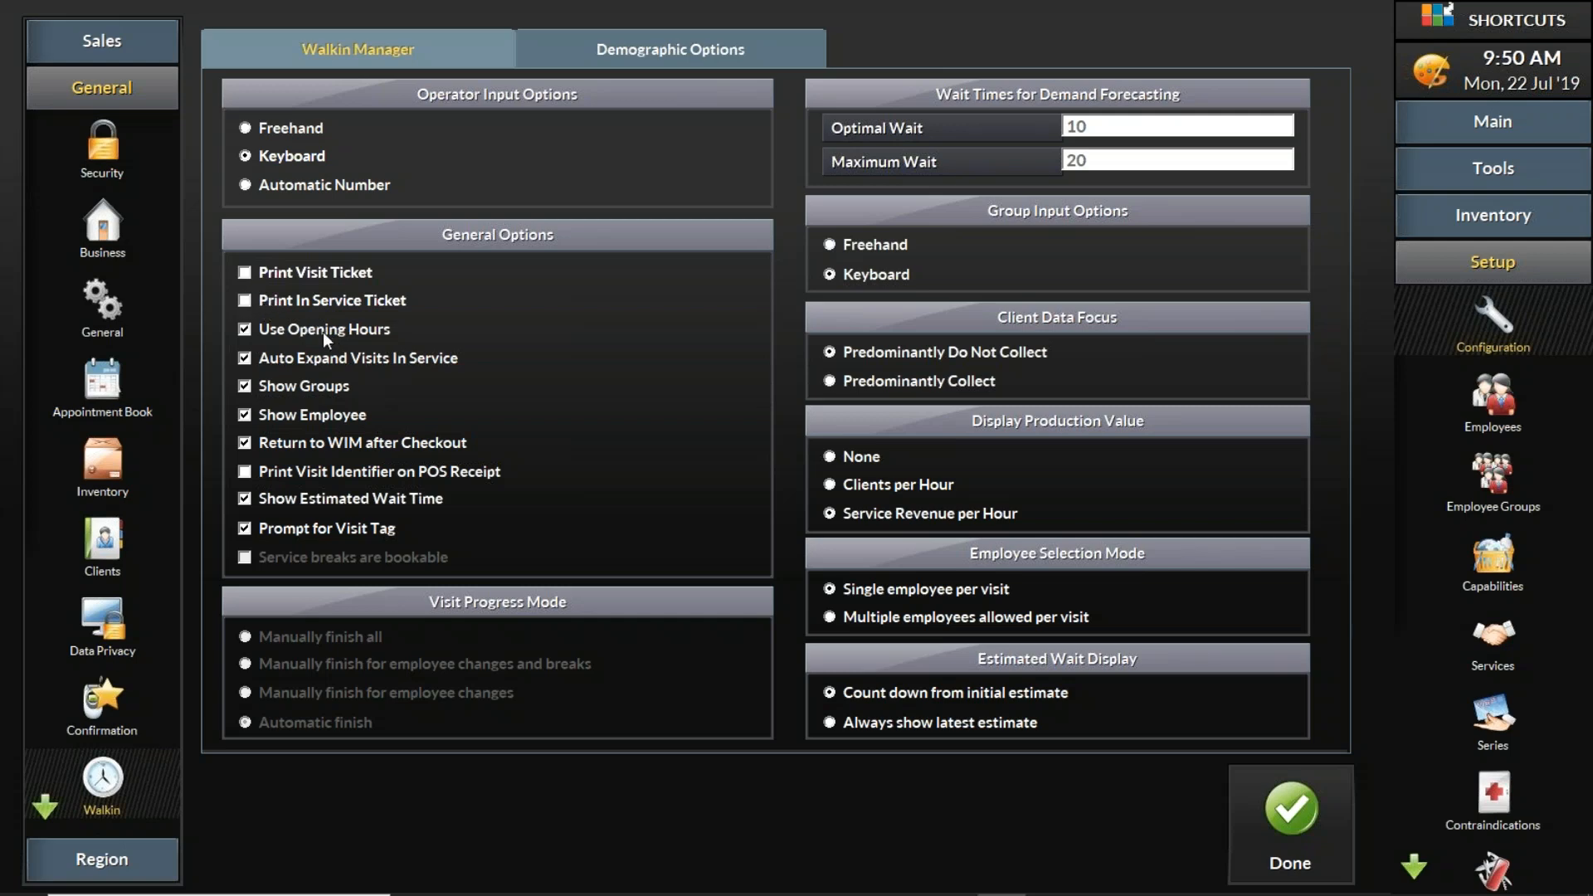
{"action": "left_click", "coordinate": [1291, 817]}
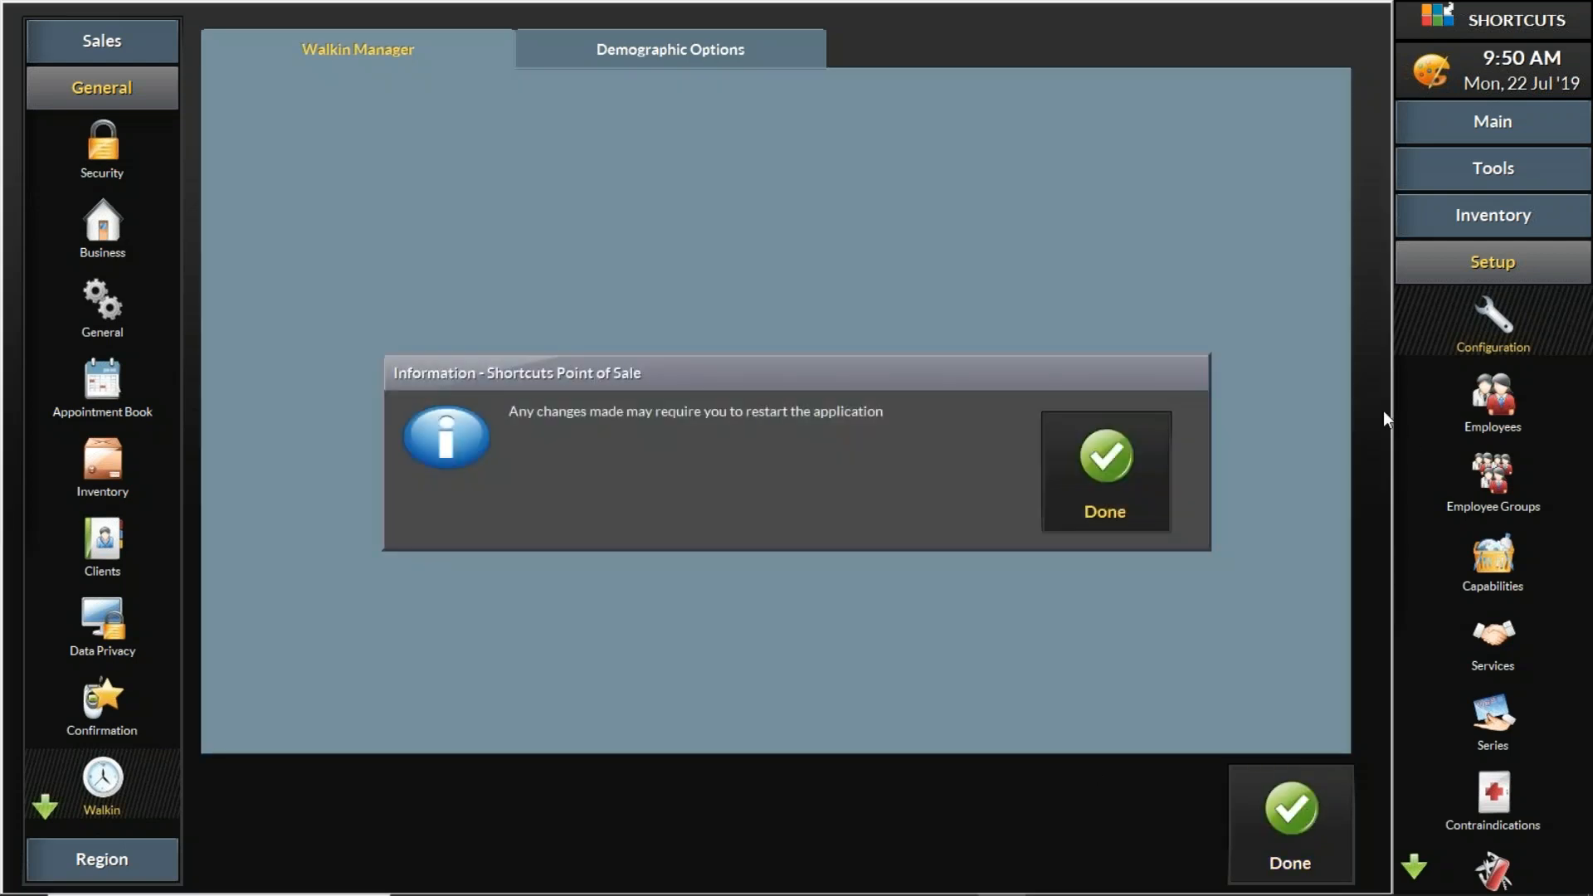
{"action": "left_click", "coordinate": [1071, 461]}
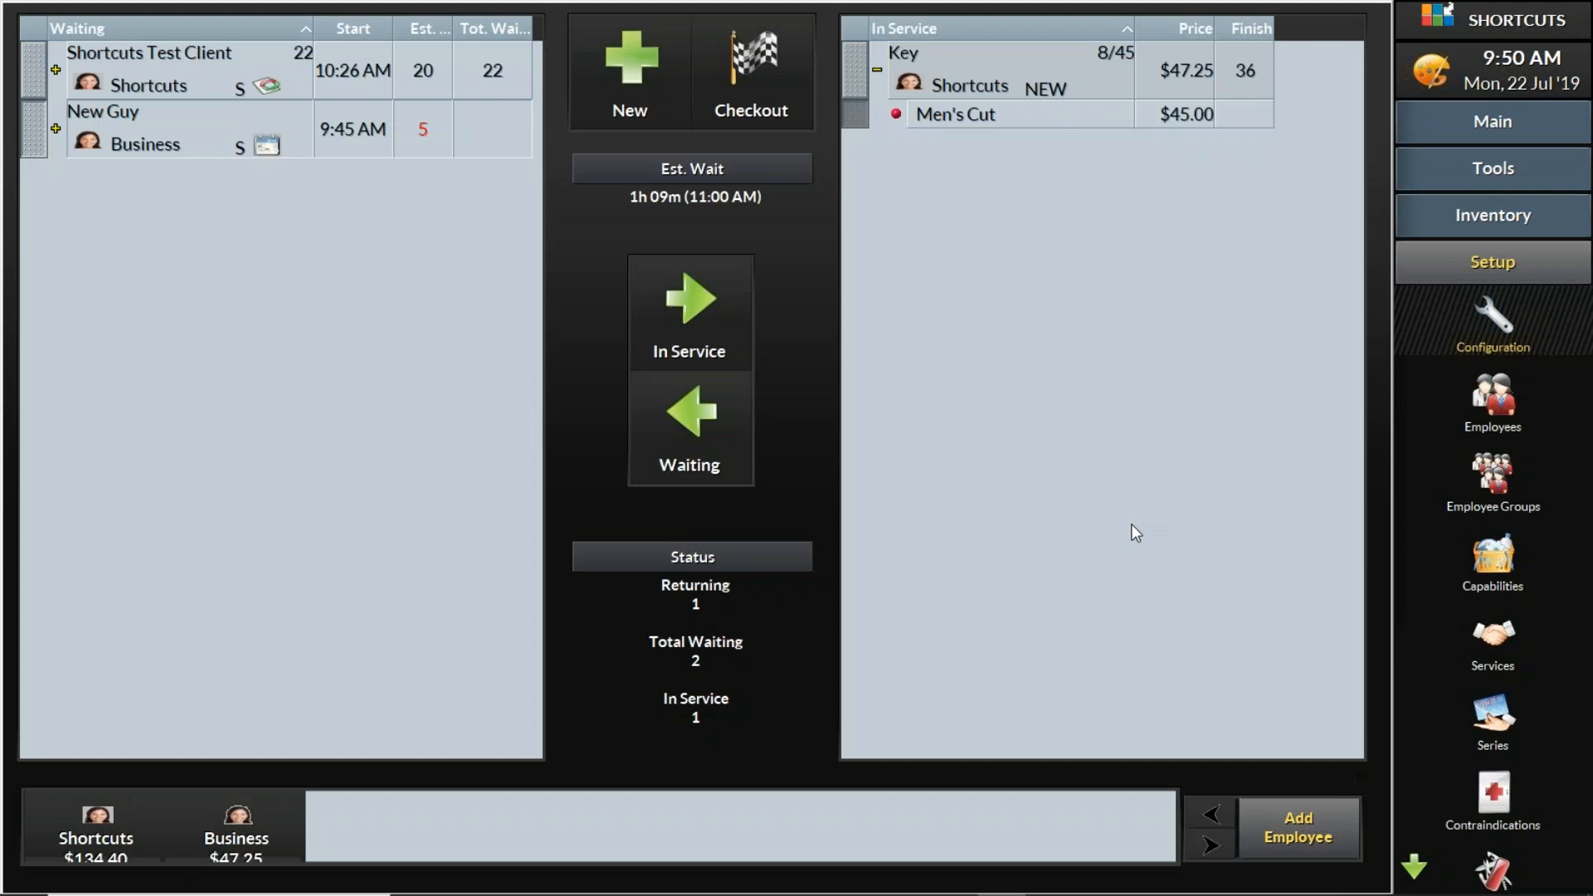
- View the visit options, including Reprint Ticket, for both waiting clients, New Guy and Shortcuts Test Client, and close them
{"action": "left_click", "coordinate": [30, 123]}
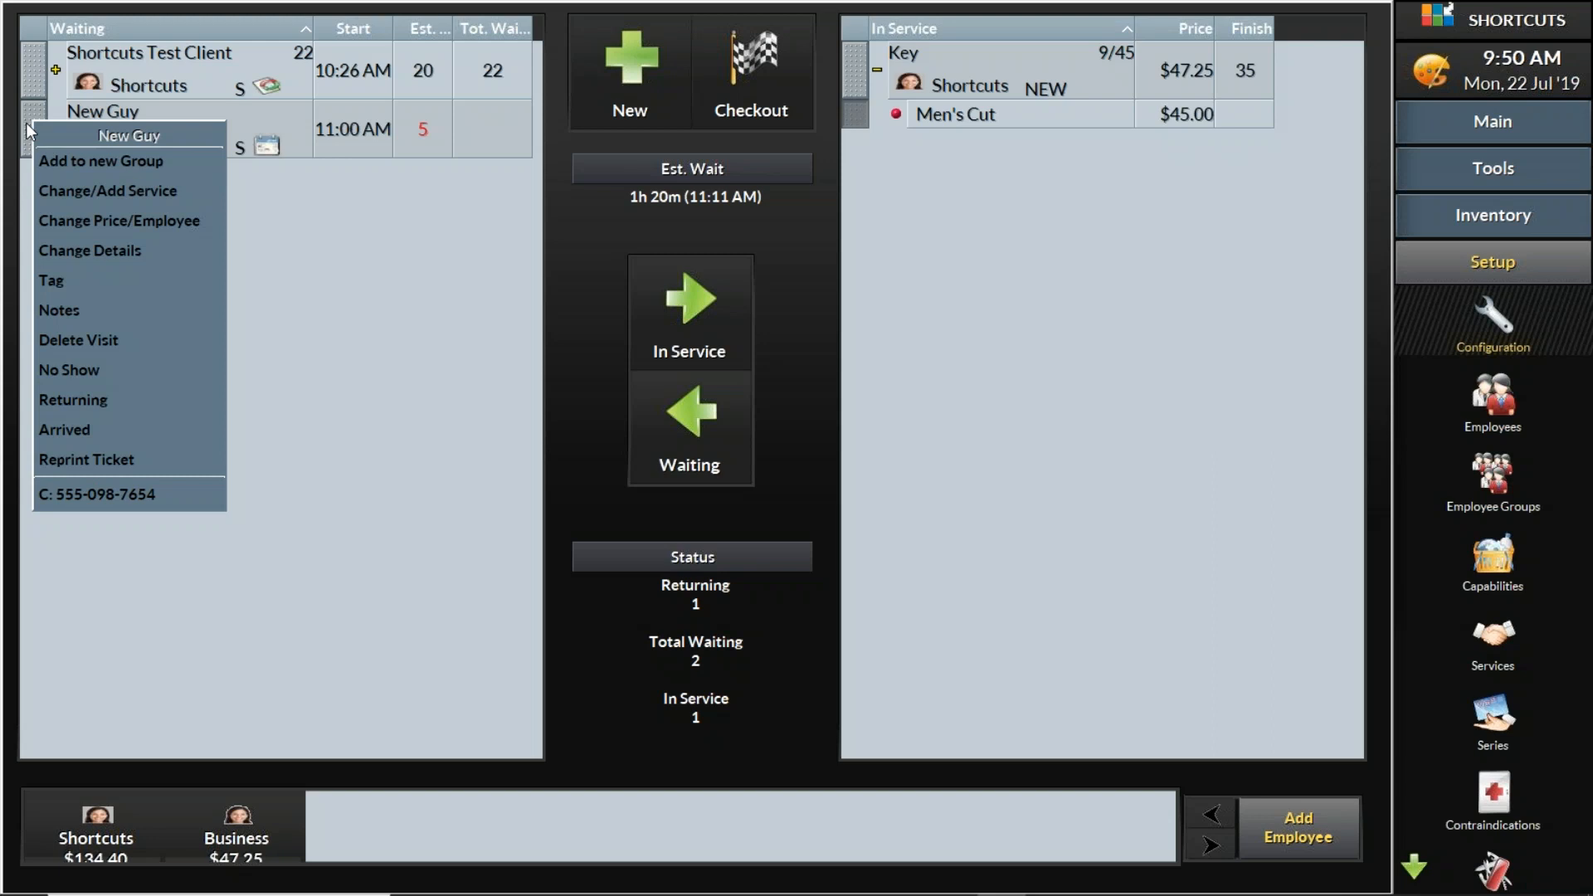
{"action": "left_click", "coordinate": [35, 73]}
{"action": "left_click", "coordinate": [35, 73]}
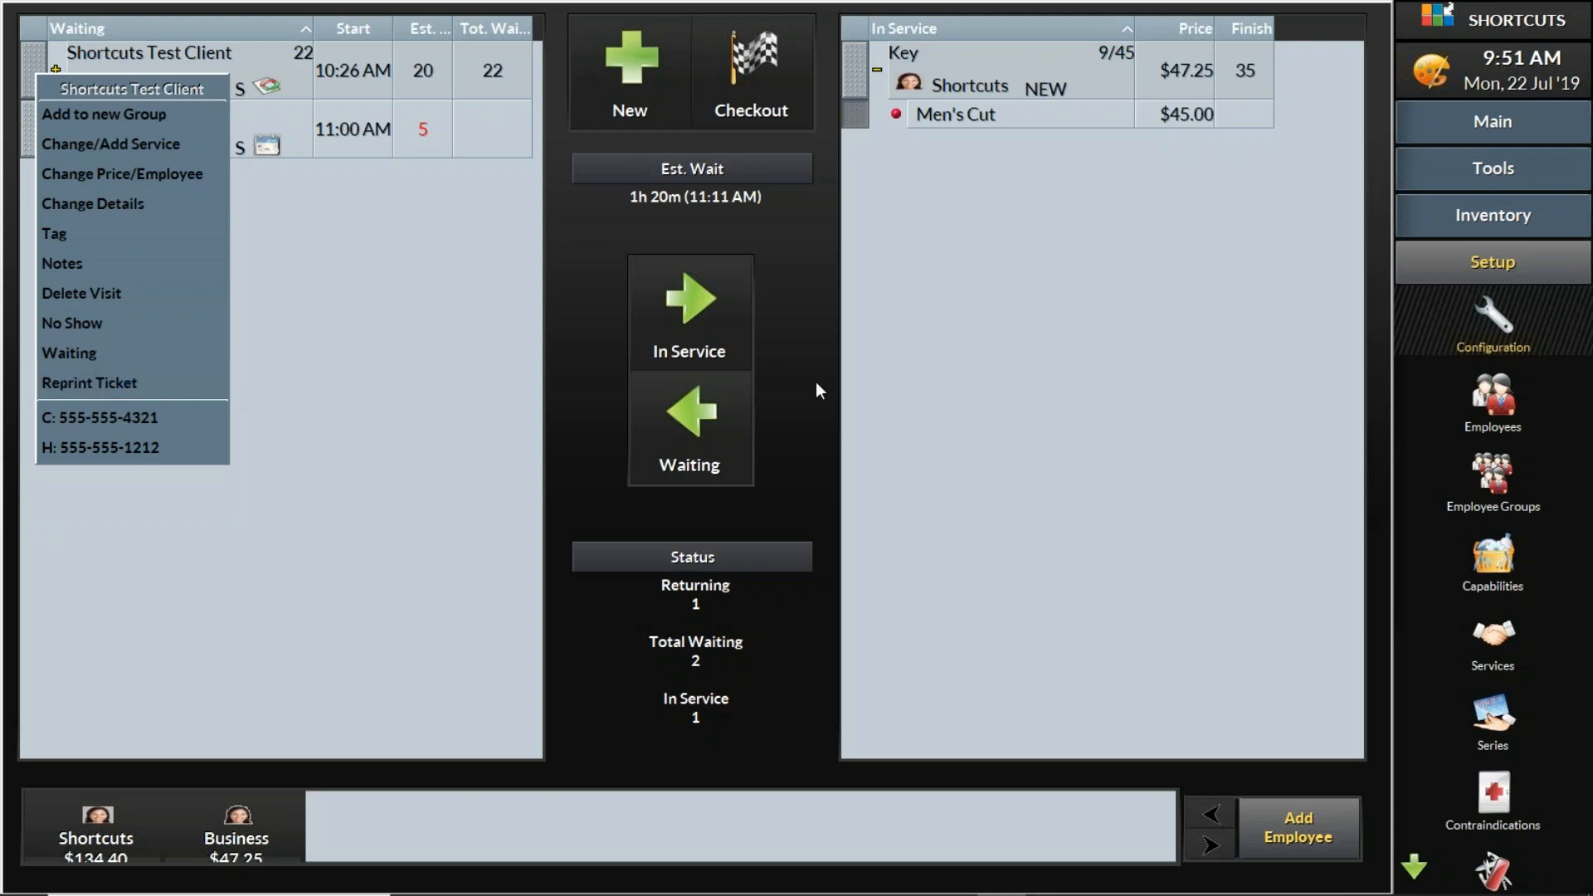
{"action": "left_click", "coordinate": [1467, 424]}
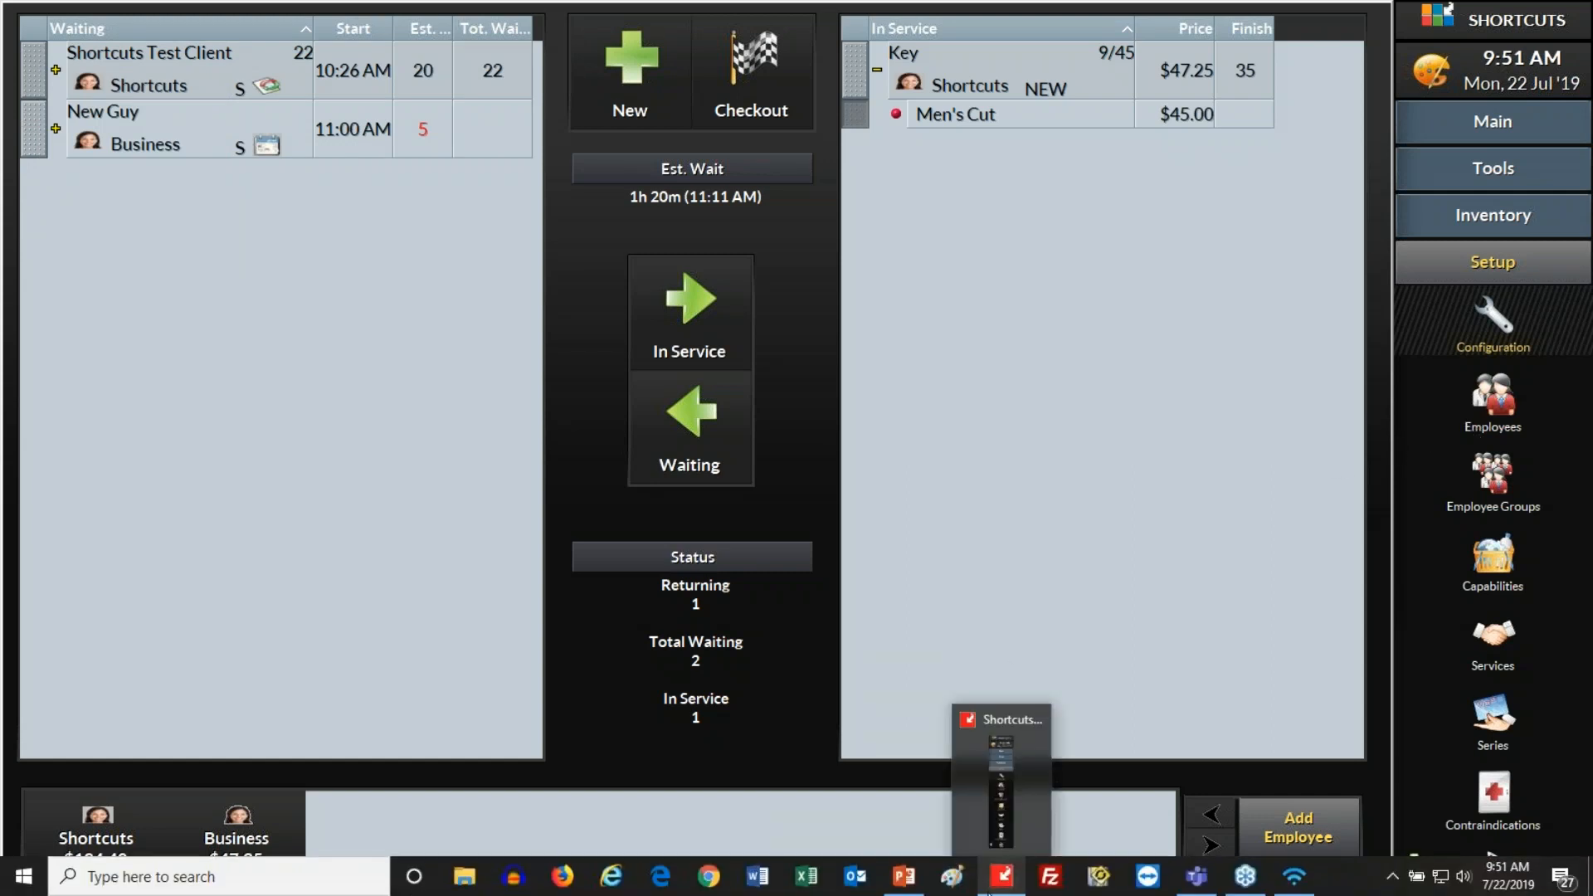
- Switch to PowerPoint and resume the slide show from the QA slide
{"action": "left_click", "coordinate": [912, 891]}
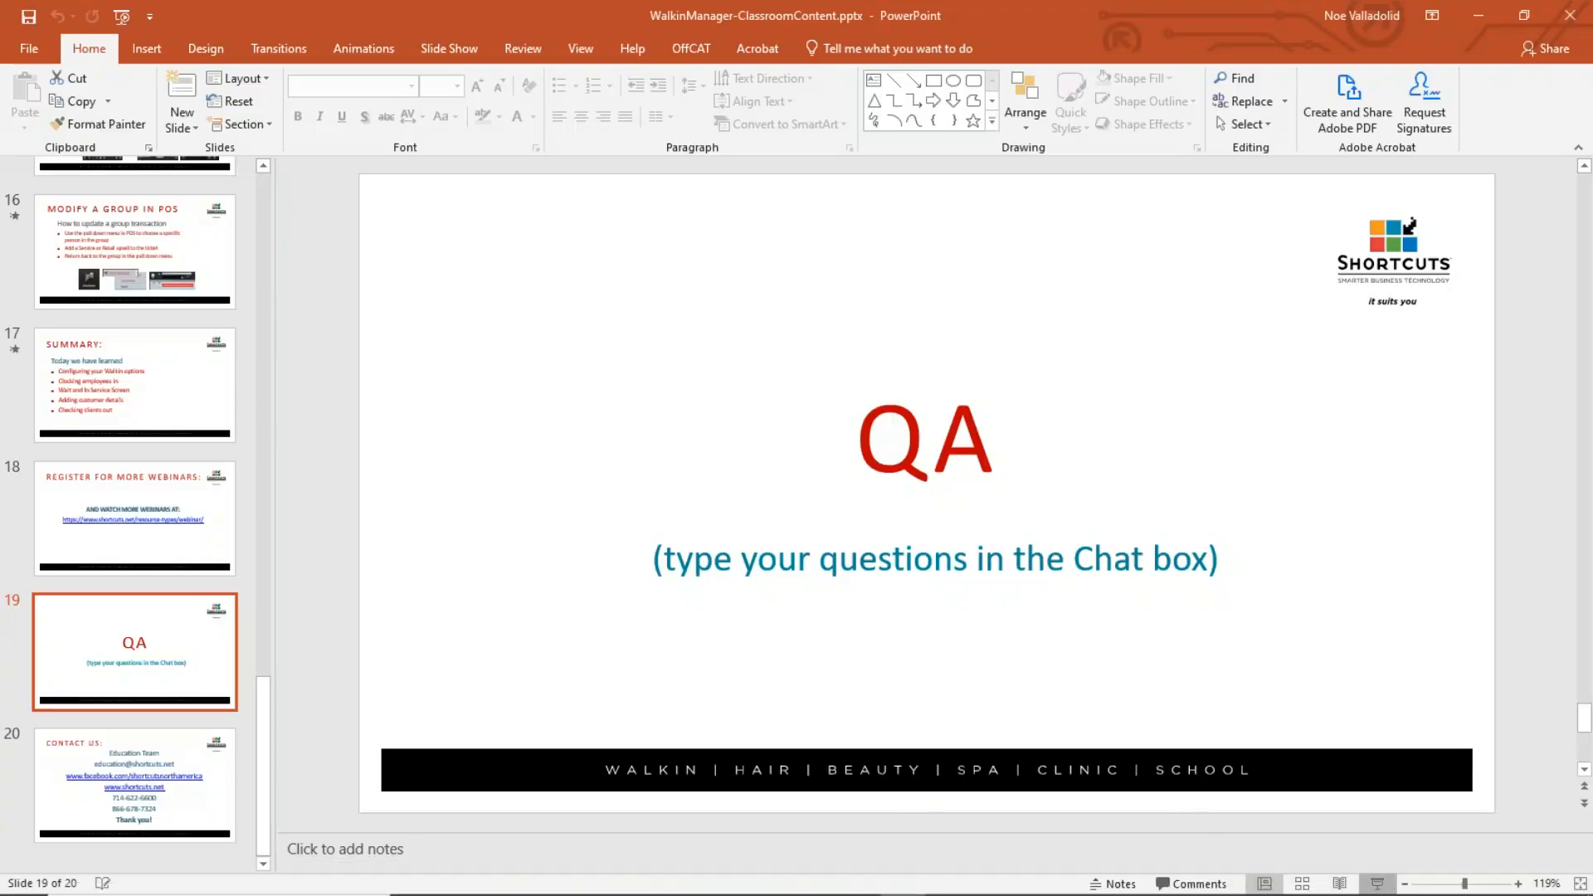
{"action": "left_click", "coordinate": [1378, 884]}
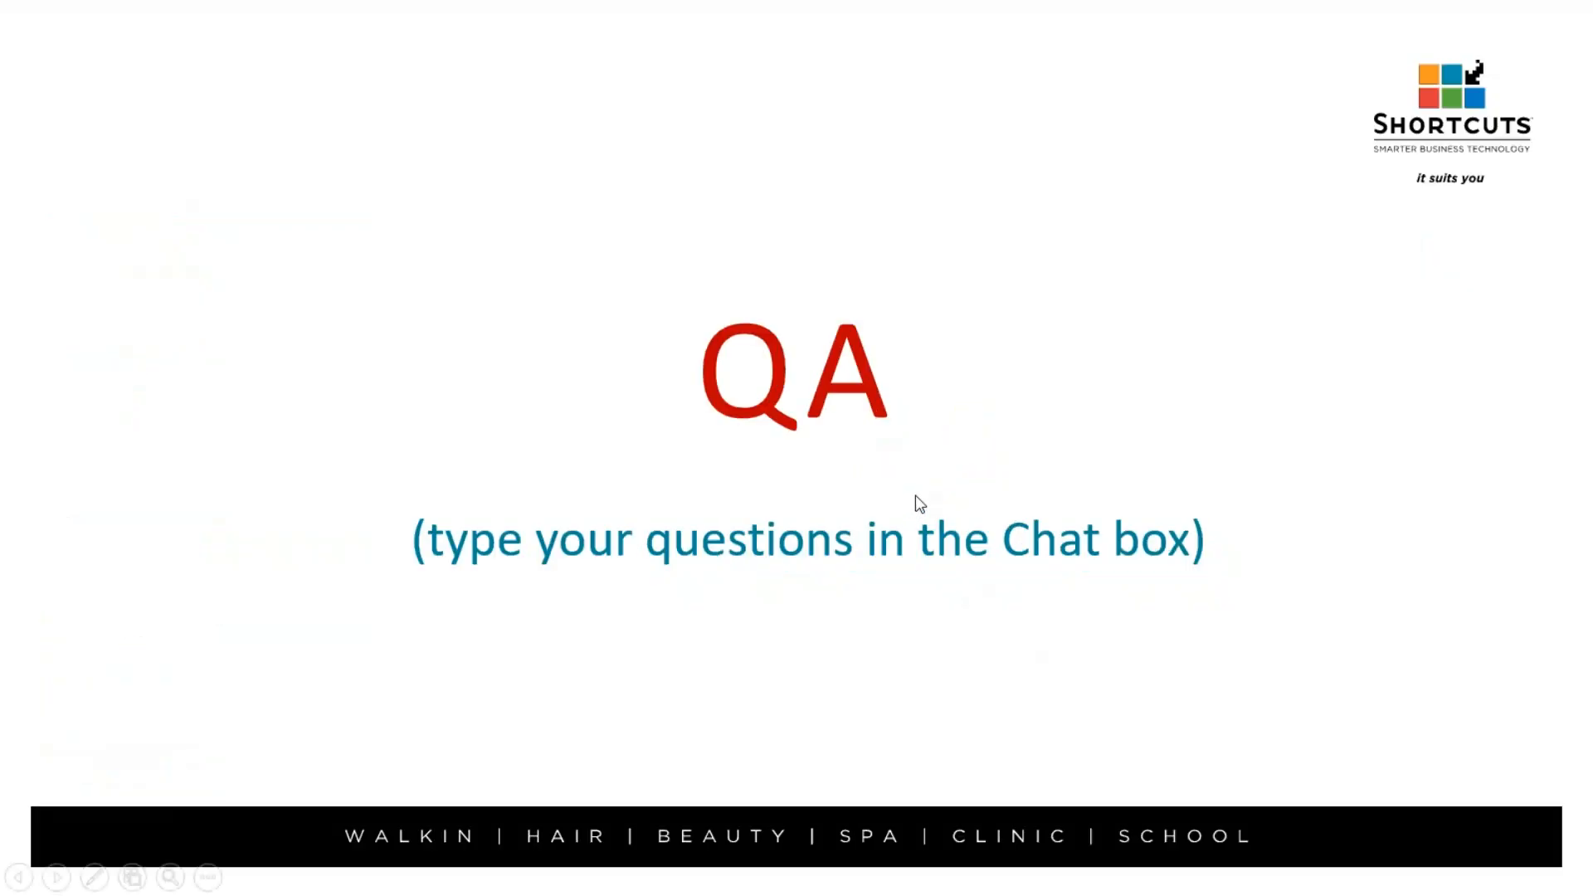